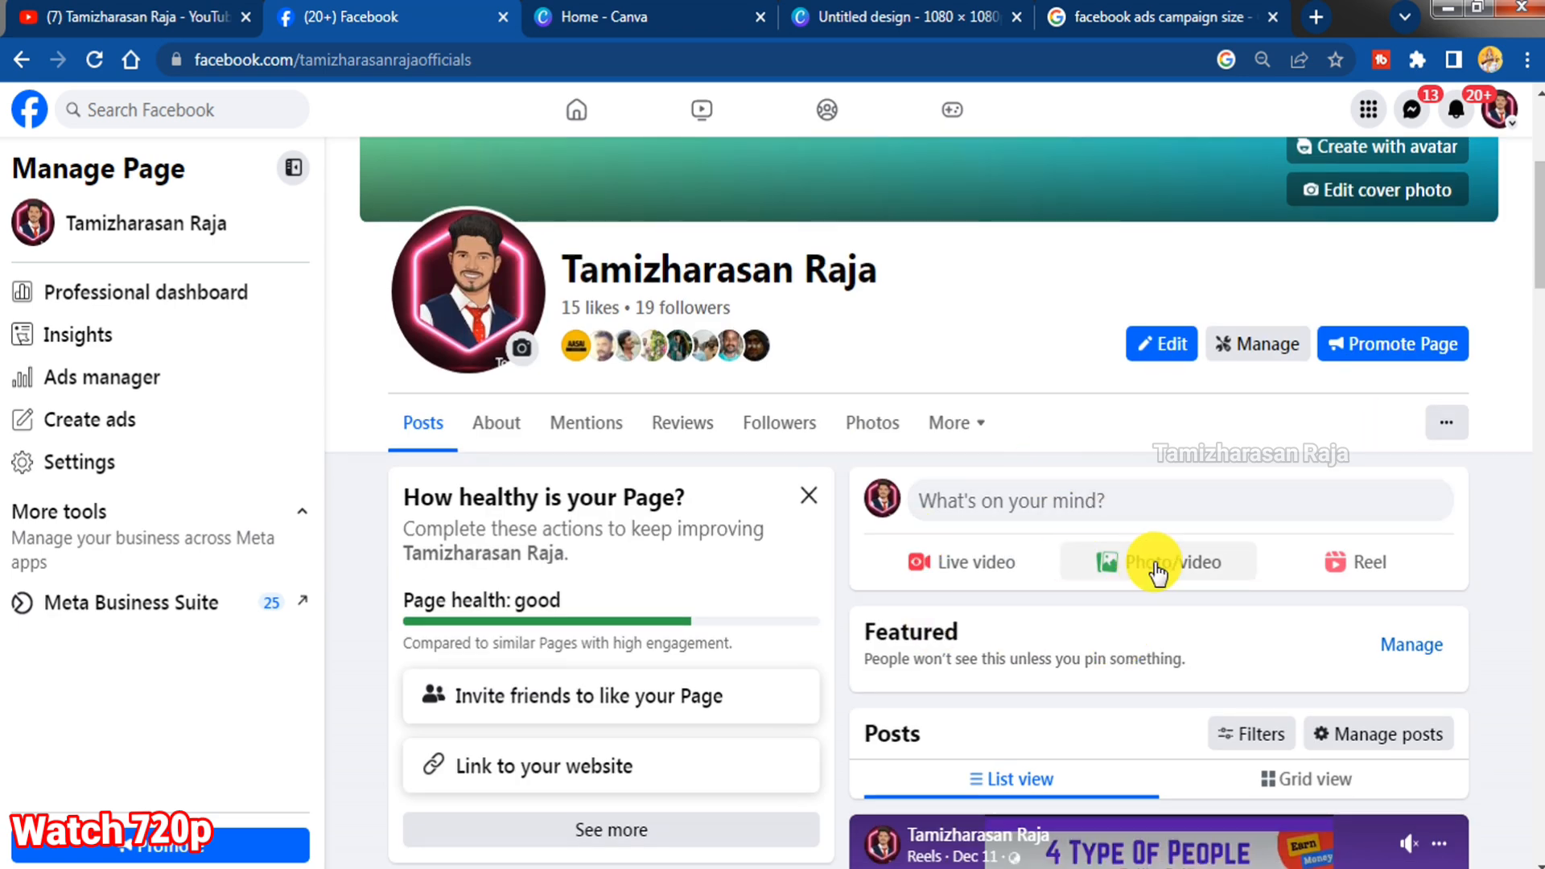
# Find the "4 Type of People Earning Methods" reel among the Page's posts and start boosting it
pyautogui.scroll(-10, 1190, 506)
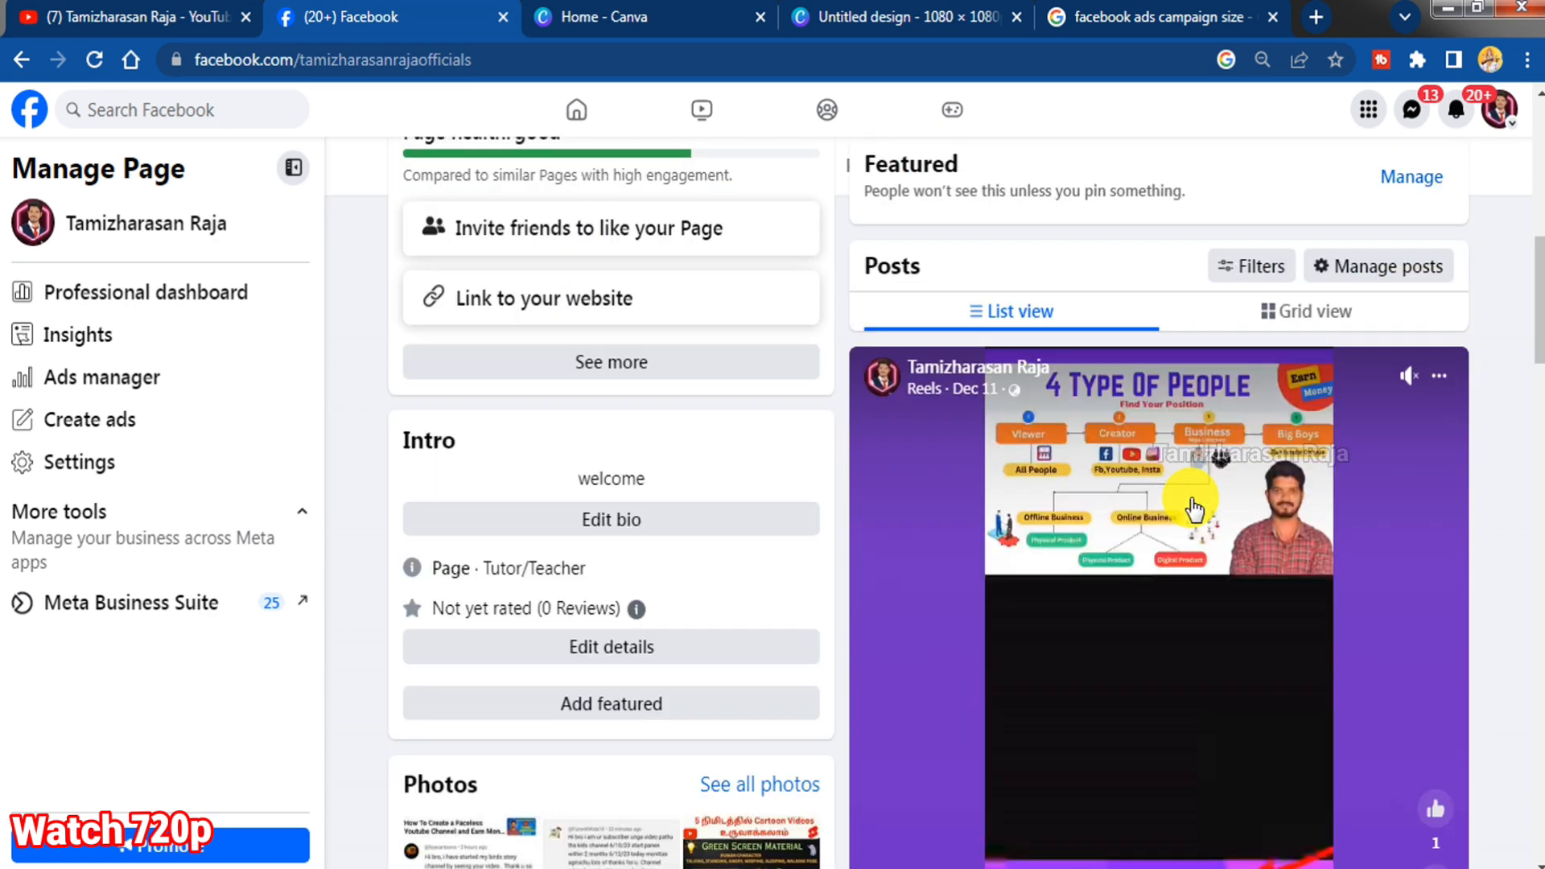
pyautogui.scroll(-4, 1193, 527)
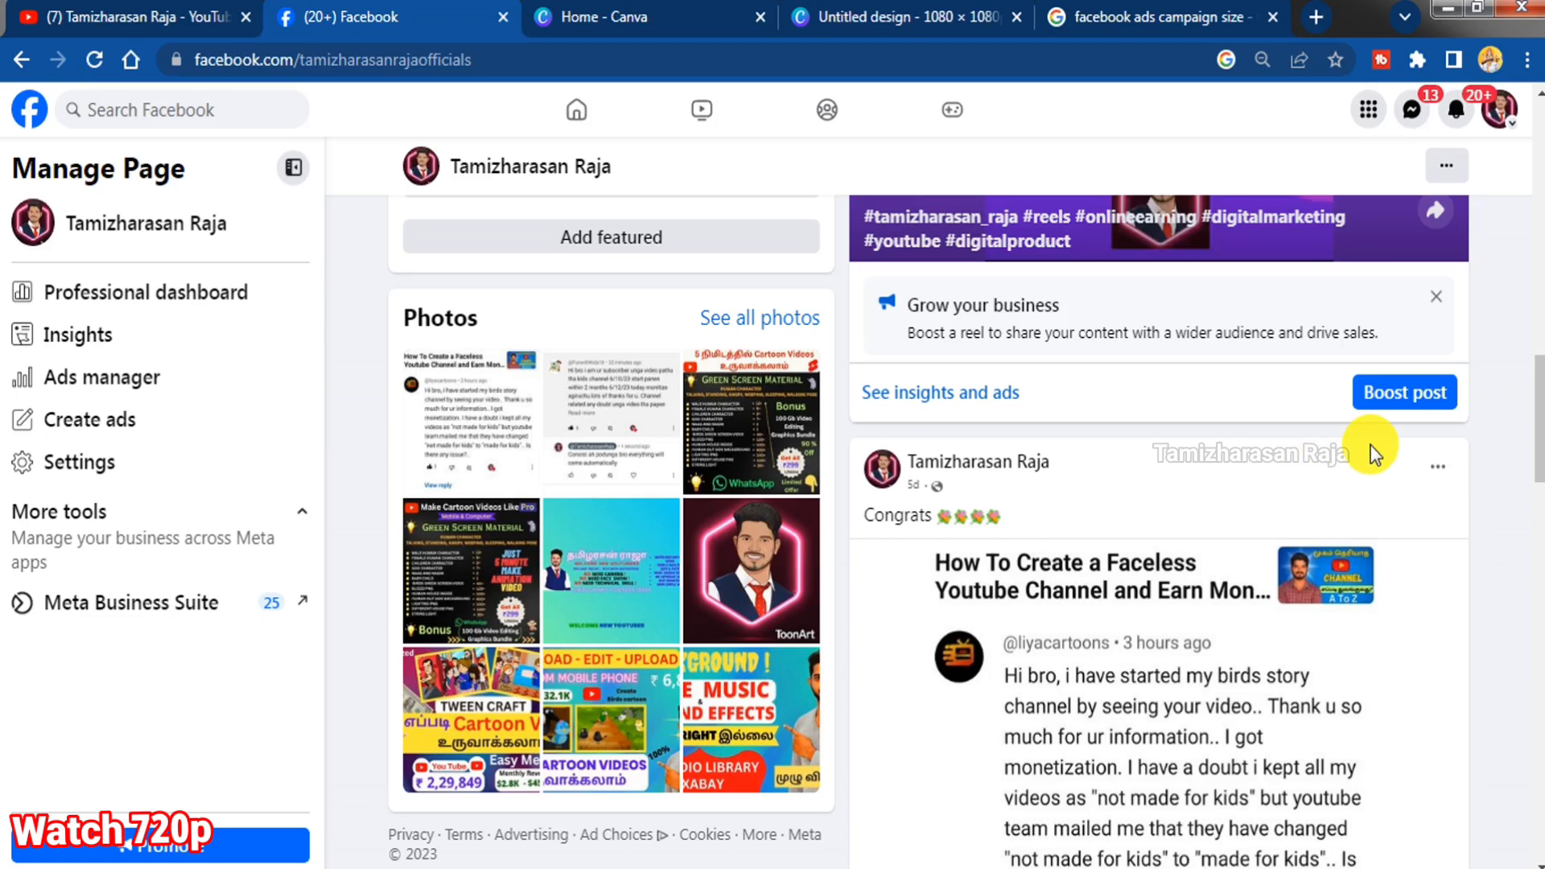
pyautogui.scroll(-8, 1481, 515)
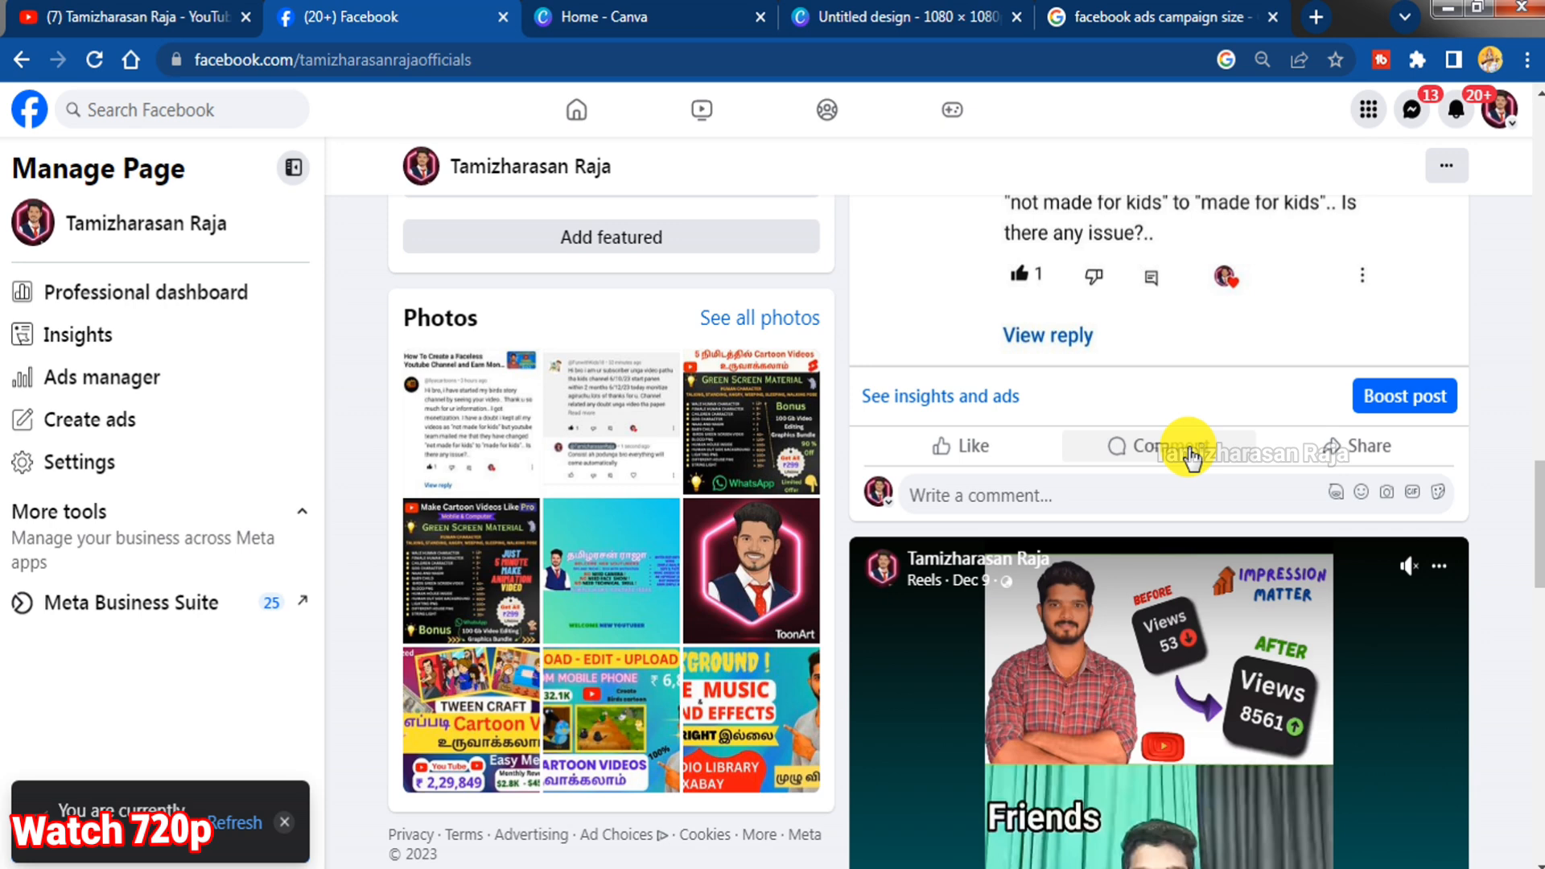
pyautogui.scroll(8, 1190, 457)
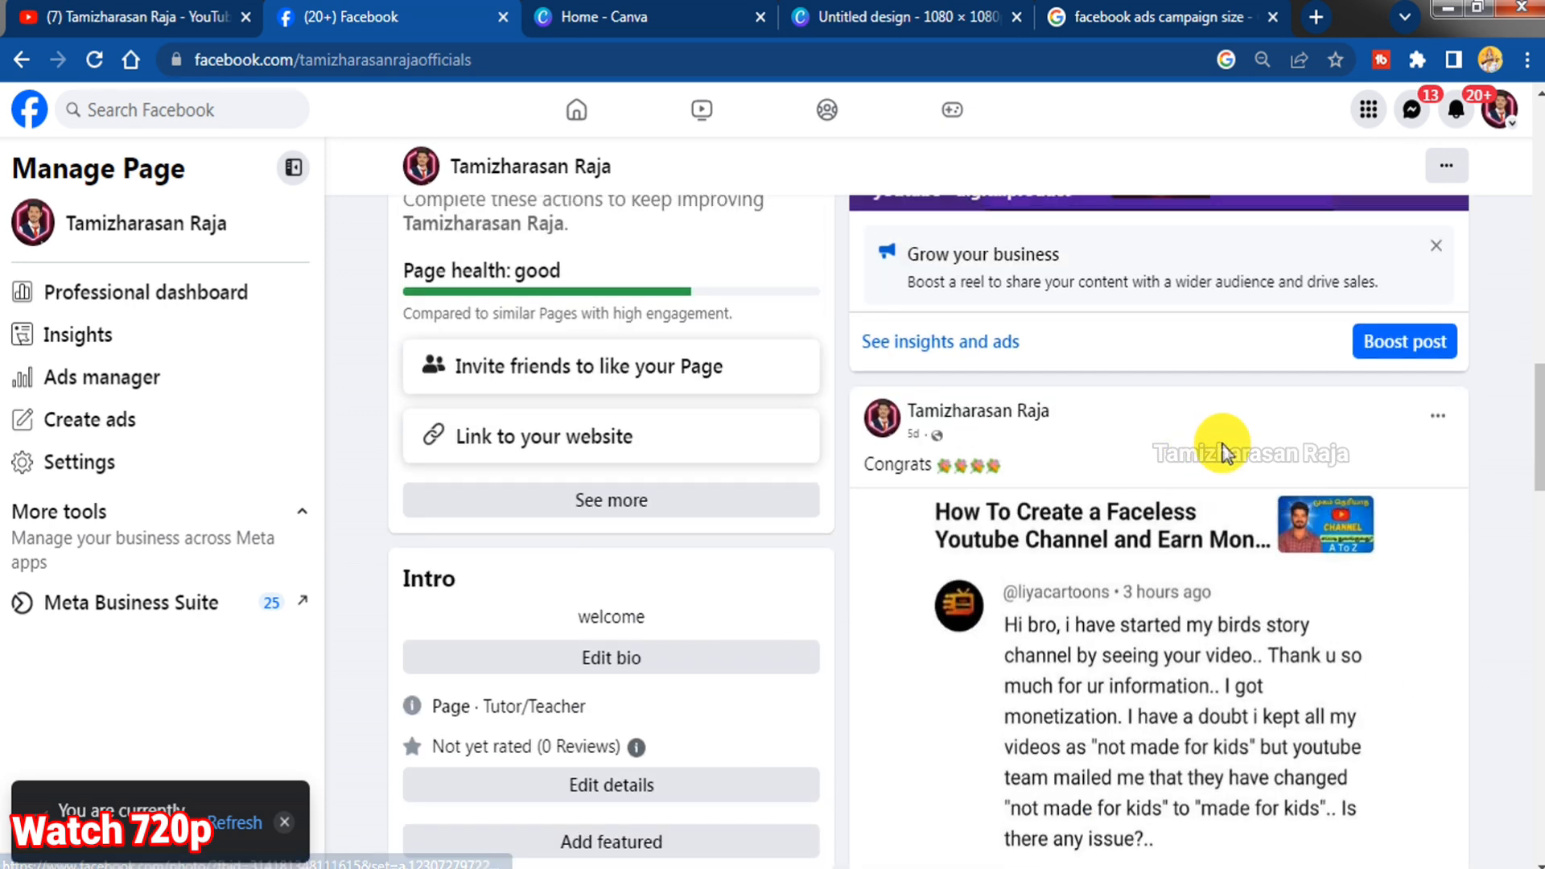
pyautogui.scroll(-6, 1227, 451)
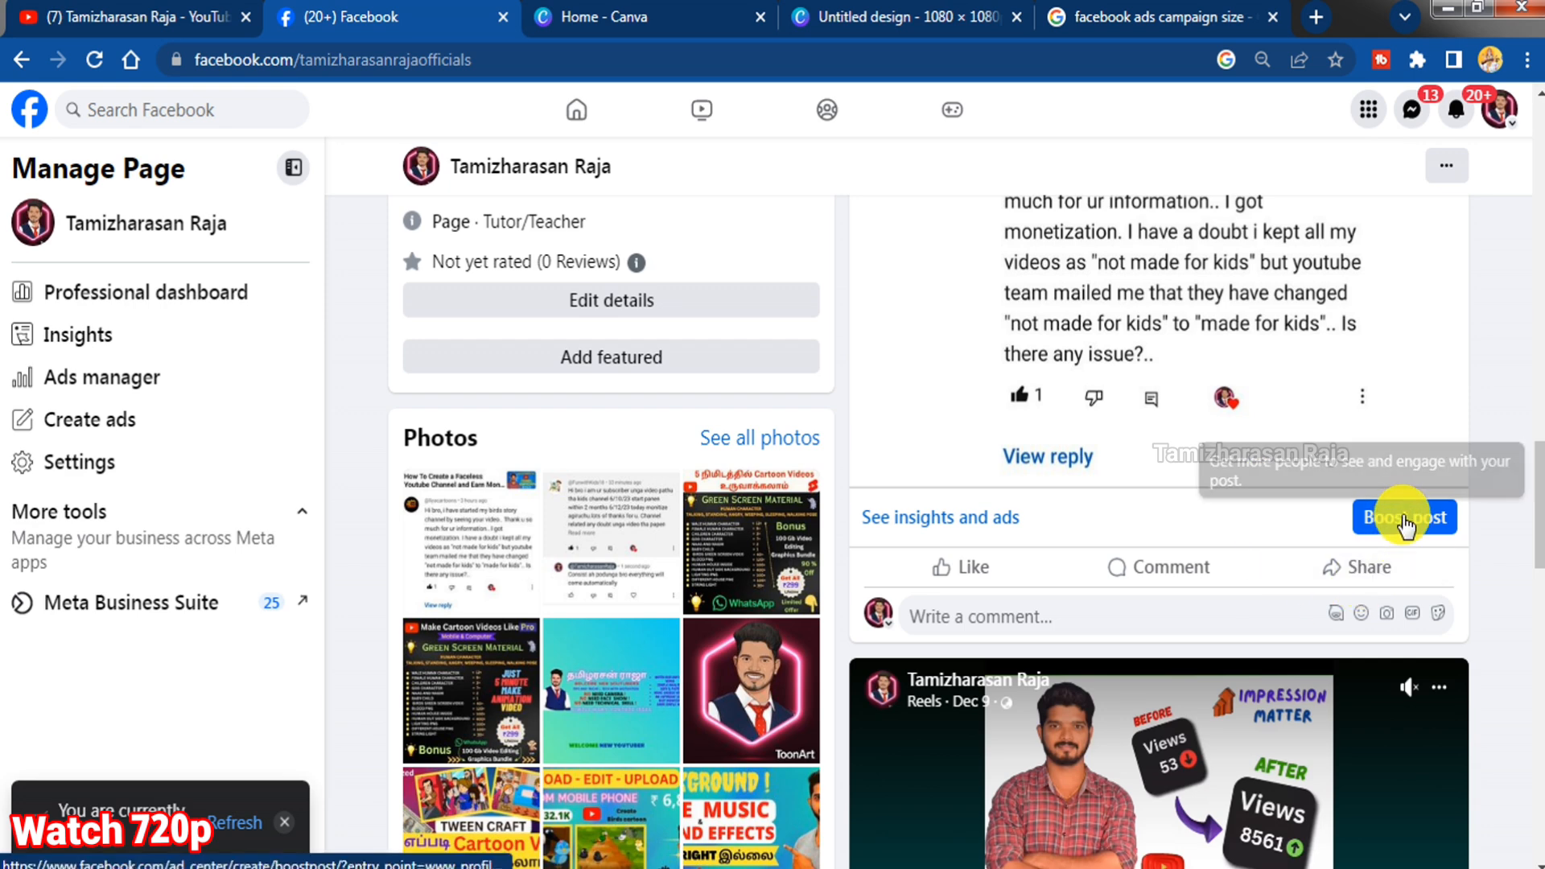
pyautogui.click(1403, 525)
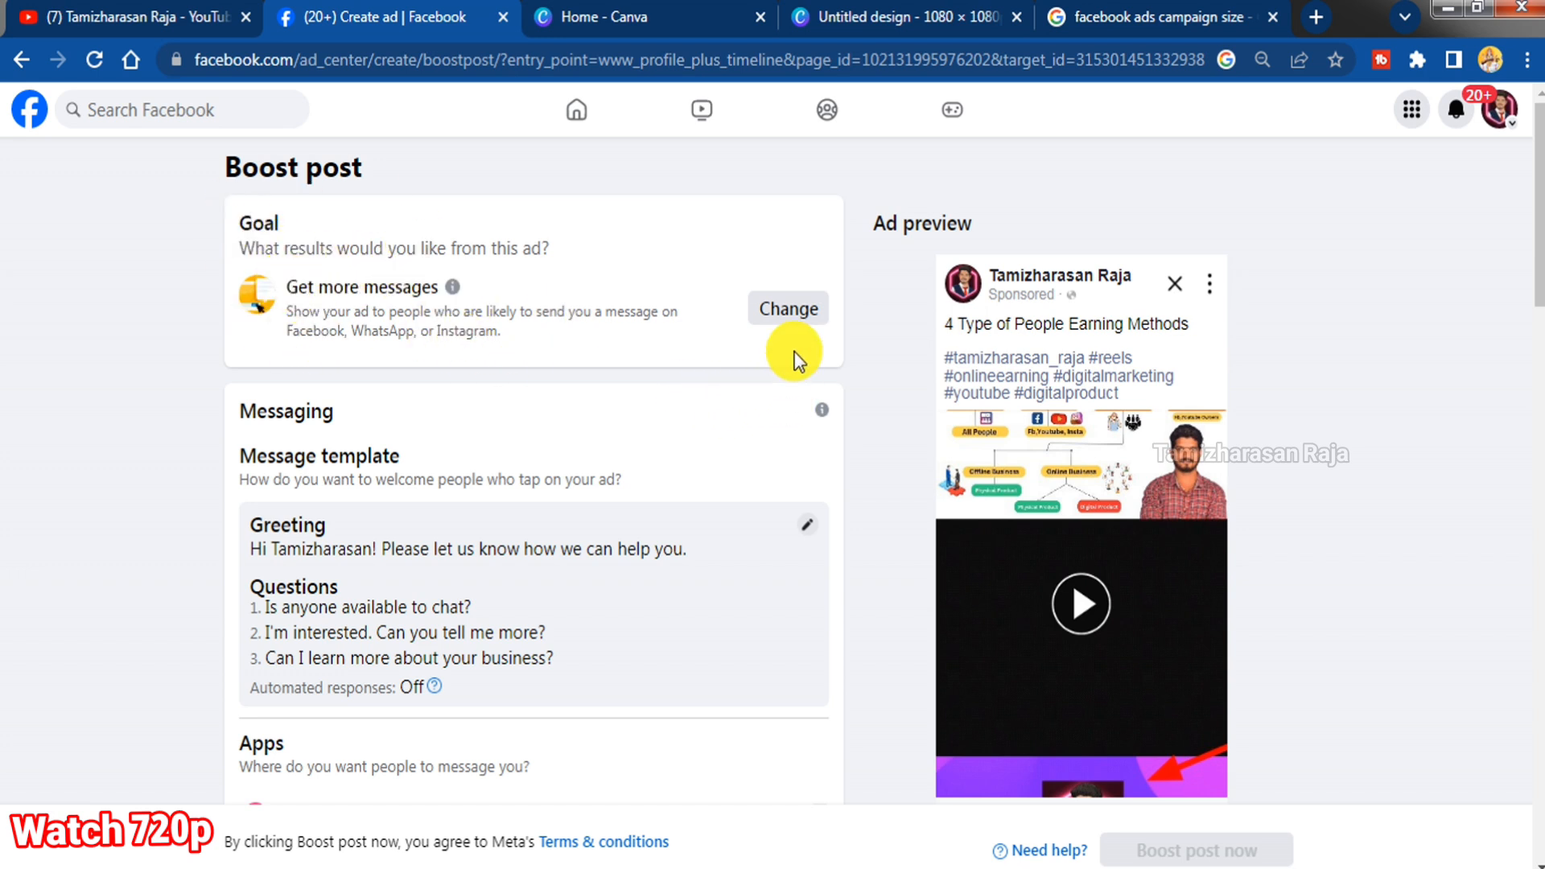
# Change the ad goal to Get more website visitors
pyautogui.click(793, 312)
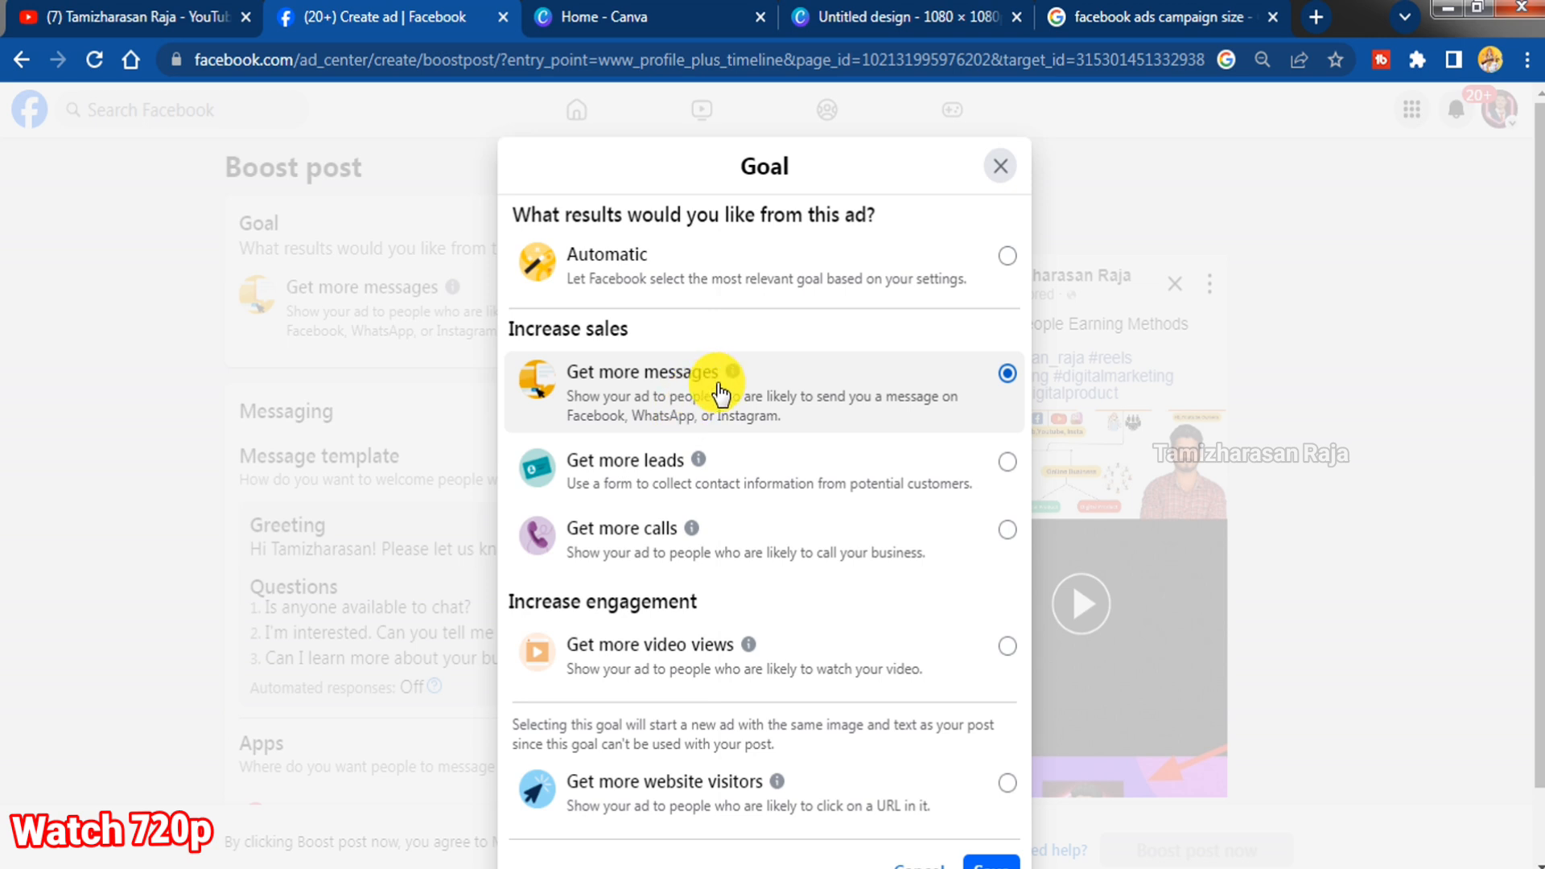
pyautogui.scroll(-1, 720, 394)
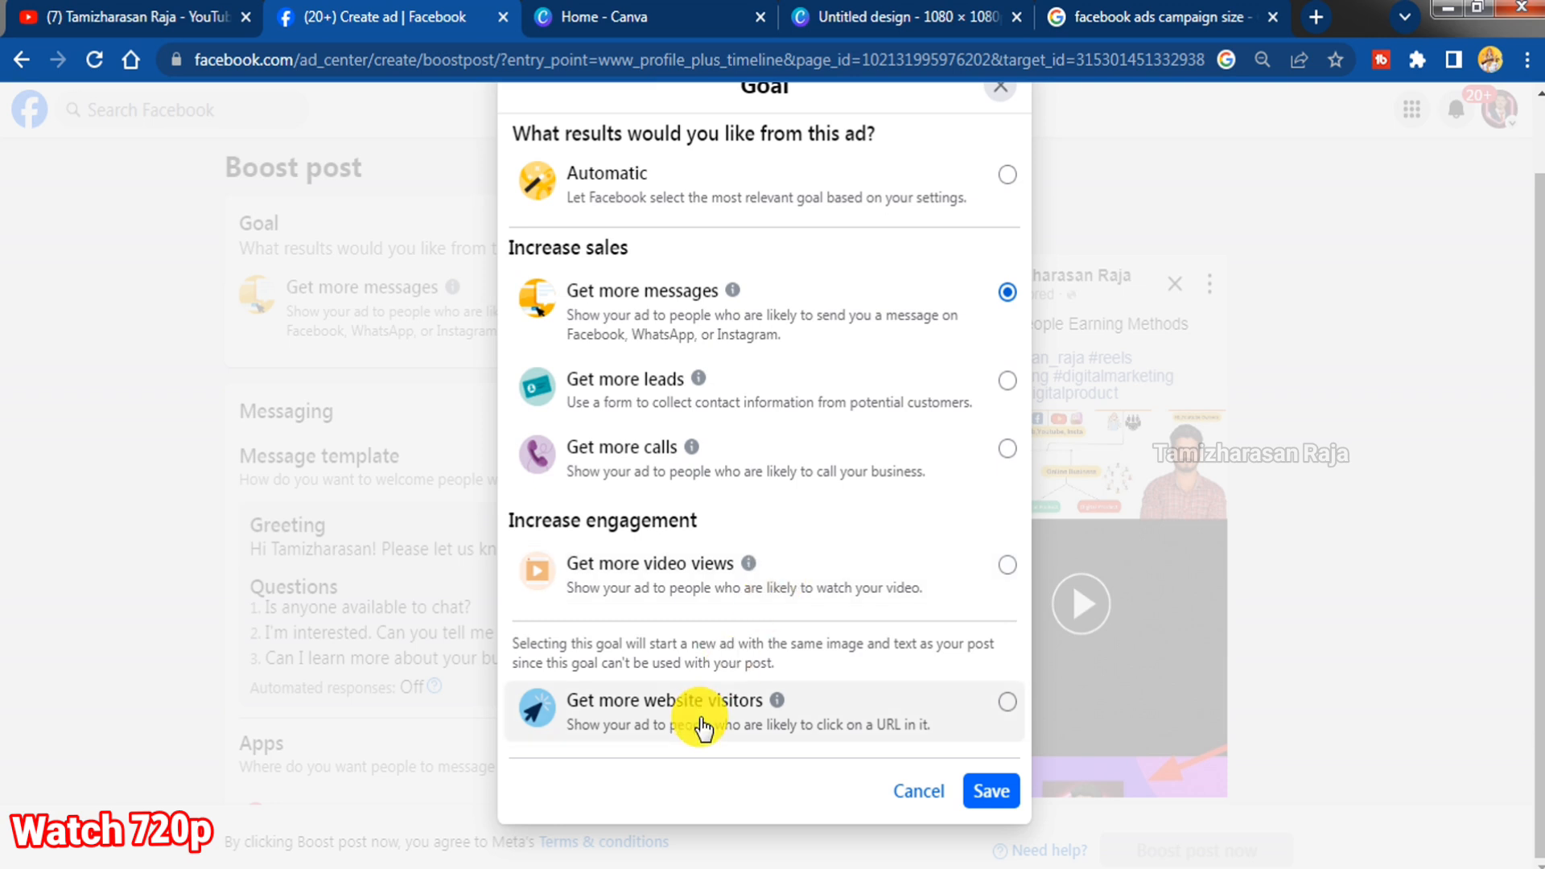
pyautogui.click(1008, 706)
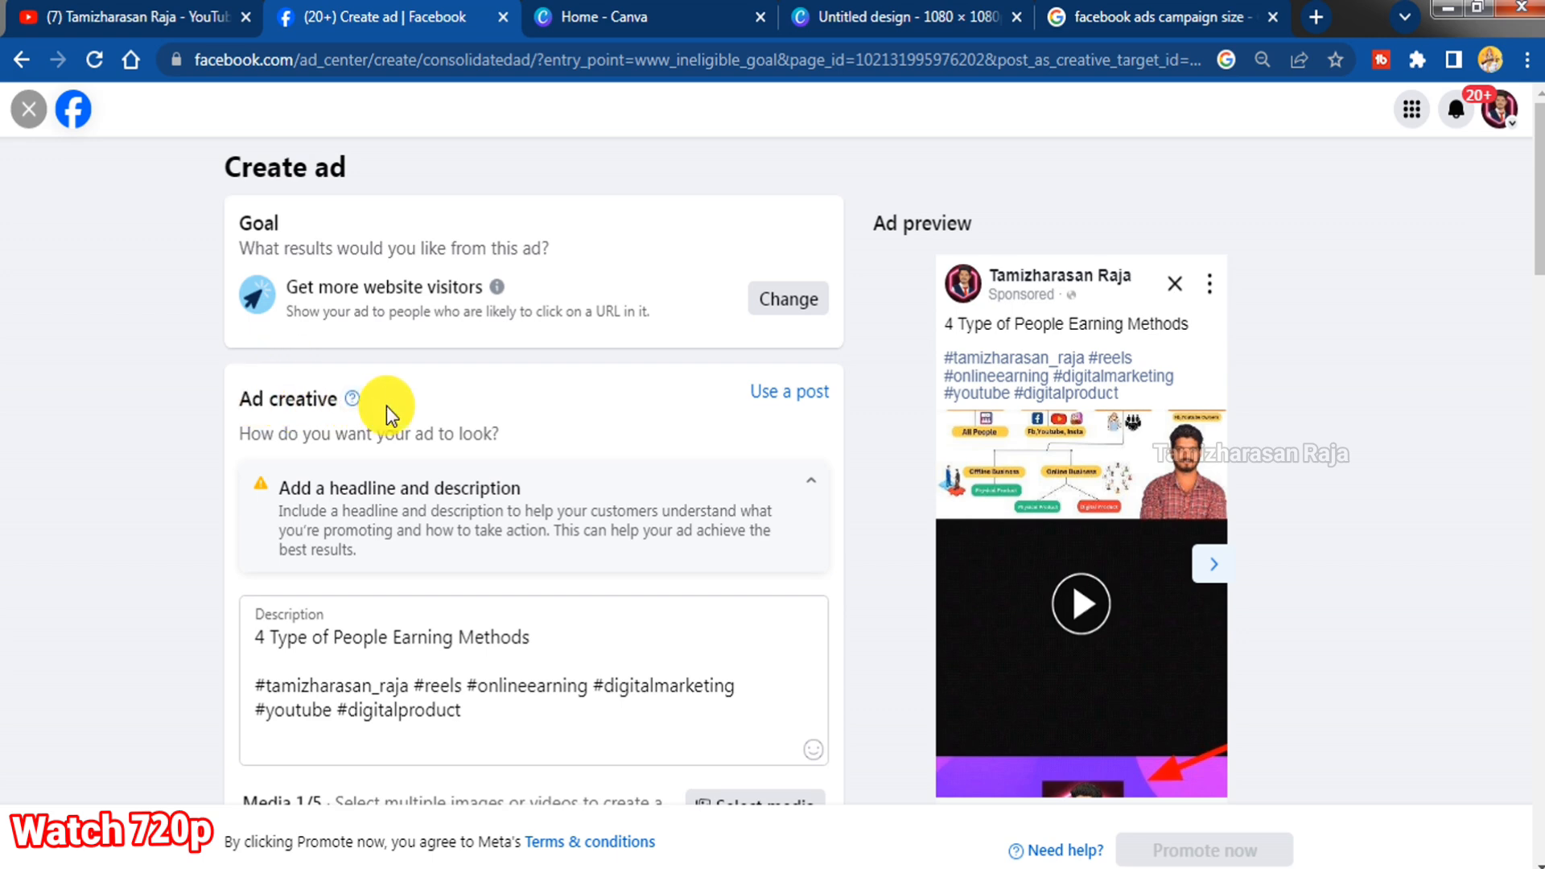
# Look through the ad account's images available for the ad creative, without changing the selected media
pyautogui.scroll(-3, 387, 405)
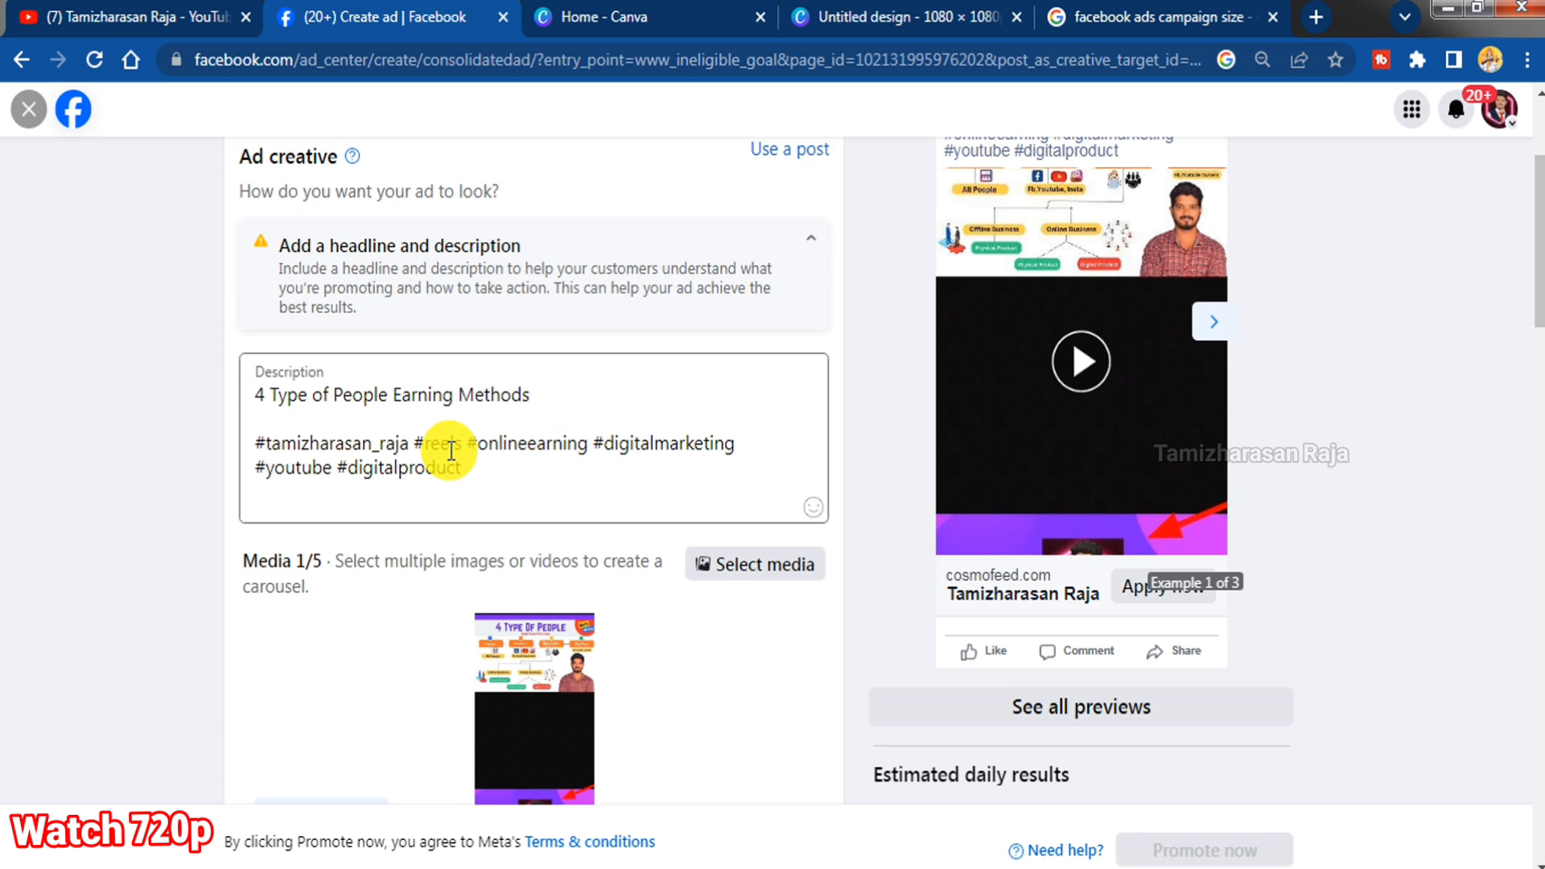
pyautogui.scroll(-3, 451, 450)
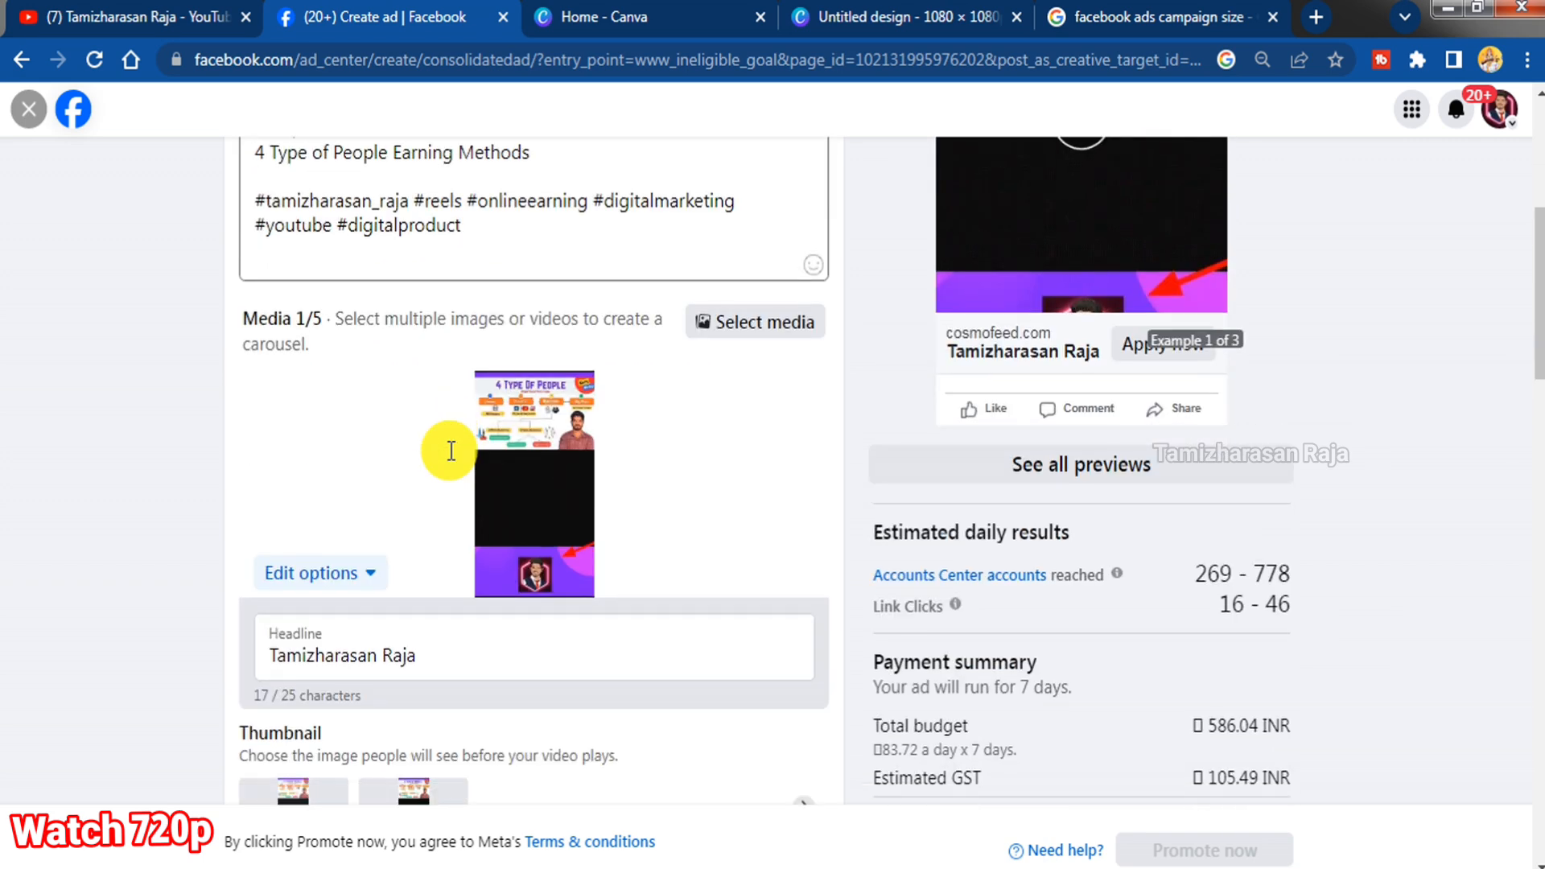
pyautogui.click(772, 326)
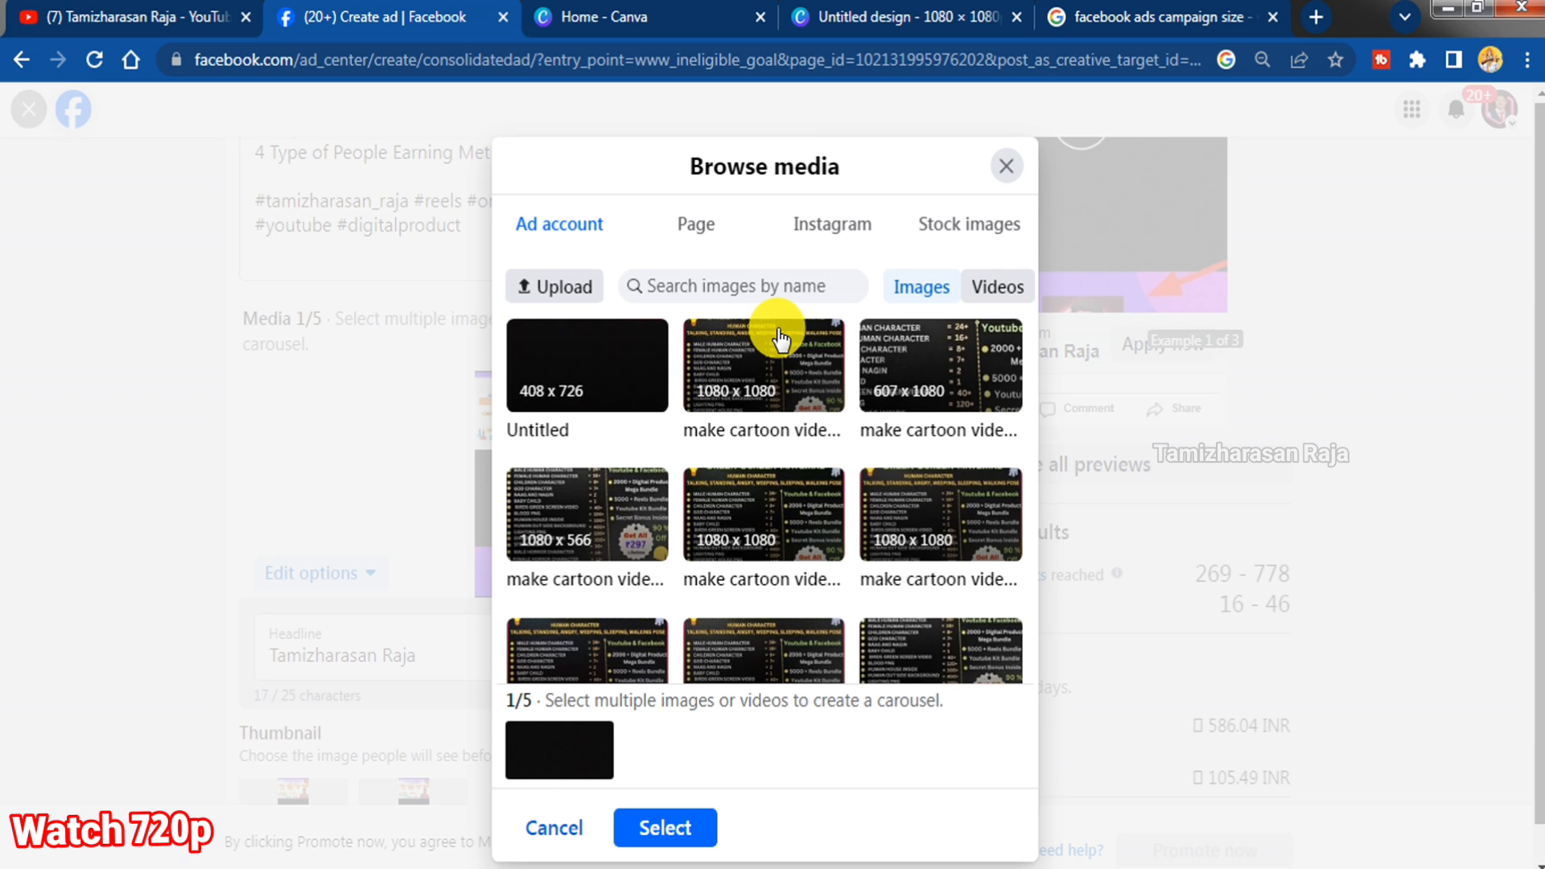
pyautogui.click(1004, 167)
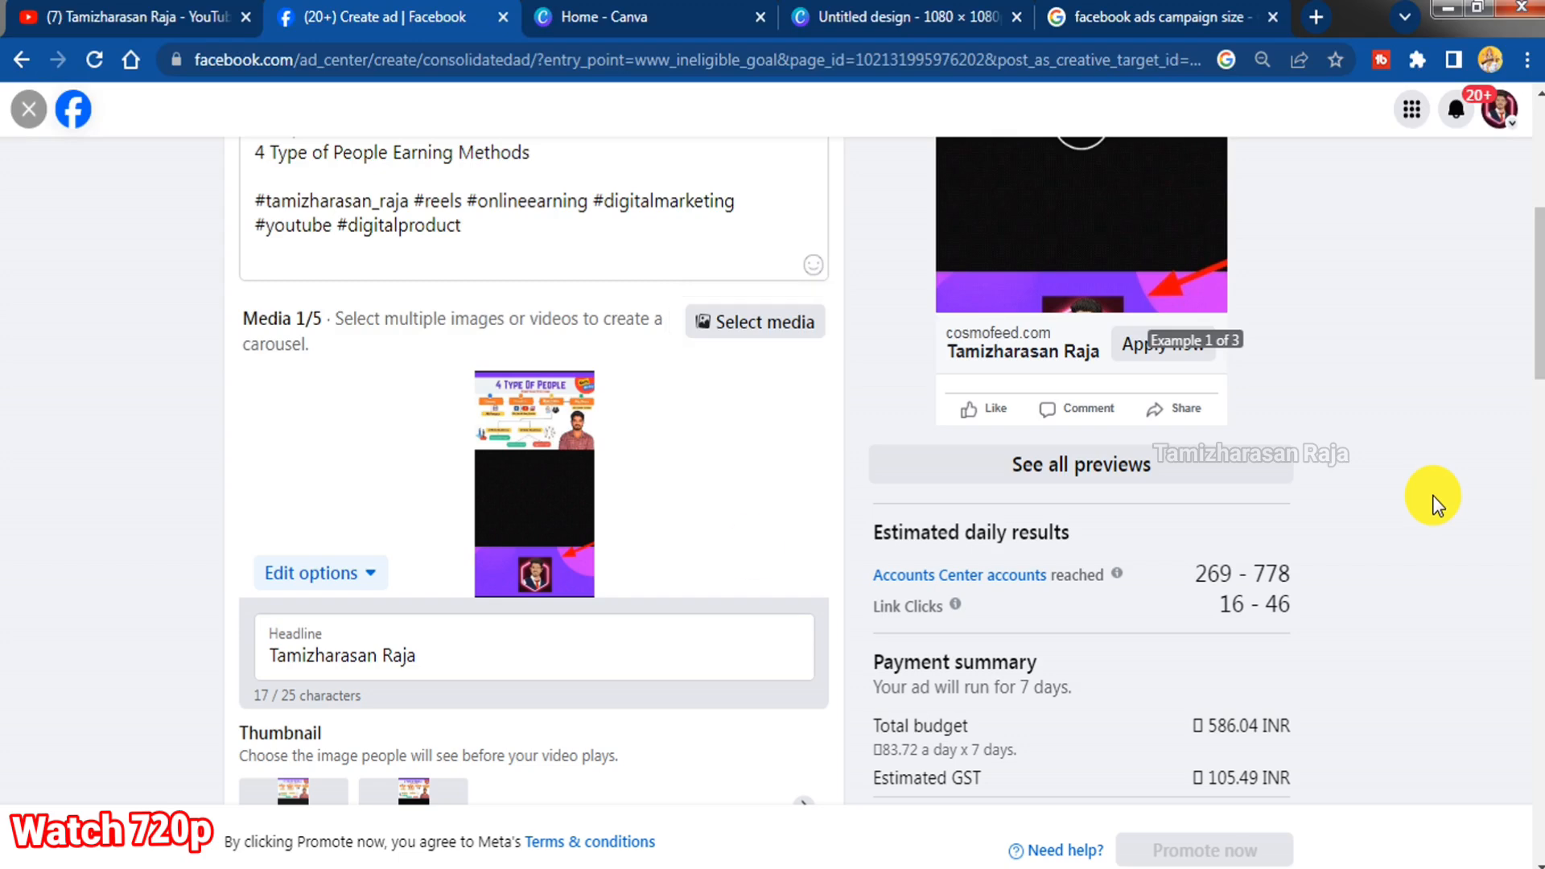
# Replace the ad's headline with "Watch More Videos"
pyautogui.scroll(-4, 753, 549)
pyautogui.click(552, 310)
pyautogui.scroll(4, 562, 316)
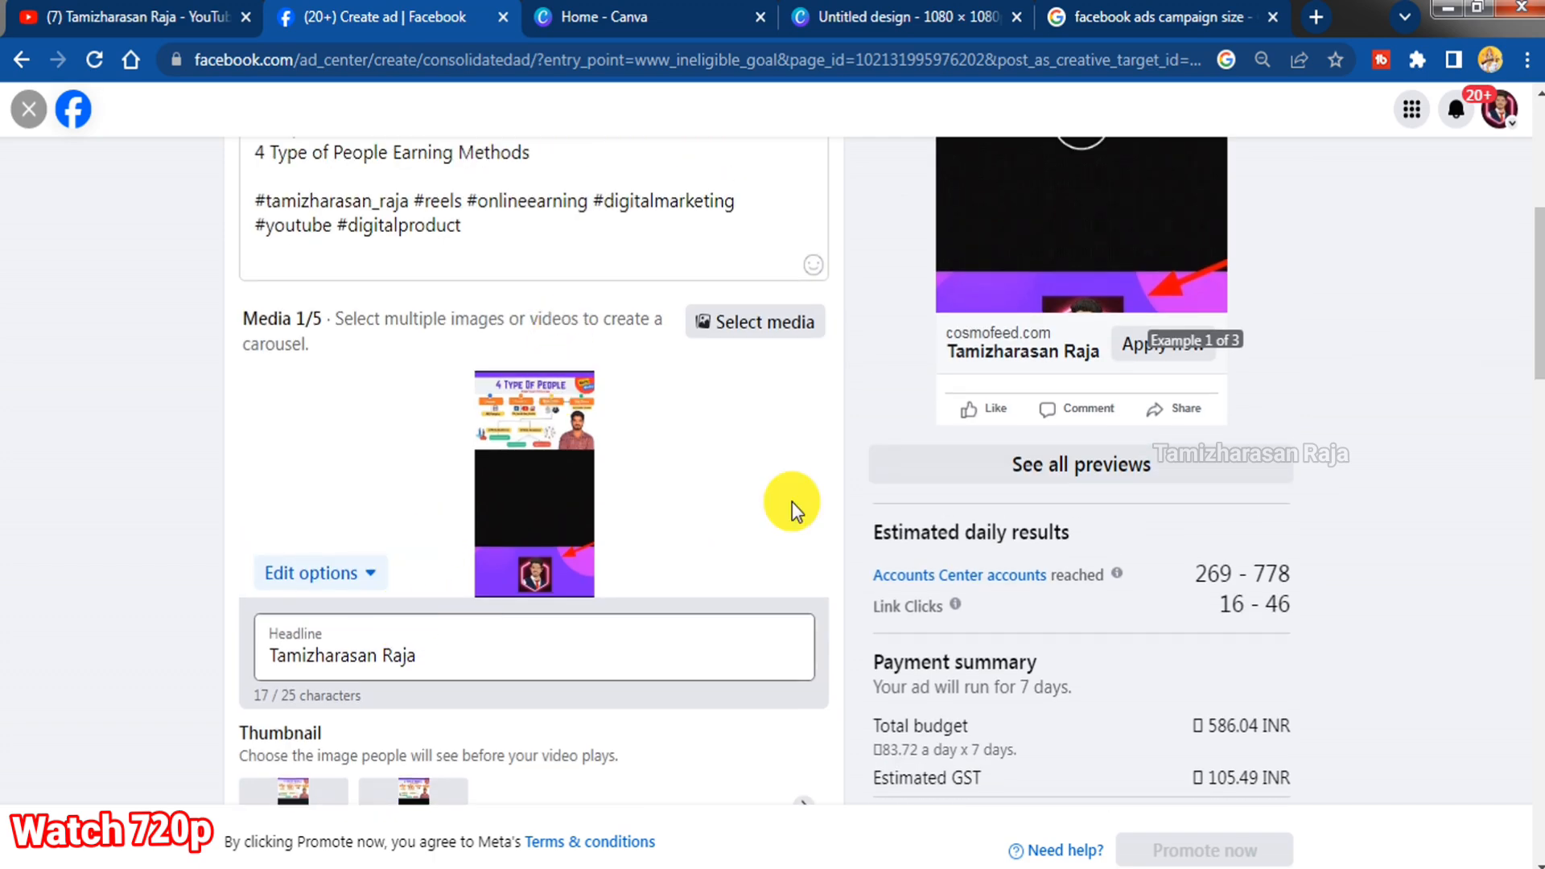
pyautogui.scroll(2, 855, 414)
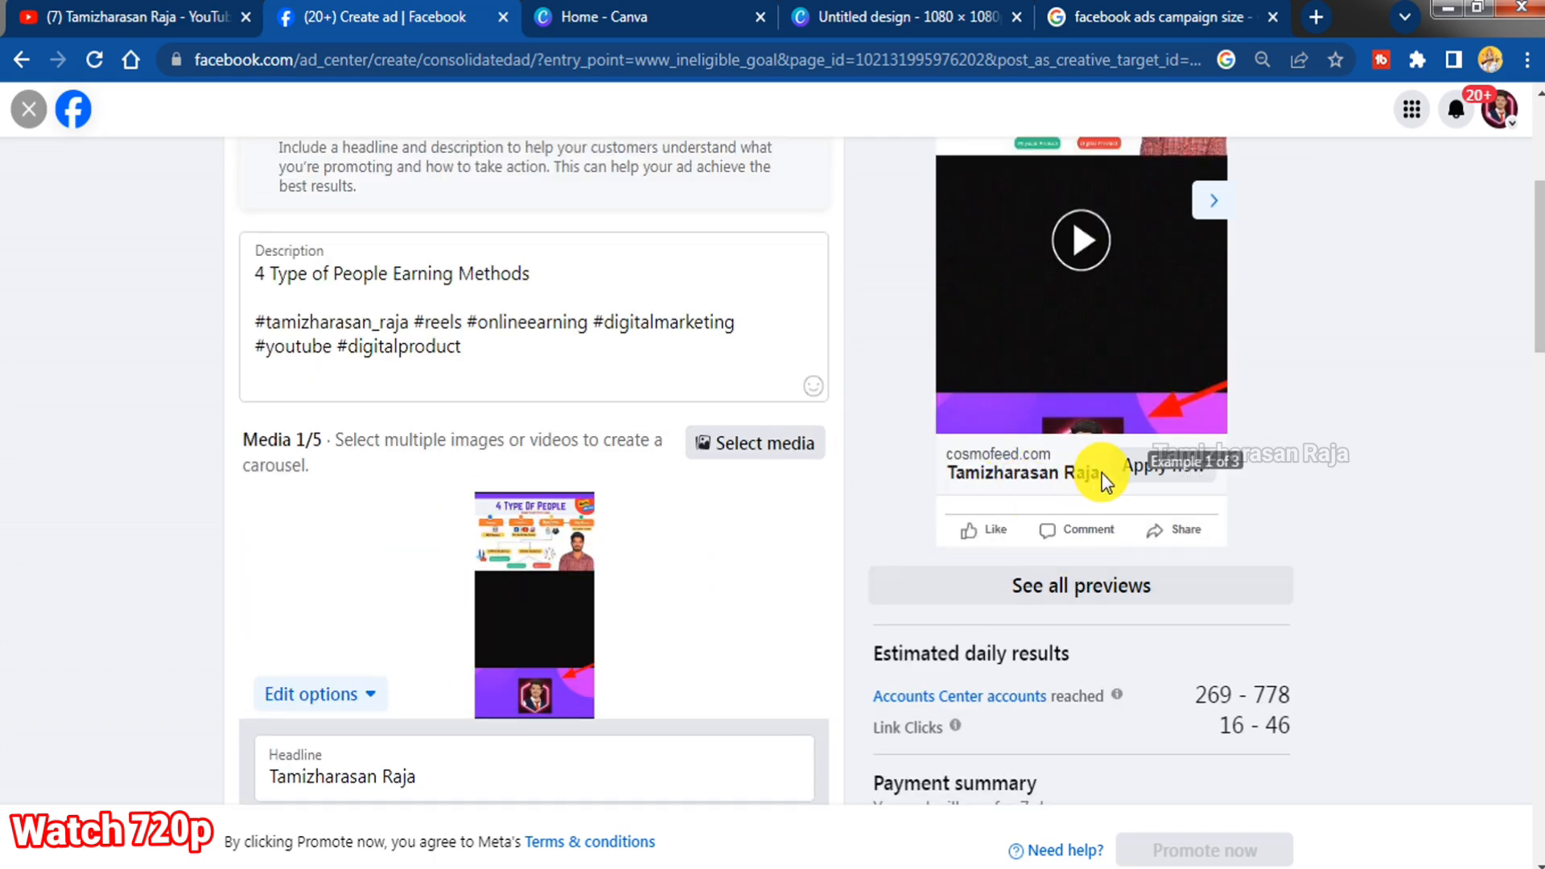
pyautogui.scroll(-2, 539, 568)
pyautogui.moveTo(418, 655); pyautogui.dragTo(265, 655)
pyautogui.press('BackSpace')
pyautogui.scroll(-1, 410, 655)
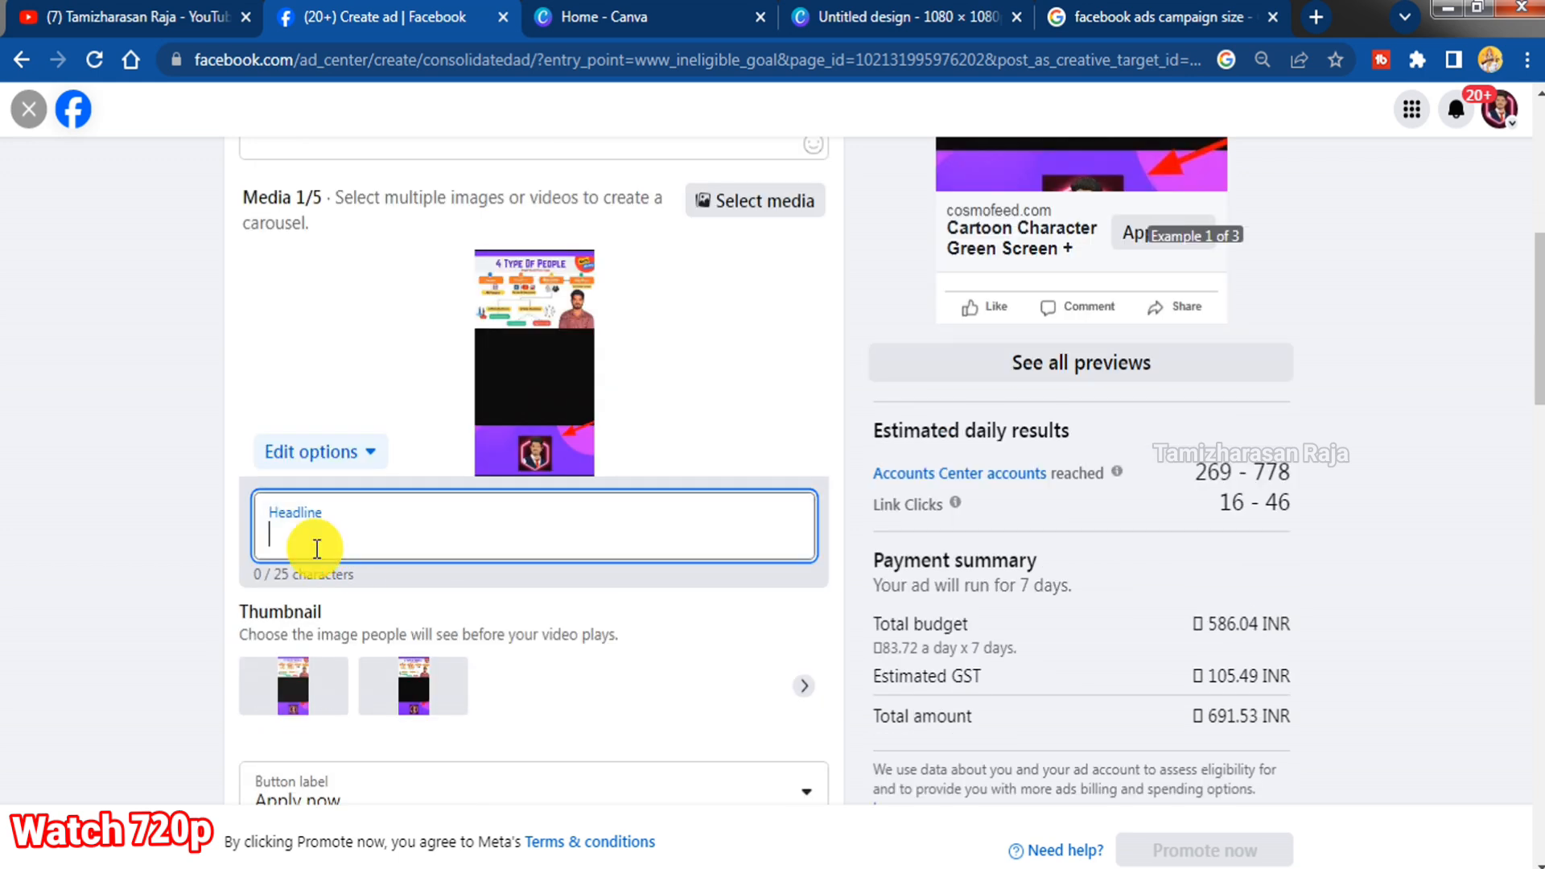
pyautogui.write('Watch')
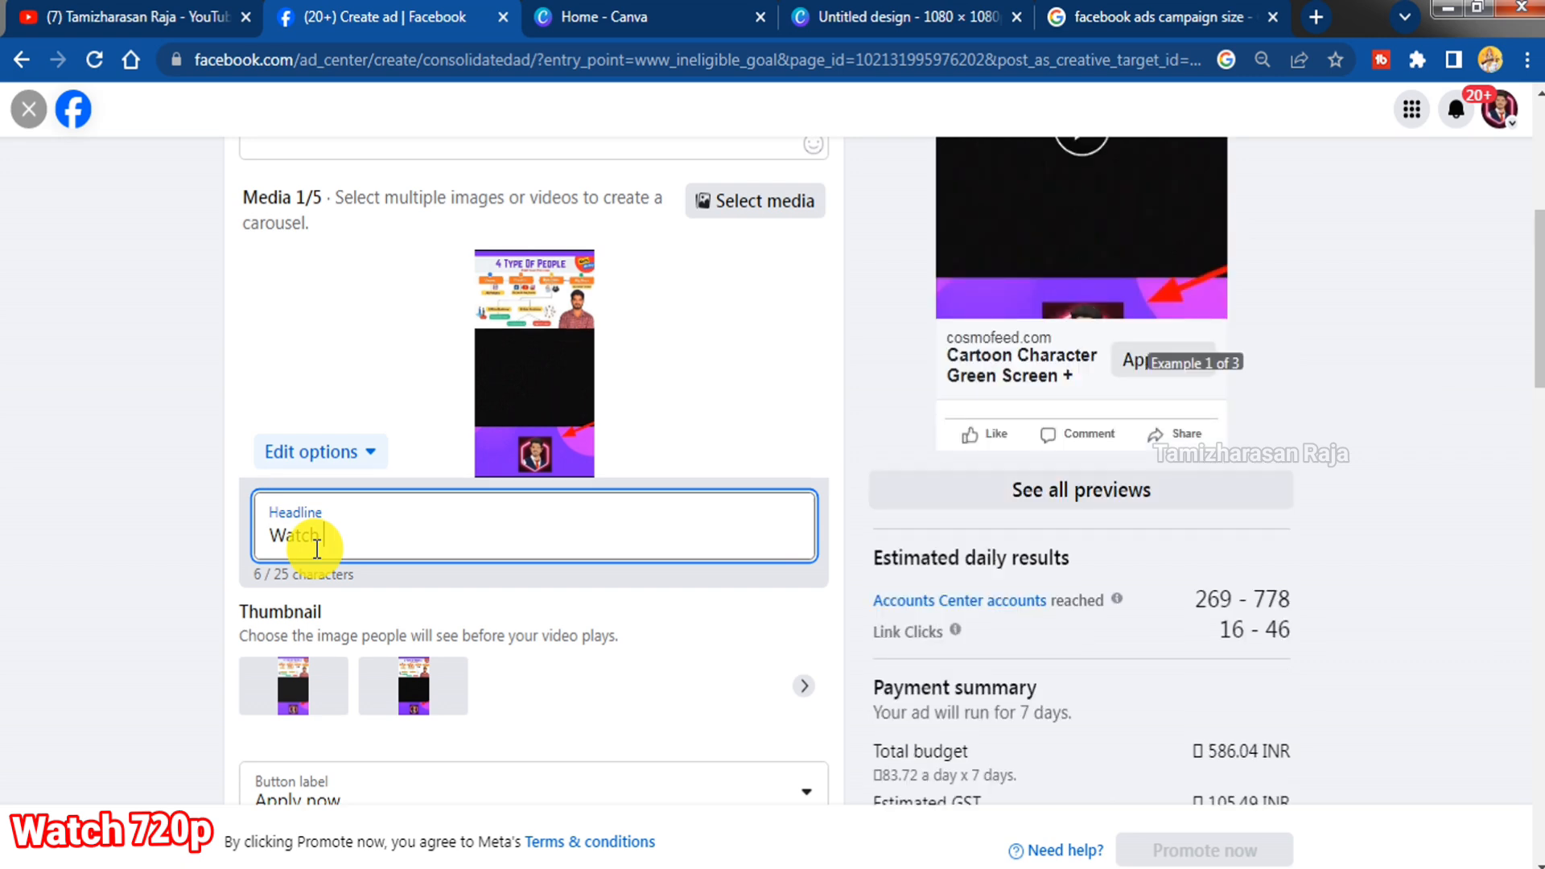
pyautogui.write(' More Videos')
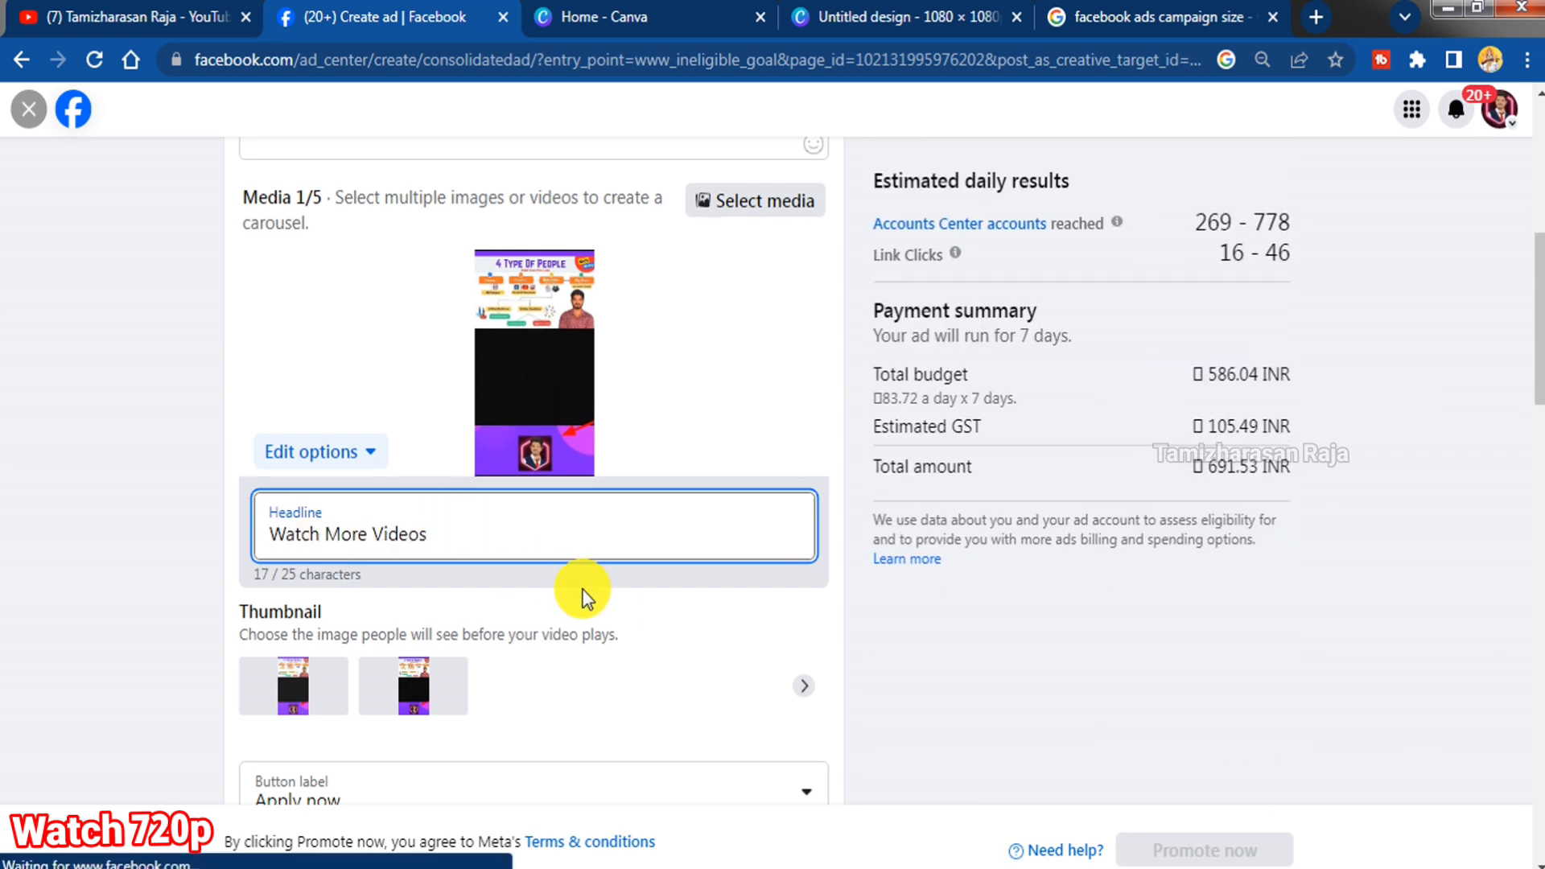
pyautogui.click(614, 614)
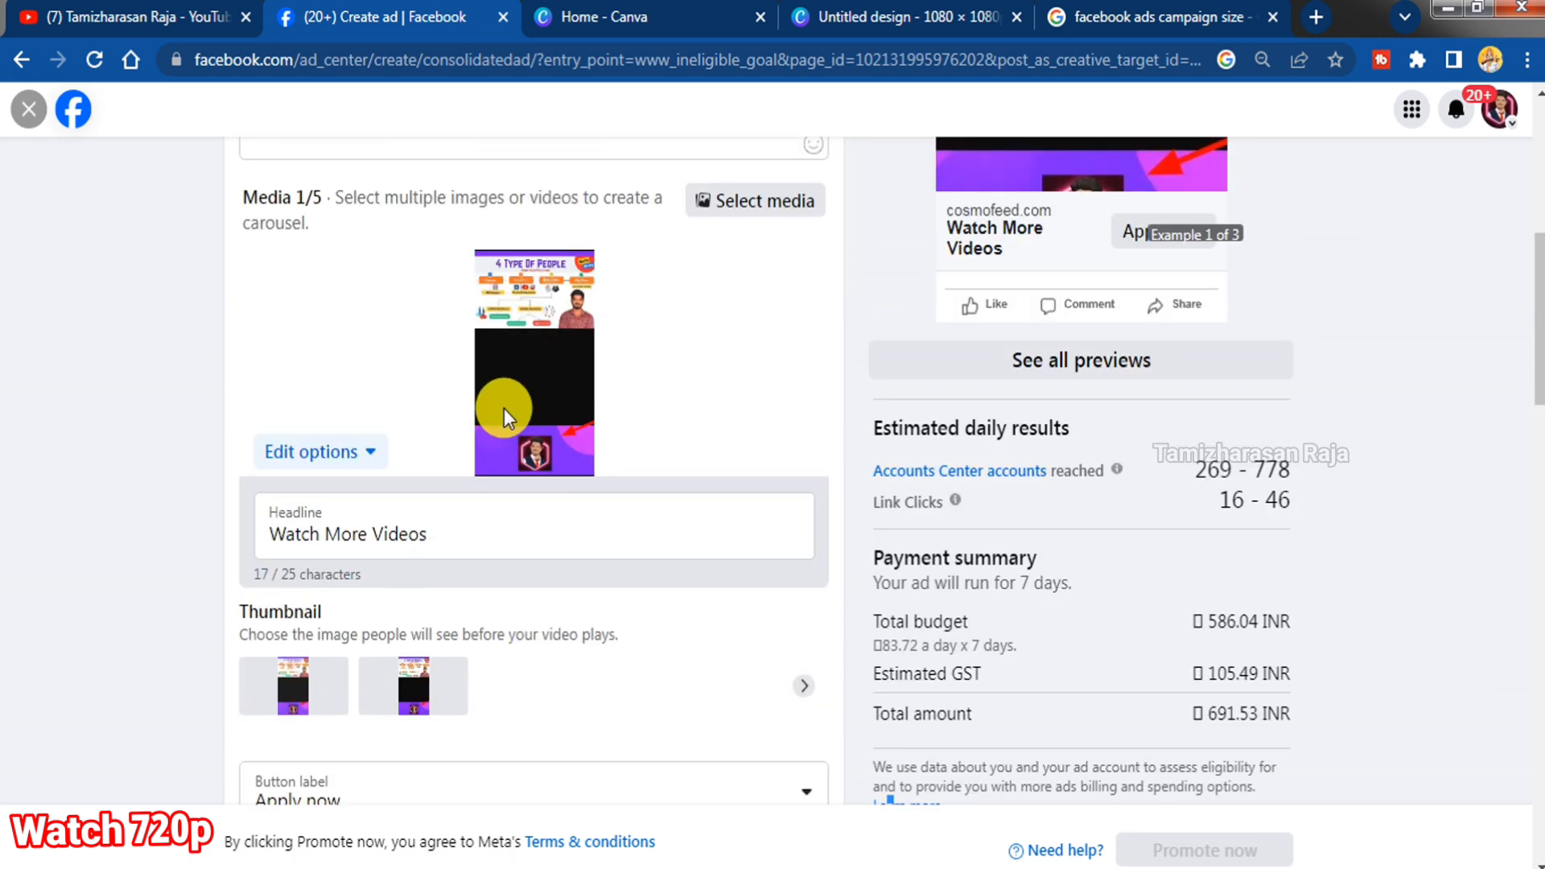
# Set the ad's button label to Learn more
pyautogui.scroll(-5, 503, 408)
pyautogui.click(412, 434)
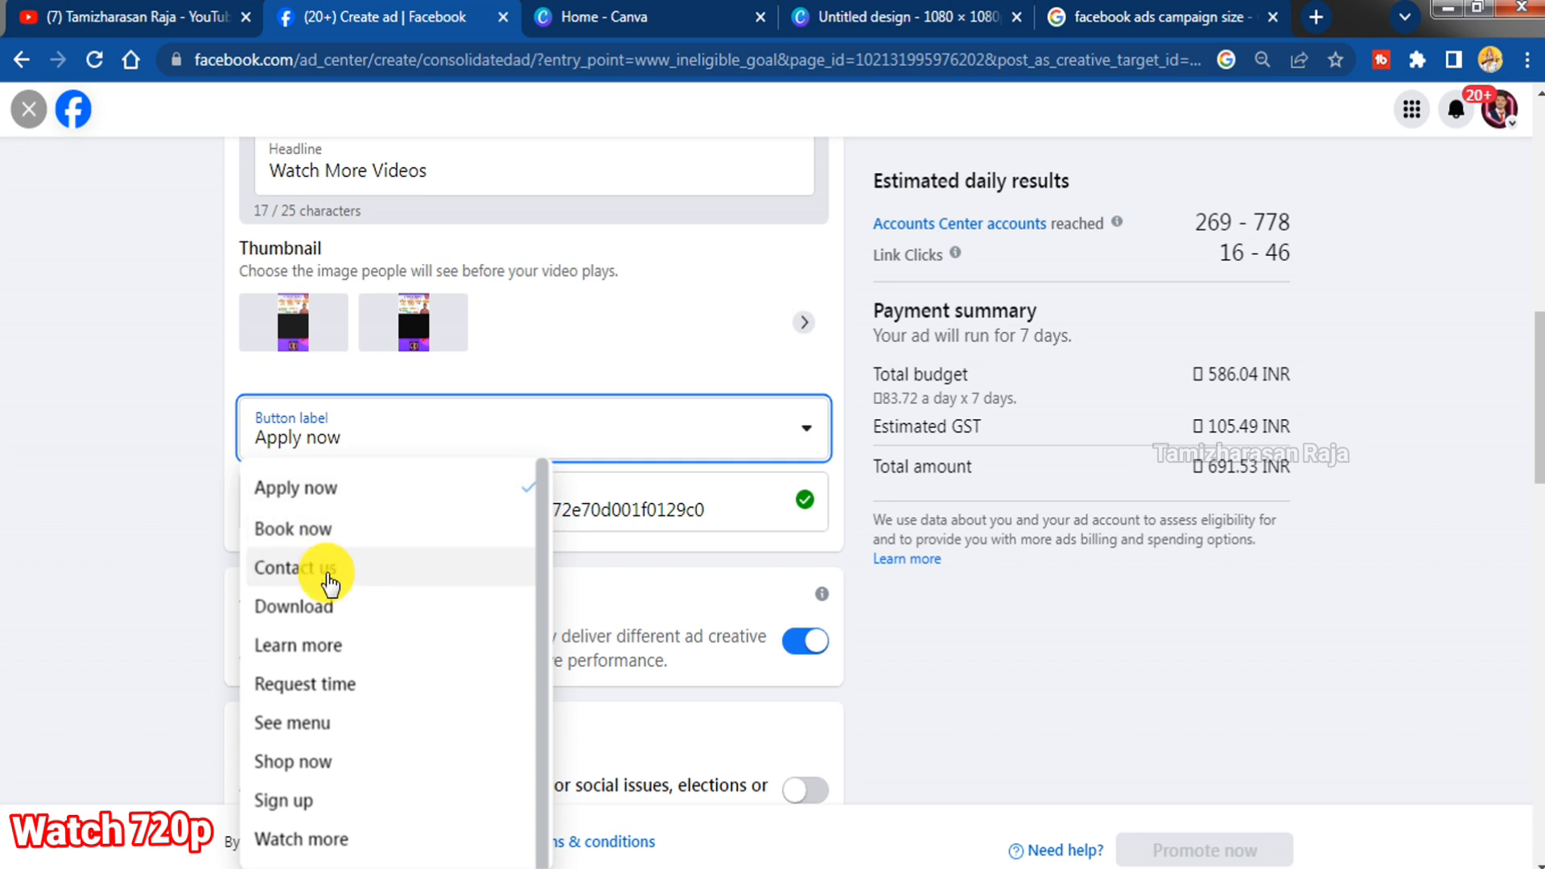
pyautogui.click(329, 648)
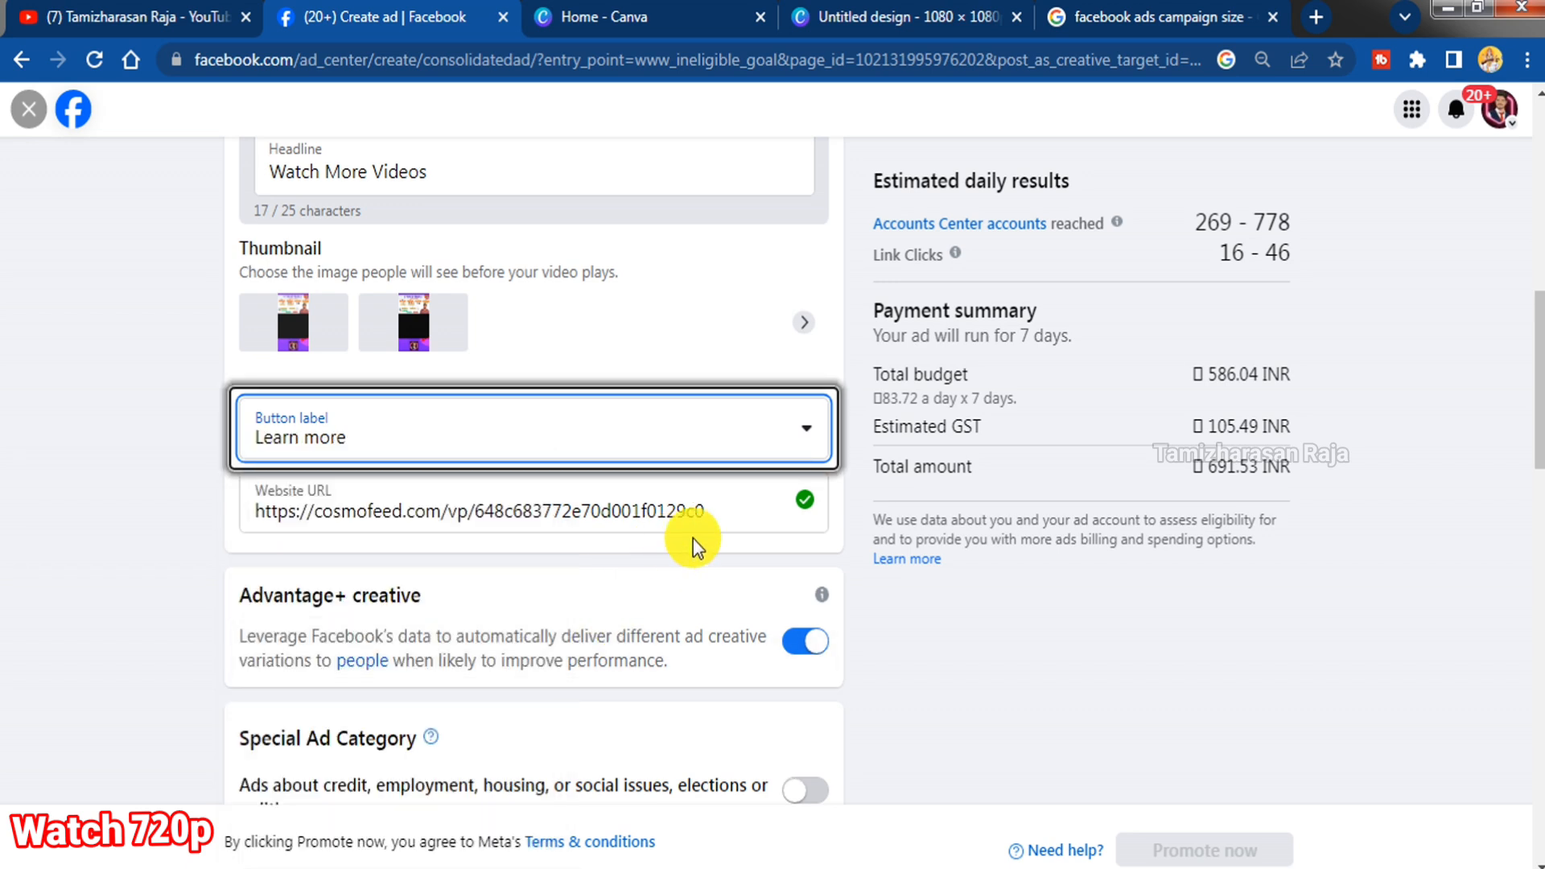
# Replace the ad's website URL with the plain YouTube channel link from the open sdfsdf Notepad file
pyautogui.tripleClick(725, 512)
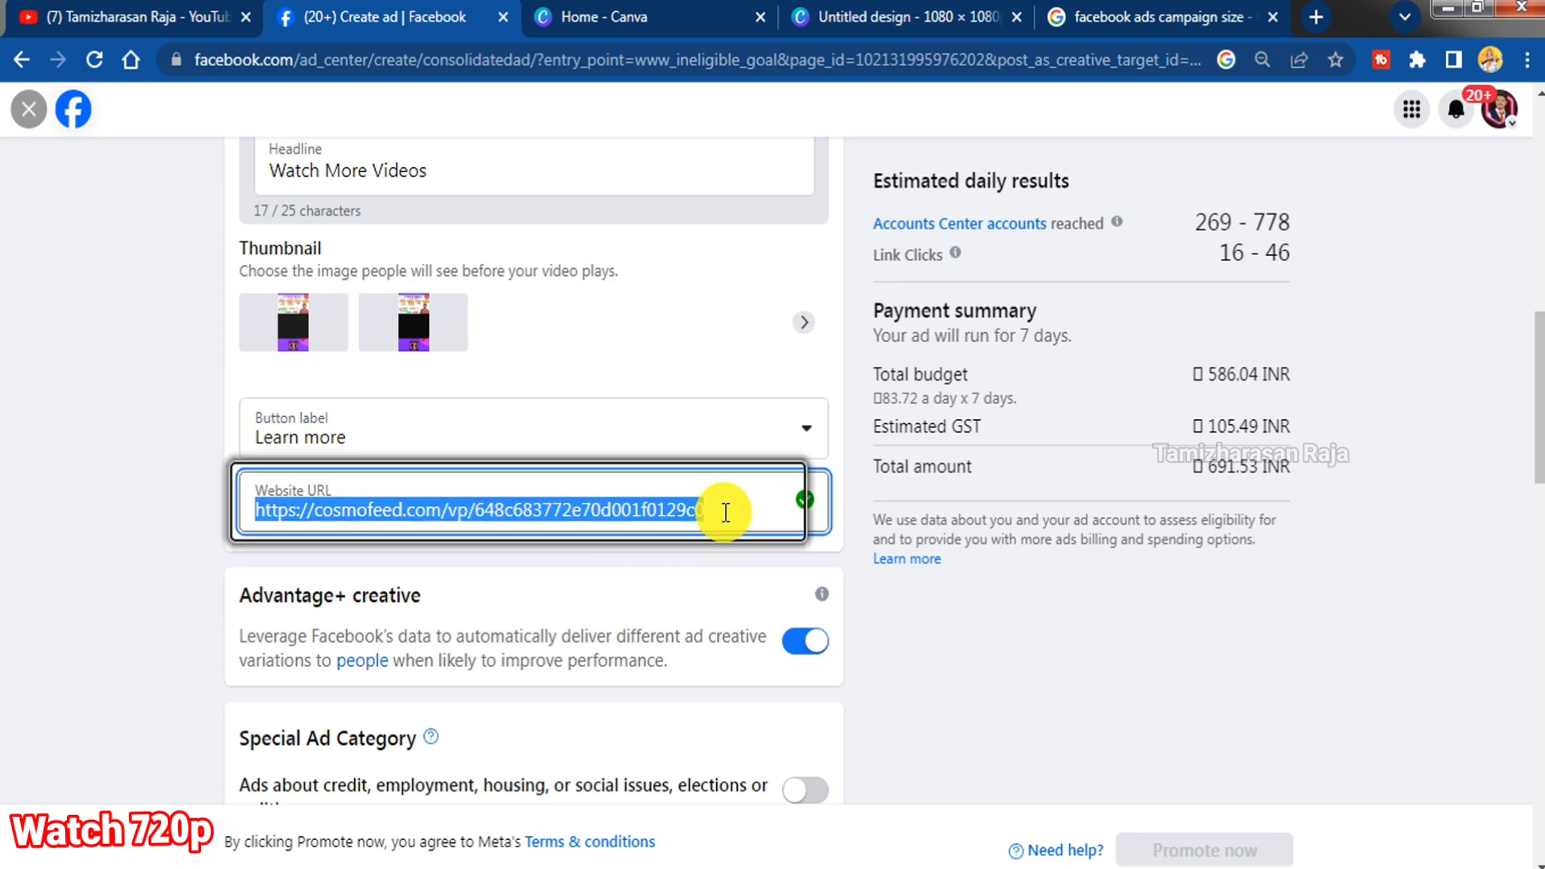
pyautogui.press('BackSpace')
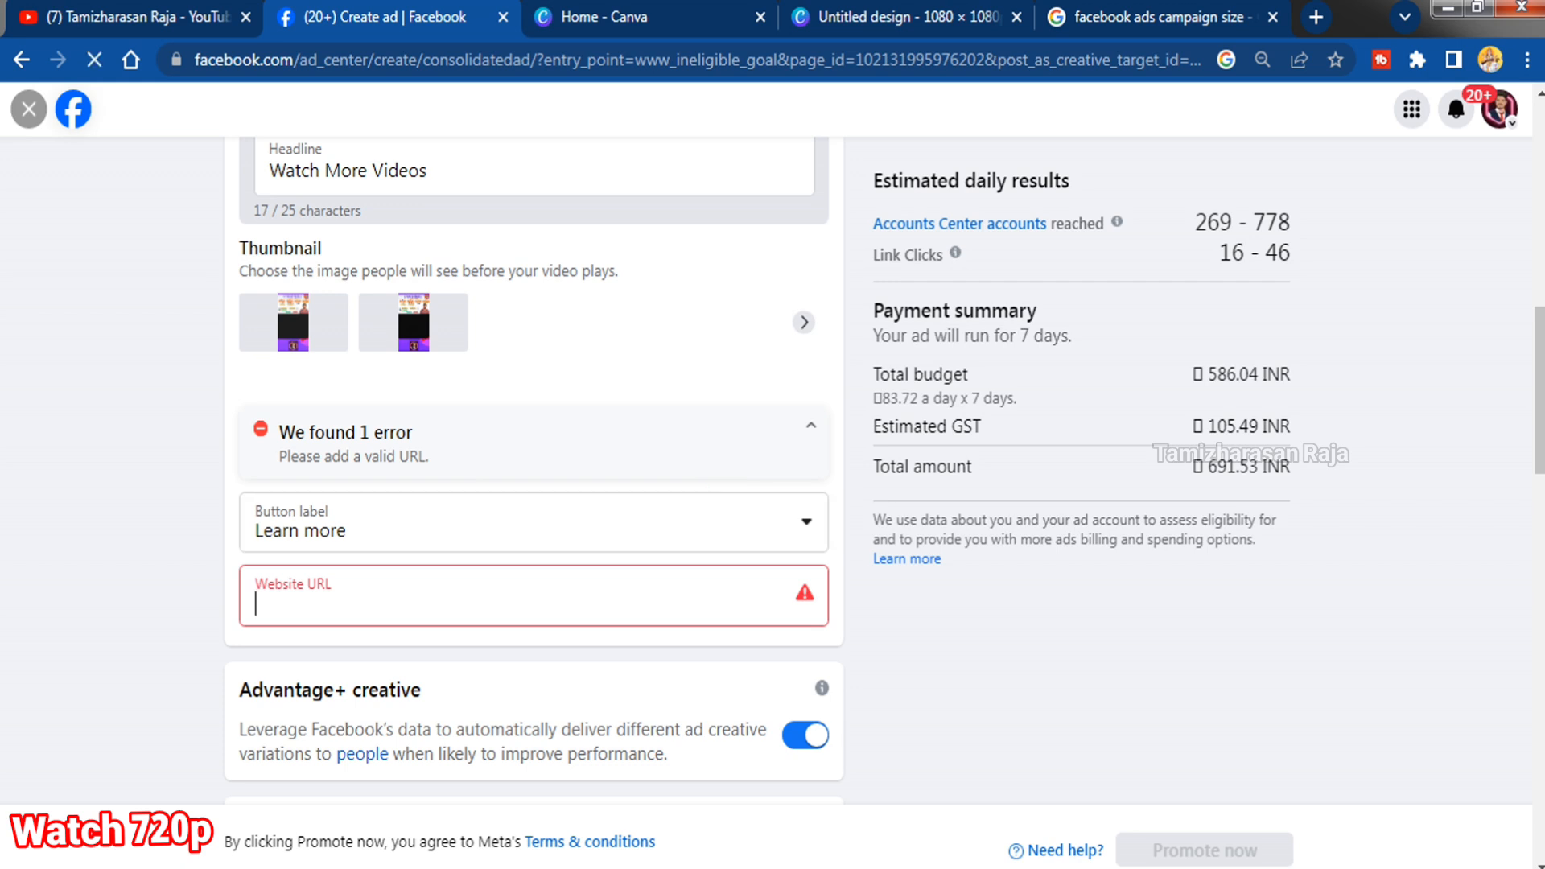
pyautogui.hotkey('alt', 'Tab')
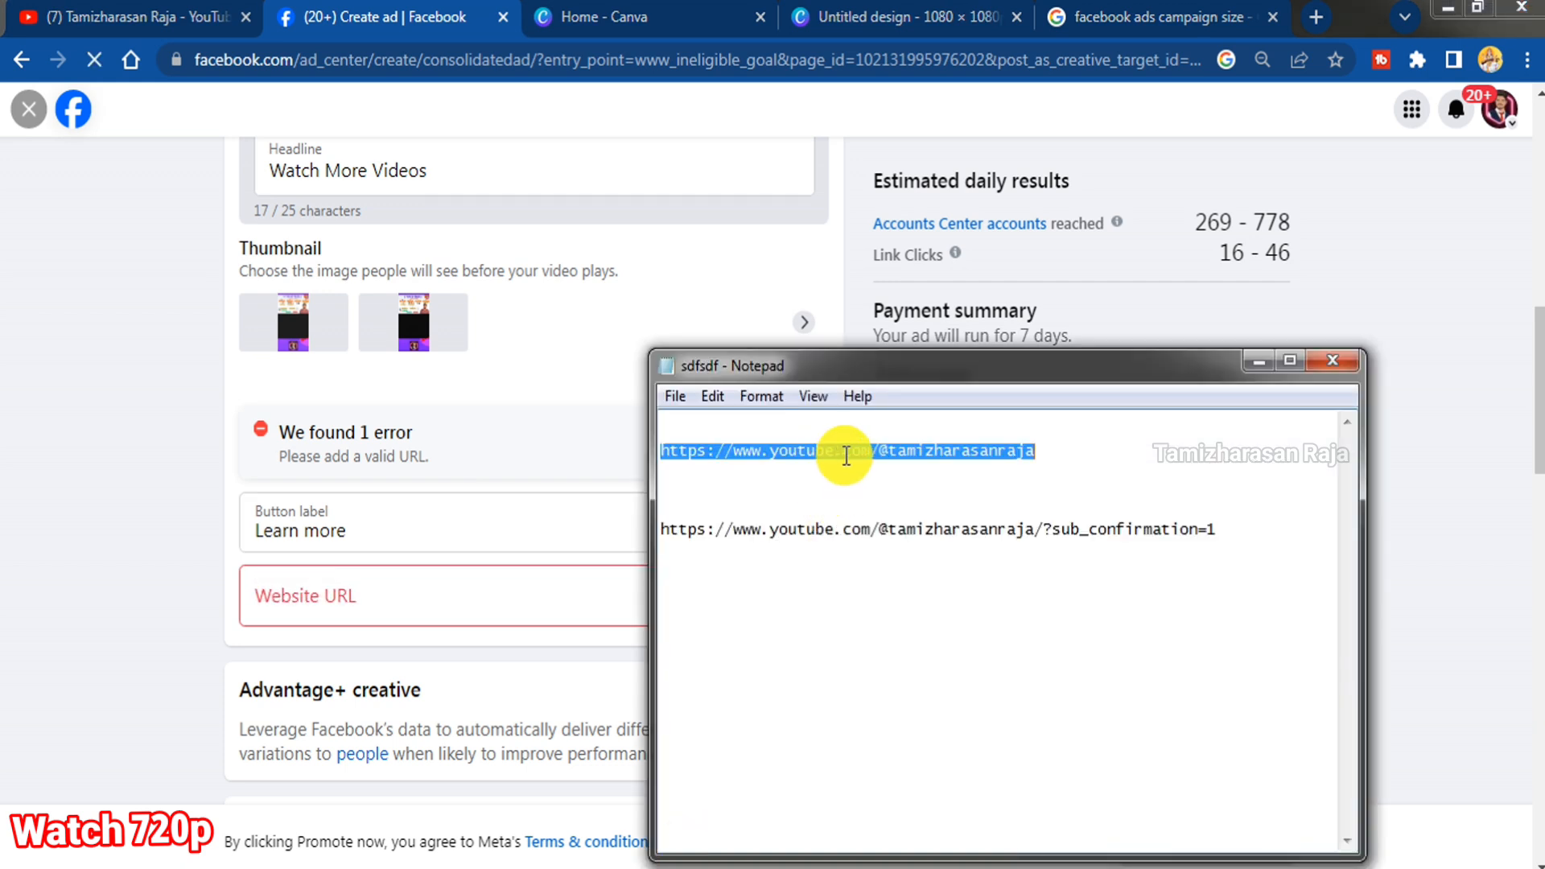
pyautogui.click(324, 612)
pyautogui.write('https://www.youtube.com/@tamizharasanraja')
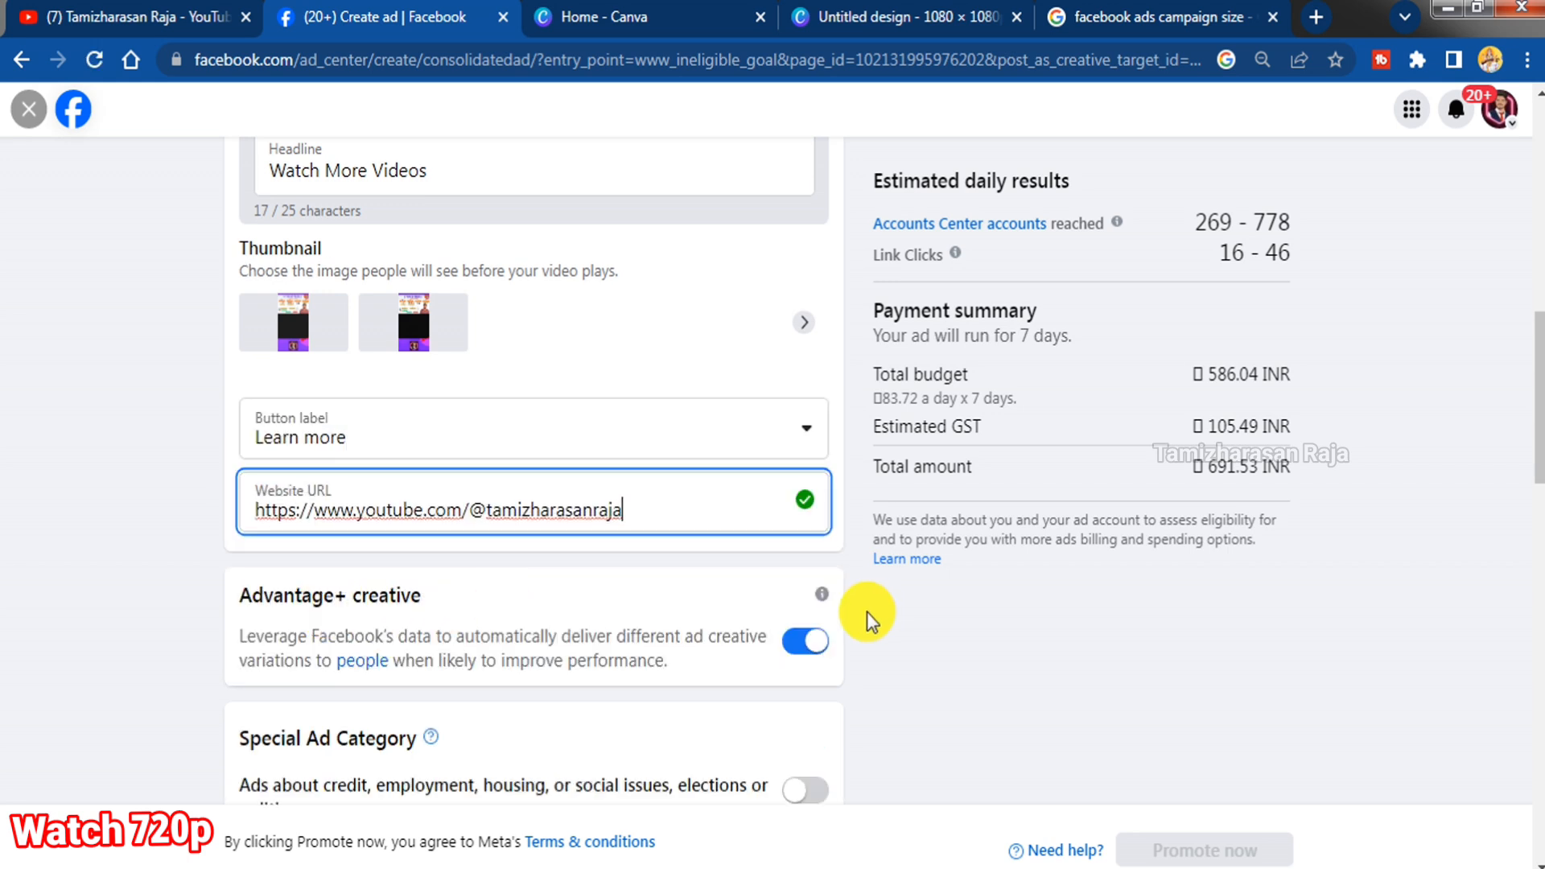
# Review the ad preview and the Advantage+ creative, Special Ad Category and Audience settings
pyautogui.scroll(5, 880, 626)
pyautogui.scroll(4, 880, 626)
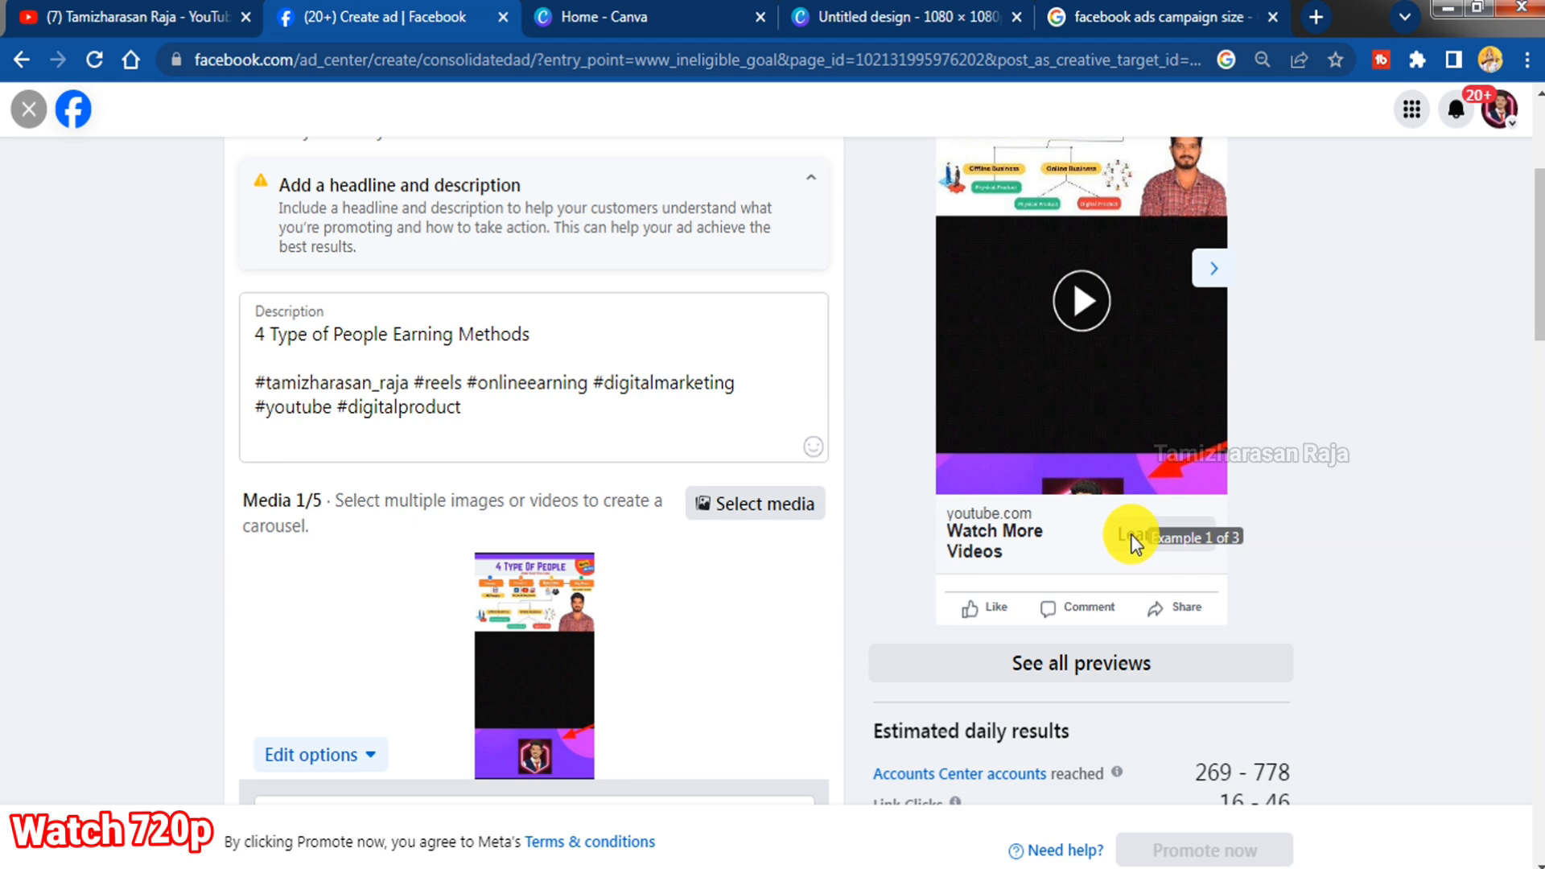
pyautogui.scroll(-7, 890, 651)
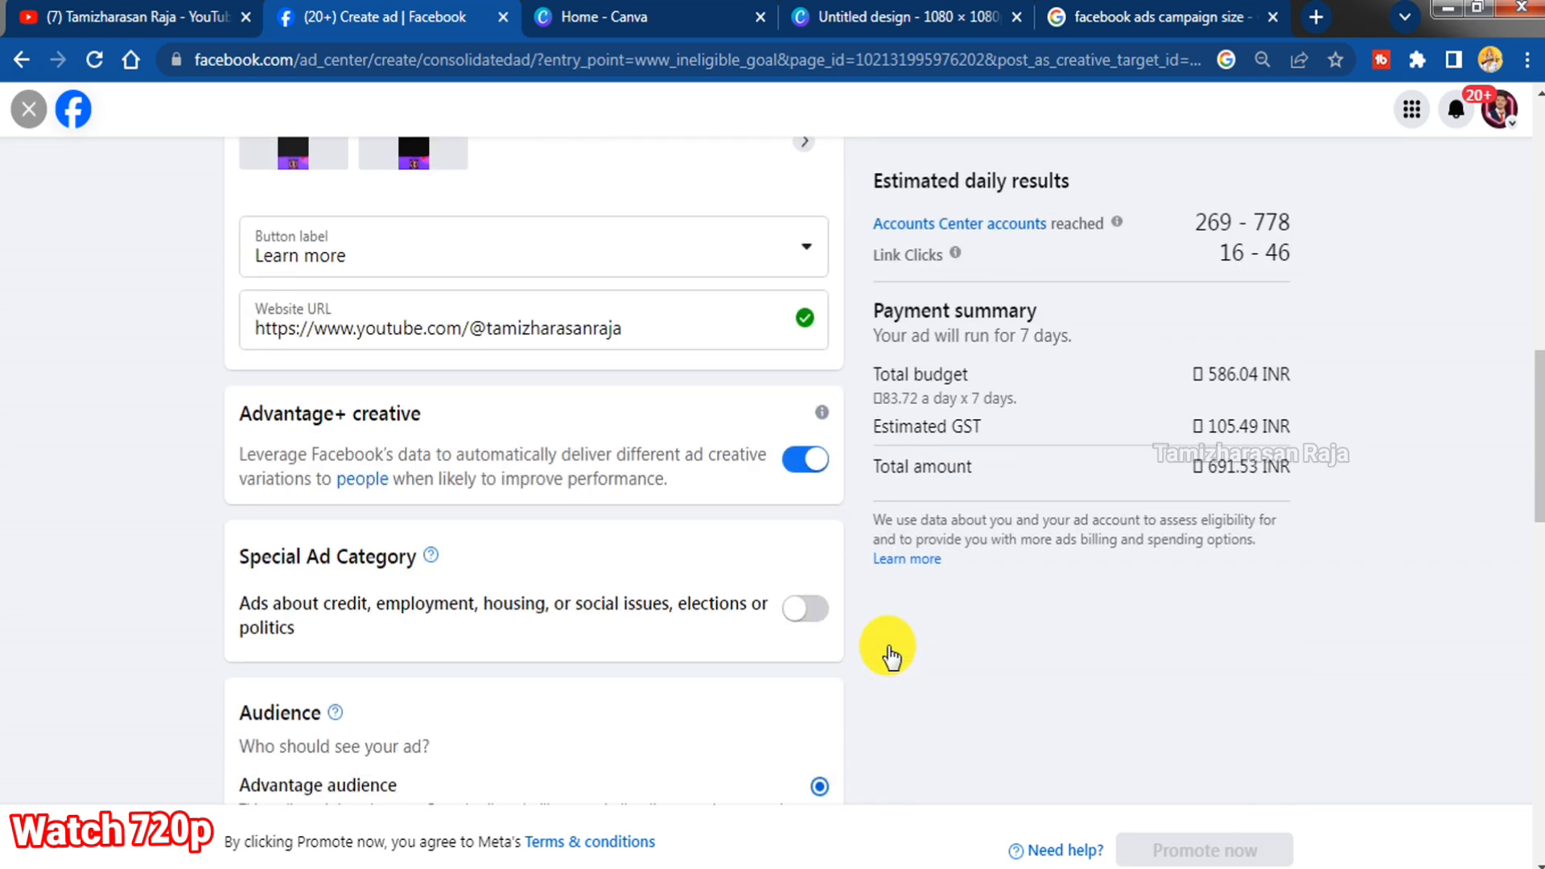
pyautogui.scroll(3, 890, 652)
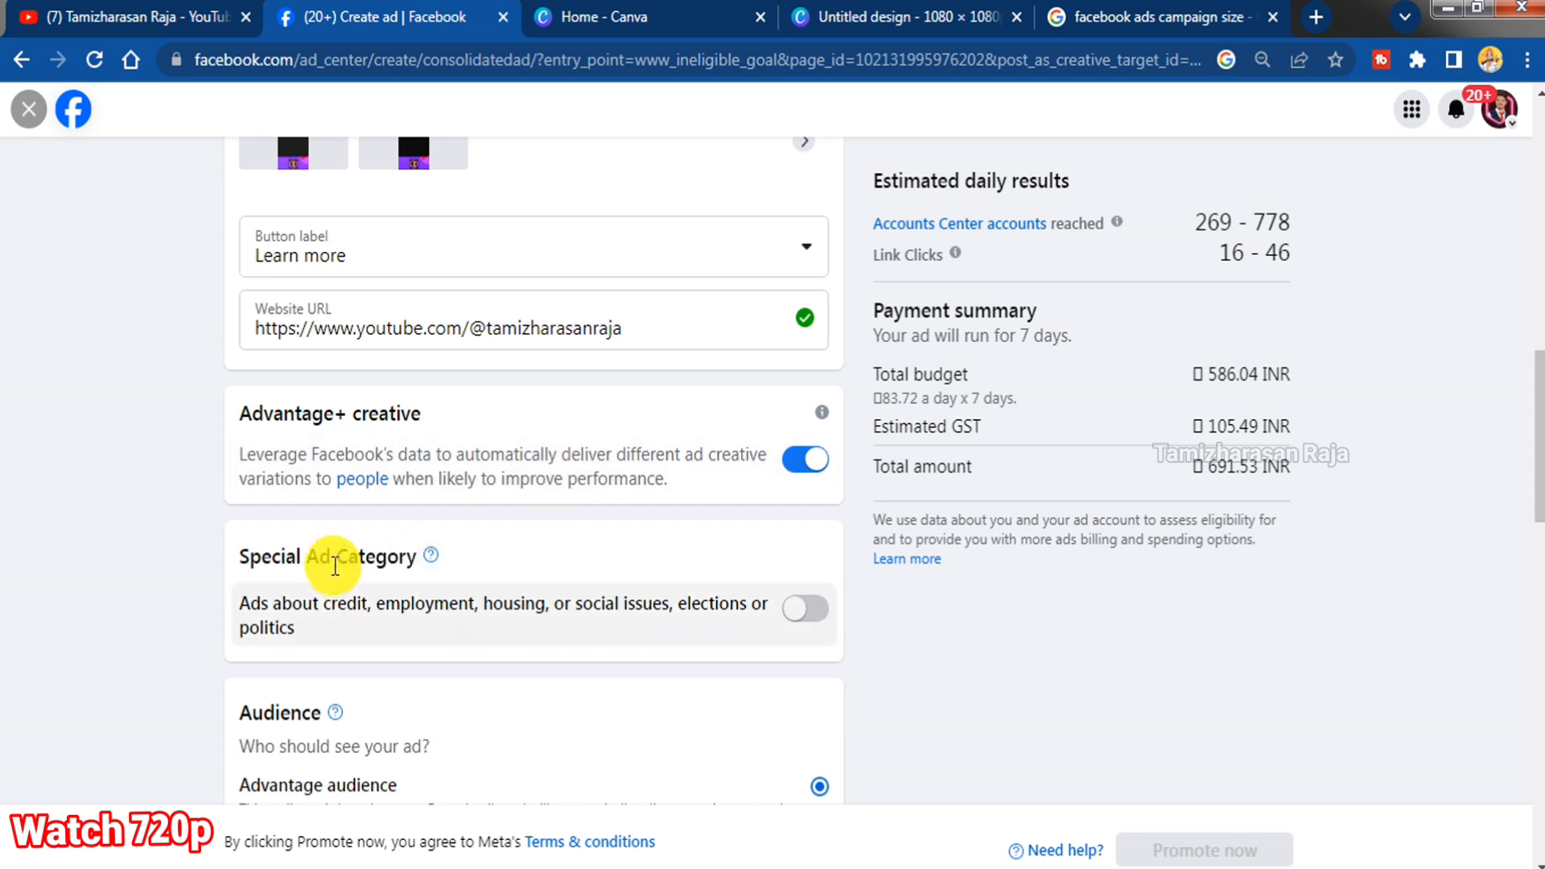
pyautogui.scroll(-2, 638, 602)
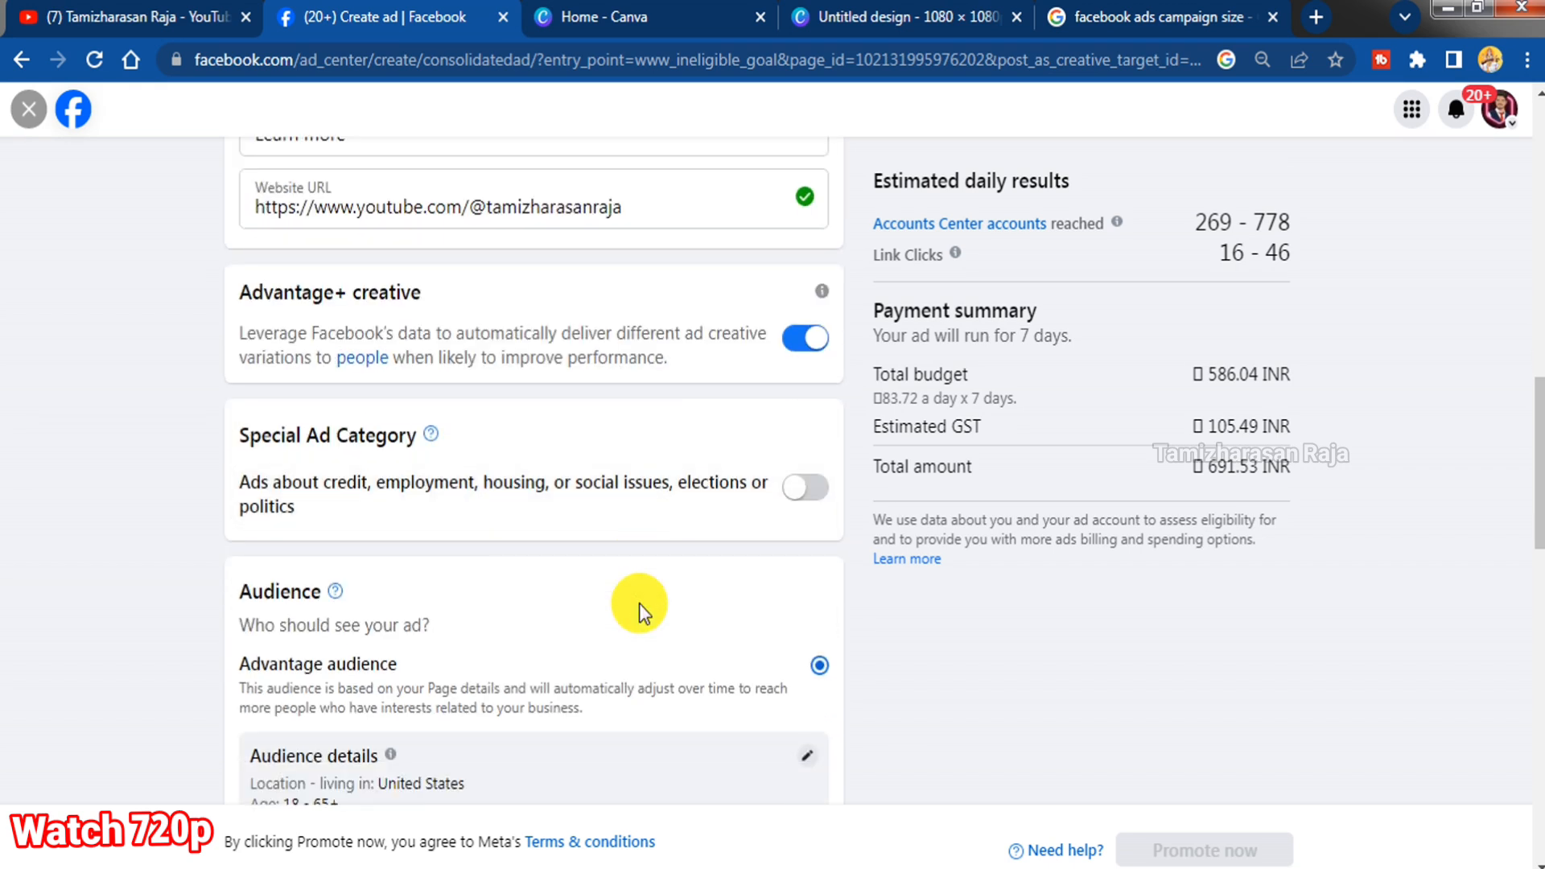
pyautogui.scroll(-3, 640, 610)
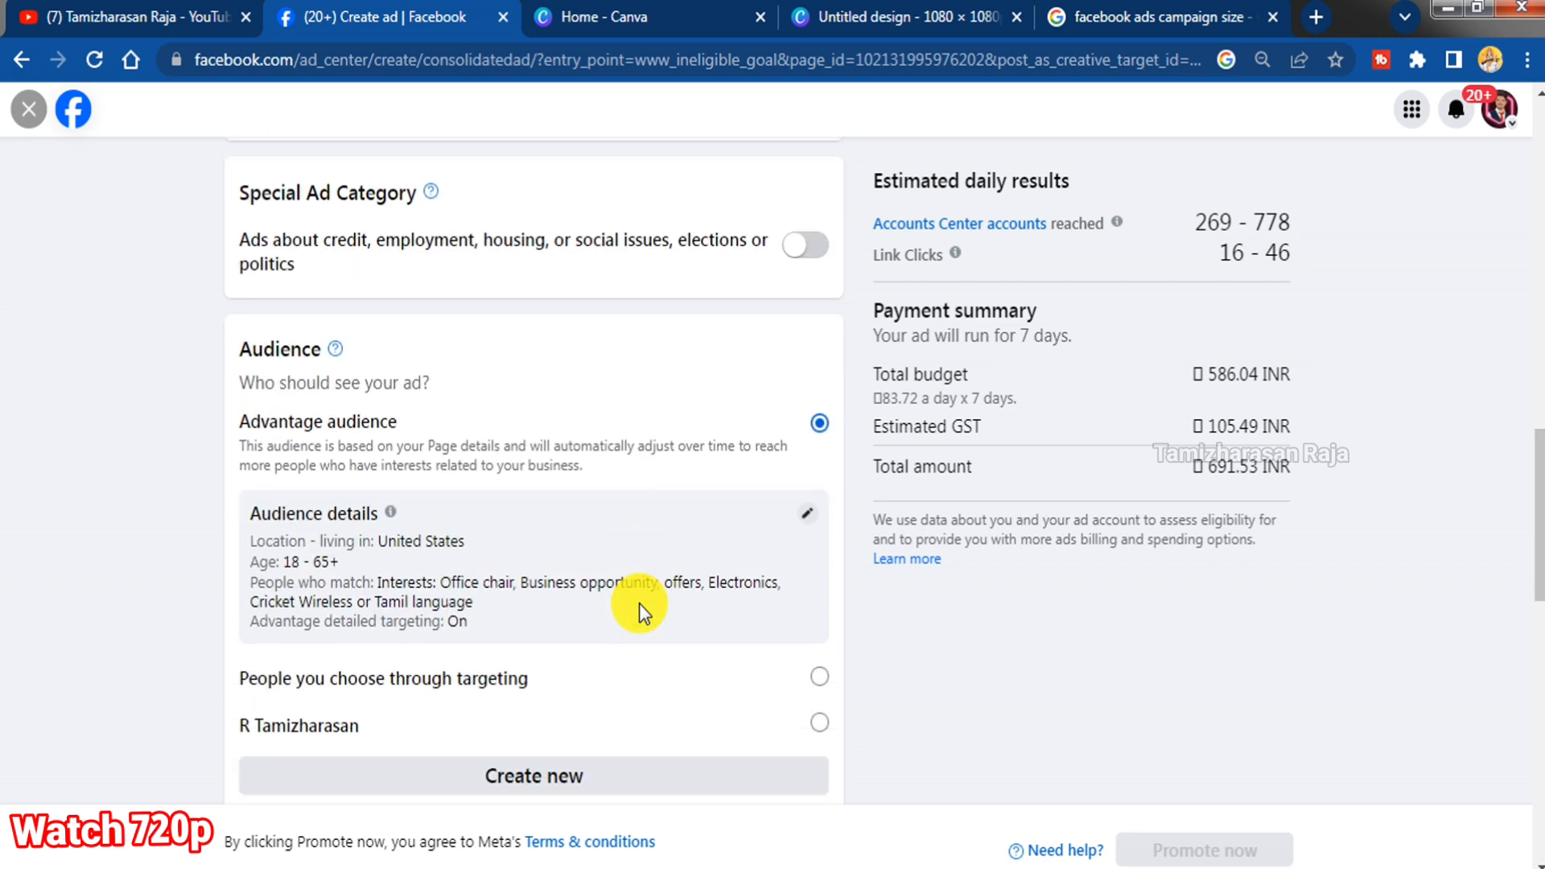
pyautogui.scroll(-2, 639, 611)
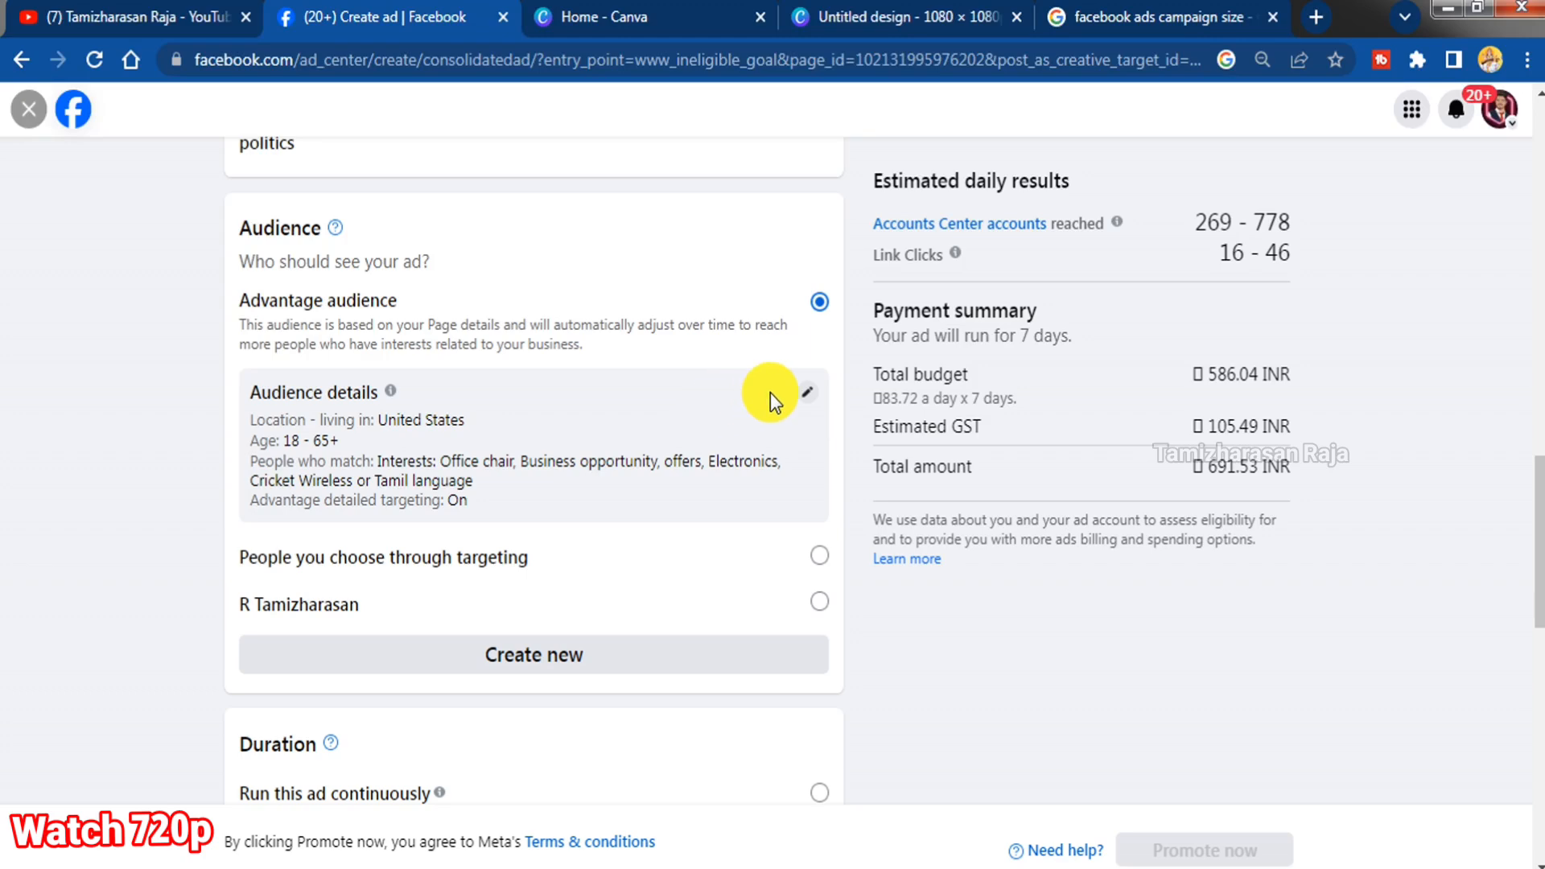
# Edit the Advantage audience details and choose the state of Tamil Nadu, India as a location
pyautogui.click(808, 398)
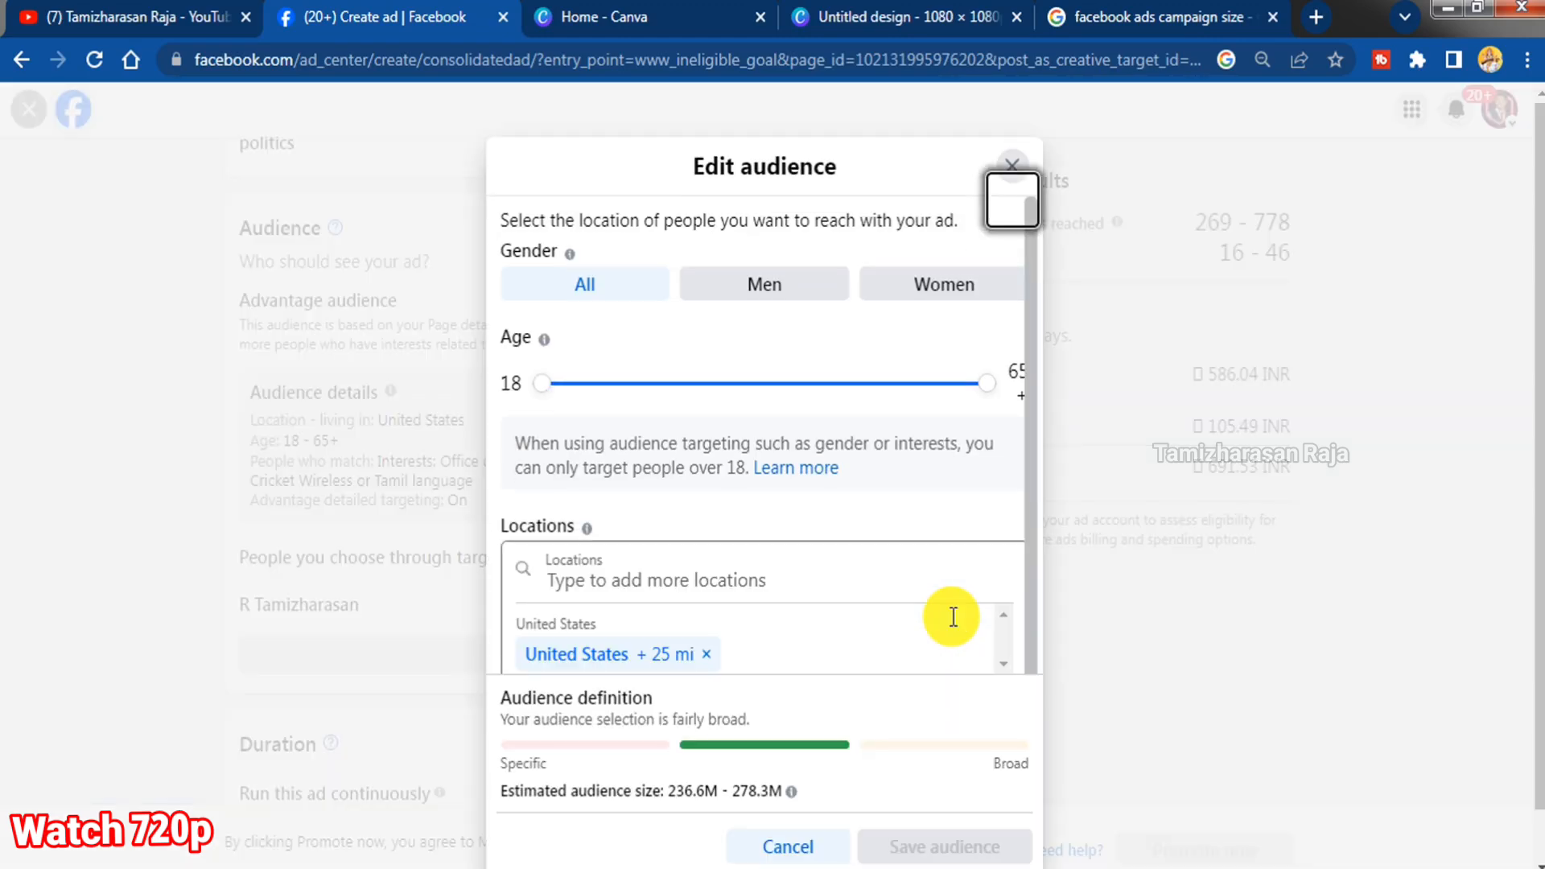
pyautogui.scroll(-2, 952, 616)
pyautogui.click(653, 465)
pyautogui.write('tami')
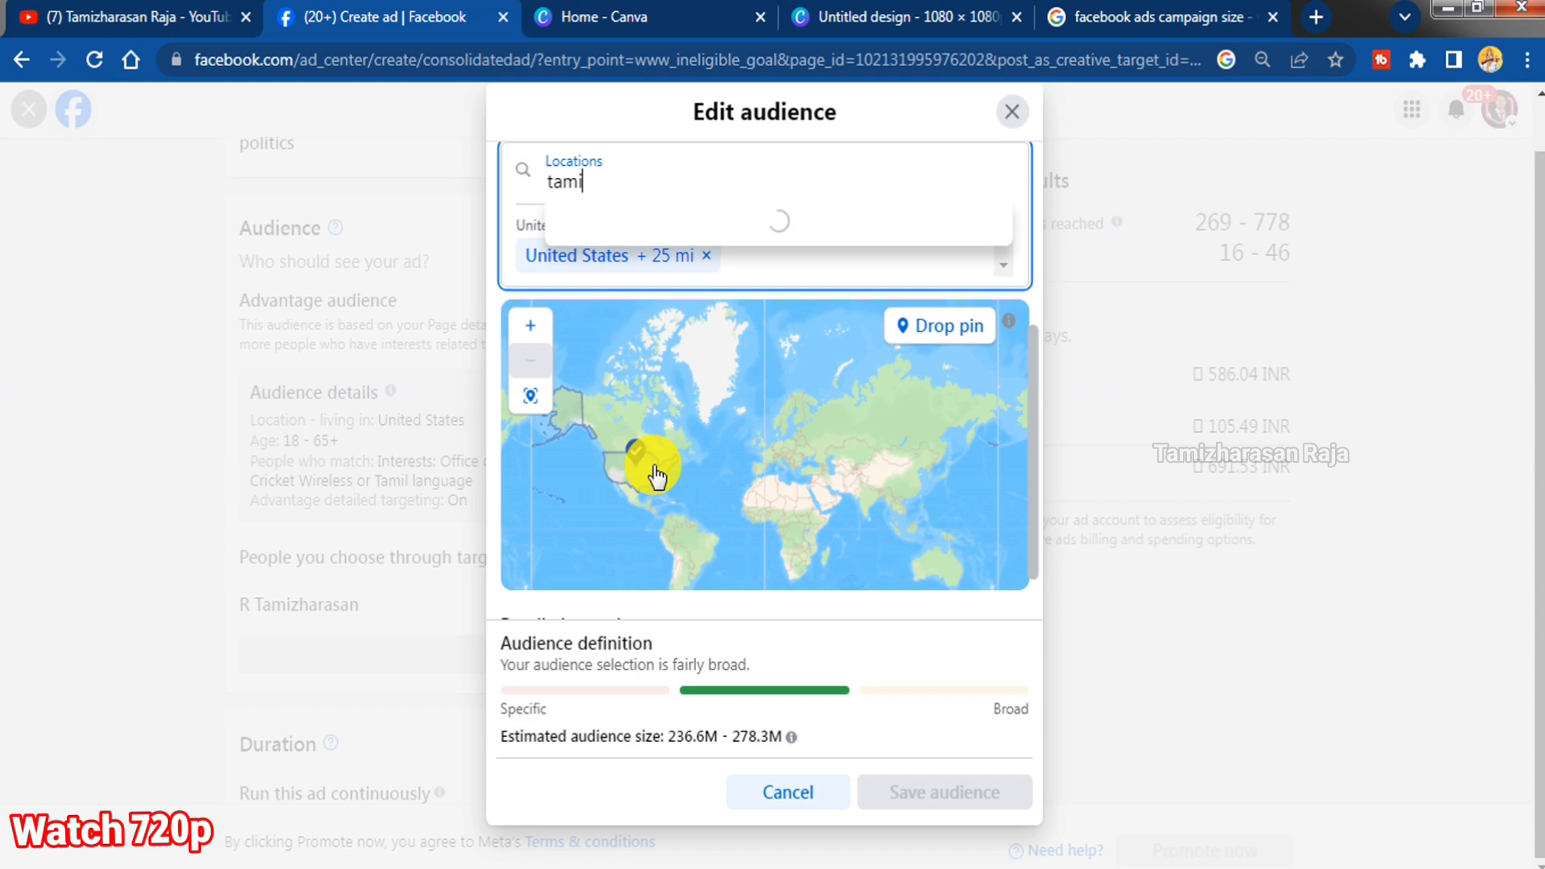
pyautogui.write('lnadu')
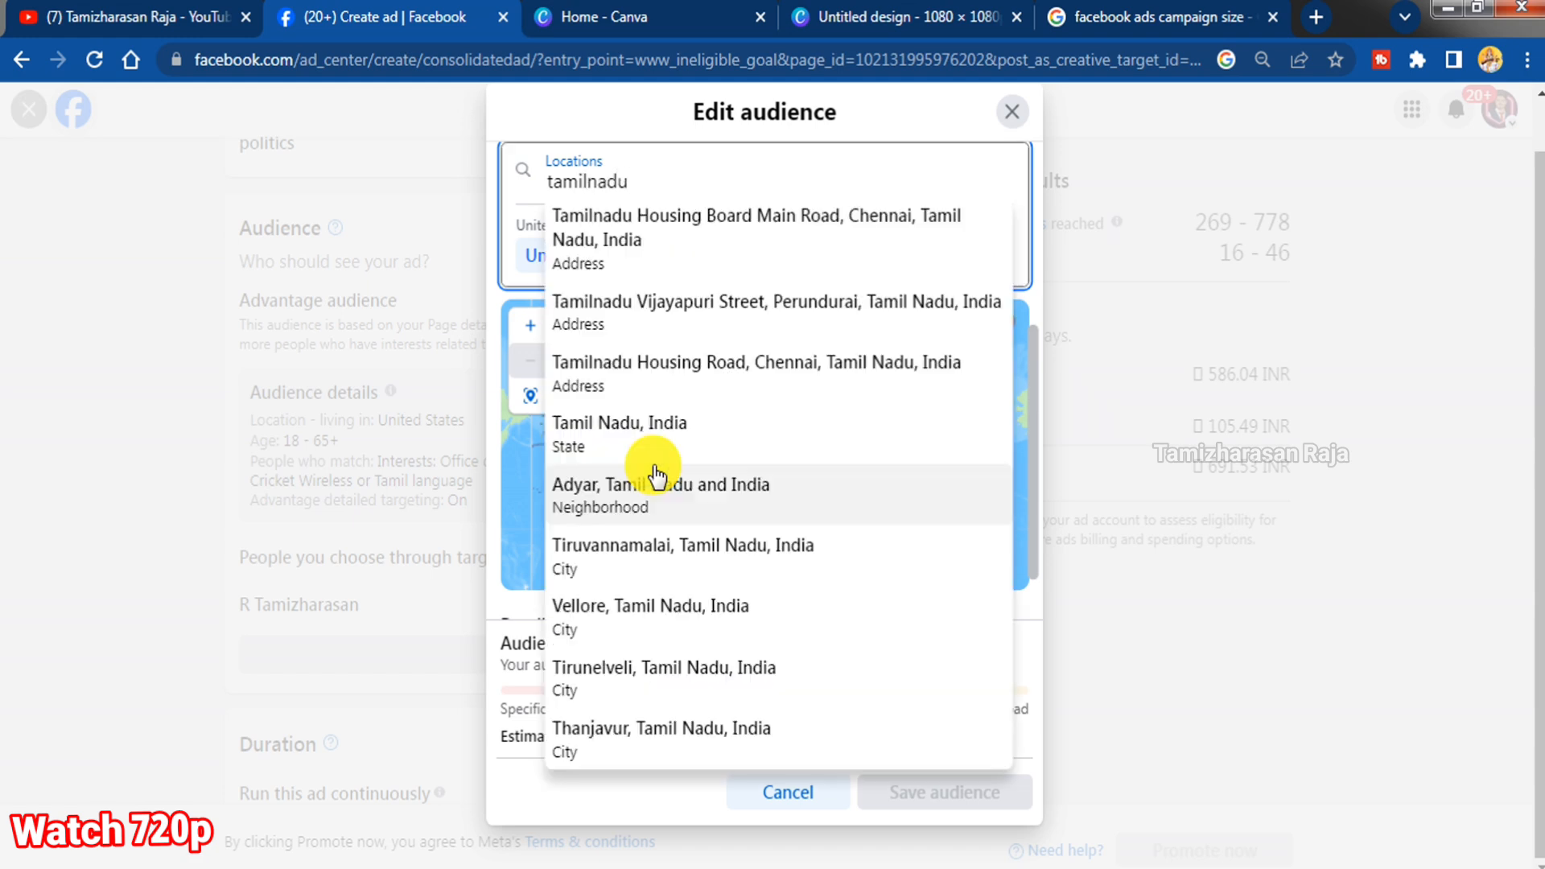
pyautogui.click(690, 433)
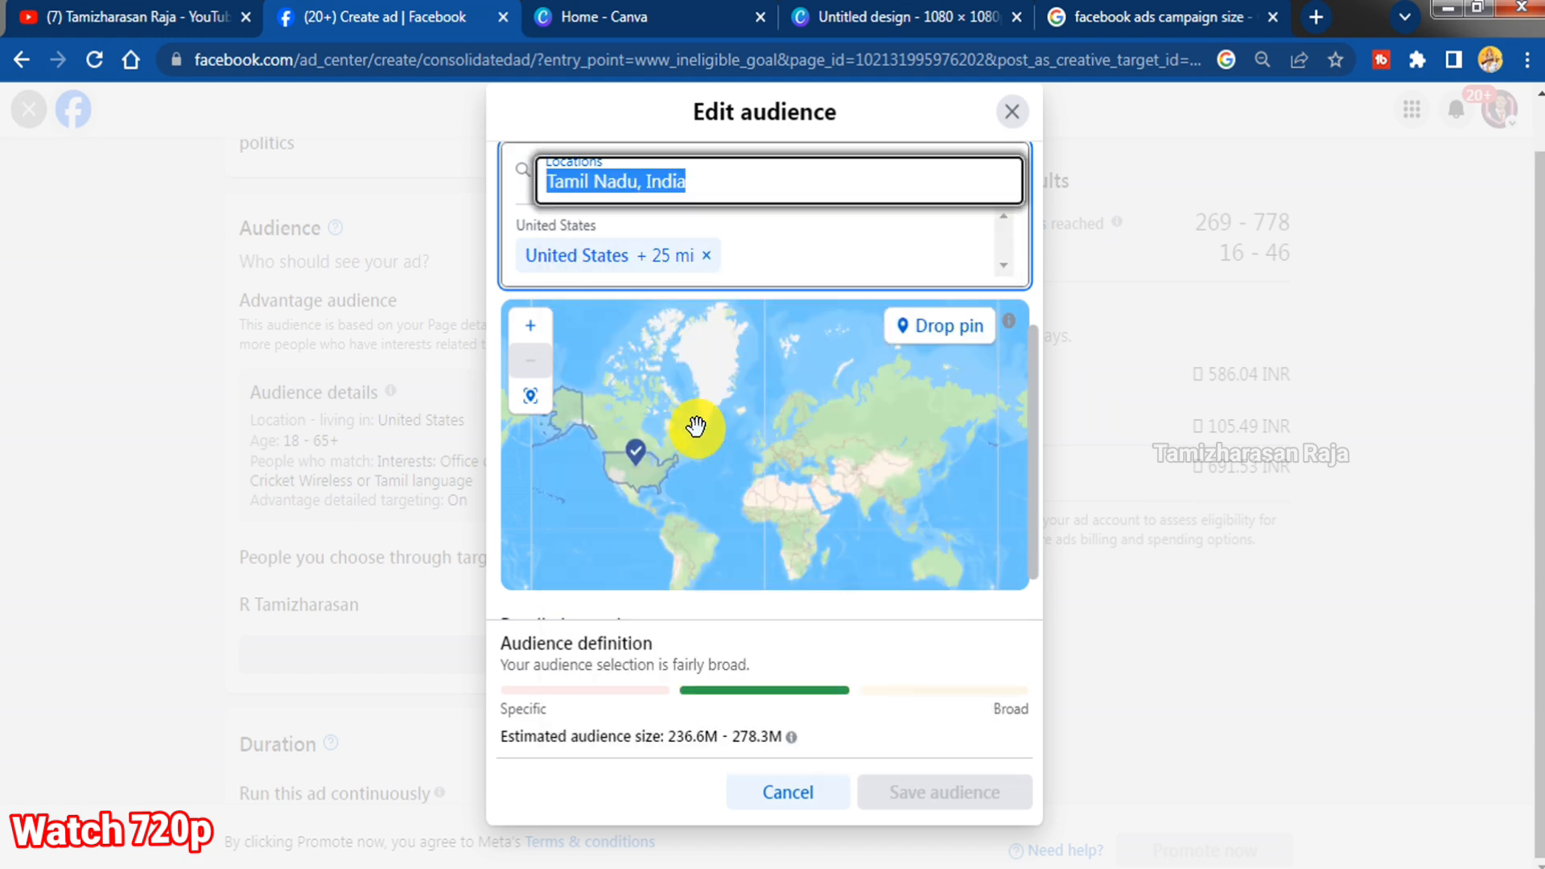
# Set the audience's age range to 24–51 and save the audience
pyautogui.scroll(4, 1031, 413)
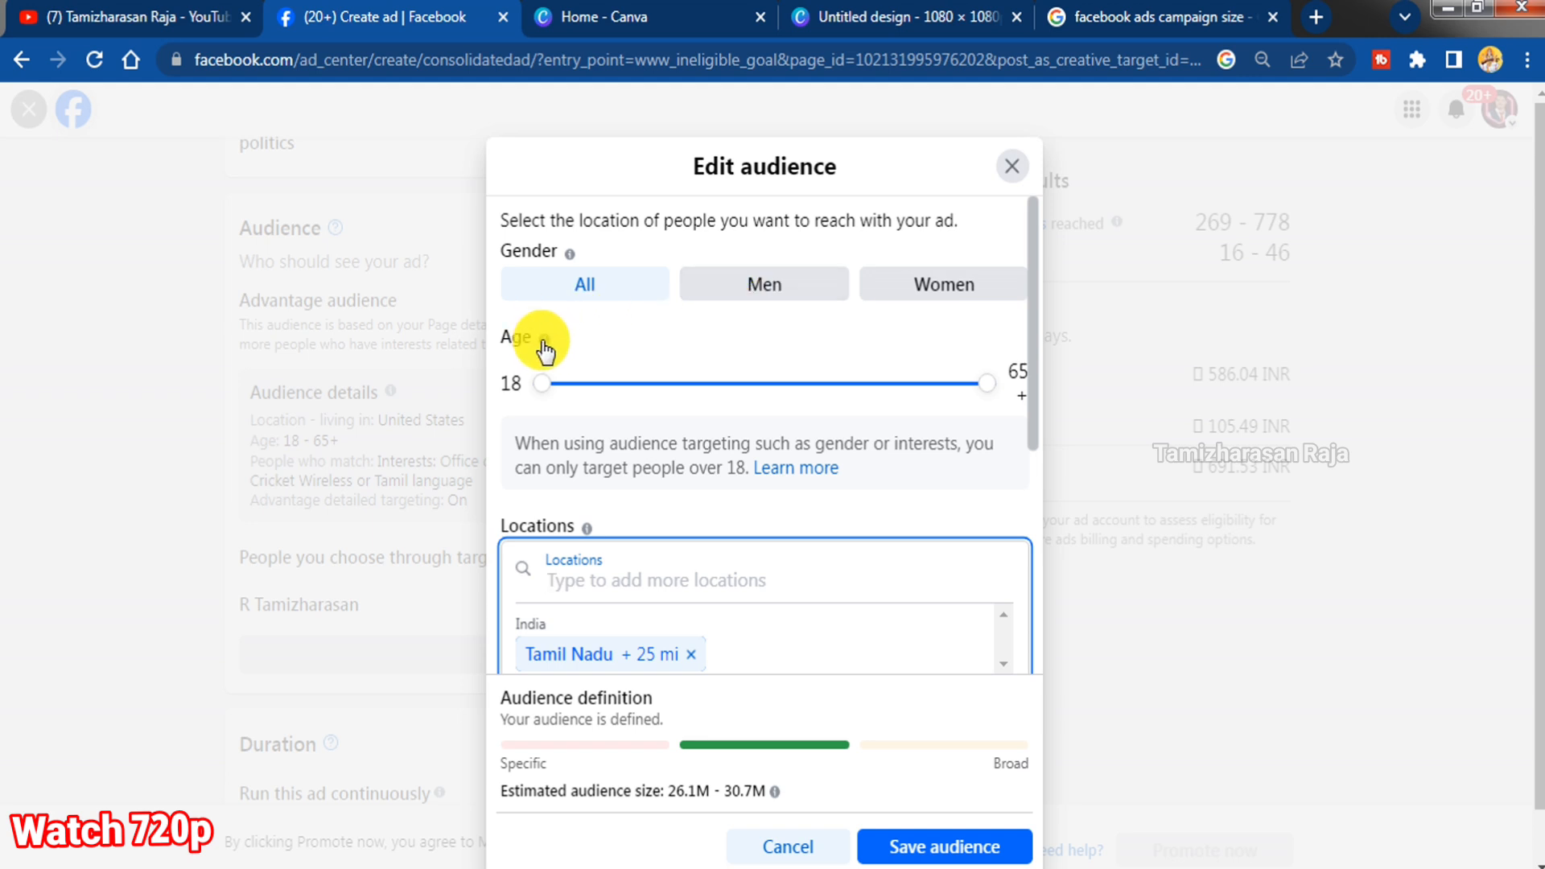
pyautogui.moveTo(541, 384); pyautogui.dragTo(577, 389)
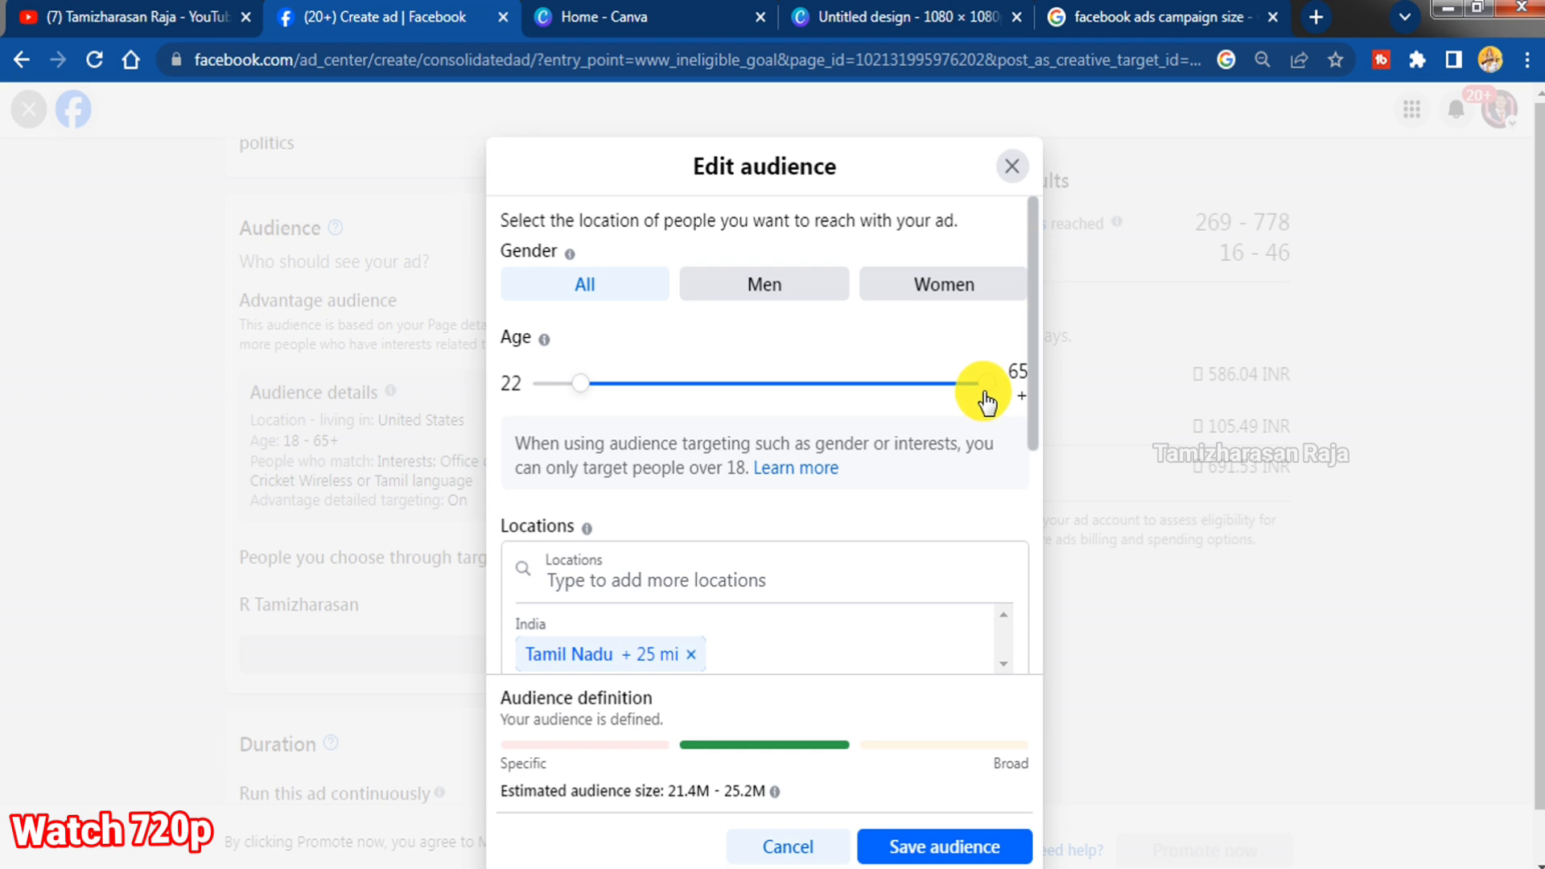
pyautogui.moveTo(985, 394); pyautogui.dragTo(858, 384)
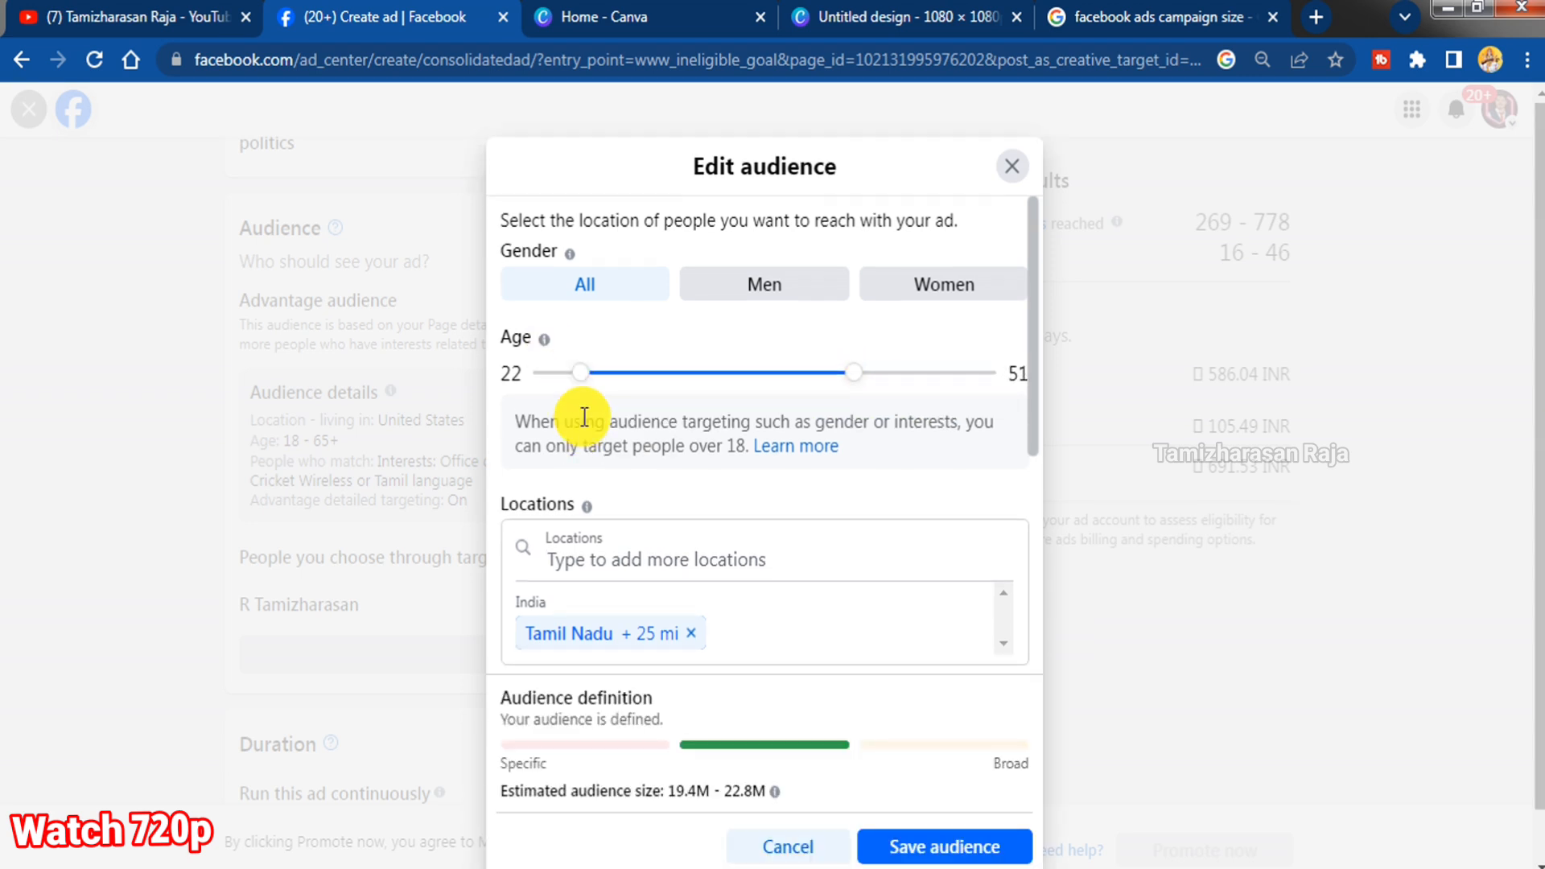
pyautogui.moveTo(574, 388); pyautogui.dragTo(598, 381)
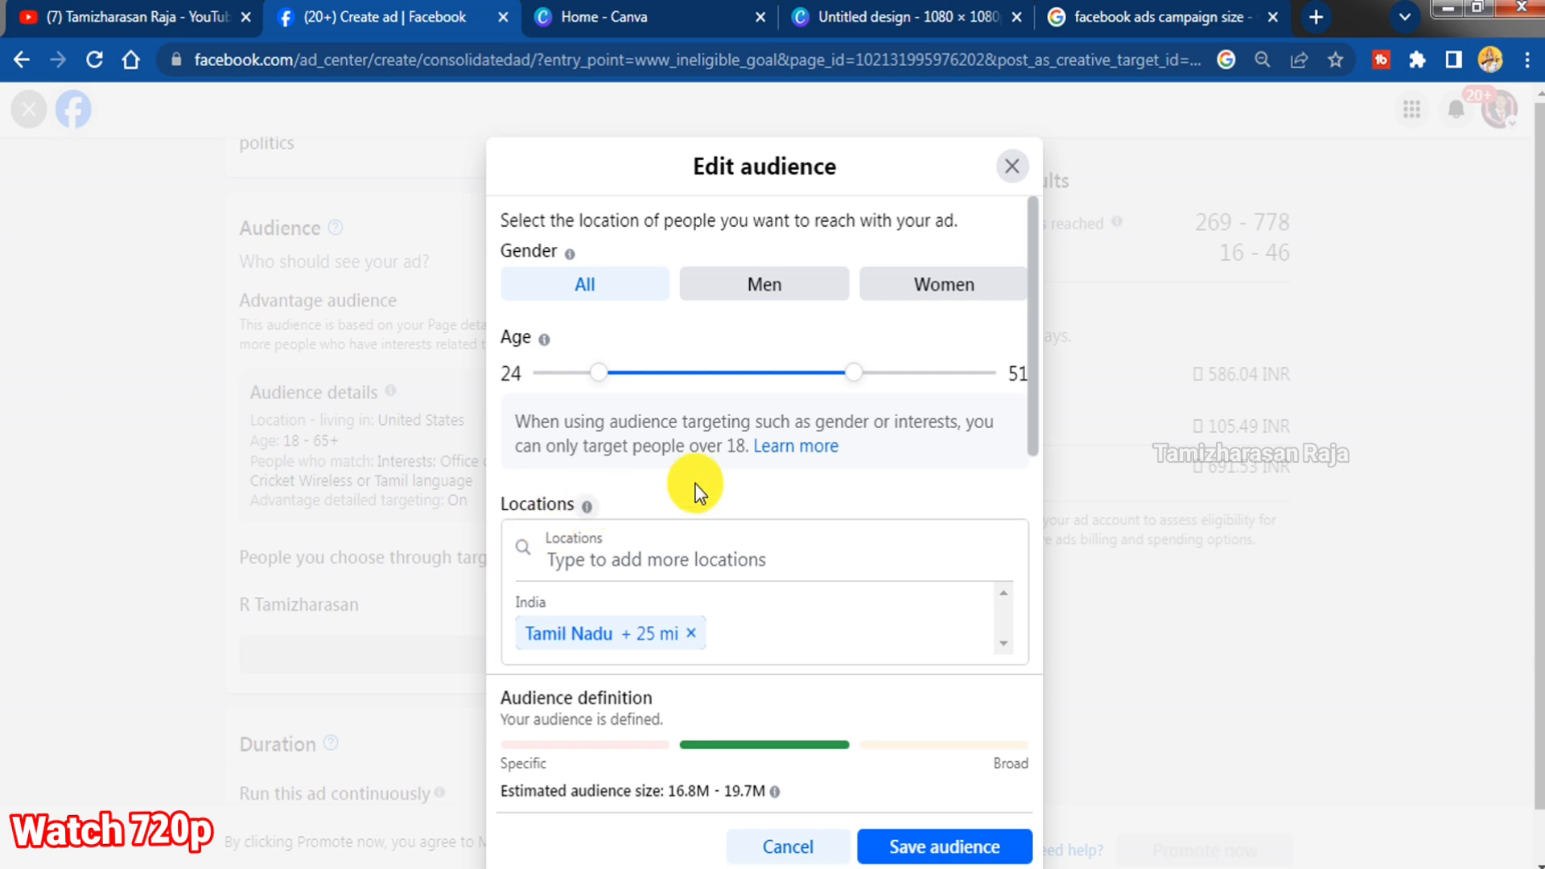
pyautogui.scroll(-5, 770, 470)
pyautogui.scroll(-2, 770, 471)
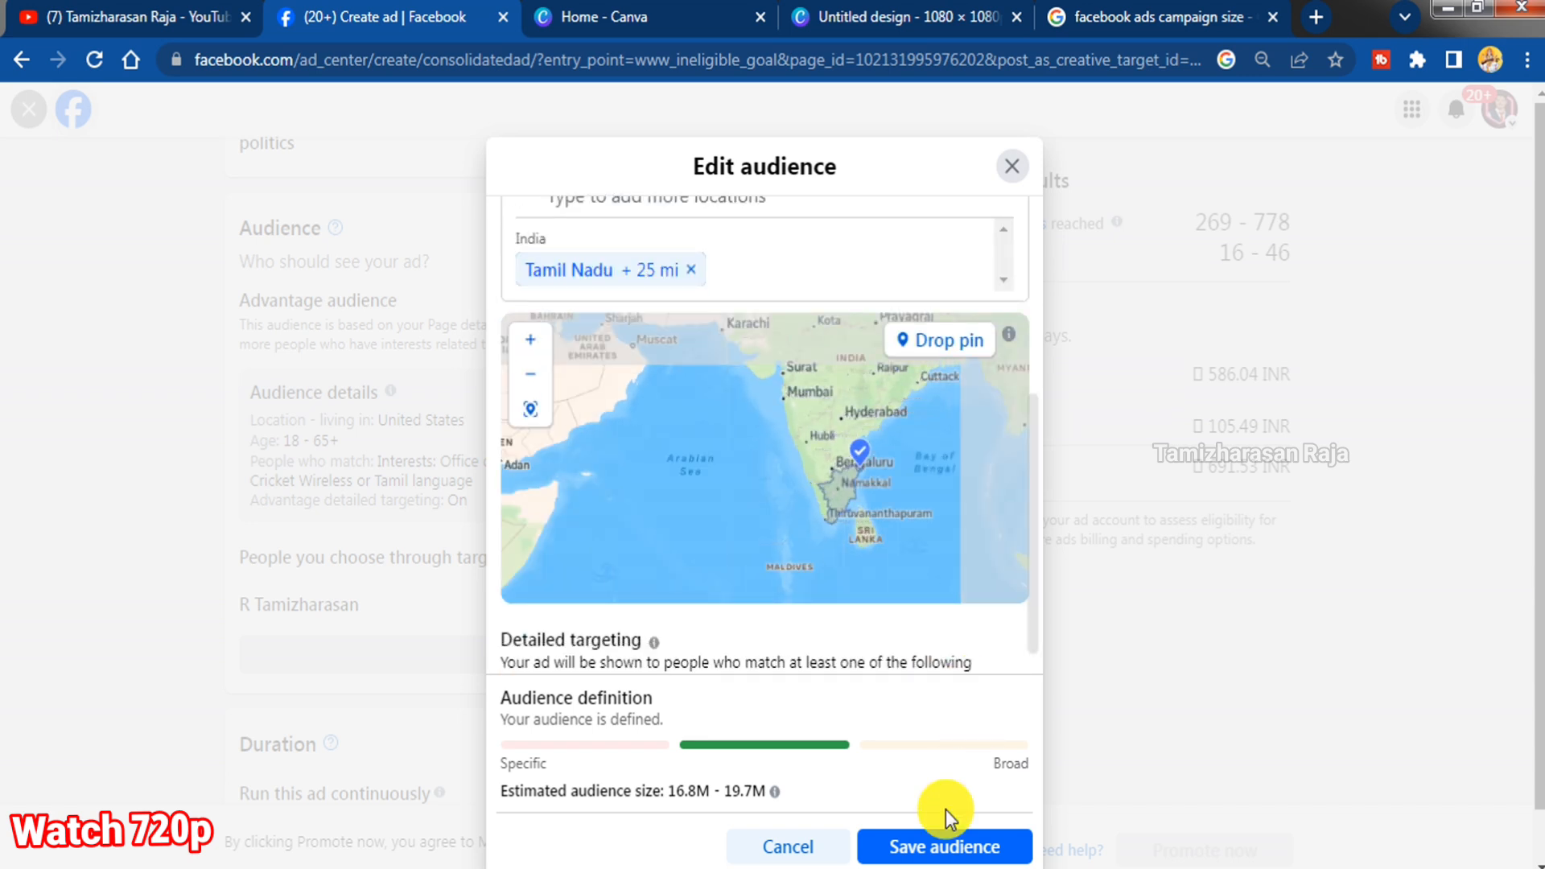
pyautogui.scroll(-1, 949, 737)
pyautogui.click(1022, 790)
# Give the ad an end date with a 5-day run and set its daily budget to 100.00 INR
pyautogui.scroll(-5, 808, 515)
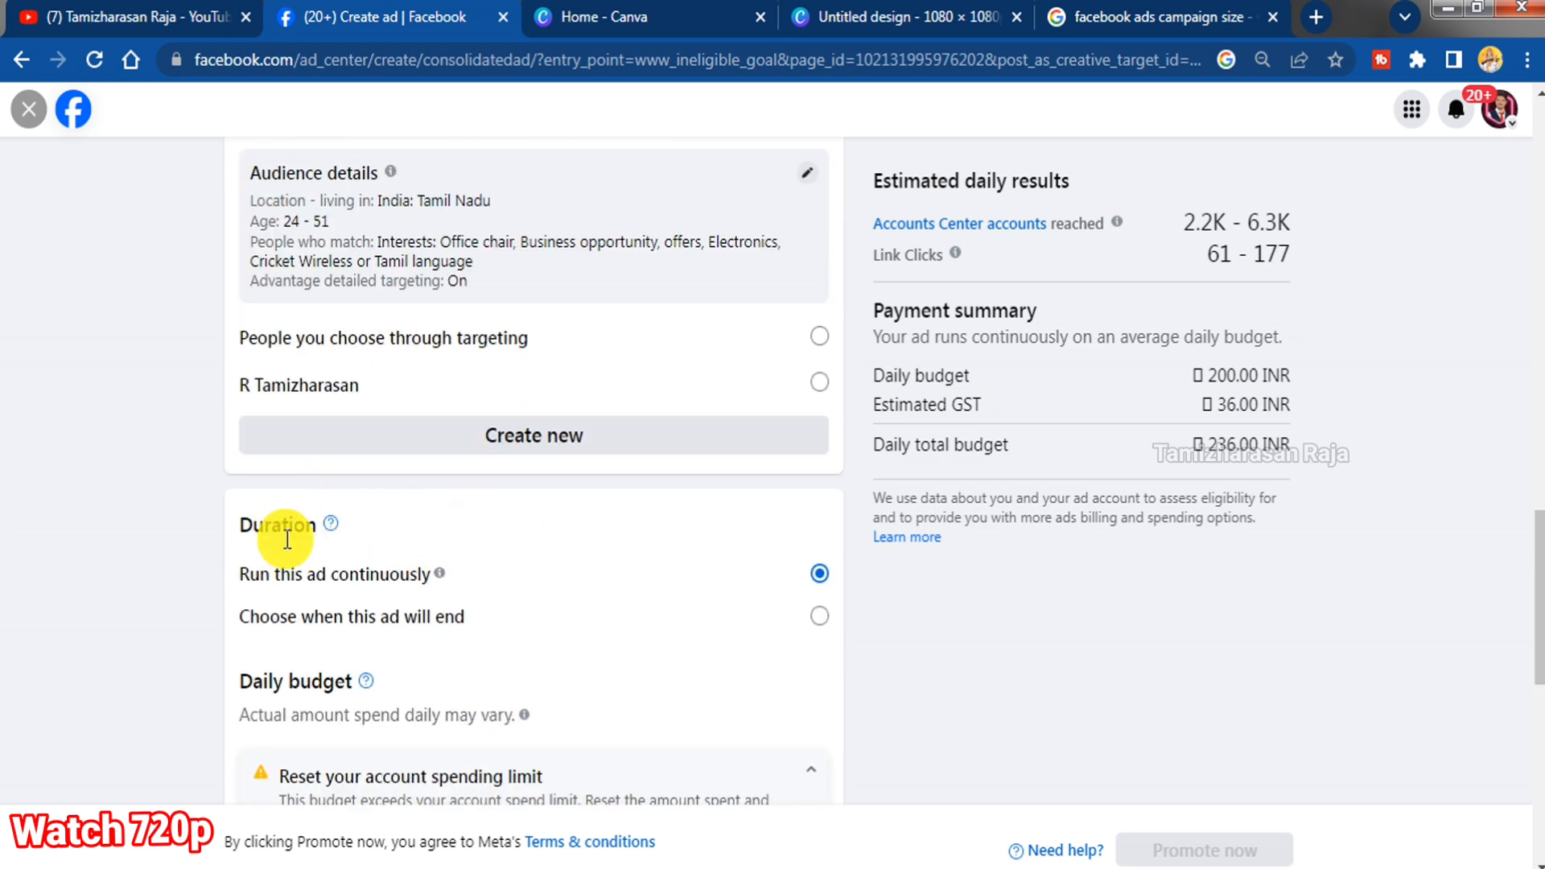
pyautogui.scroll(-3, 511, 563)
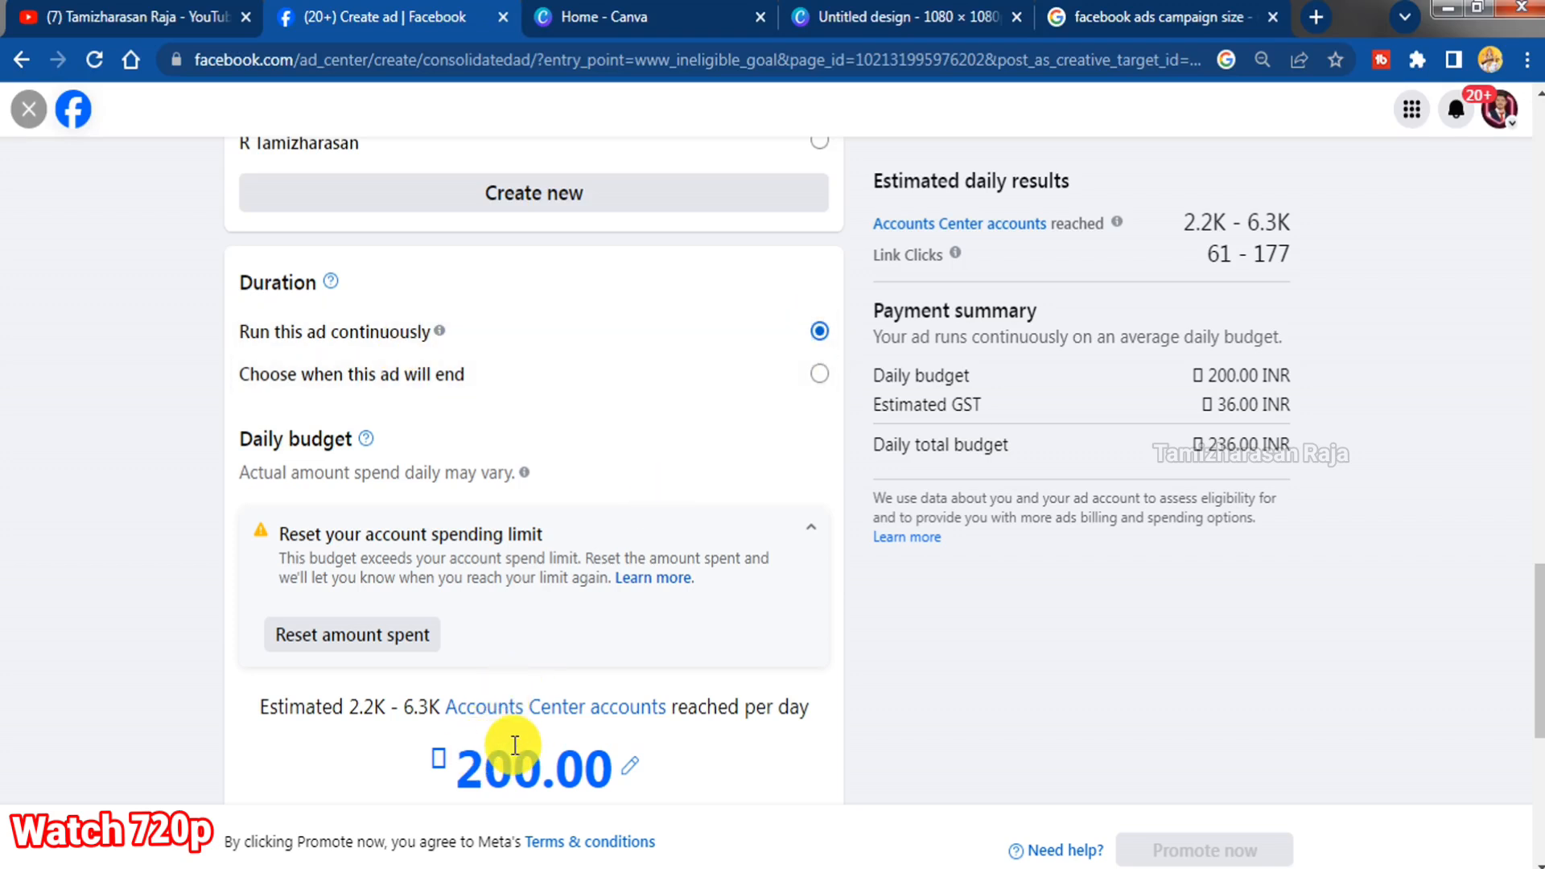
pyautogui.scroll(-2, 494, 724)
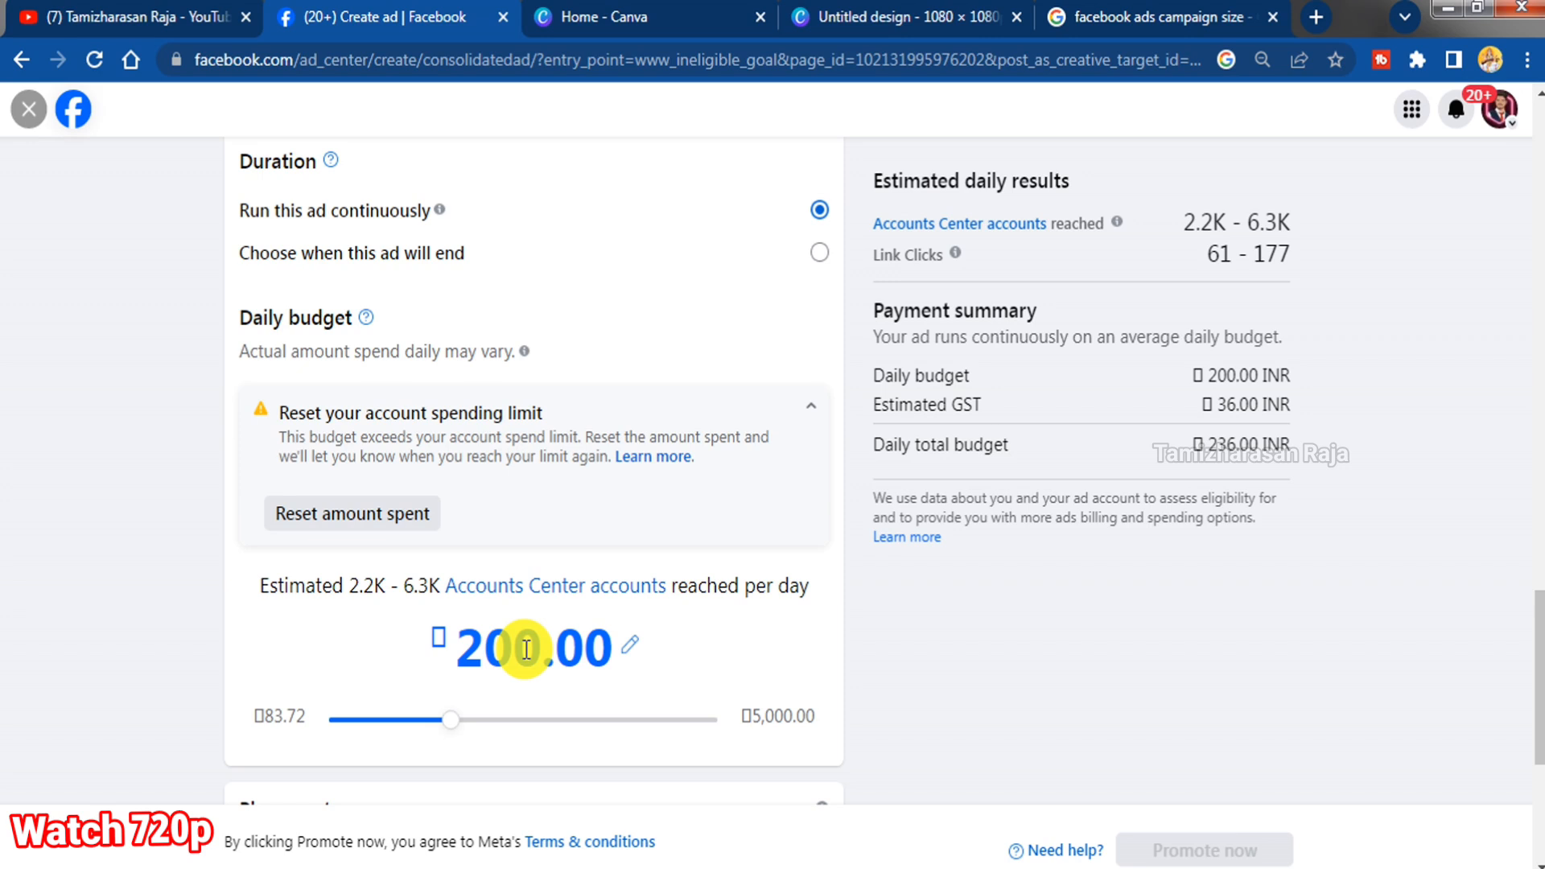
pyautogui.click(814, 256)
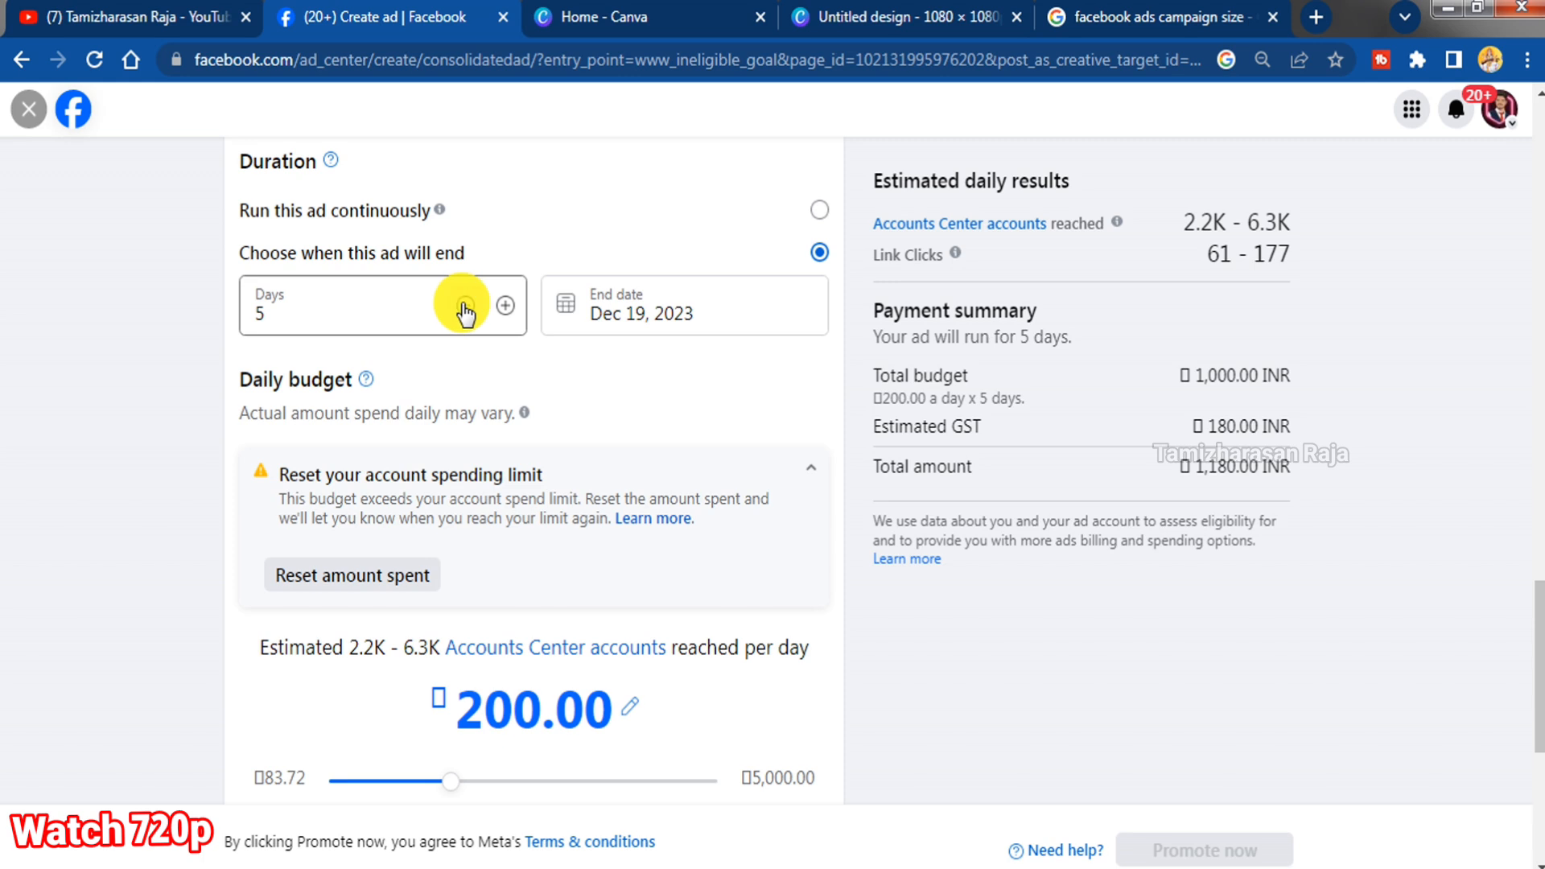
pyautogui.moveTo(446, 781); pyautogui.dragTo(360, 788)
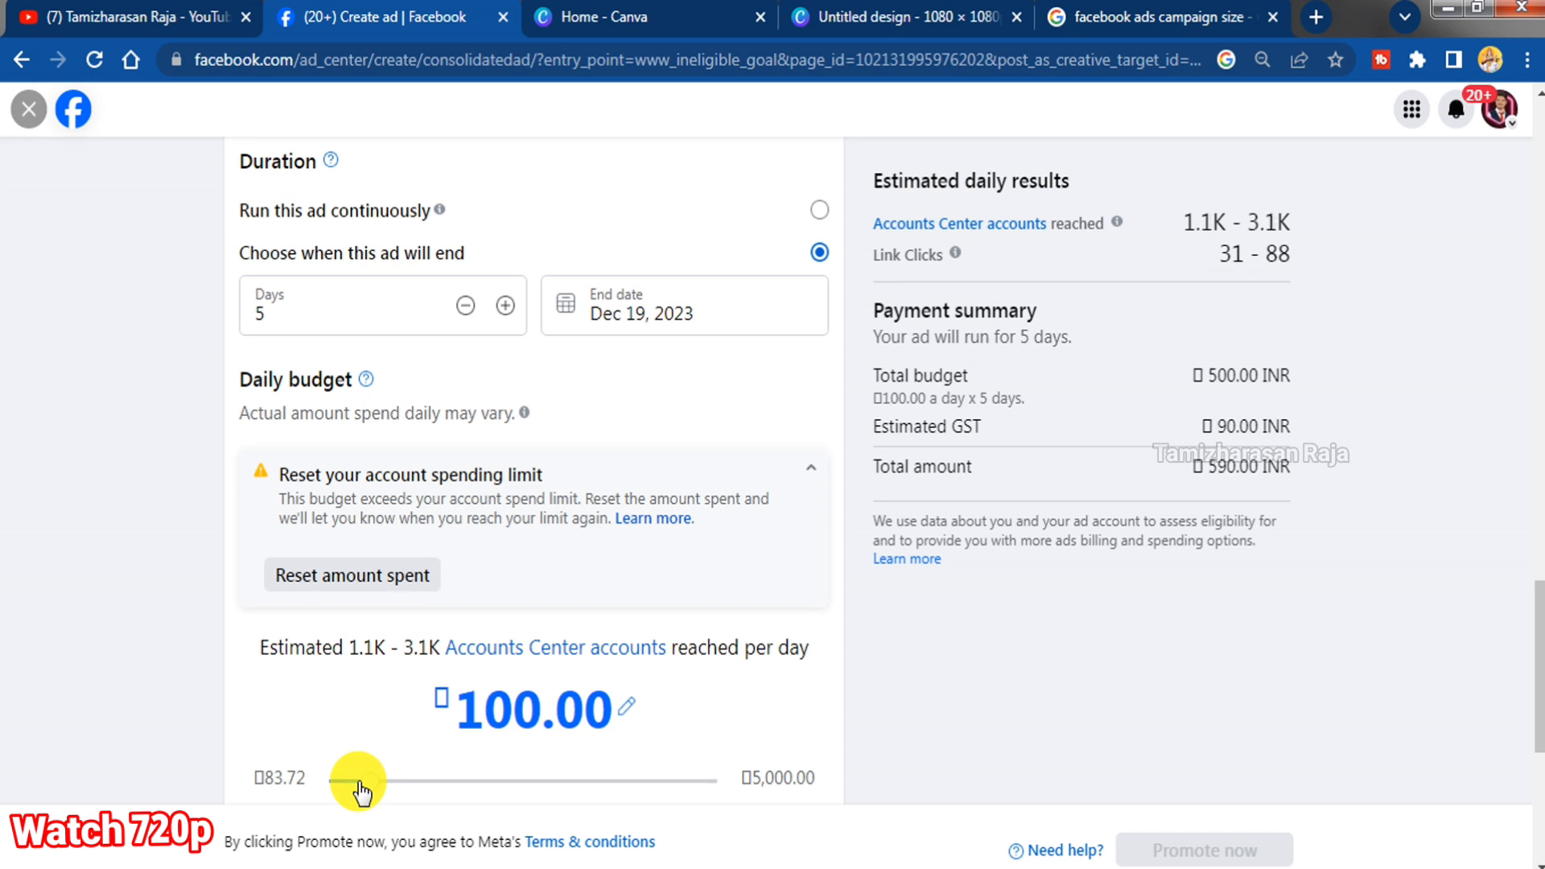
# Review the ad's placements, Meta Pixel and payment method, including the payment options for adding funds
pyautogui.scroll(-3, 803, 518)
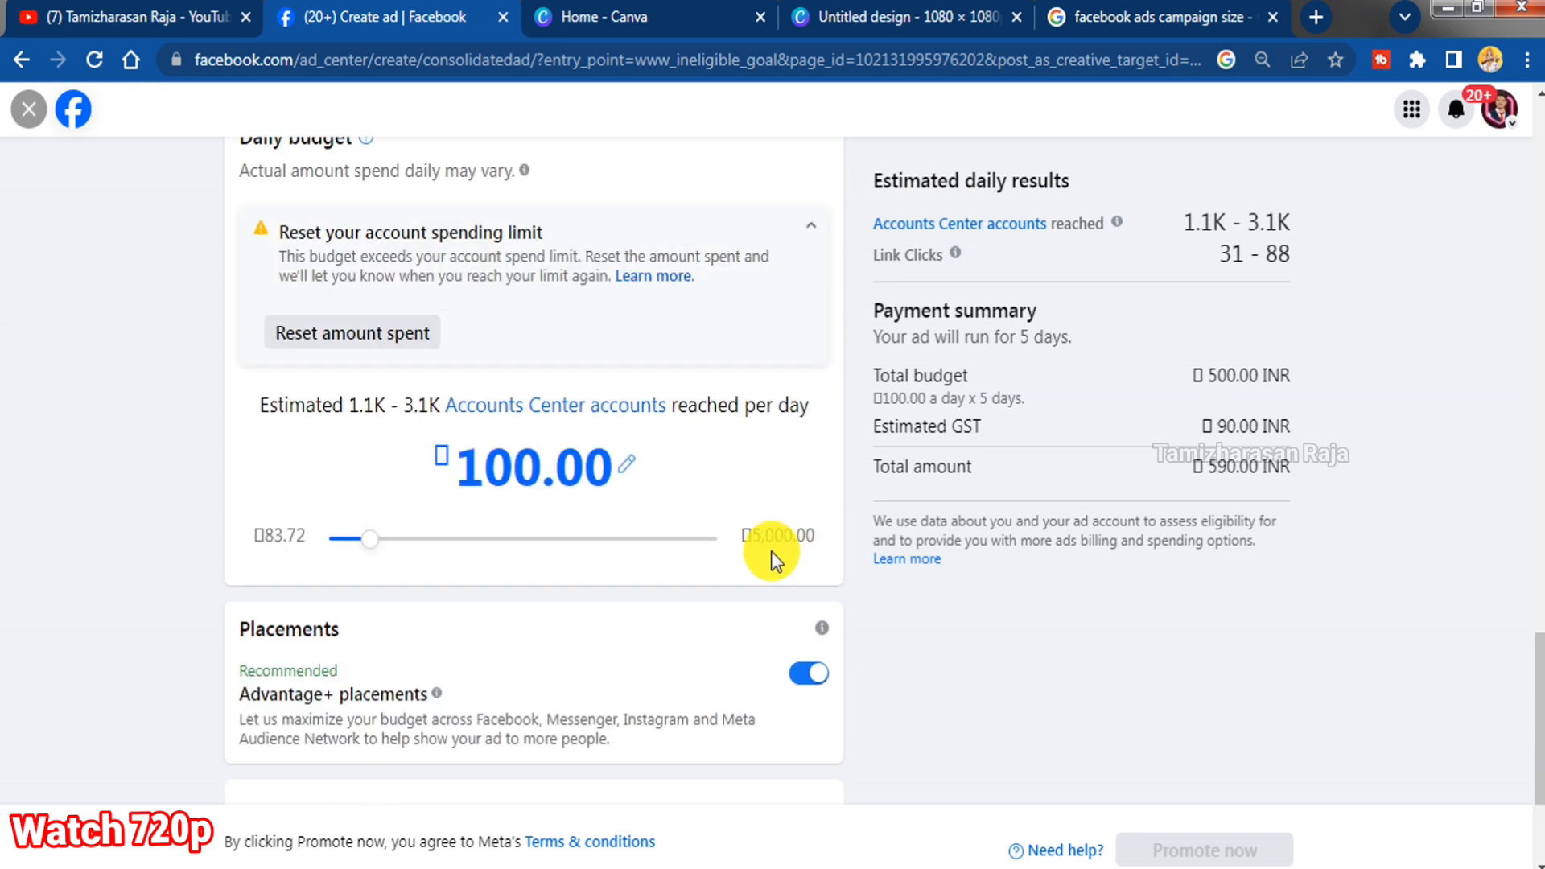
pyautogui.scroll(-3, 771, 551)
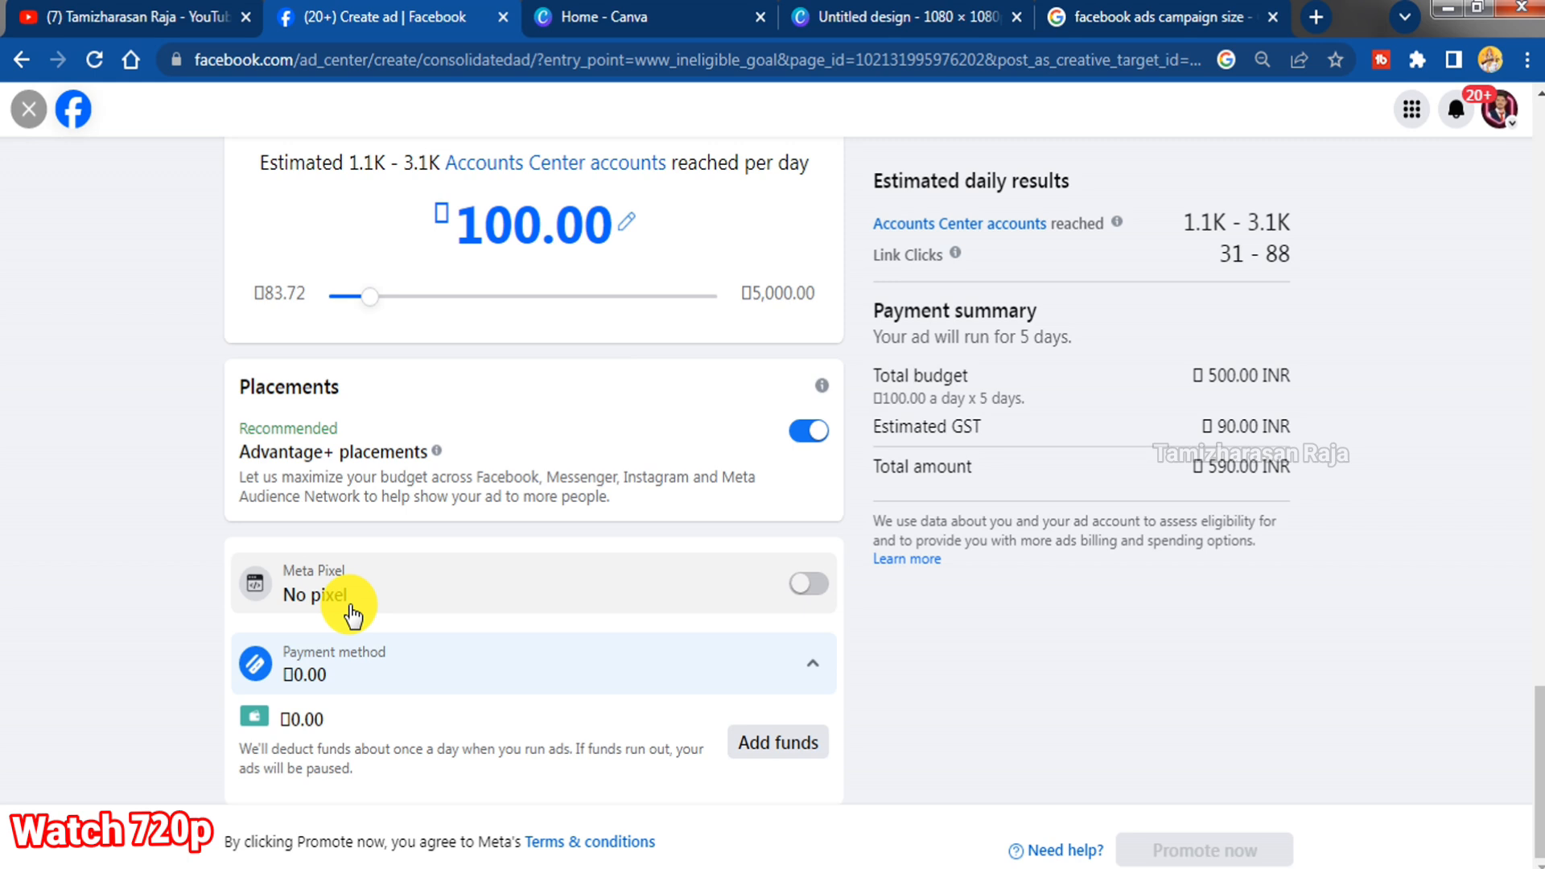
pyautogui.click(784, 753)
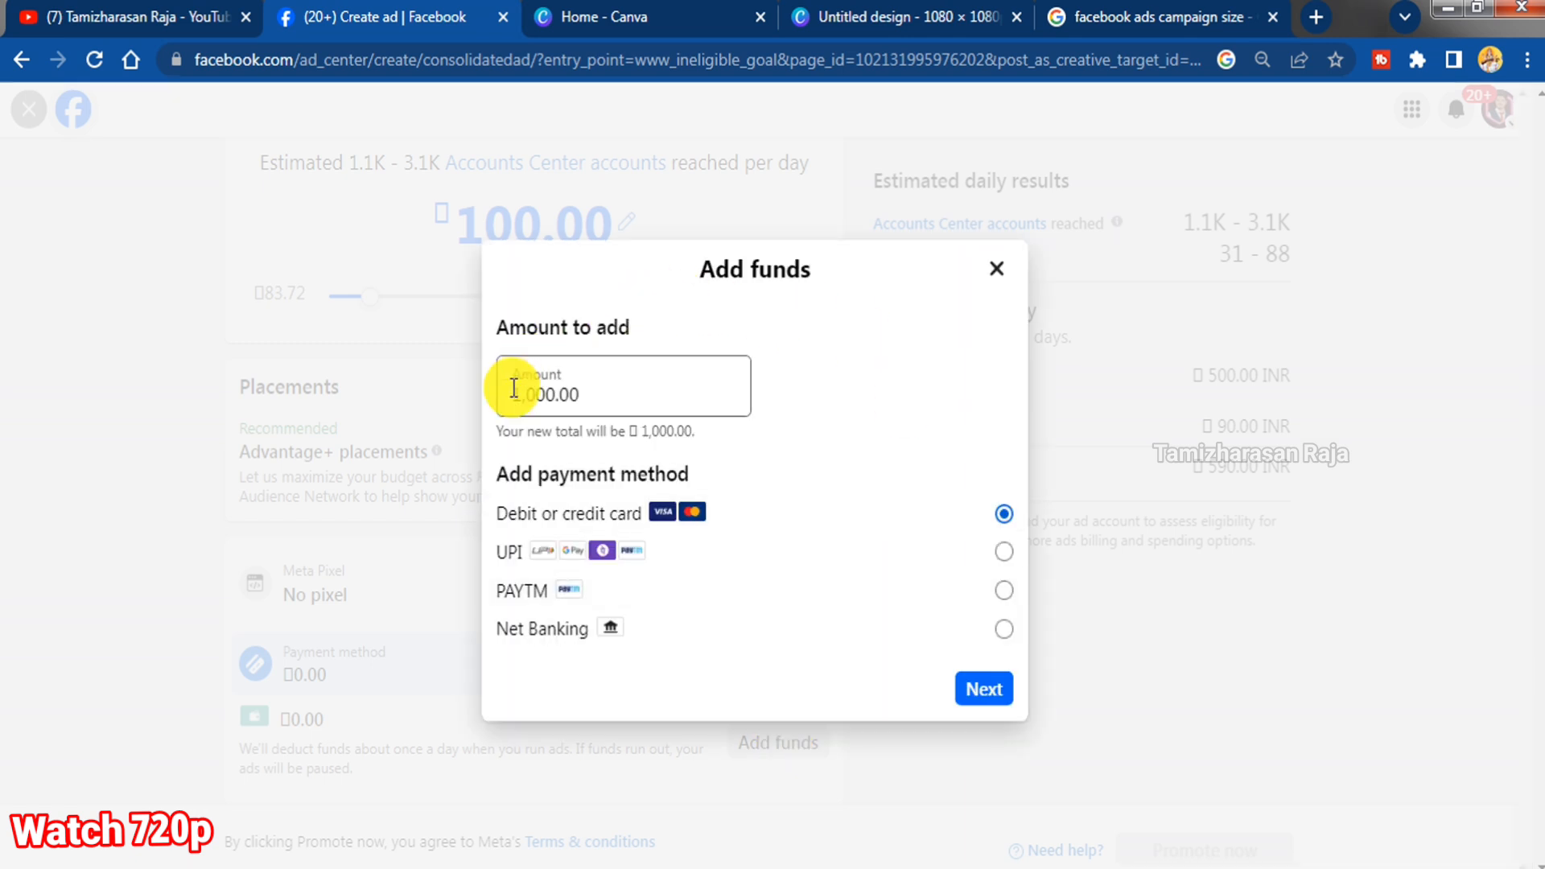
pyautogui.click(999, 271)
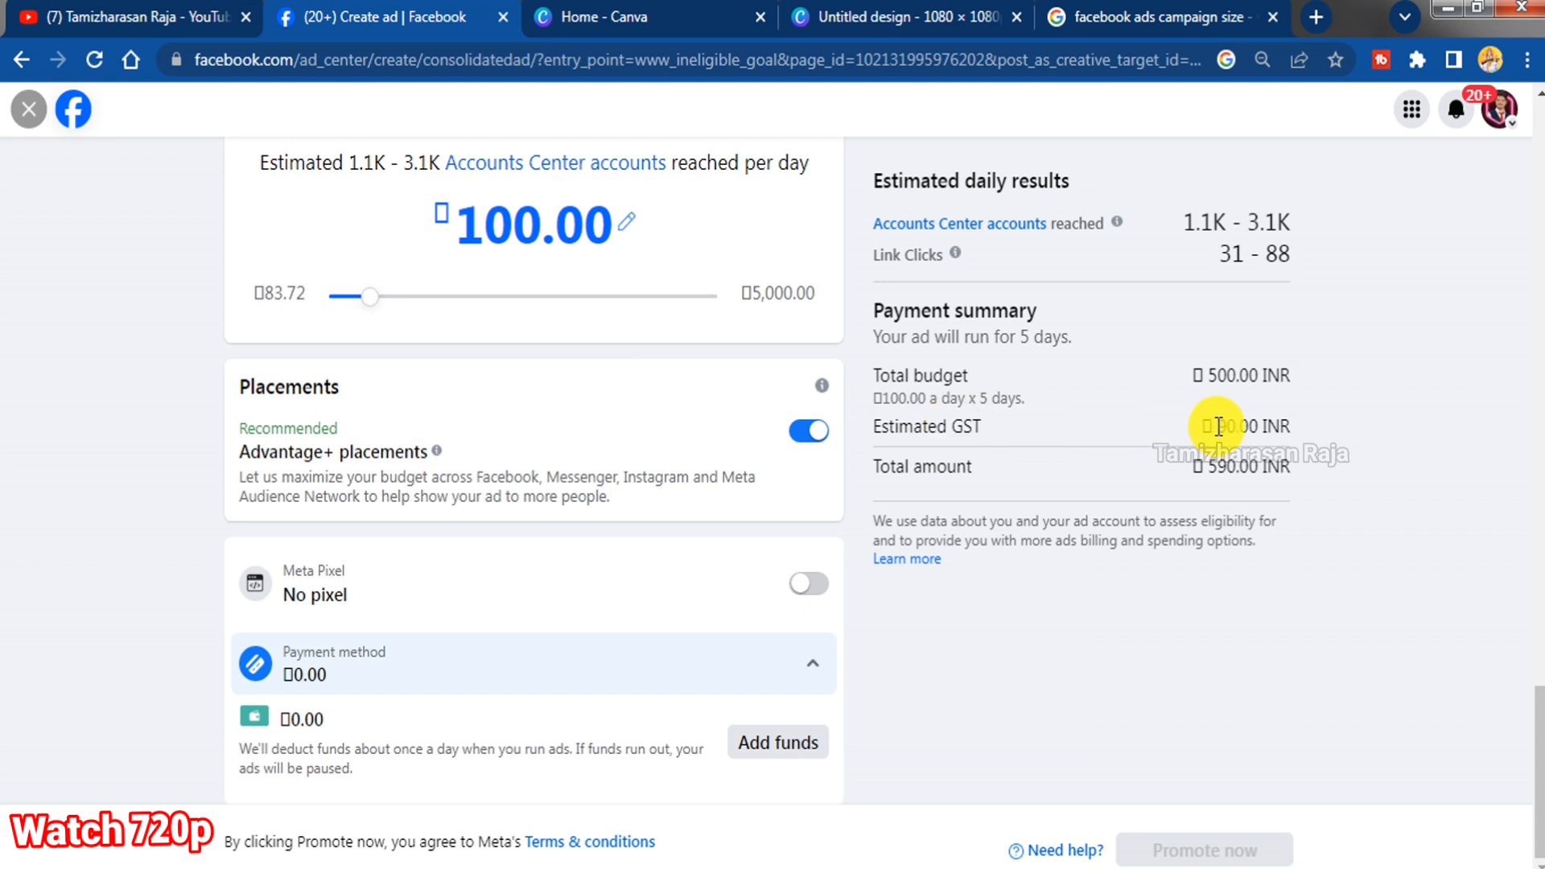
pyautogui.scroll(3, 1287, 422)
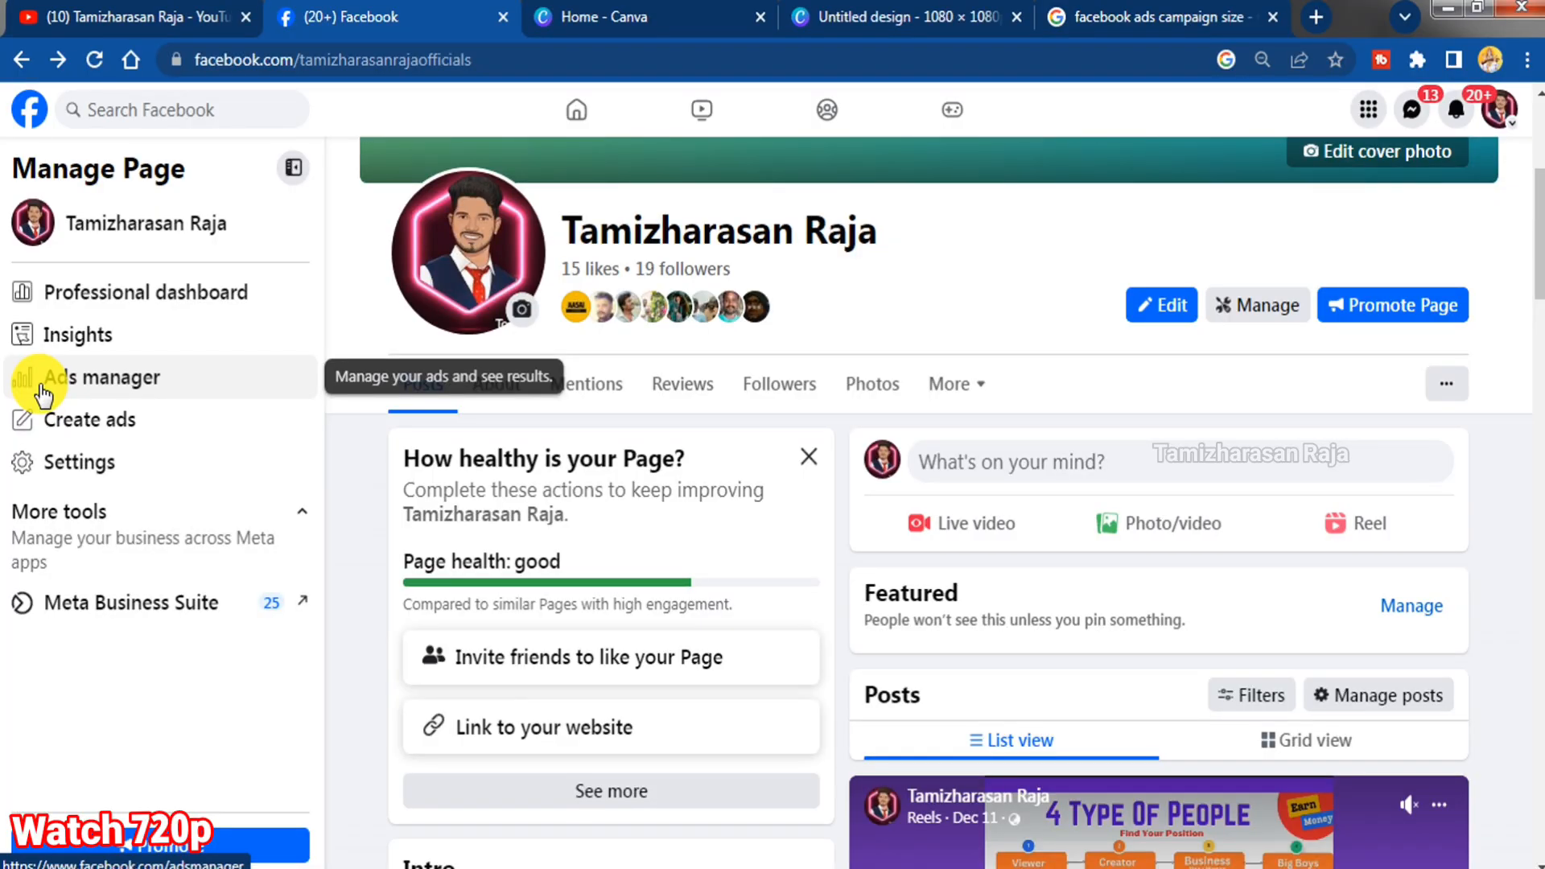
# Open Ads Manager from the Page and create a new campaign with the Traffic objective, using the manual traffic campaign setup
pyautogui.click(91, 379)
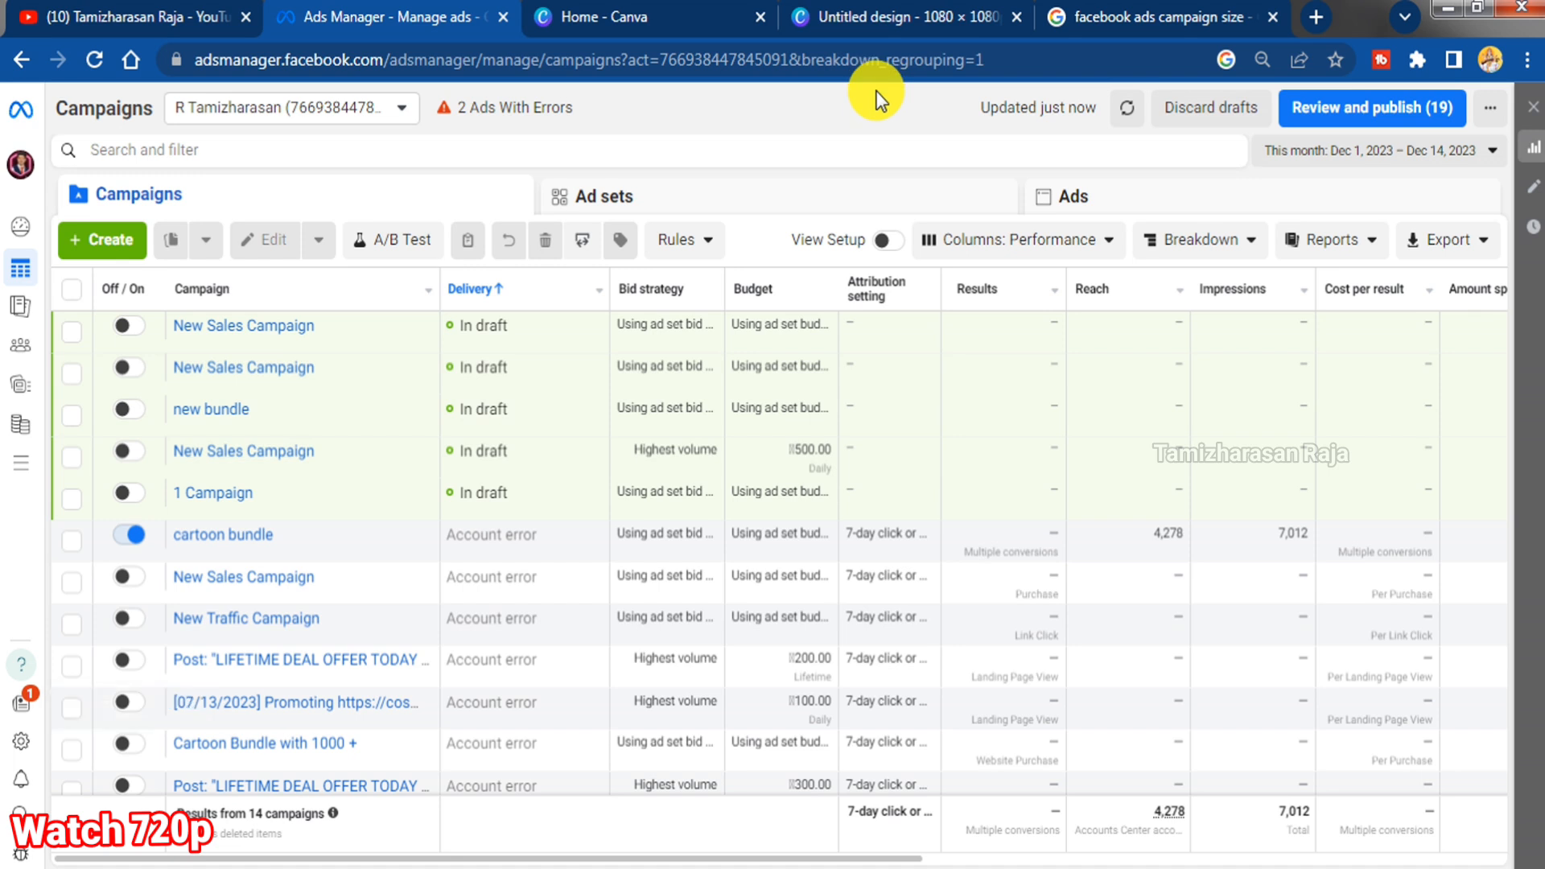
pyautogui.click(97, 243)
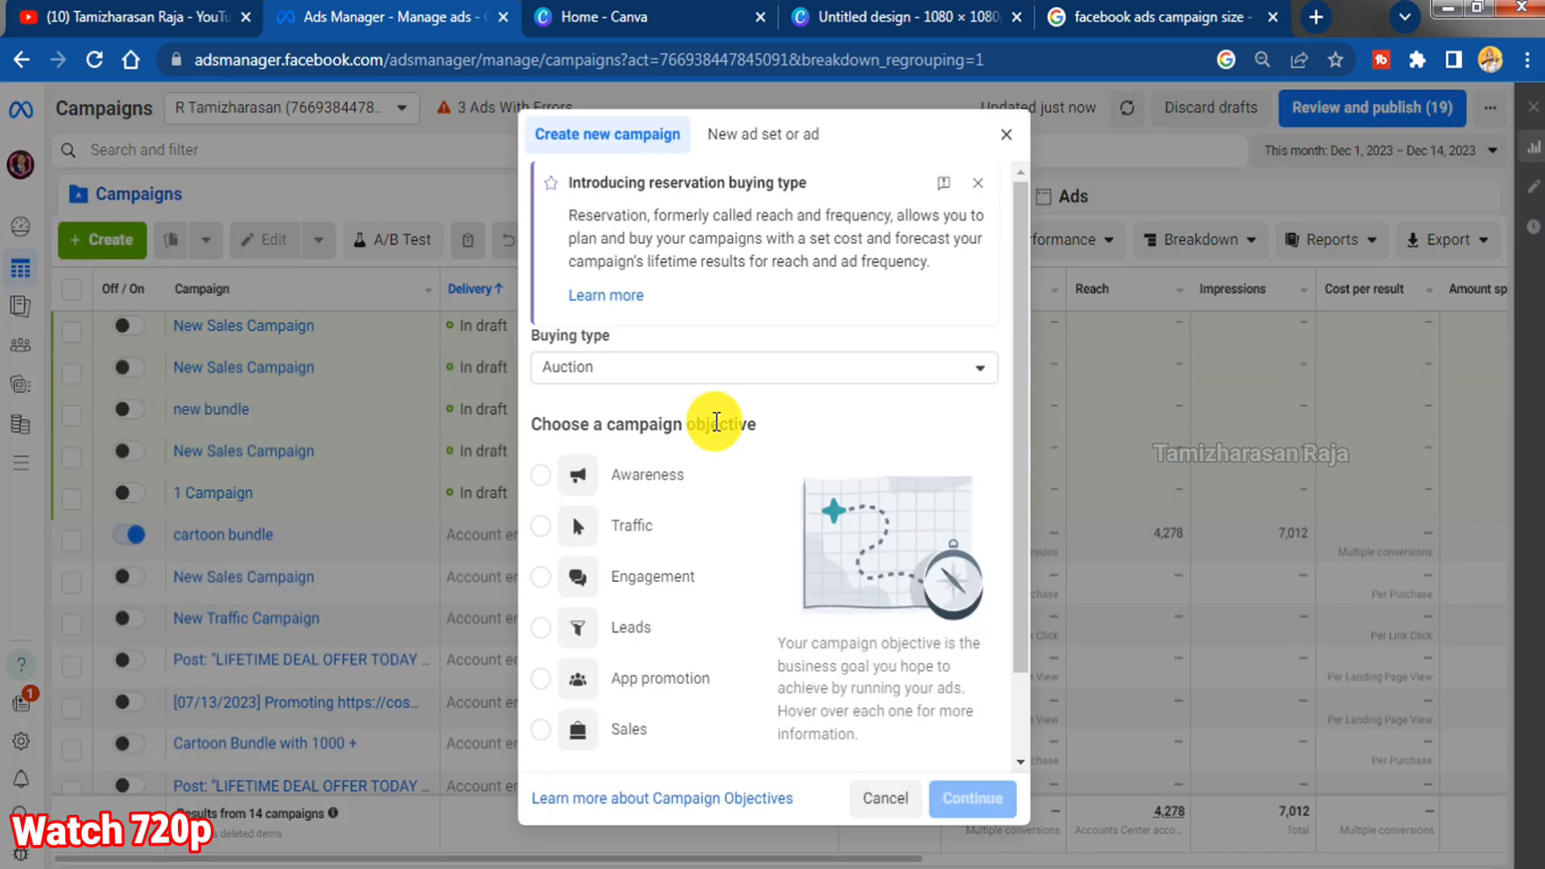
pyautogui.scroll(-2, 688, 427)
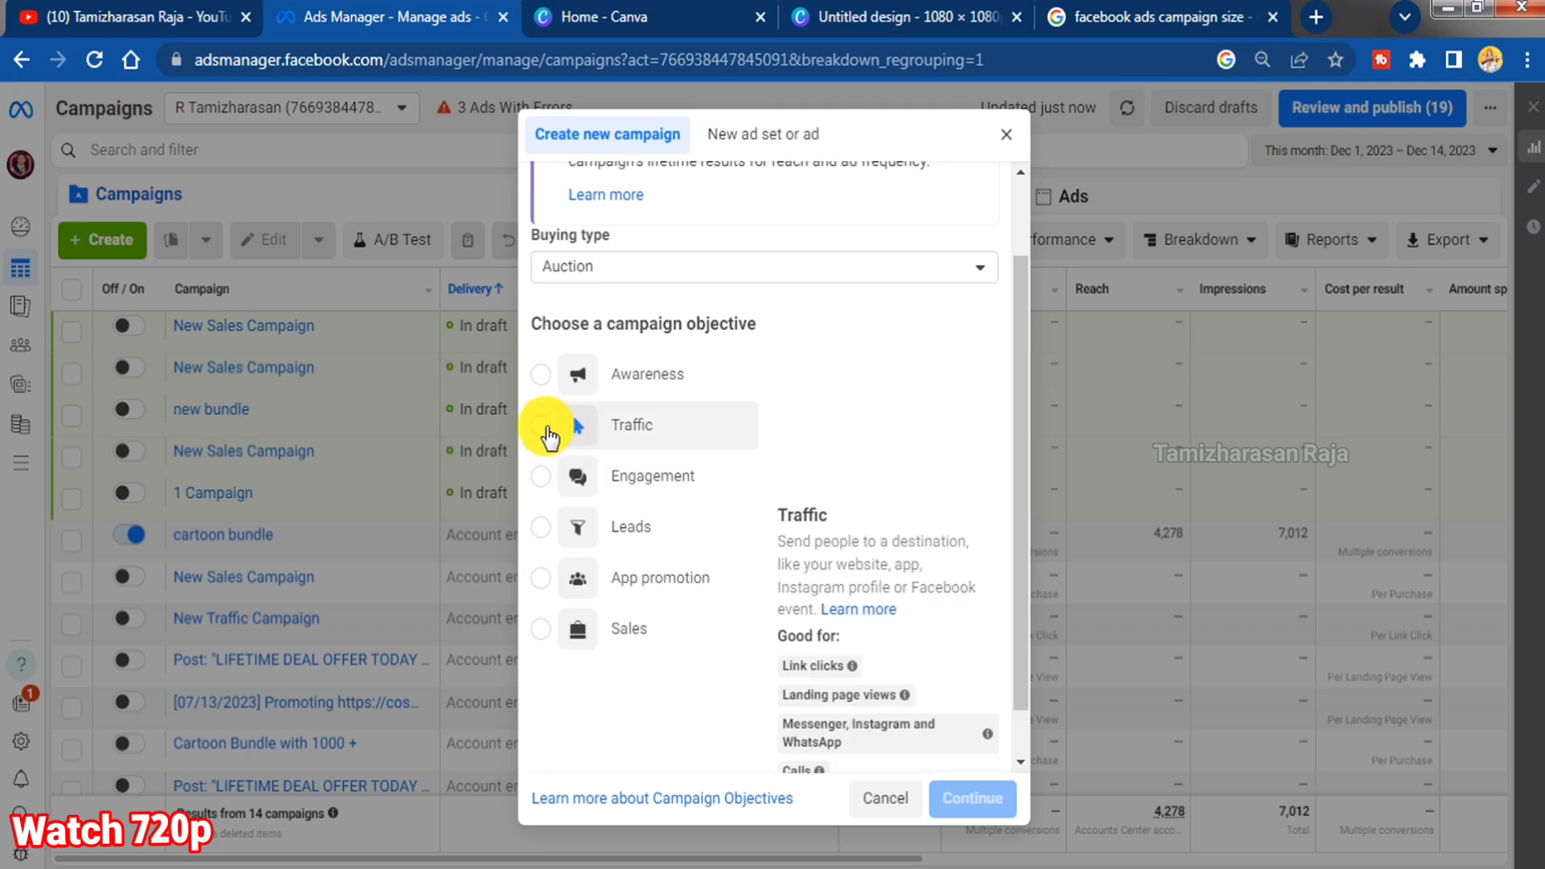
pyautogui.click(545, 431)
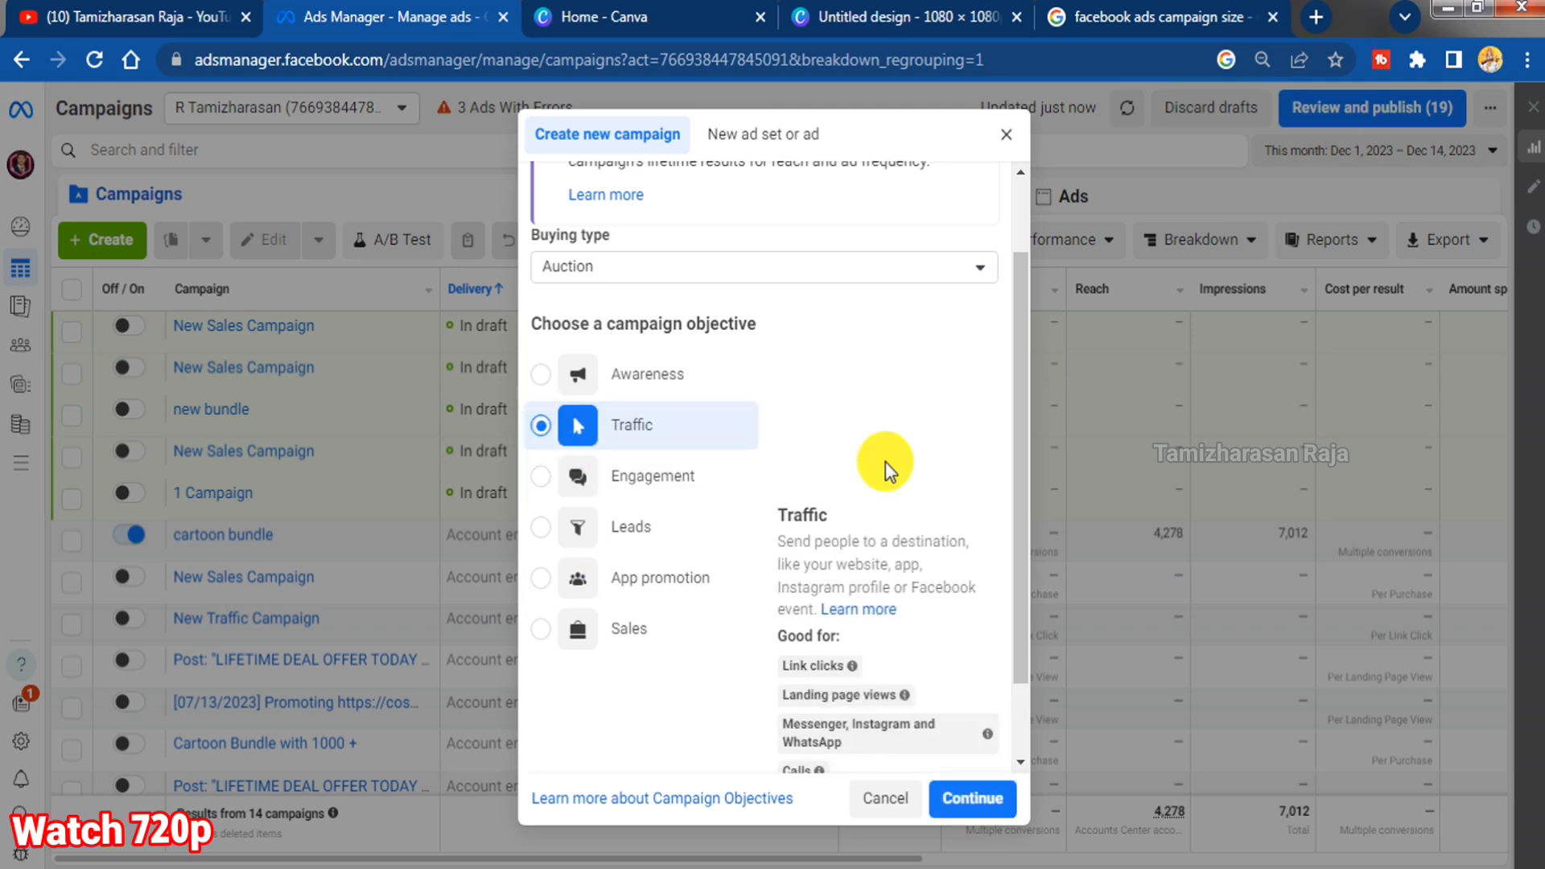
pyautogui.scroll(-1, 885, 461)
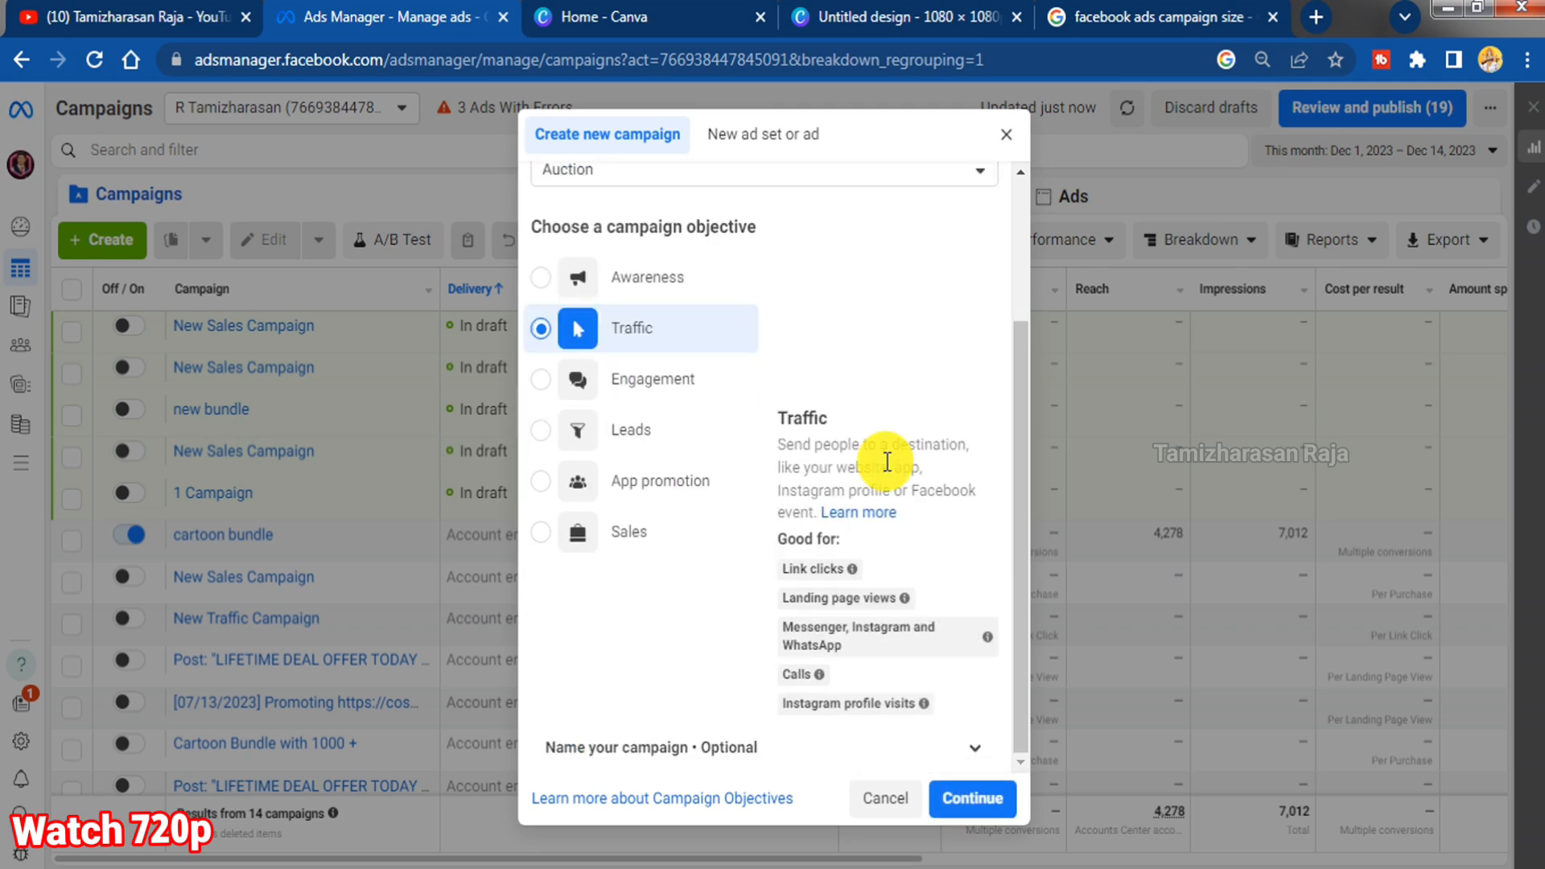
pyautogui.click(973, 798)
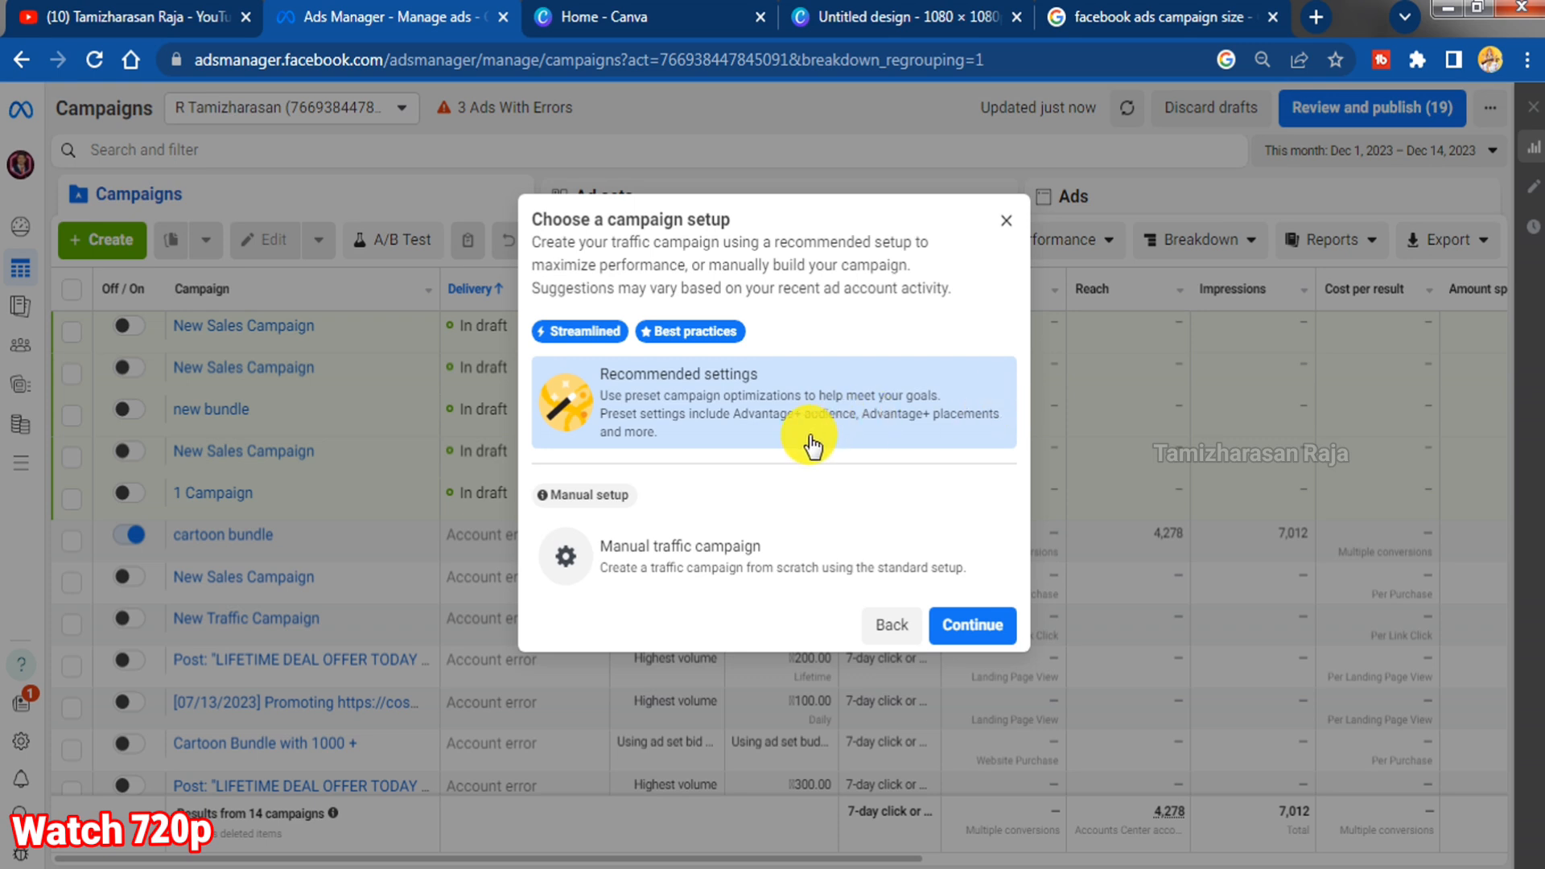
pyautogui.click(752, 577)
pyautogui.click(972, 624)
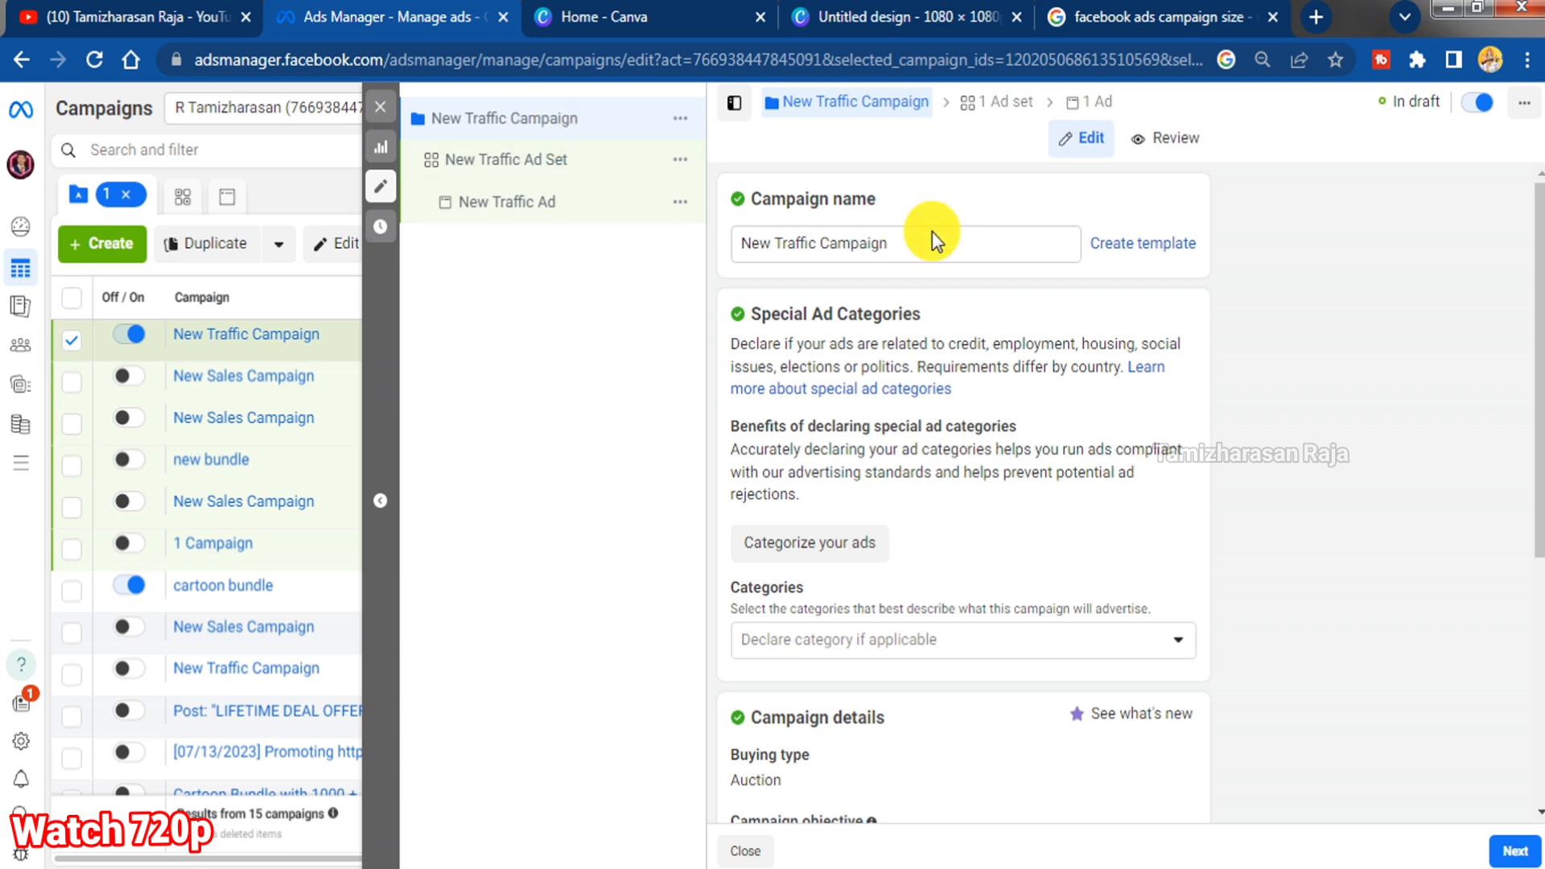
# Rename the campaign as Youtube and review its special ad categories, campaign details, A/B test and budget settings
pyautogui.click(902, 239)
pyautogui.moveTo(902, 238); pyautogui.dragTo(711, 238)
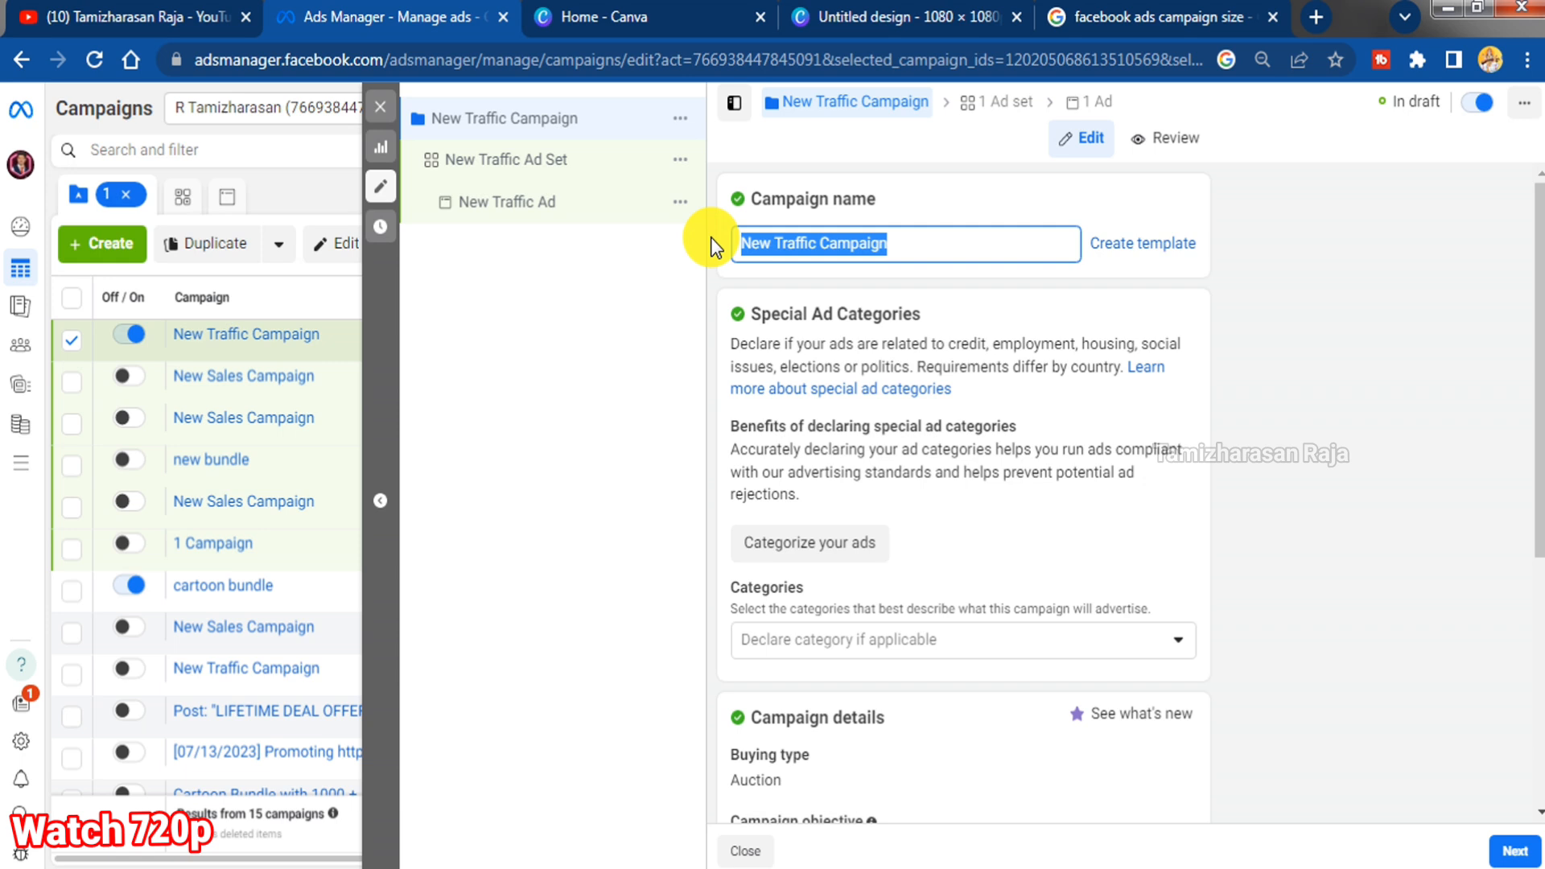
pyautogui.write('Youtub')
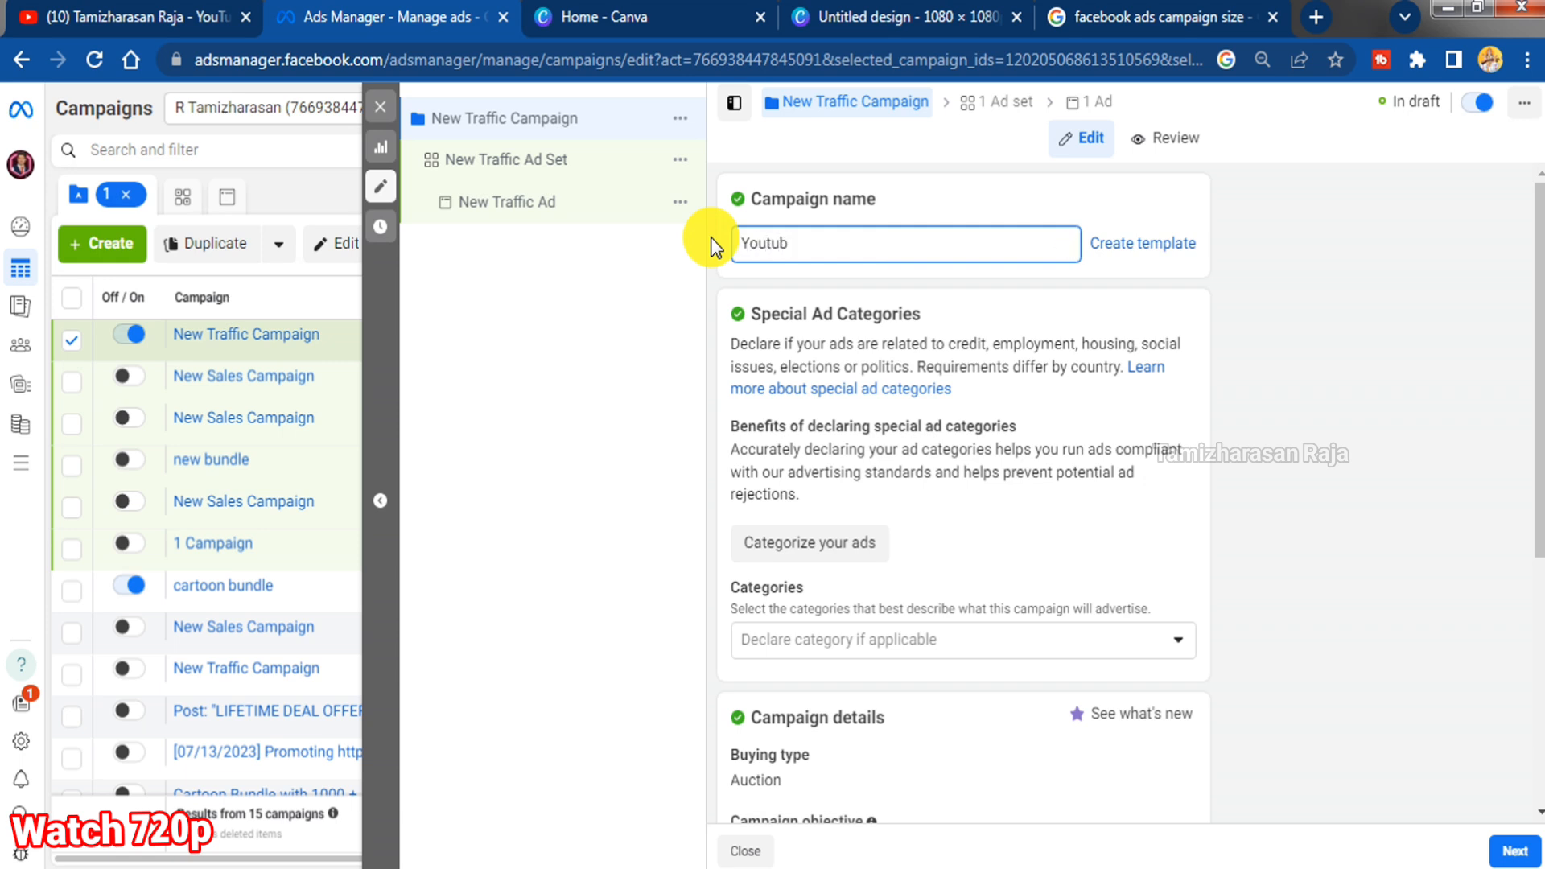
pyautogui.write('e')
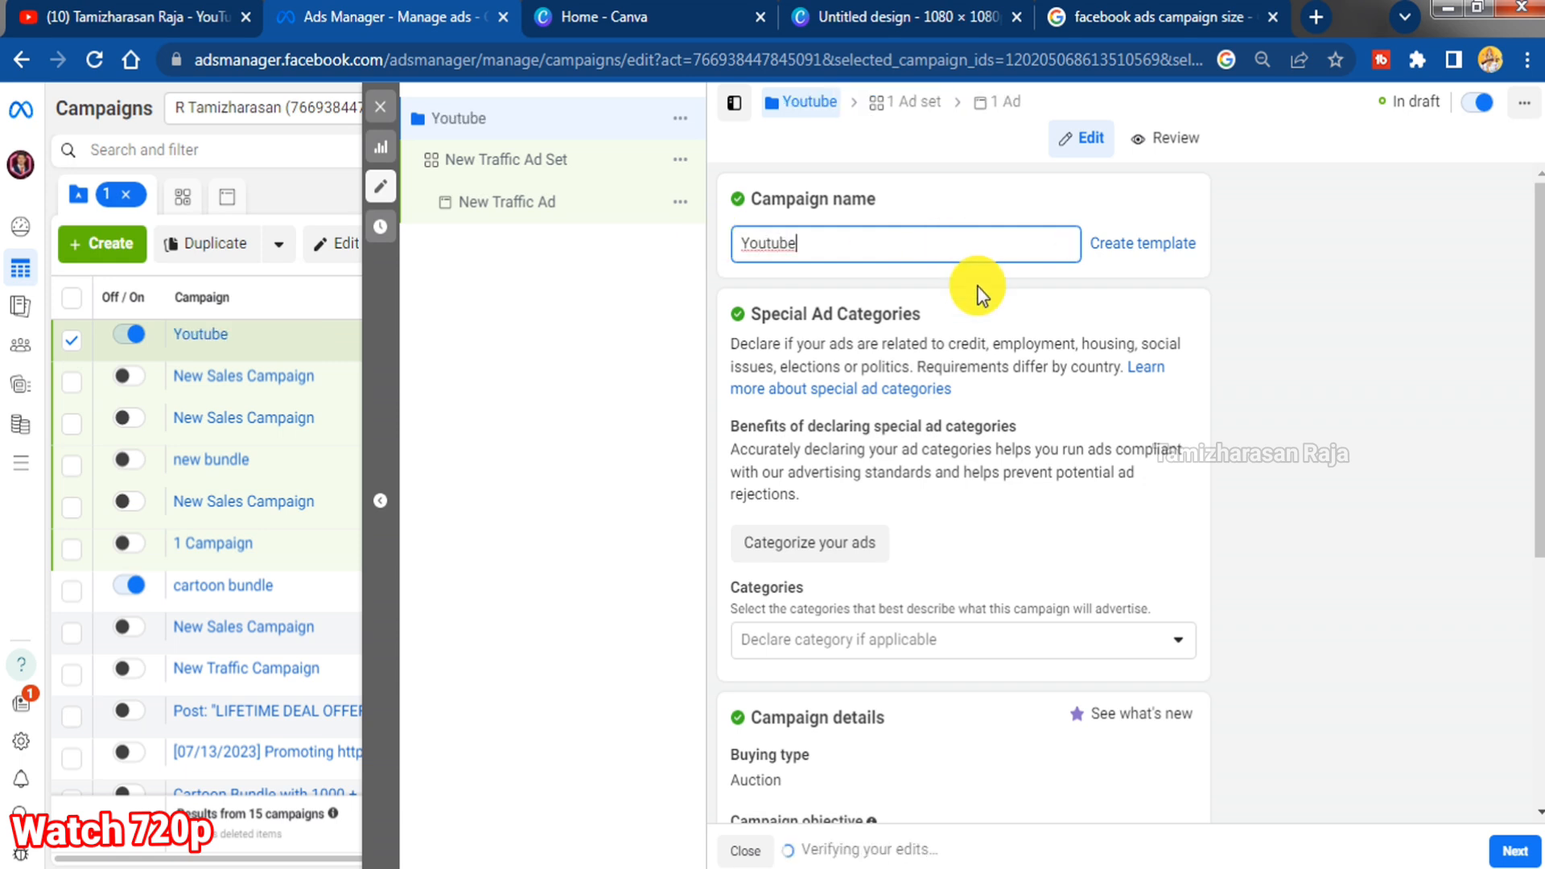
pyautogui.scroll(-3, 977, 293)
pyautogui.scroll(2, 1007, 272)
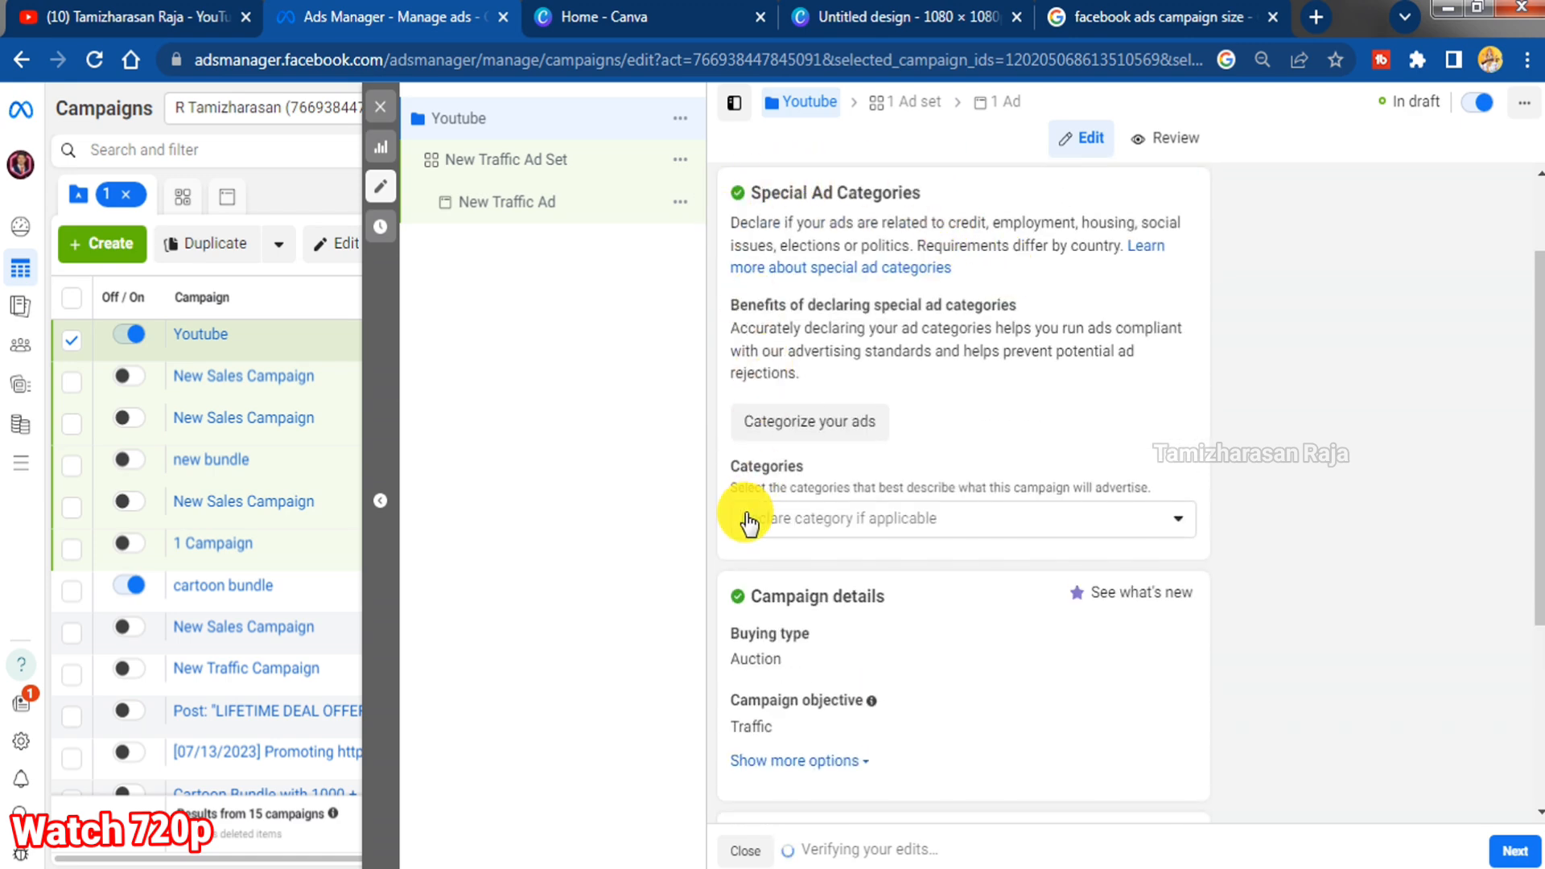
pyautogui.scroll(-3, 1154, 525)
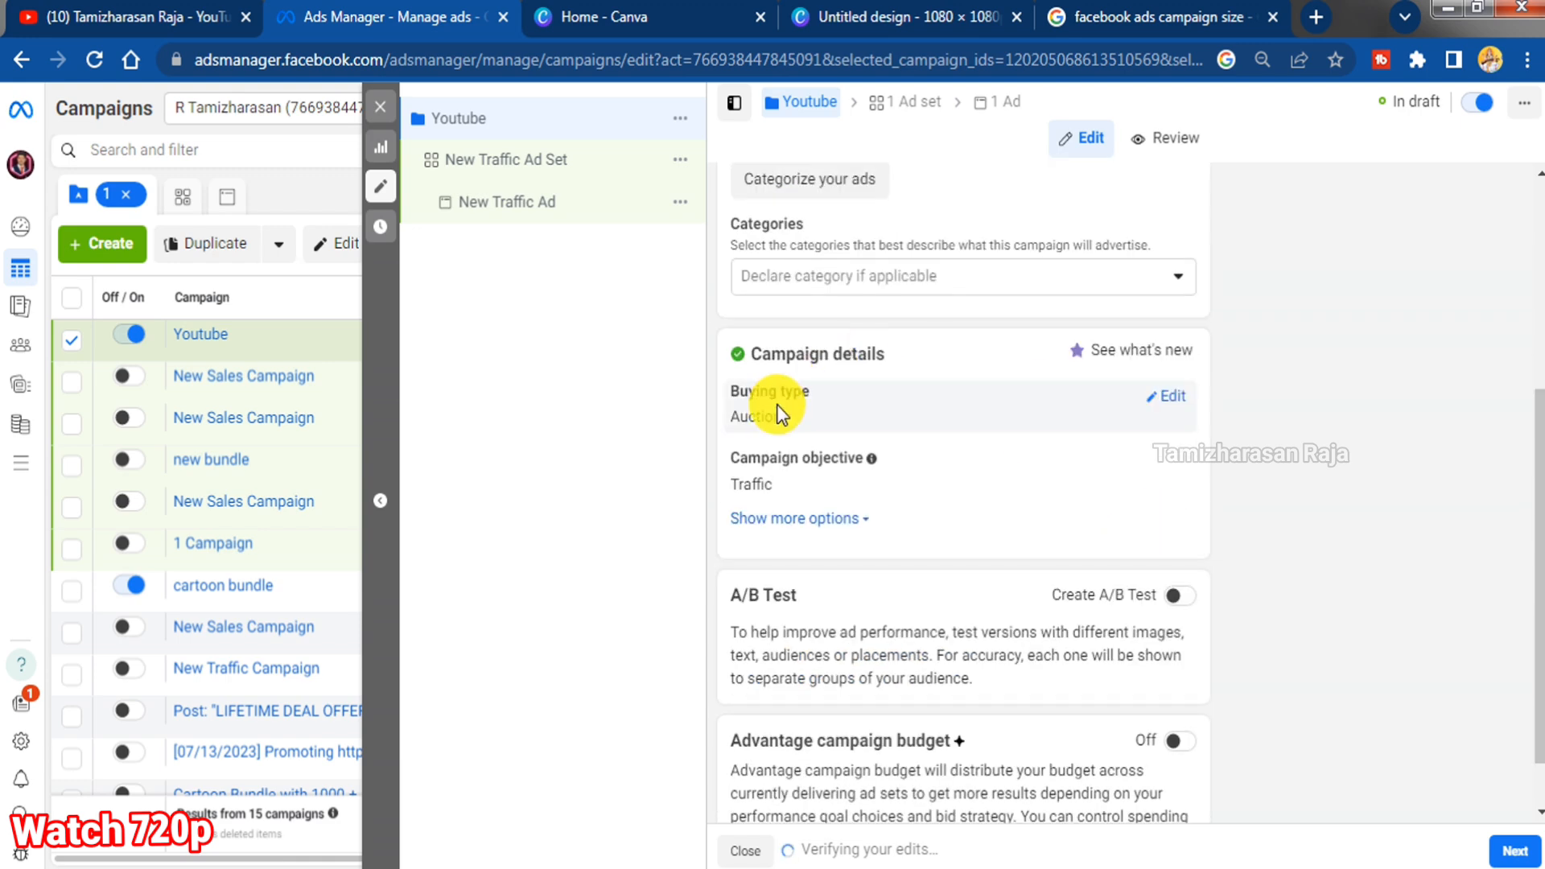
pyautogui.scroll(-1, 779, 416)
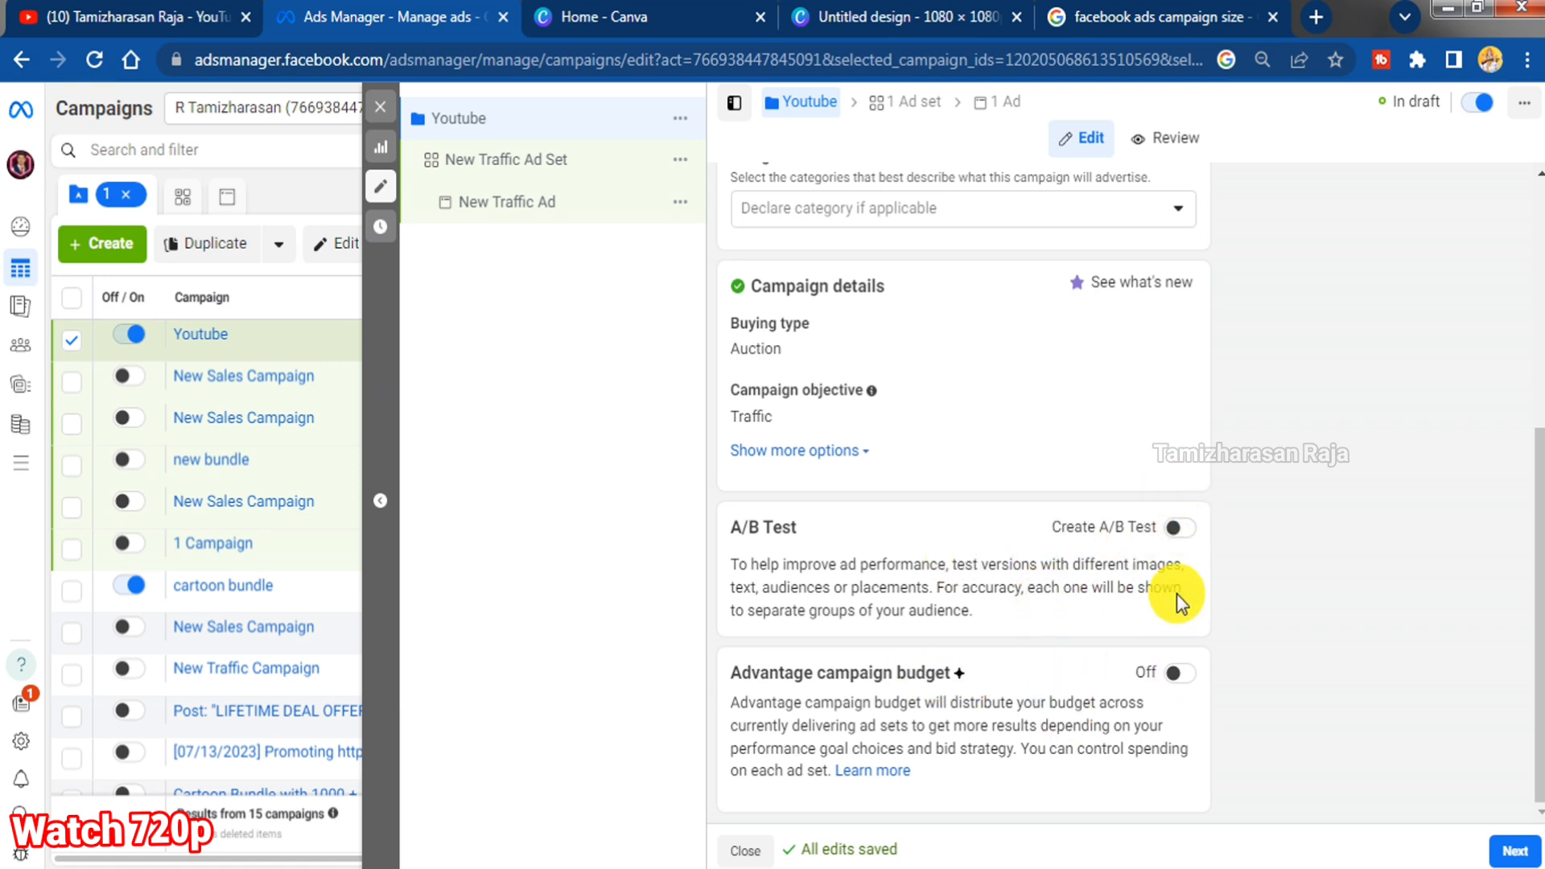
# Continue to the campaign's ad set and rename it as Views Increase
pyautogui.click(1513, 853)
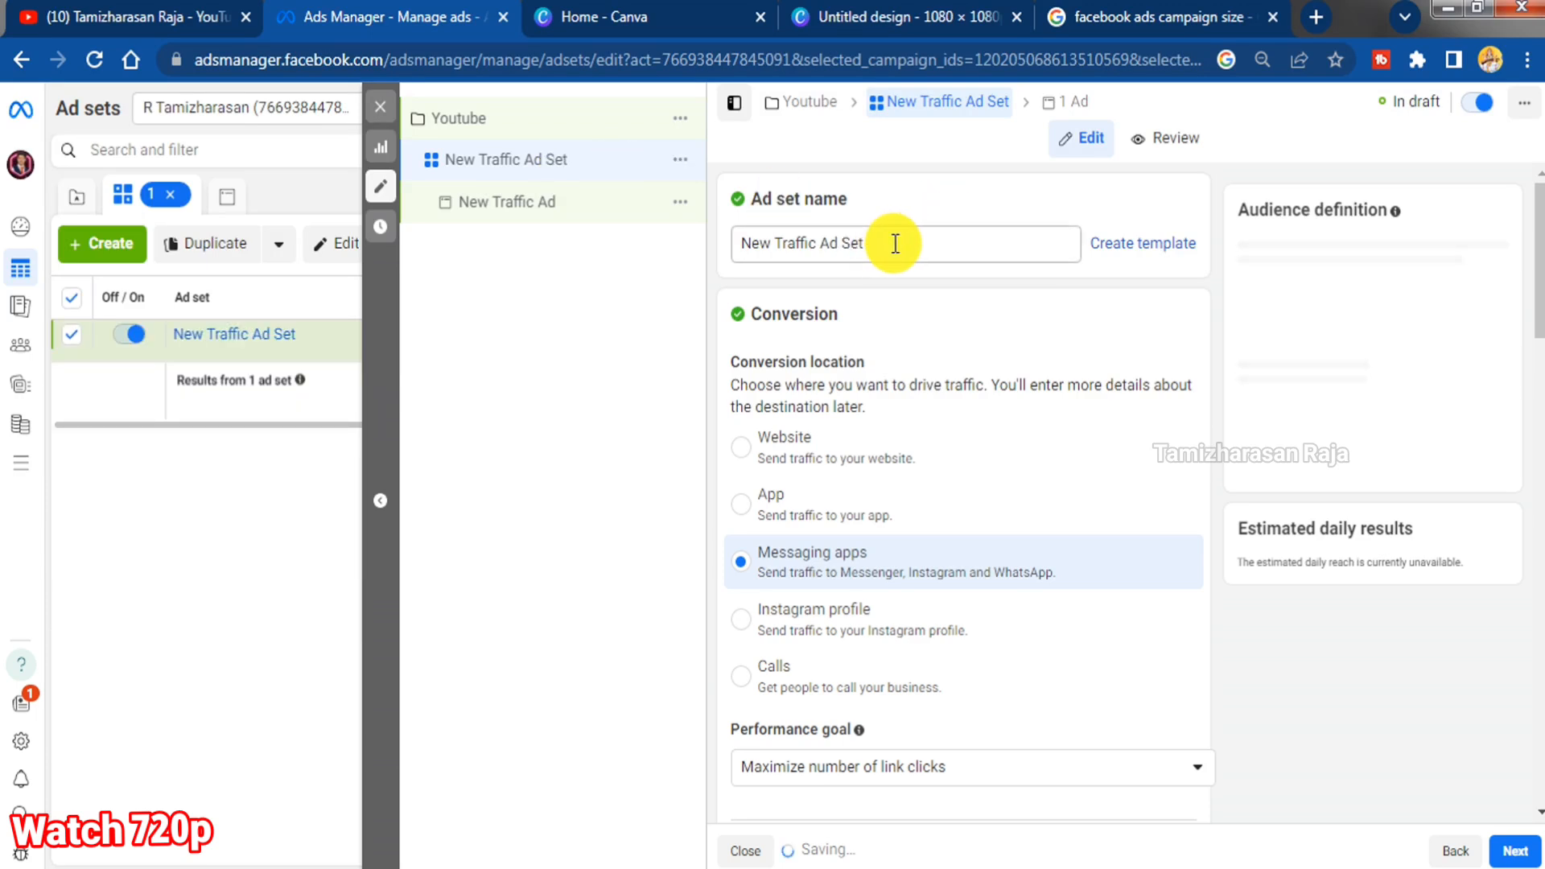
pyautogui.moveTo(838, 243); pyautogui.dragTo(735, 243)
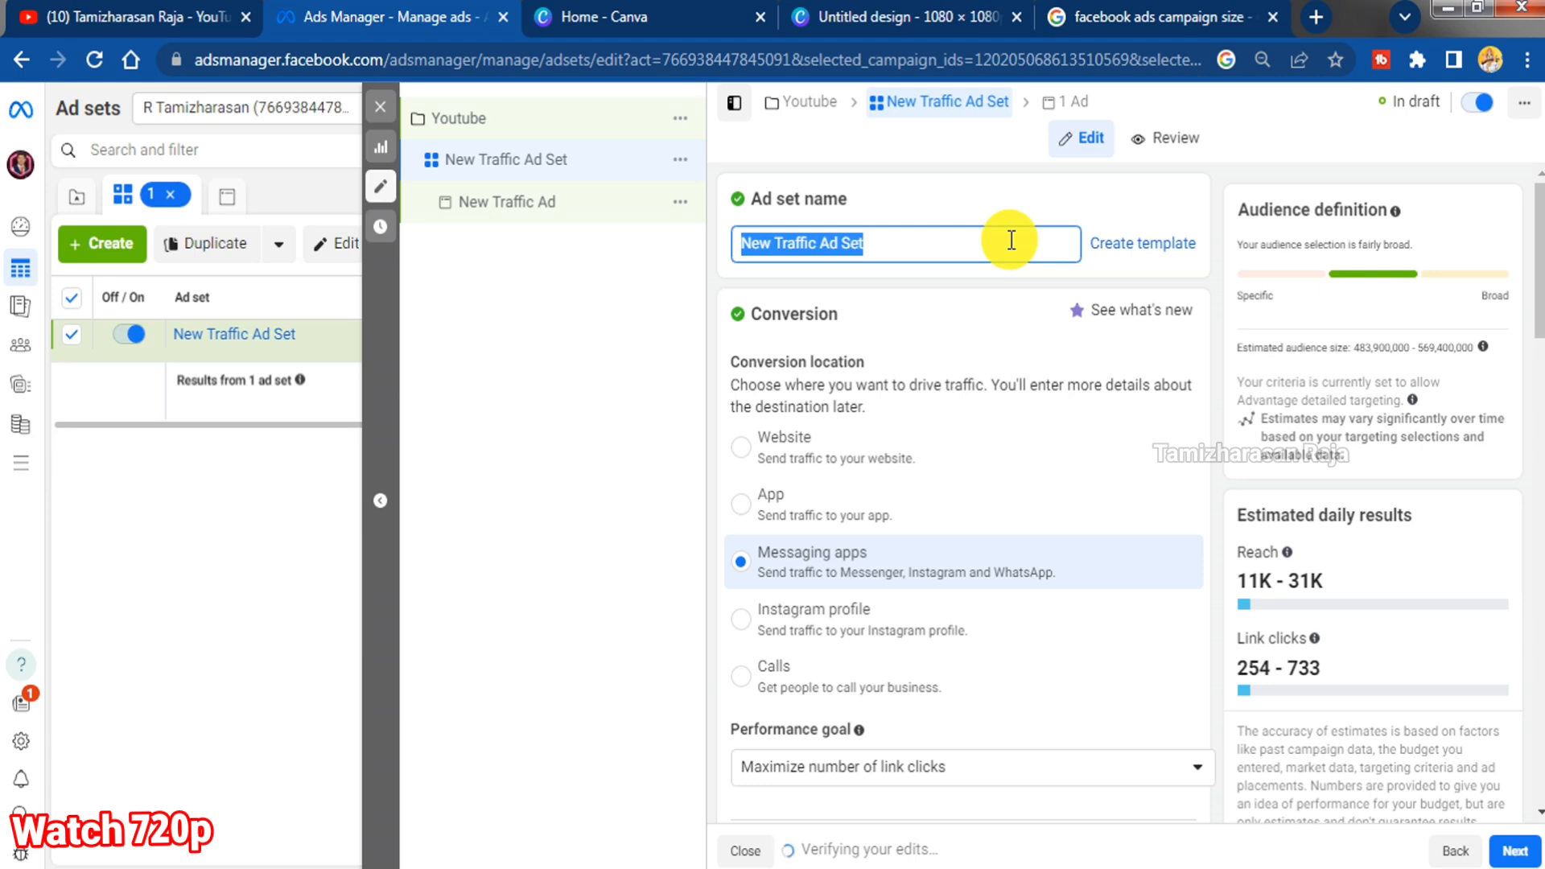
pyautogui.write('Views Increase')
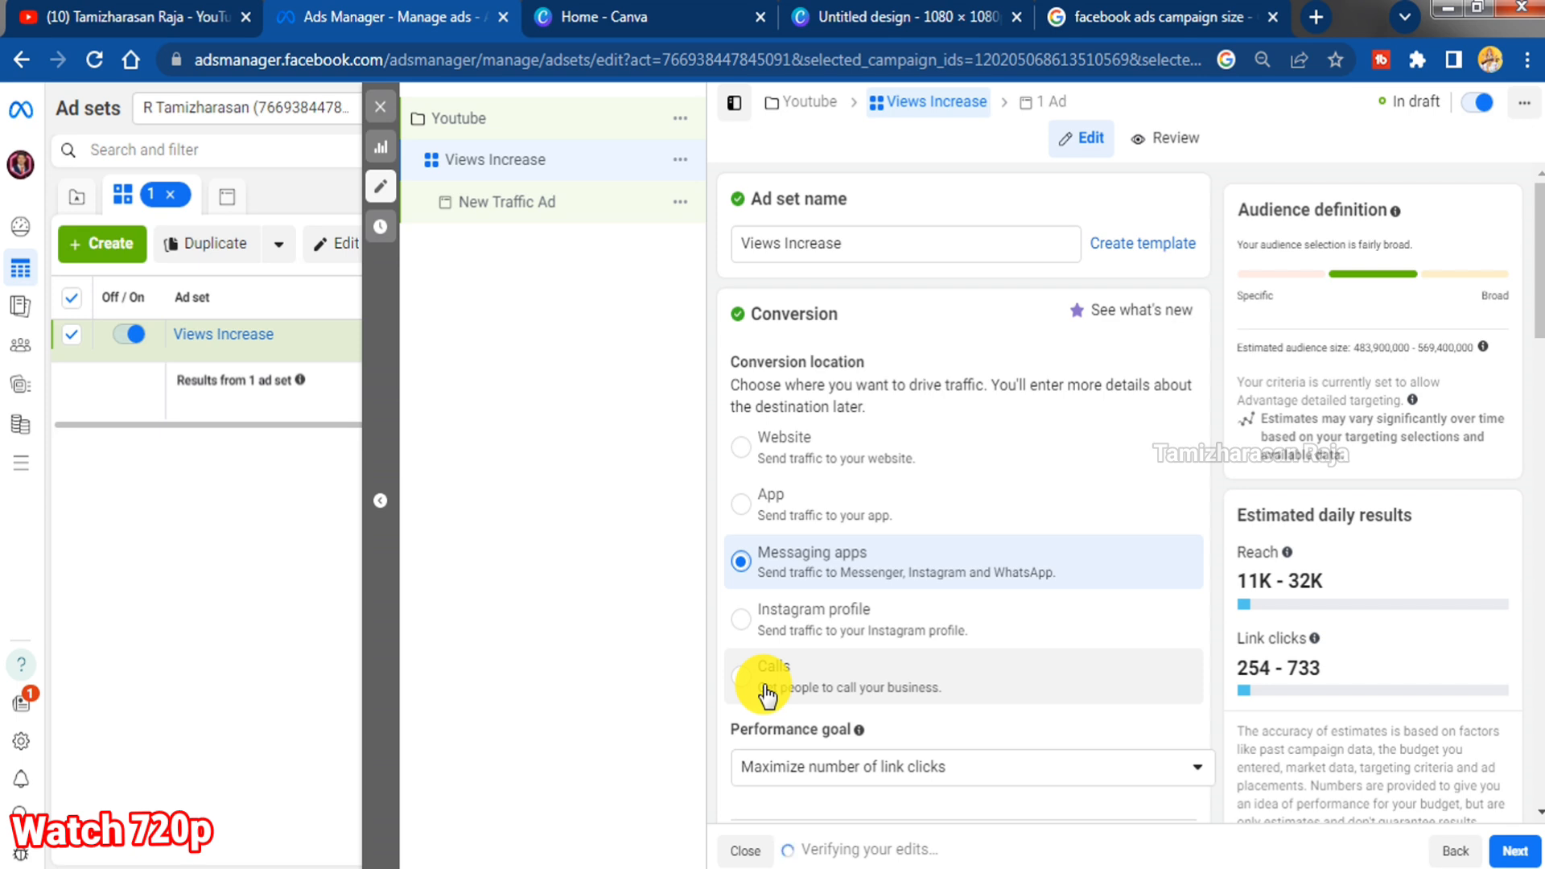
# Set the ad set's conversion location to Website and its performance goal to Maximize number of link clicks
pyautogui.click(741, 449)
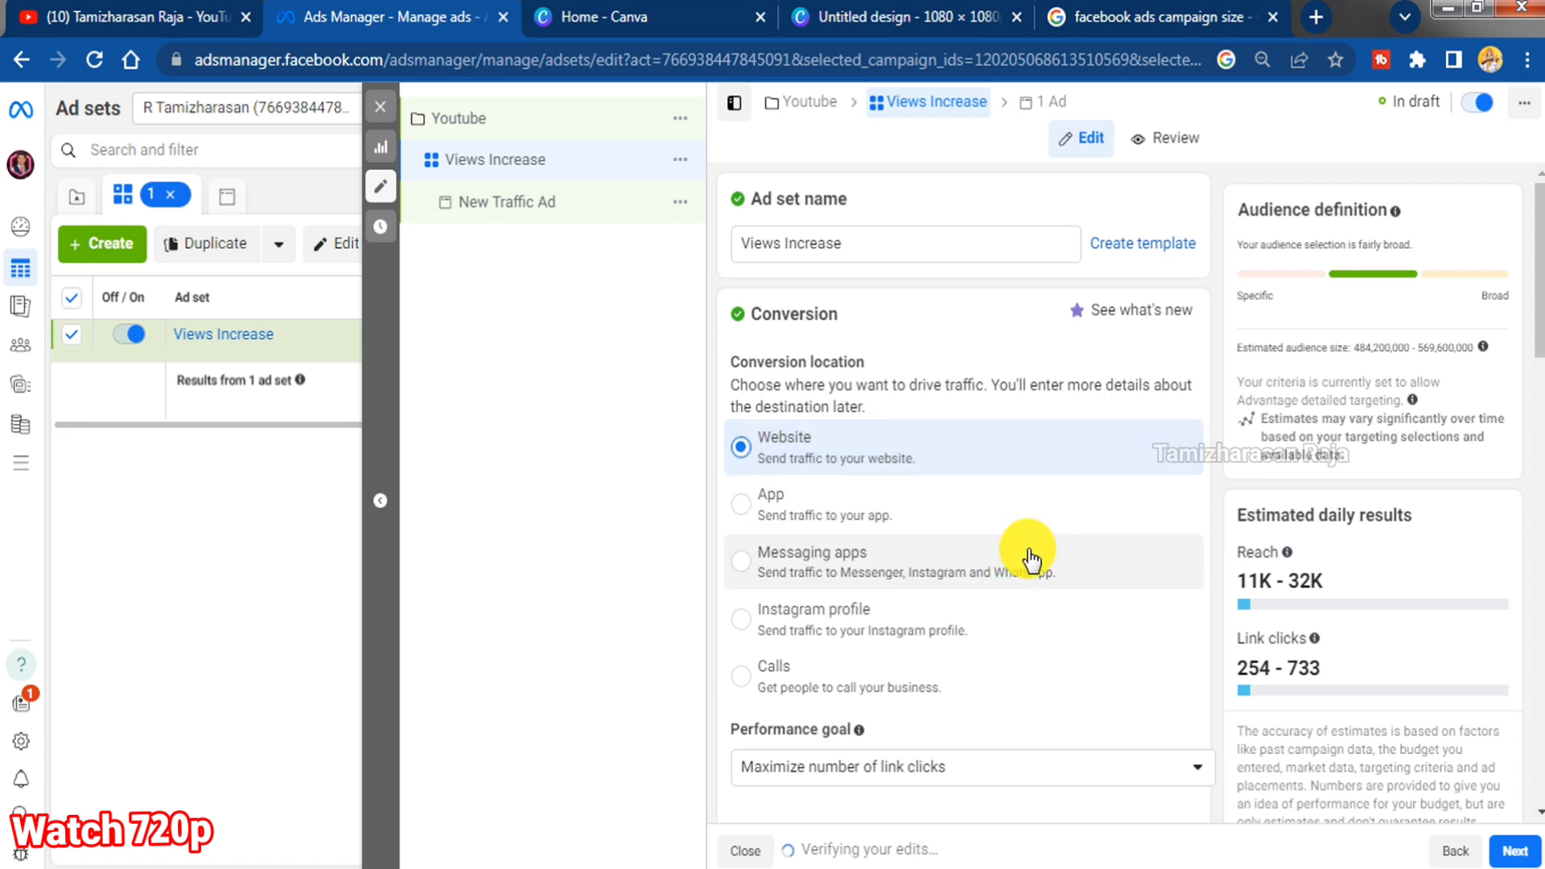
pyautogui.scroll(-3, 1024, 552)
pyautogui.click(957, 531)
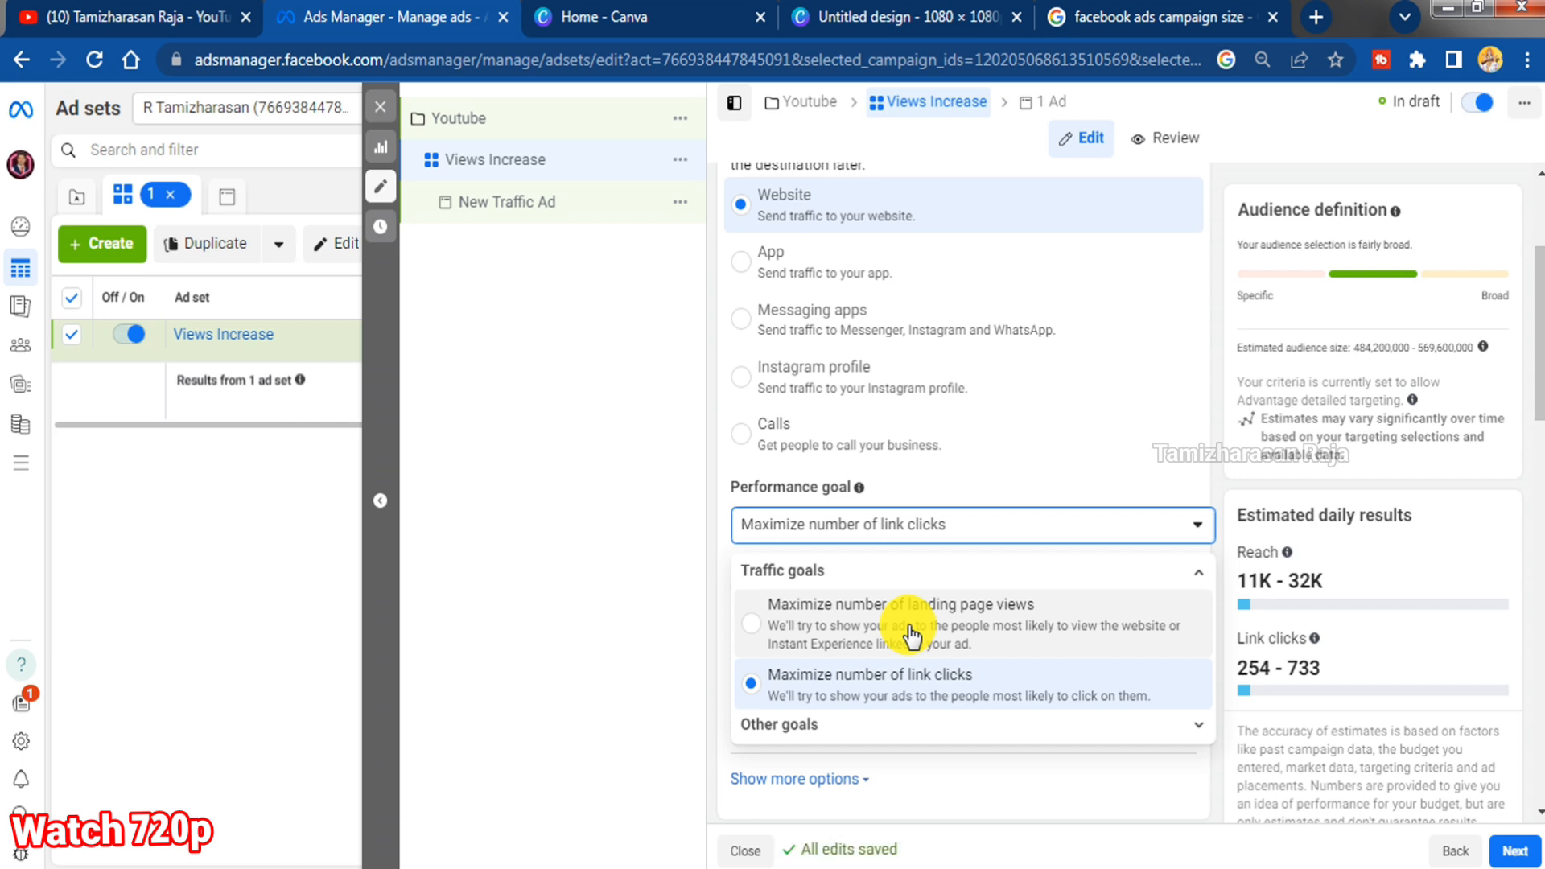
pyautogui.click(861, 677)
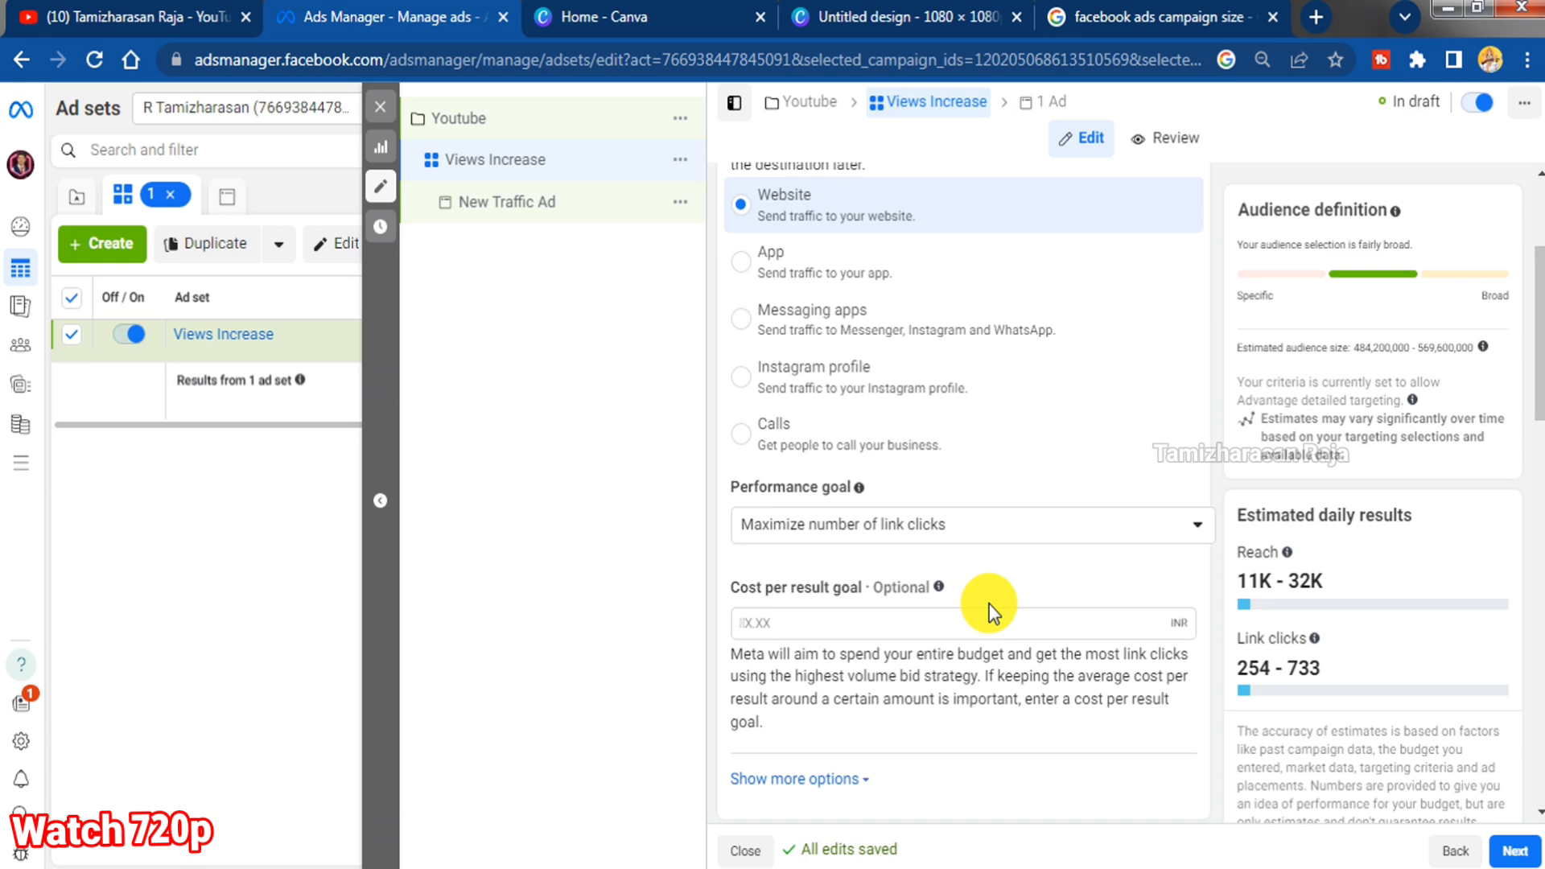
pyautogui.scroll(-2, 994, 615)
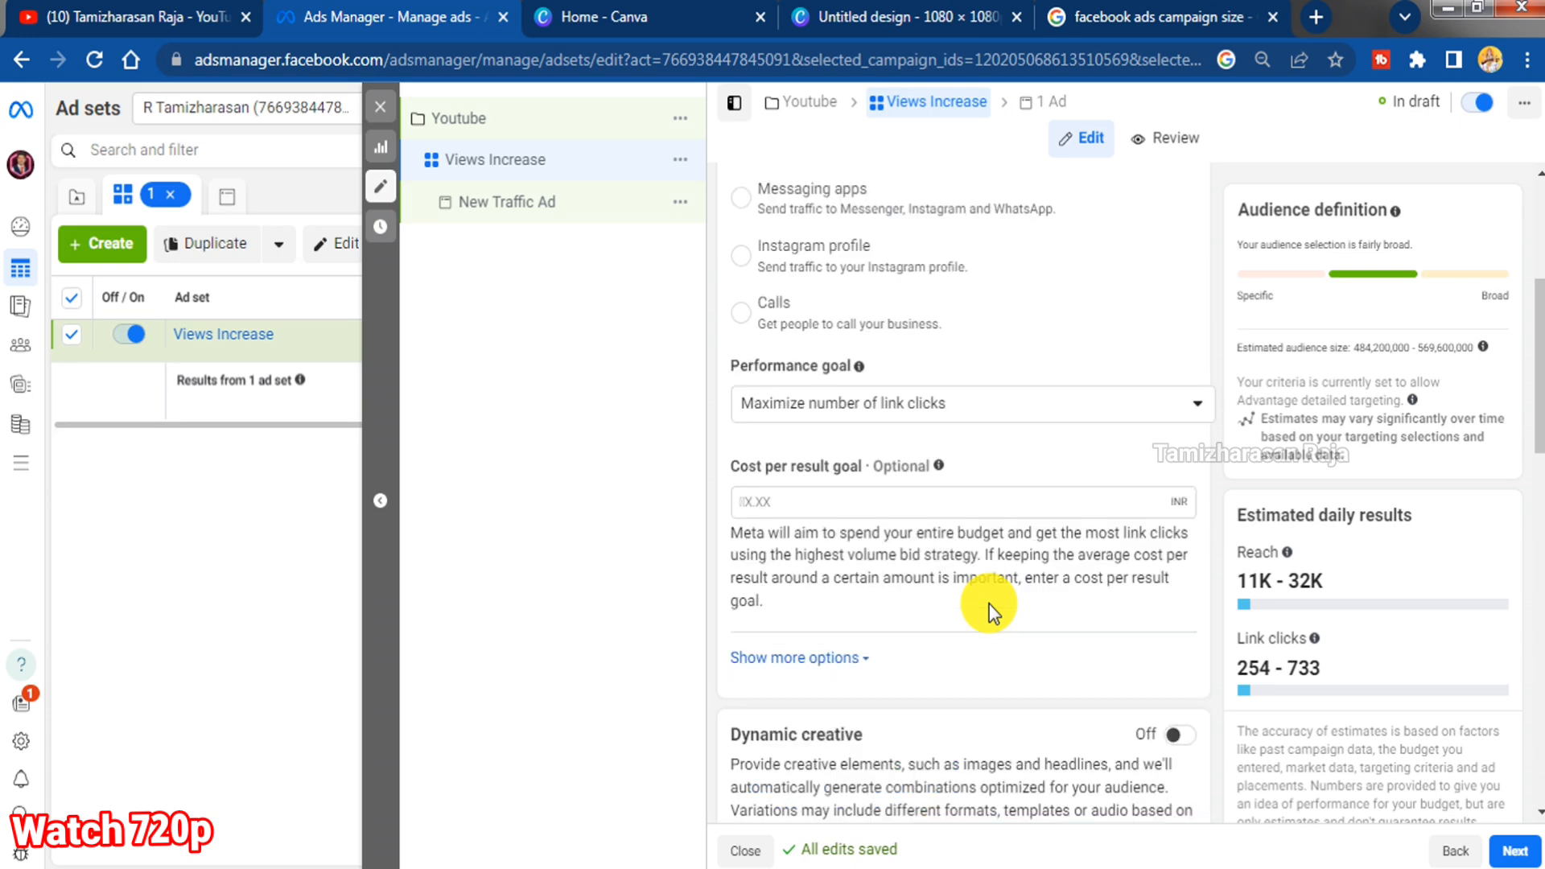
# Try a lifetime budget of 1000 INR for the ad set
pyautogui.scroll(-4, 990, 609)
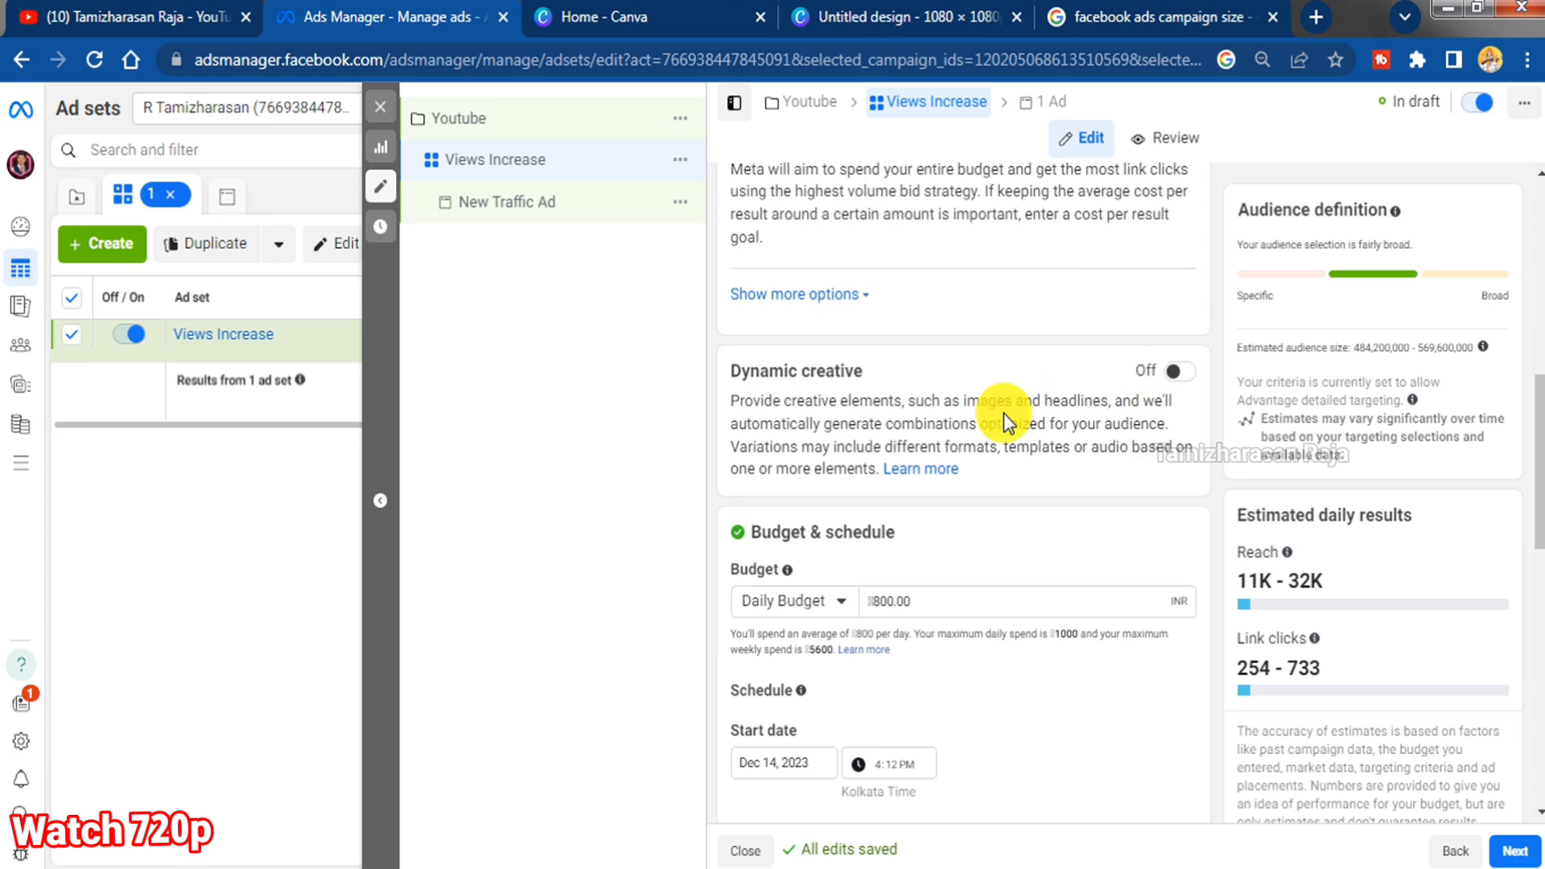
pyautogui.scroll(3, 1002, 413)
pyautogui.scroll(-6, 996, 397)
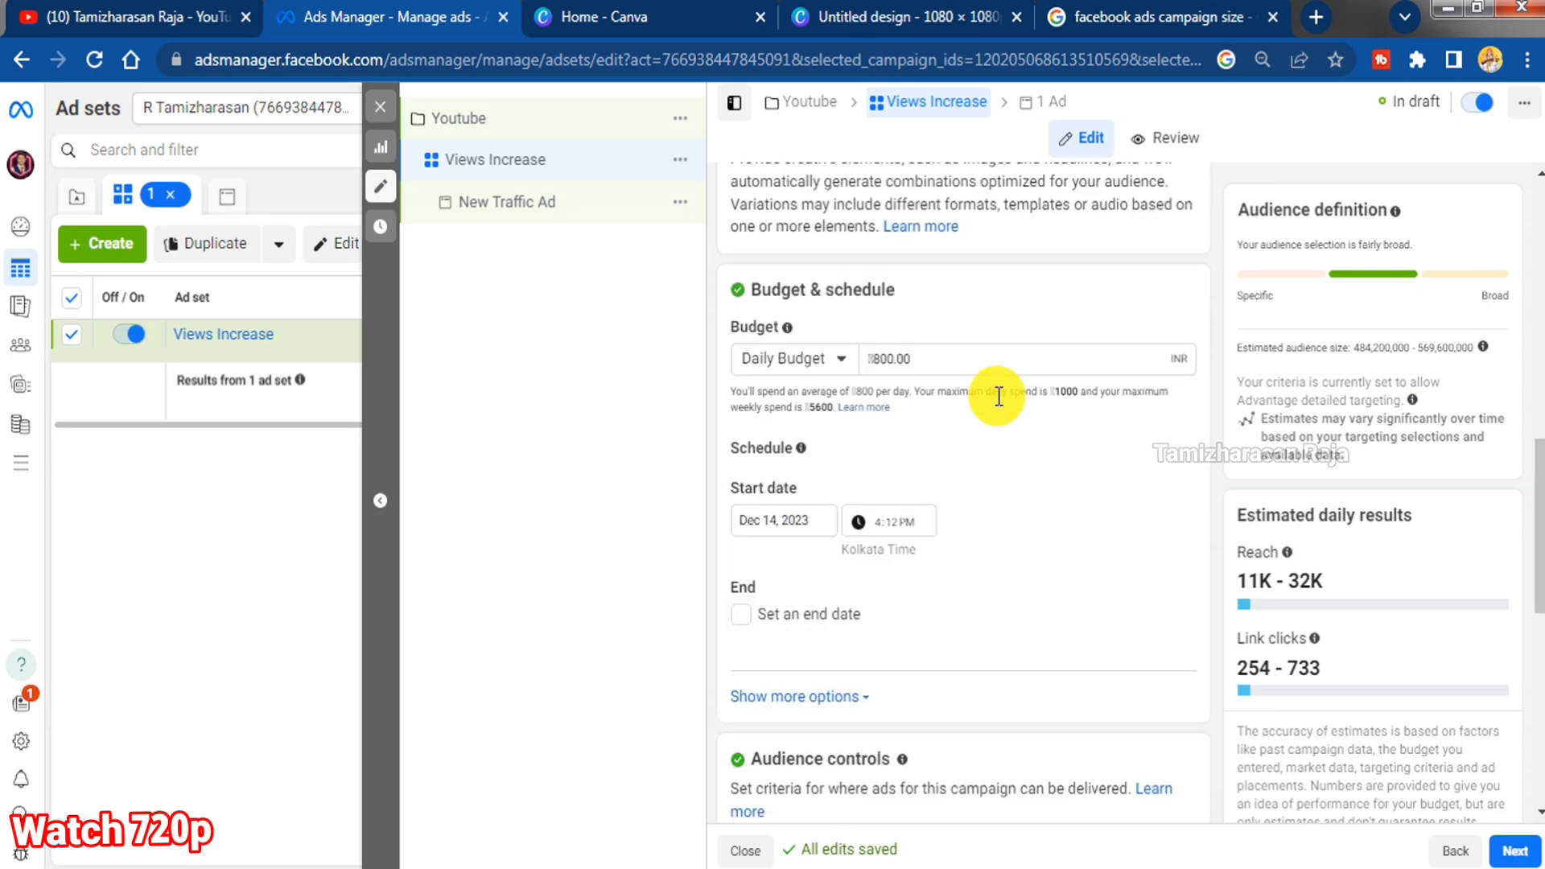
pyautogui.click(795, 359)
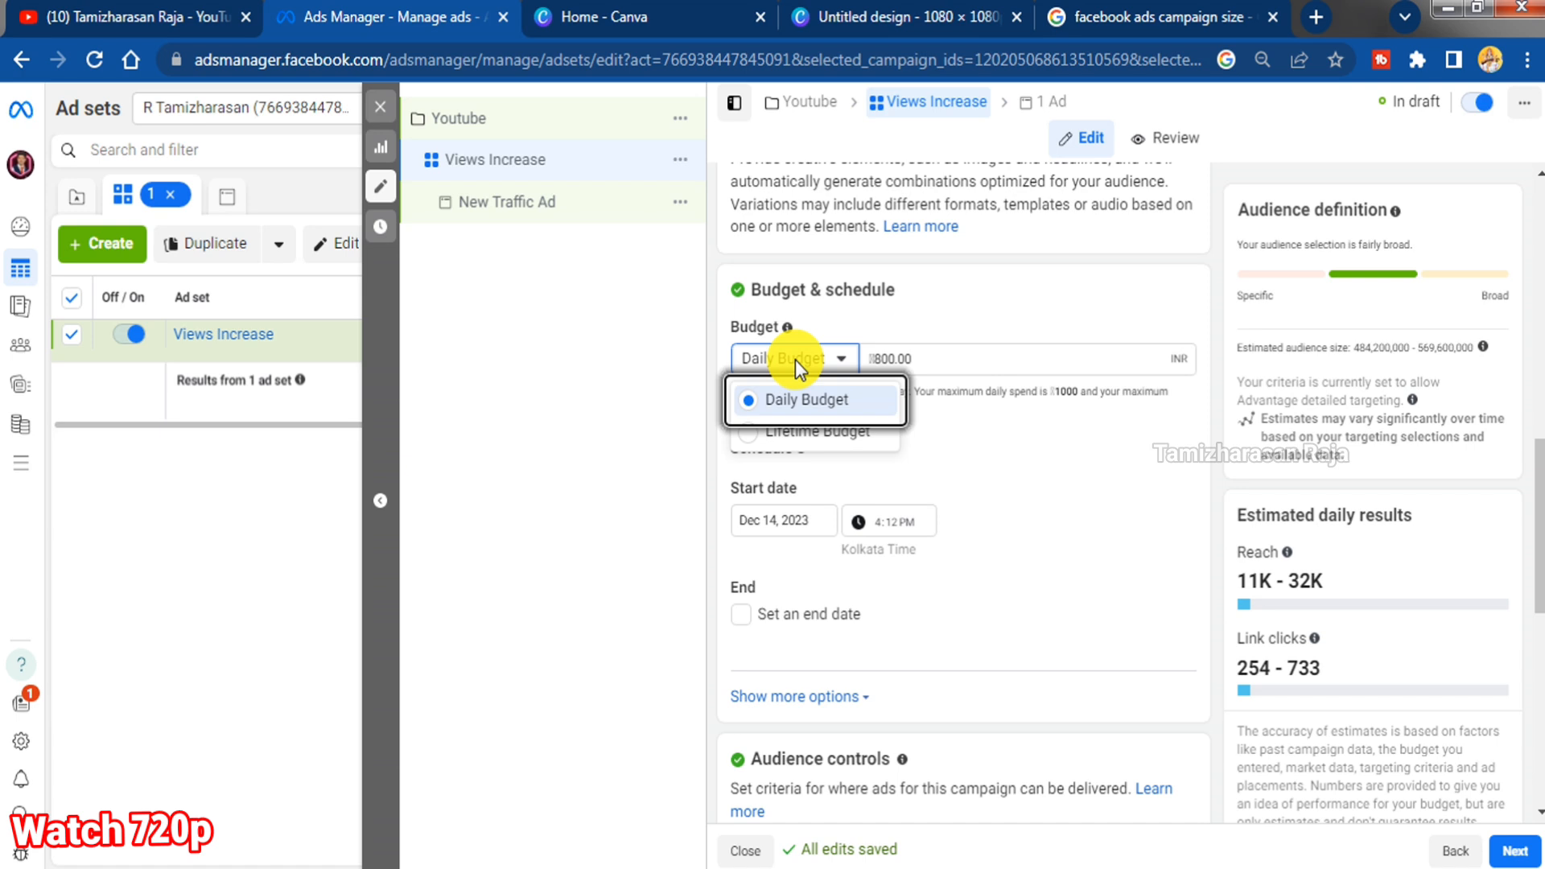
pyautogui.click(833, 442)
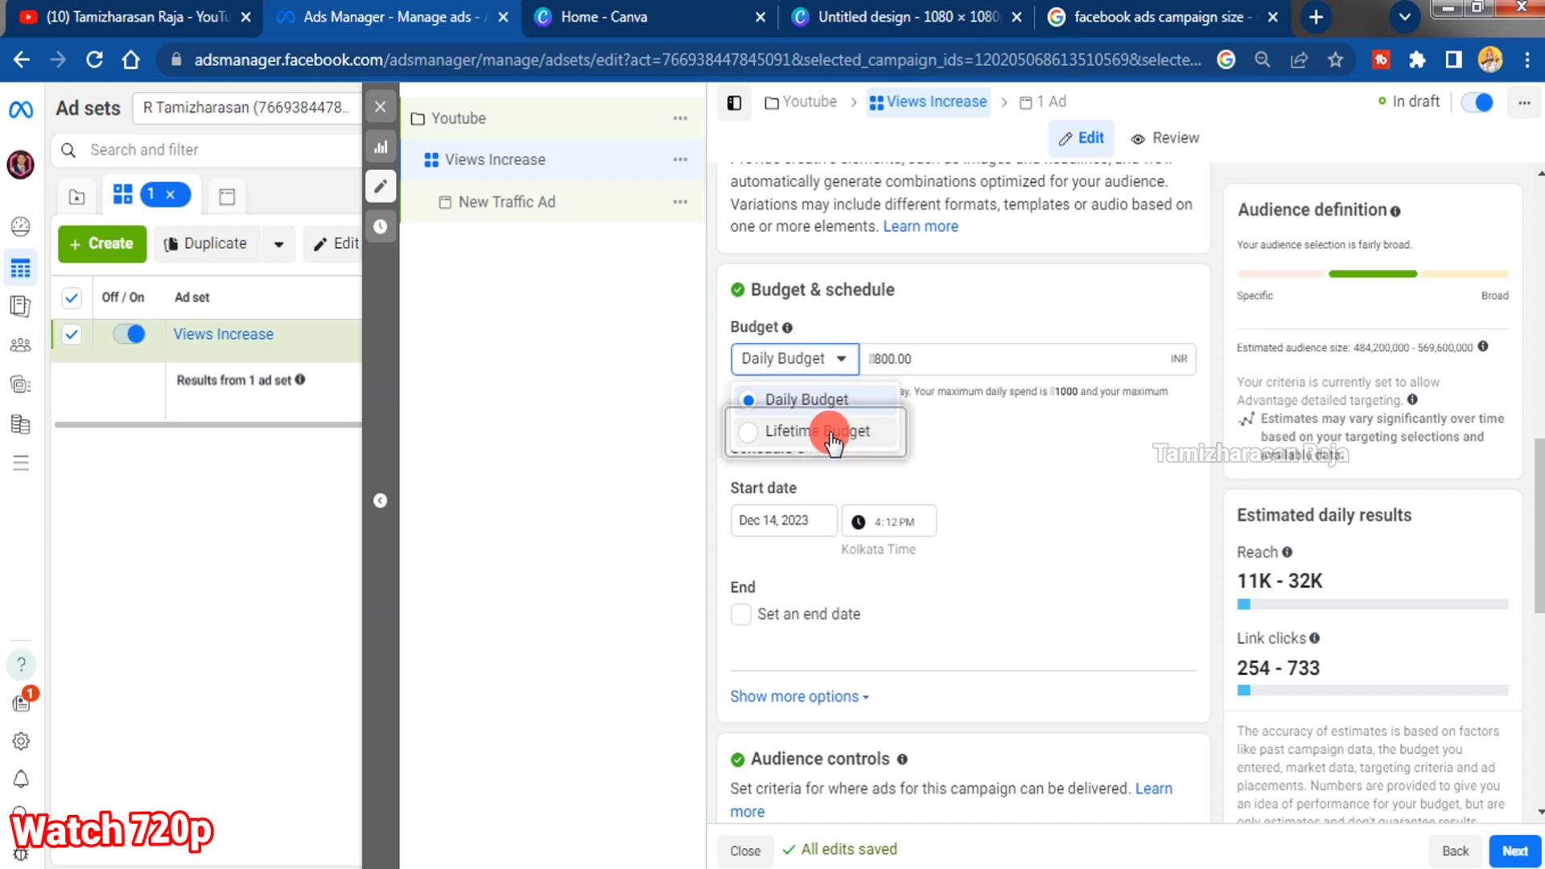
pyautogui.click(975, 360)
pyautogui.press('BackSpace')
pyautogui.press('BackSpace')
pyautogui.press('BackSpace')
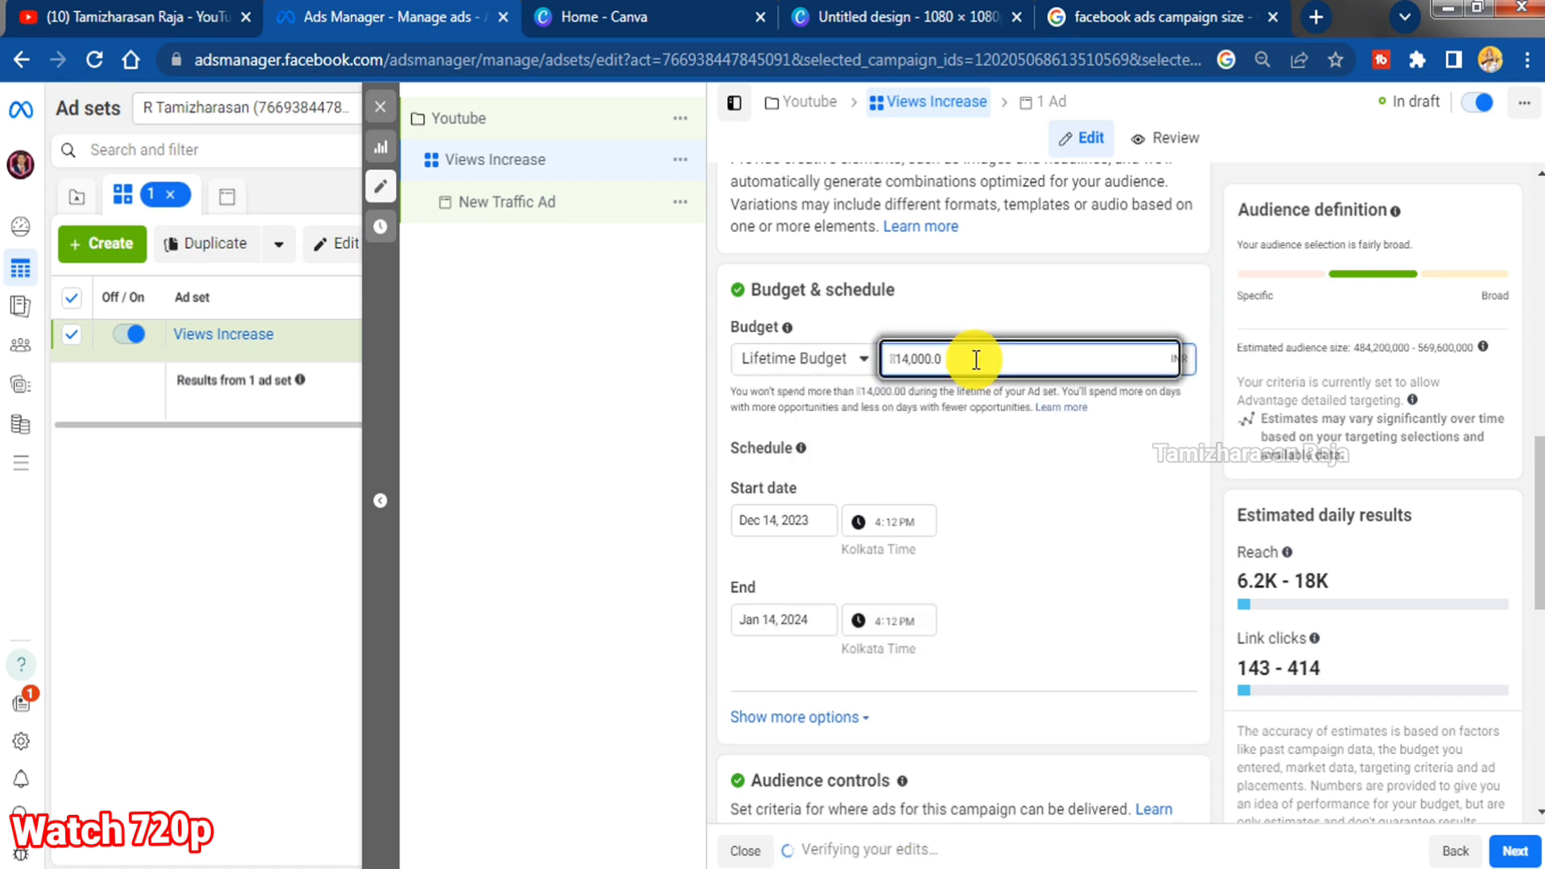
pyautogui.hotkey('ctrl', 'a')
pyautogui.press('BackSpace')
pyautogui.write('1')
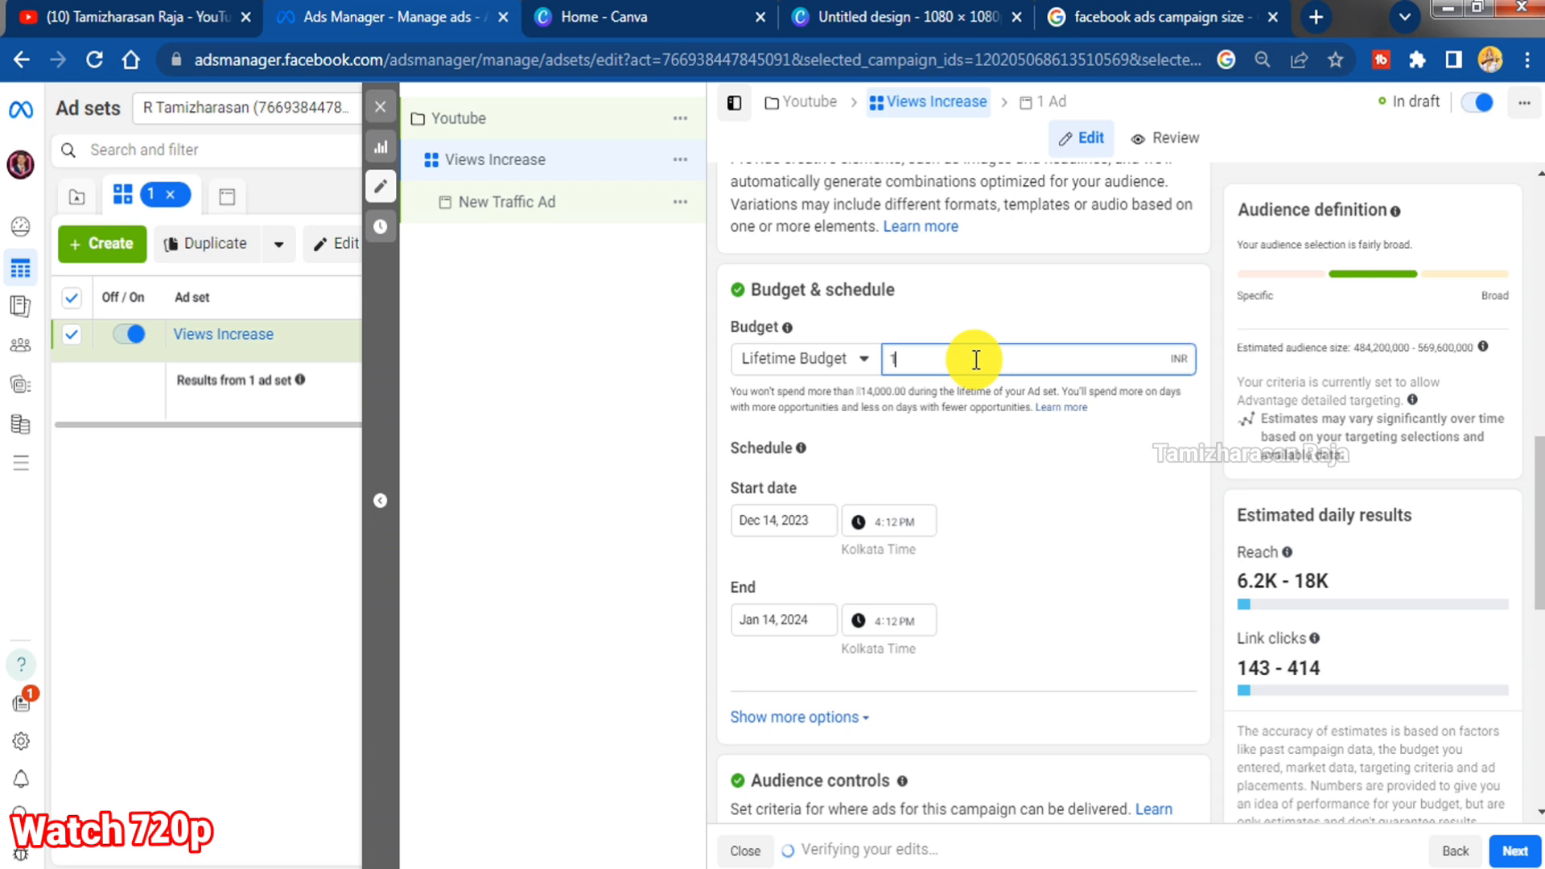
pyautogui.write('000')
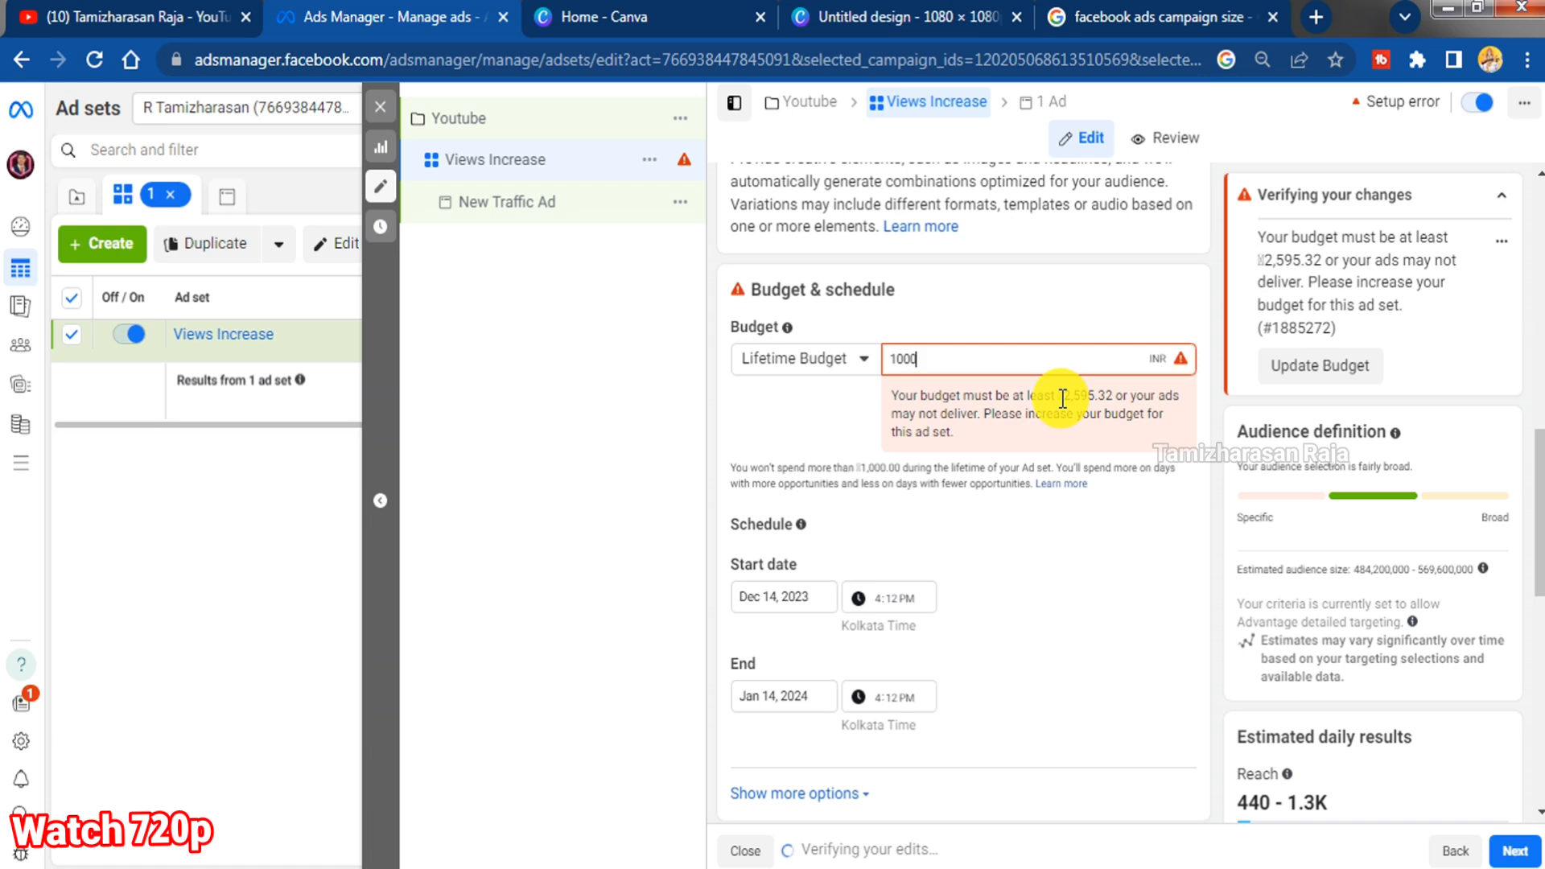
# Set the ad set's budget to a daily budget of 200 INR and remove the end date from its schedule
pyautogui.click(811, 362)
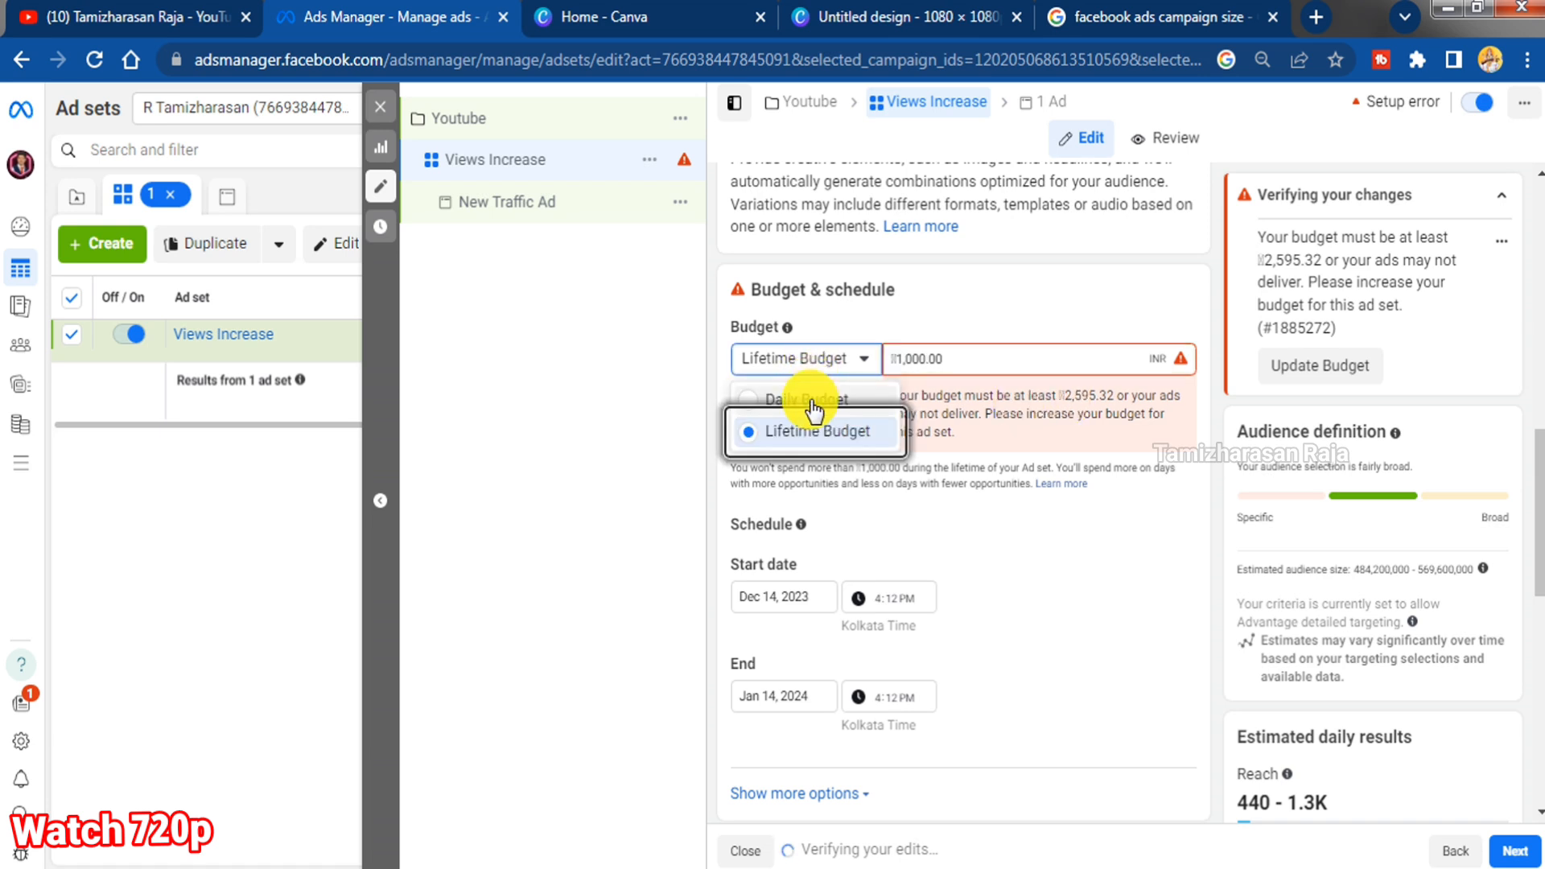
pyautogui.click(809, 400)
pyautogui.click(935, 364)
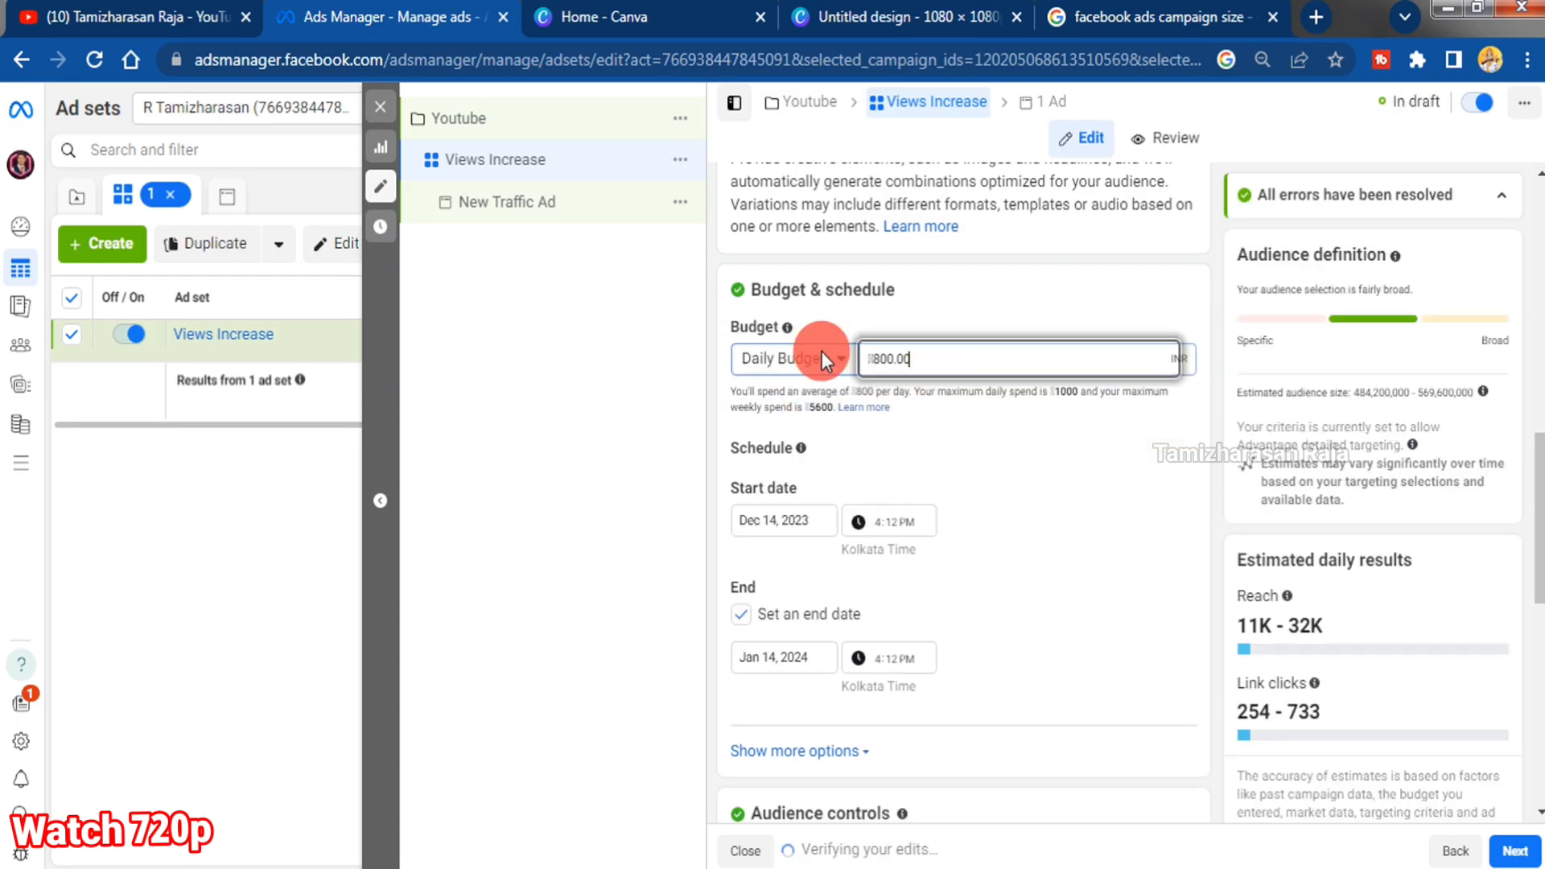
pyautogui.write('1')
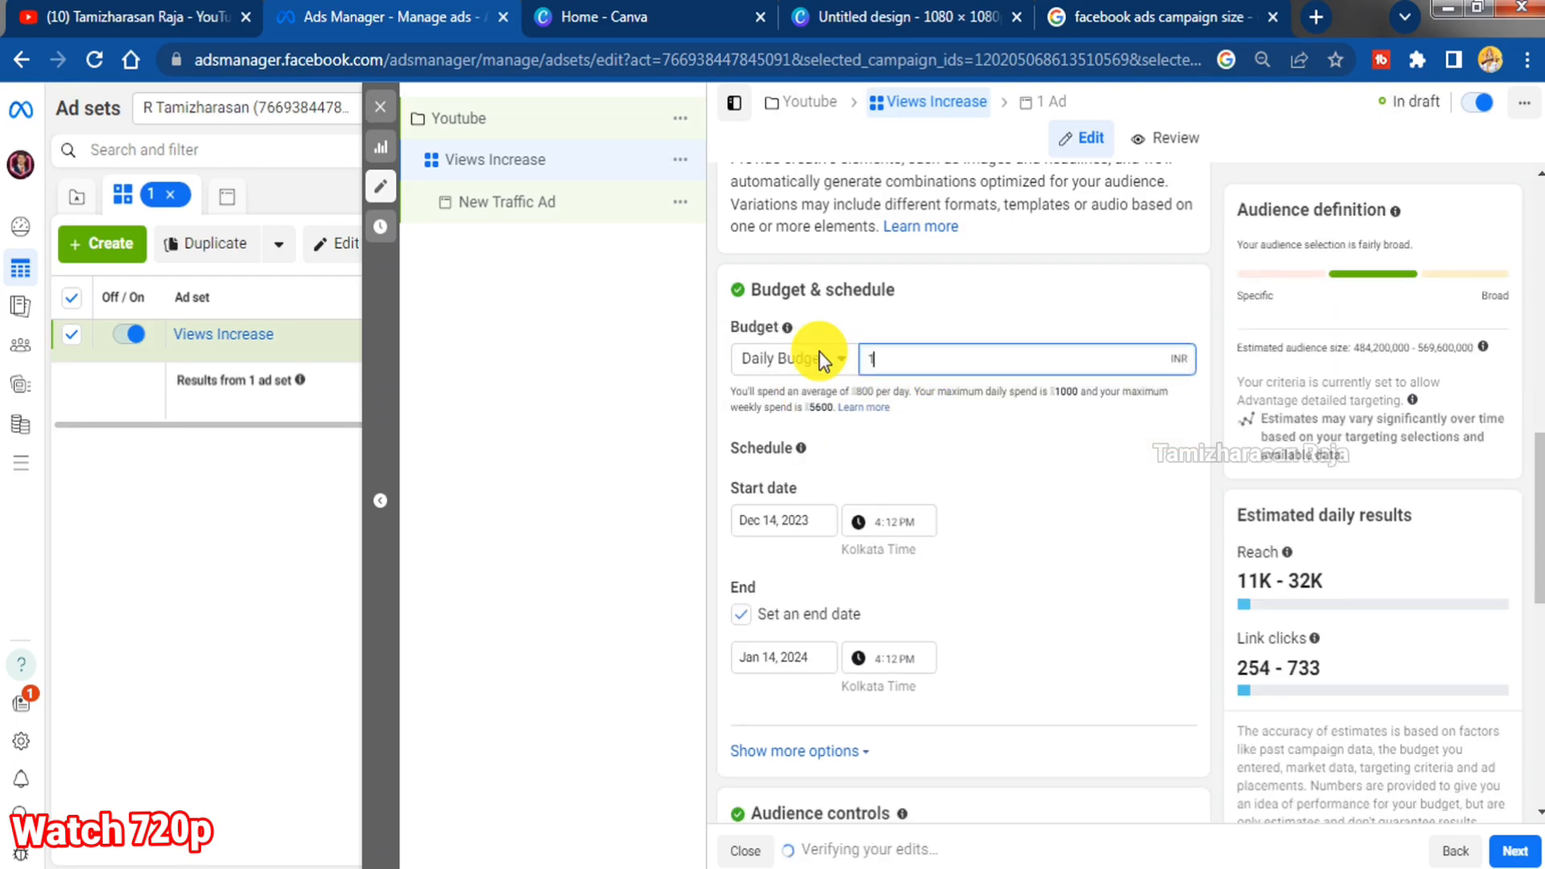
pyautogui.write('00')
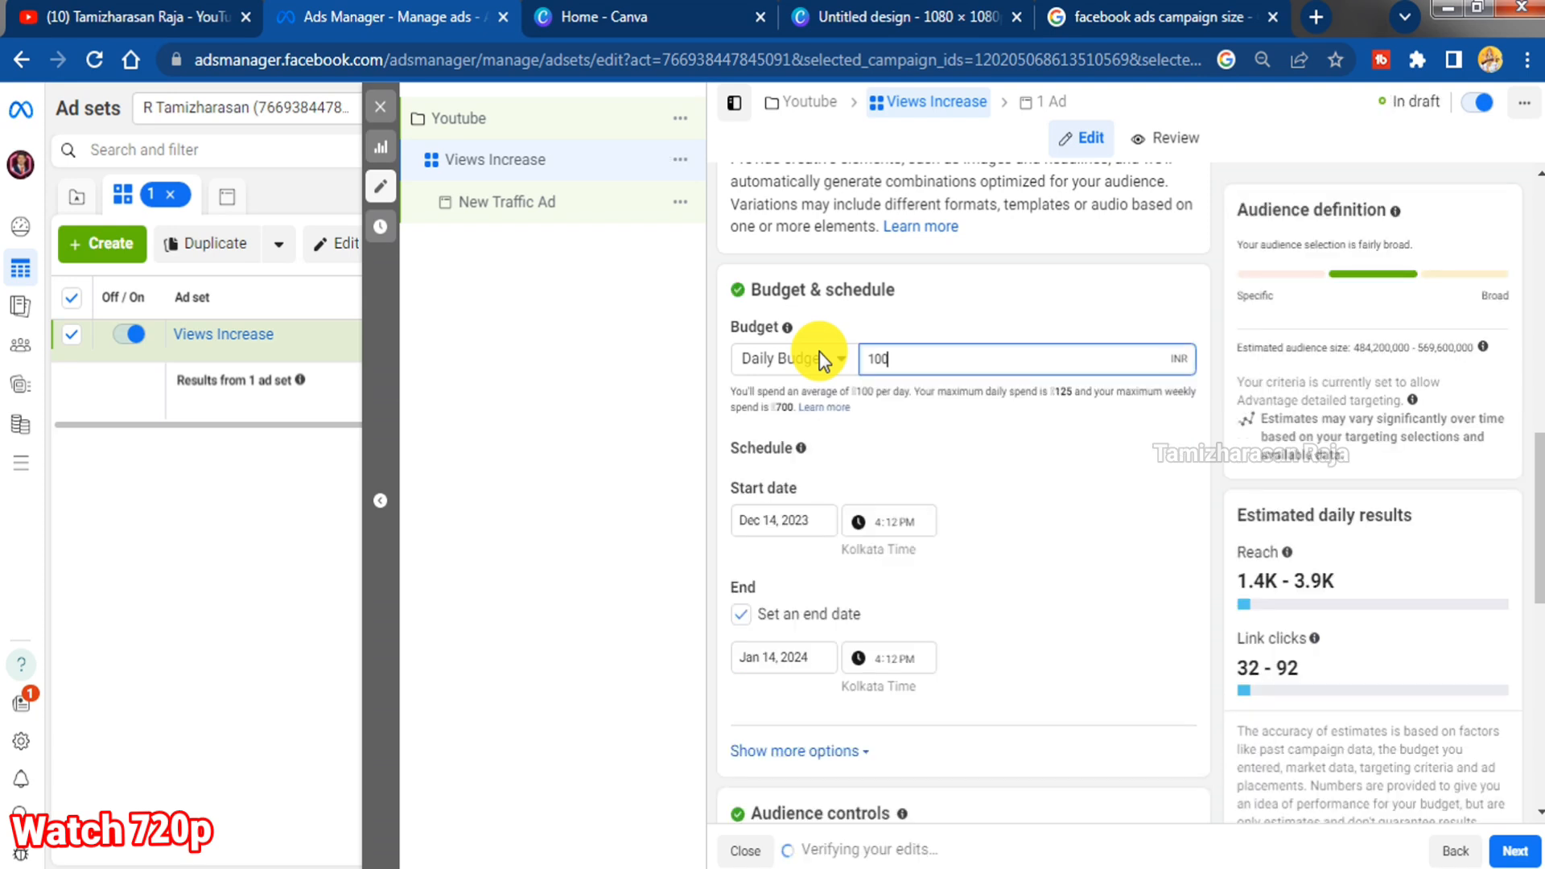
pyautogui.press('BackSpace')
pyautogui.press('BackSpace')
pyautogui.press('BackSpace')
pyautogui.write('200')
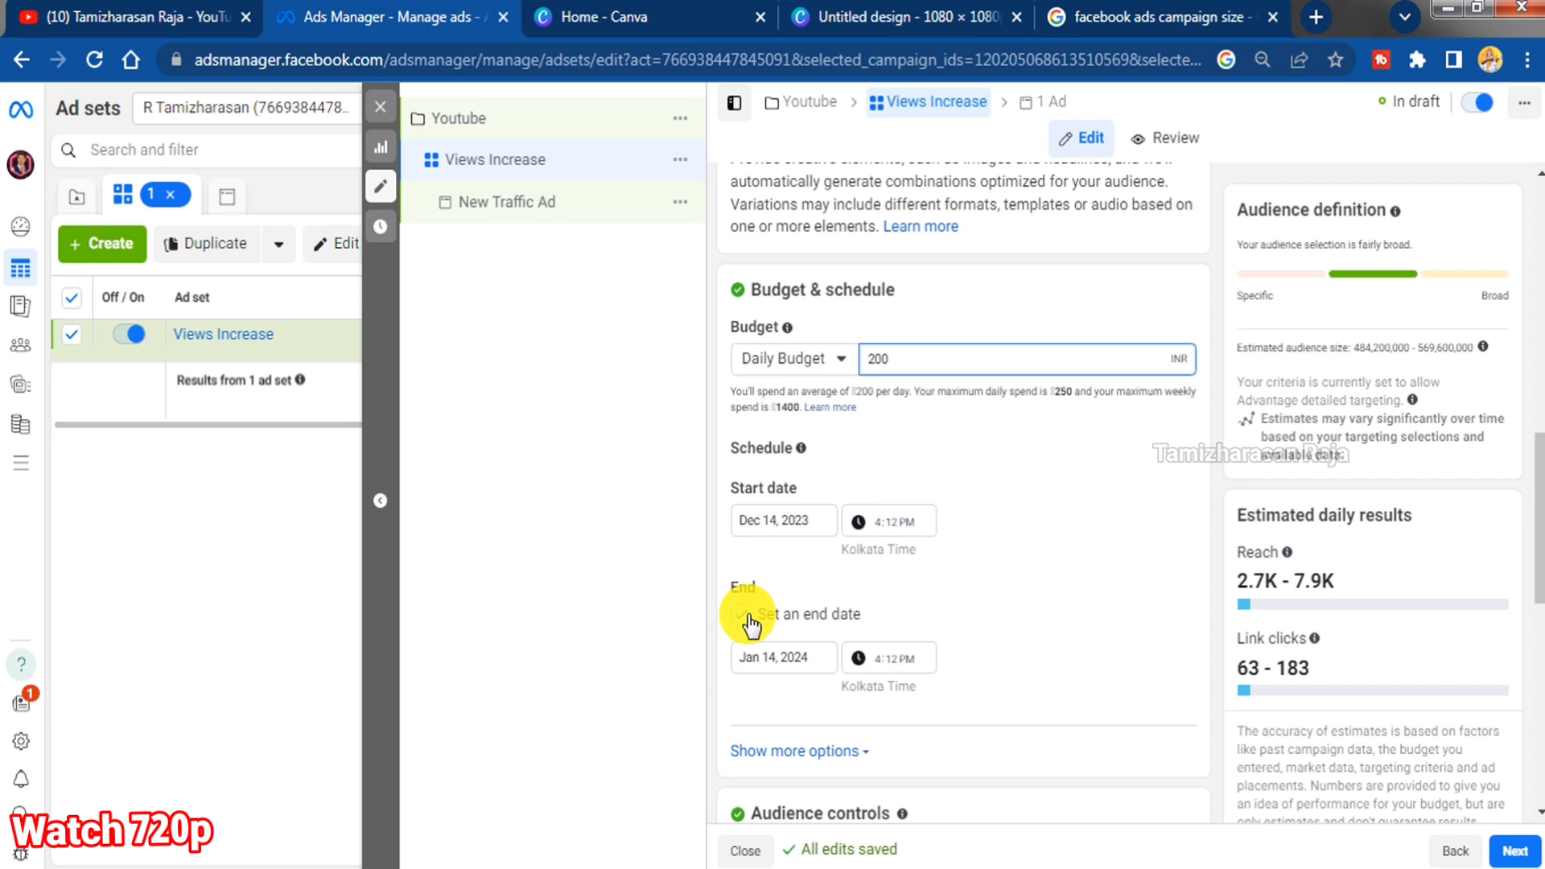
pyautogui.click(744, 617)
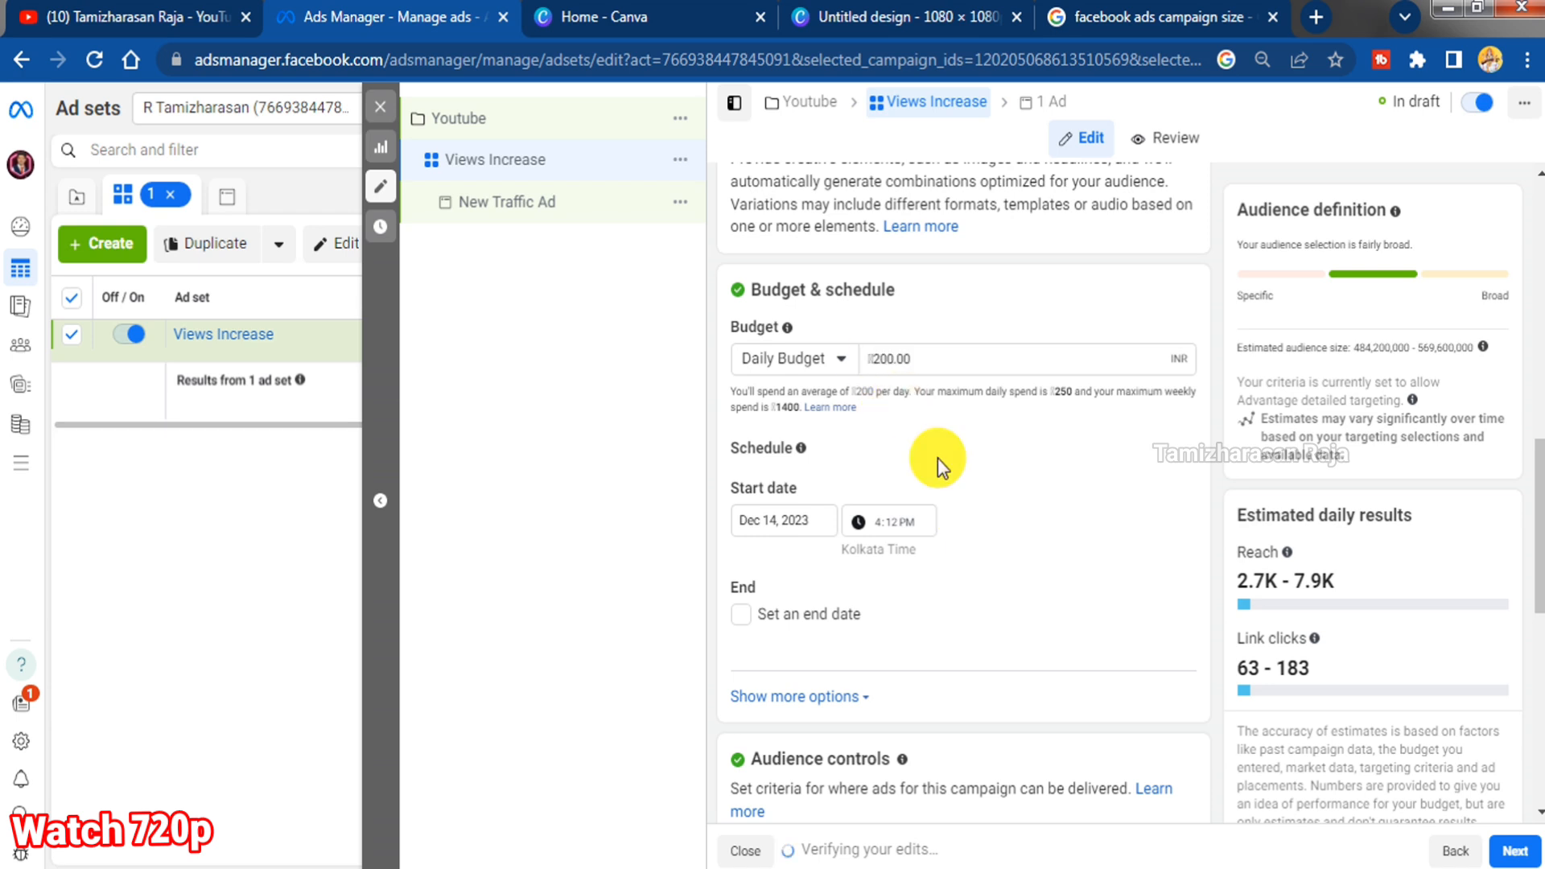
# Change the audience location from India to Tamil Nadu in the ad set's audience controls
pyautogui.scroll(-5, 973, 485)
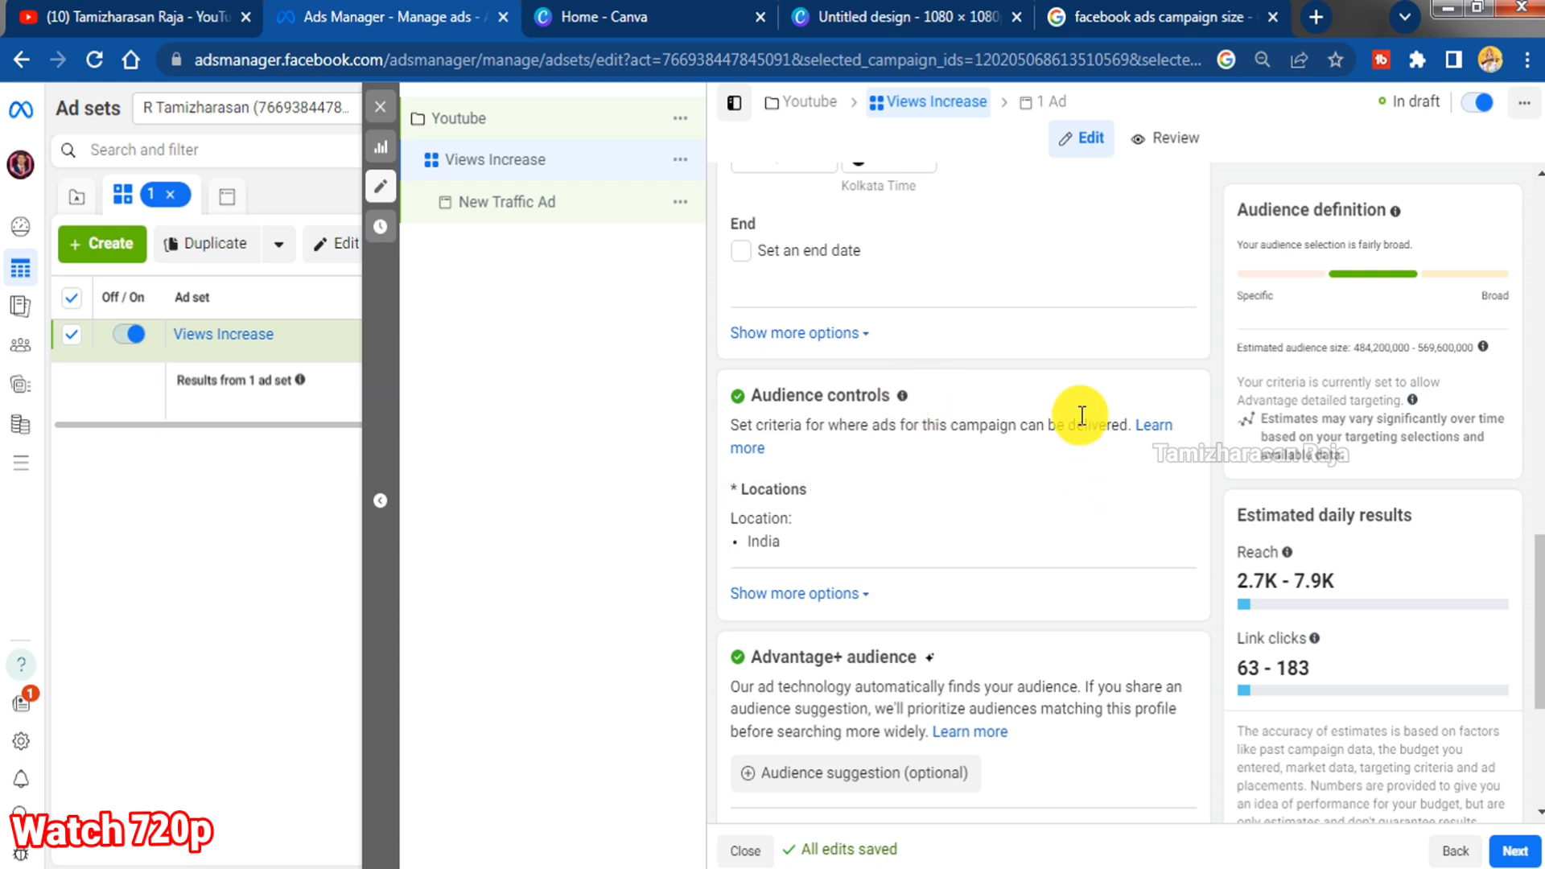
pyautogui.click(1168, 503)
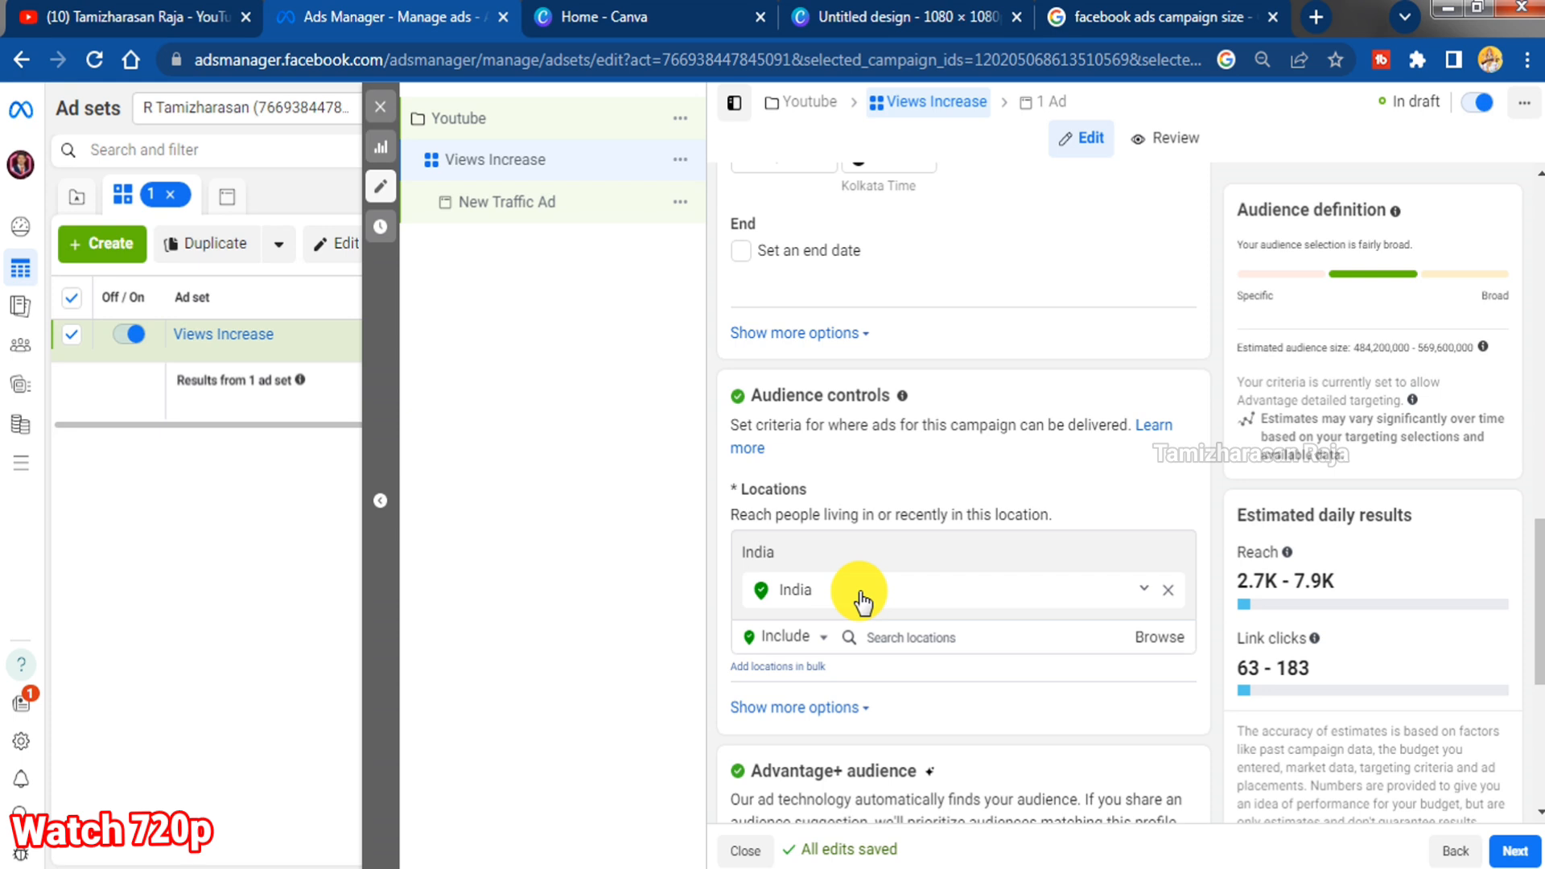
pyautogui.click(909, 638)
pyautogui.write('ta')
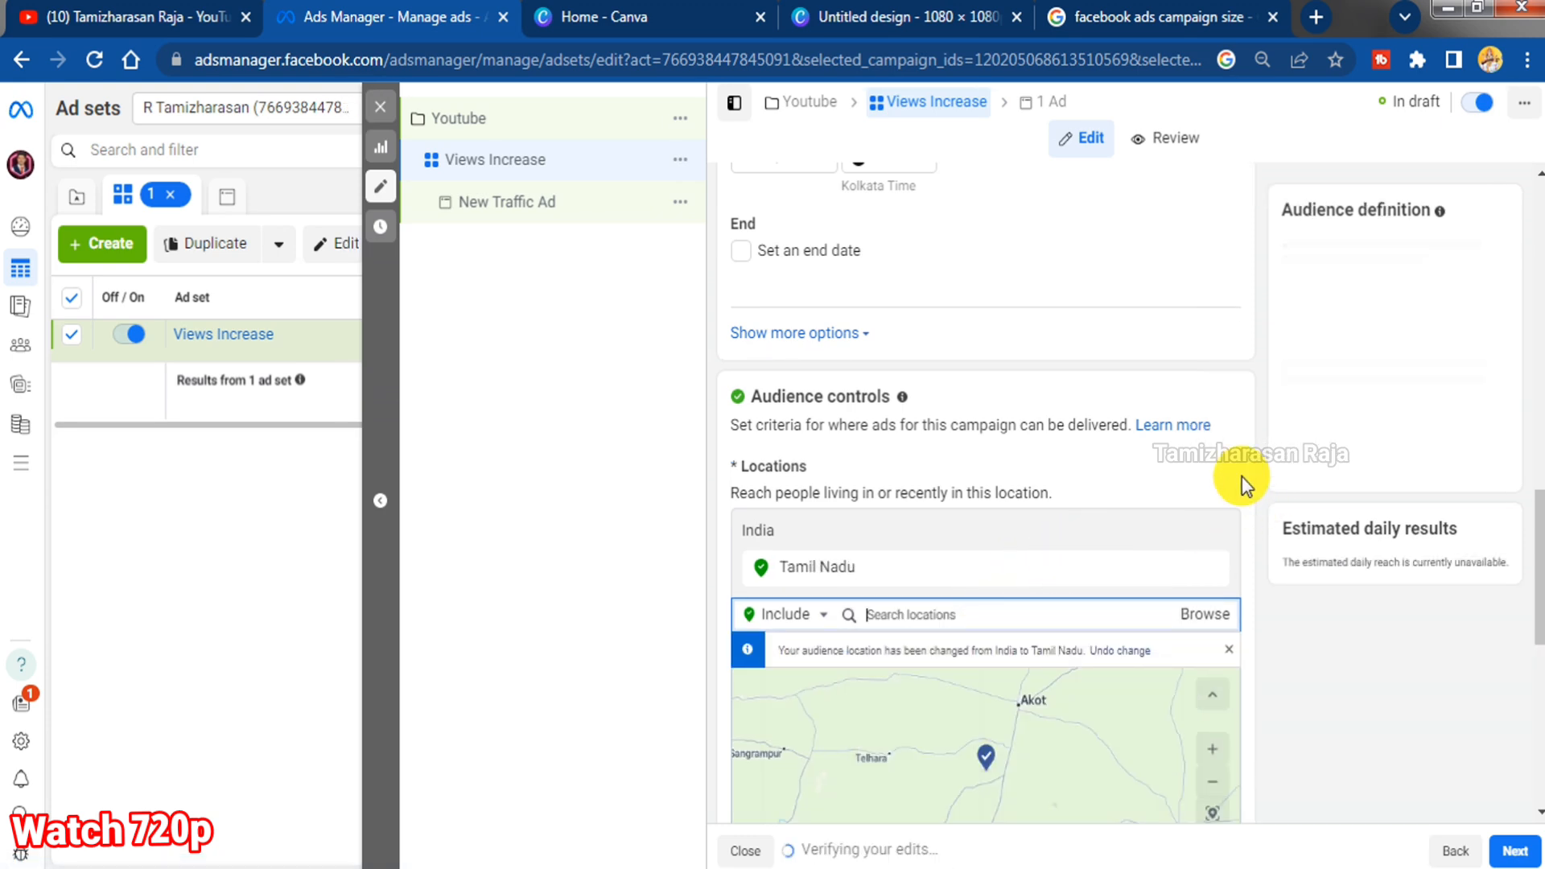
# Show the additional audience control options and set the minimum age to 23
pyautogui.scroll(-6, 1242, 476)
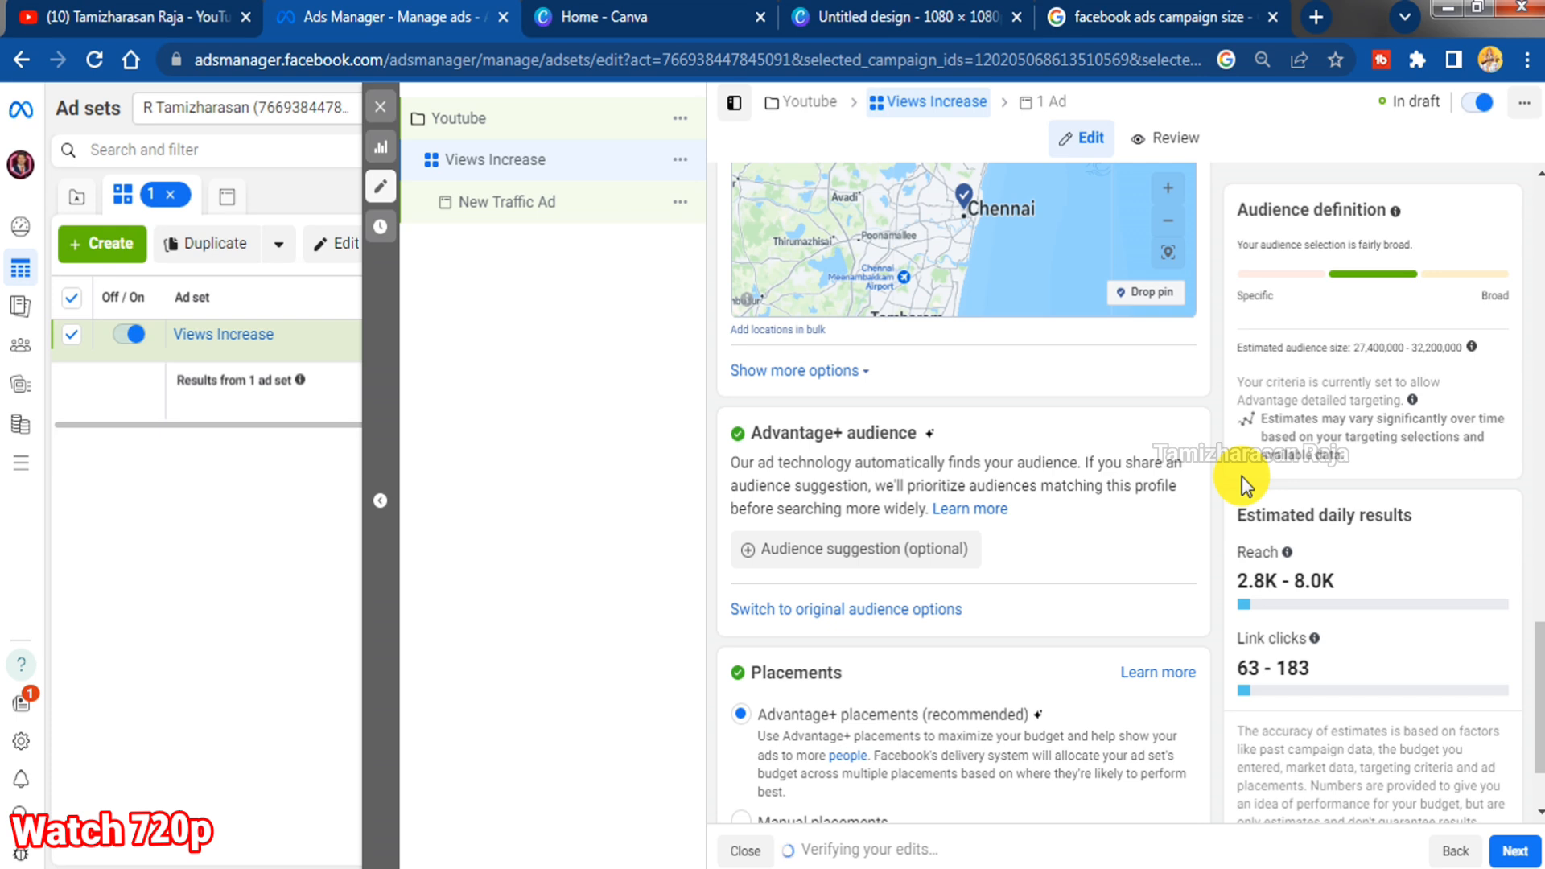
pyautogui.click(829, 378)
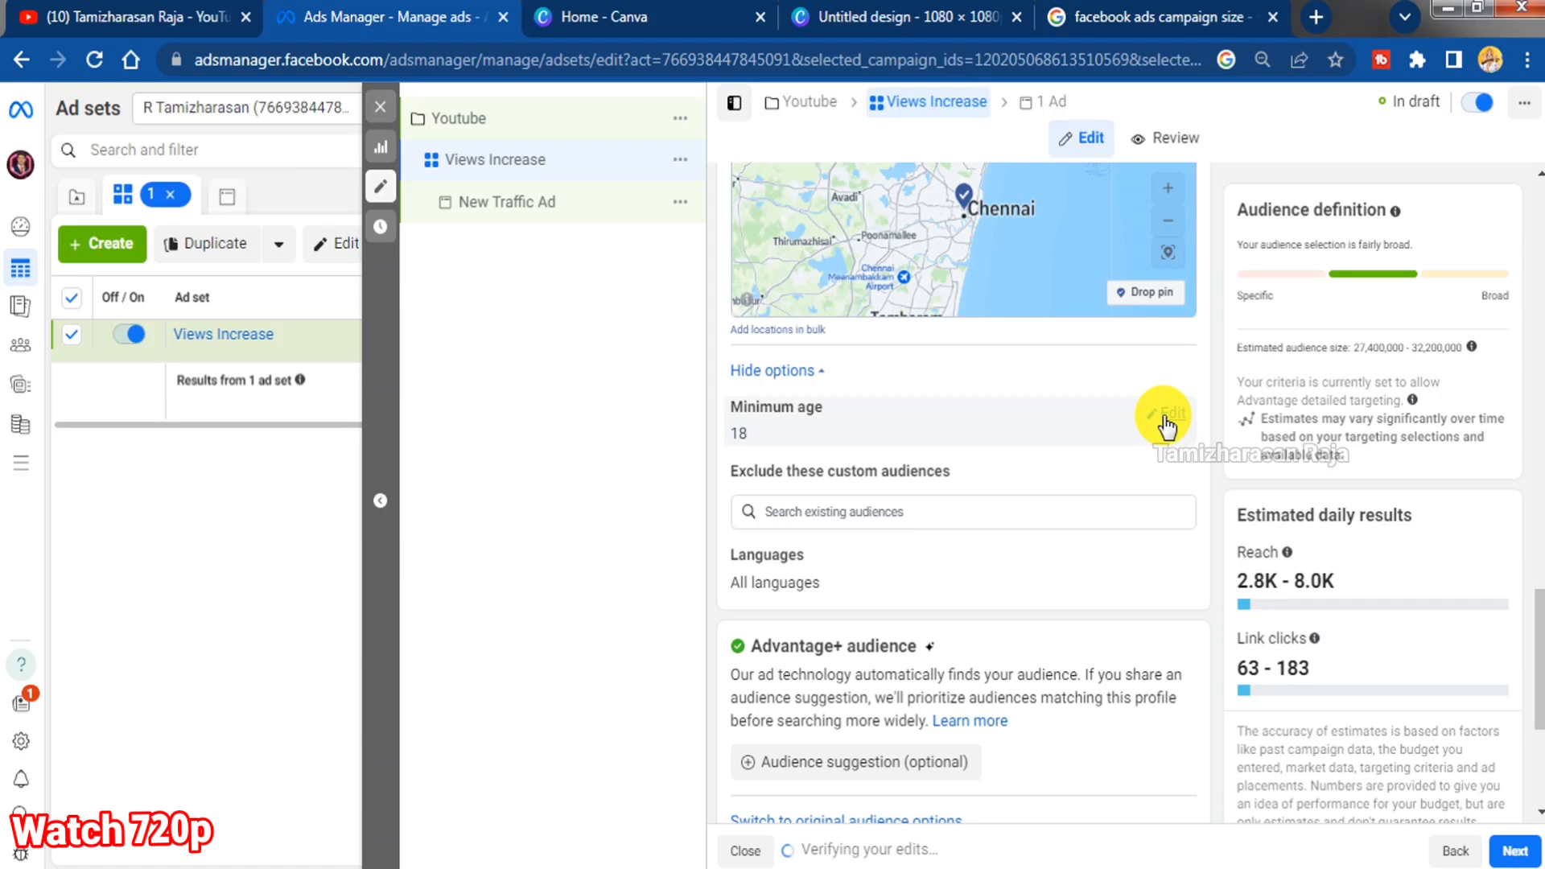
pyautogui.moveTo(882, 428)
pyautogui.click(755, 441)
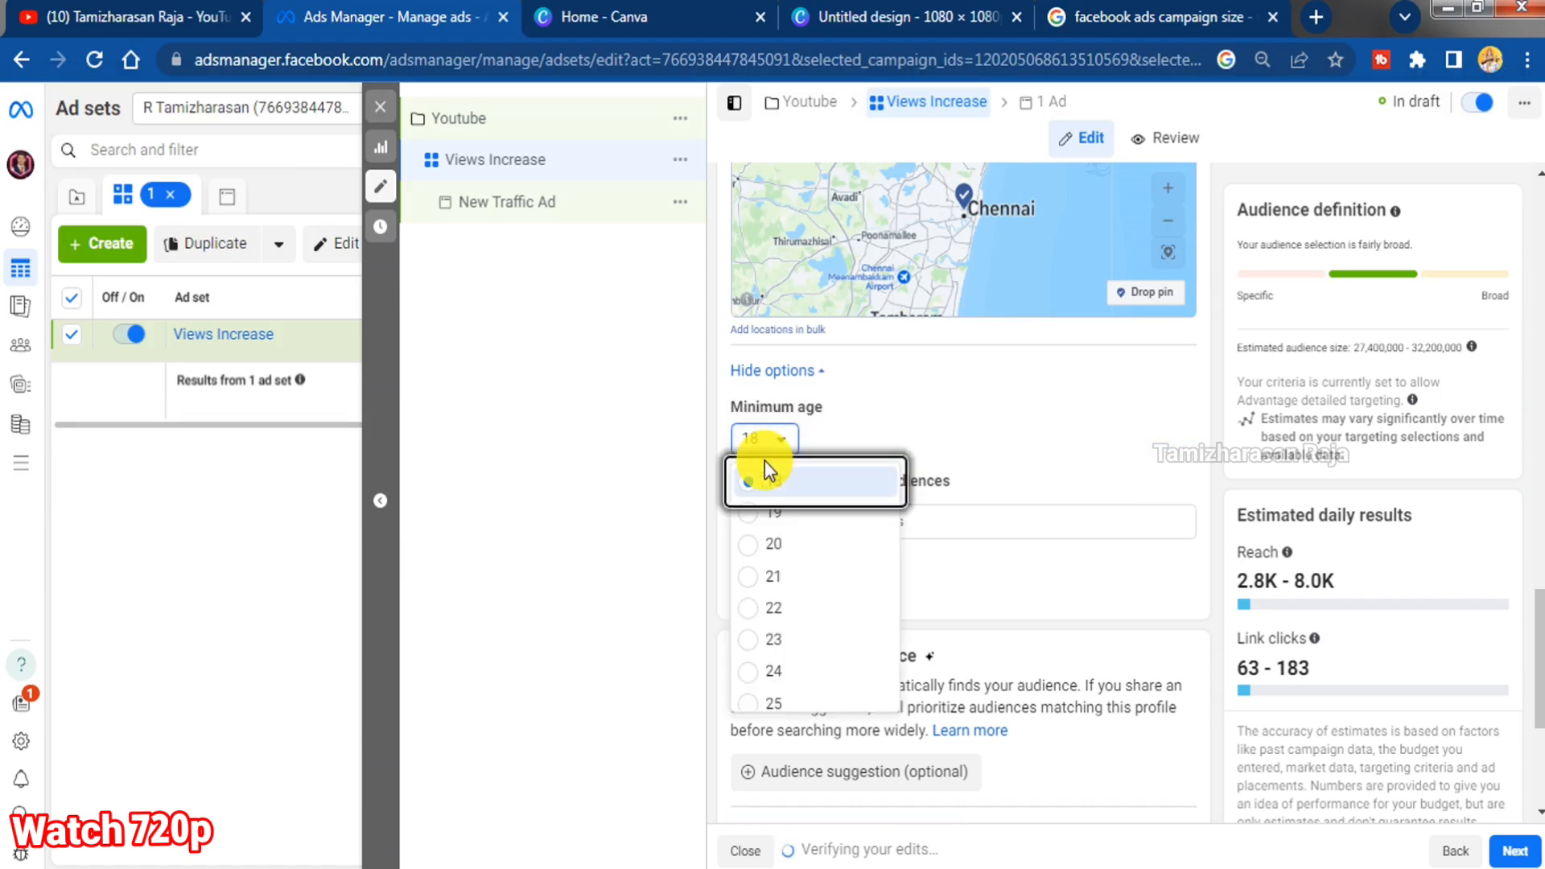
pyautogui.click(753, 641)
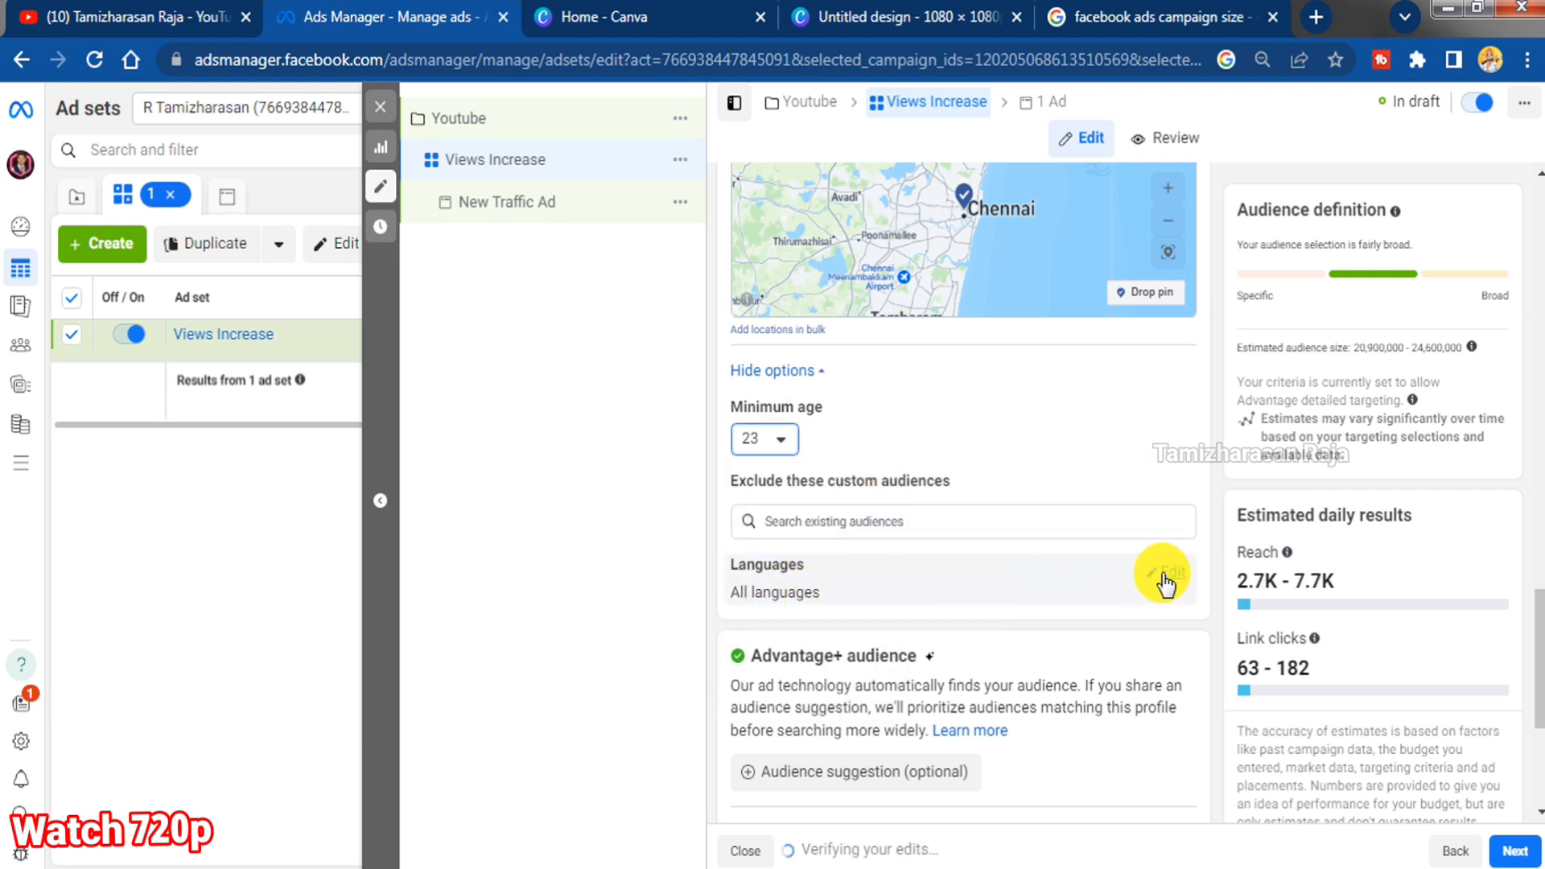
# Limit the audience languages to Tamil
pyautogui.click(1163, 573)
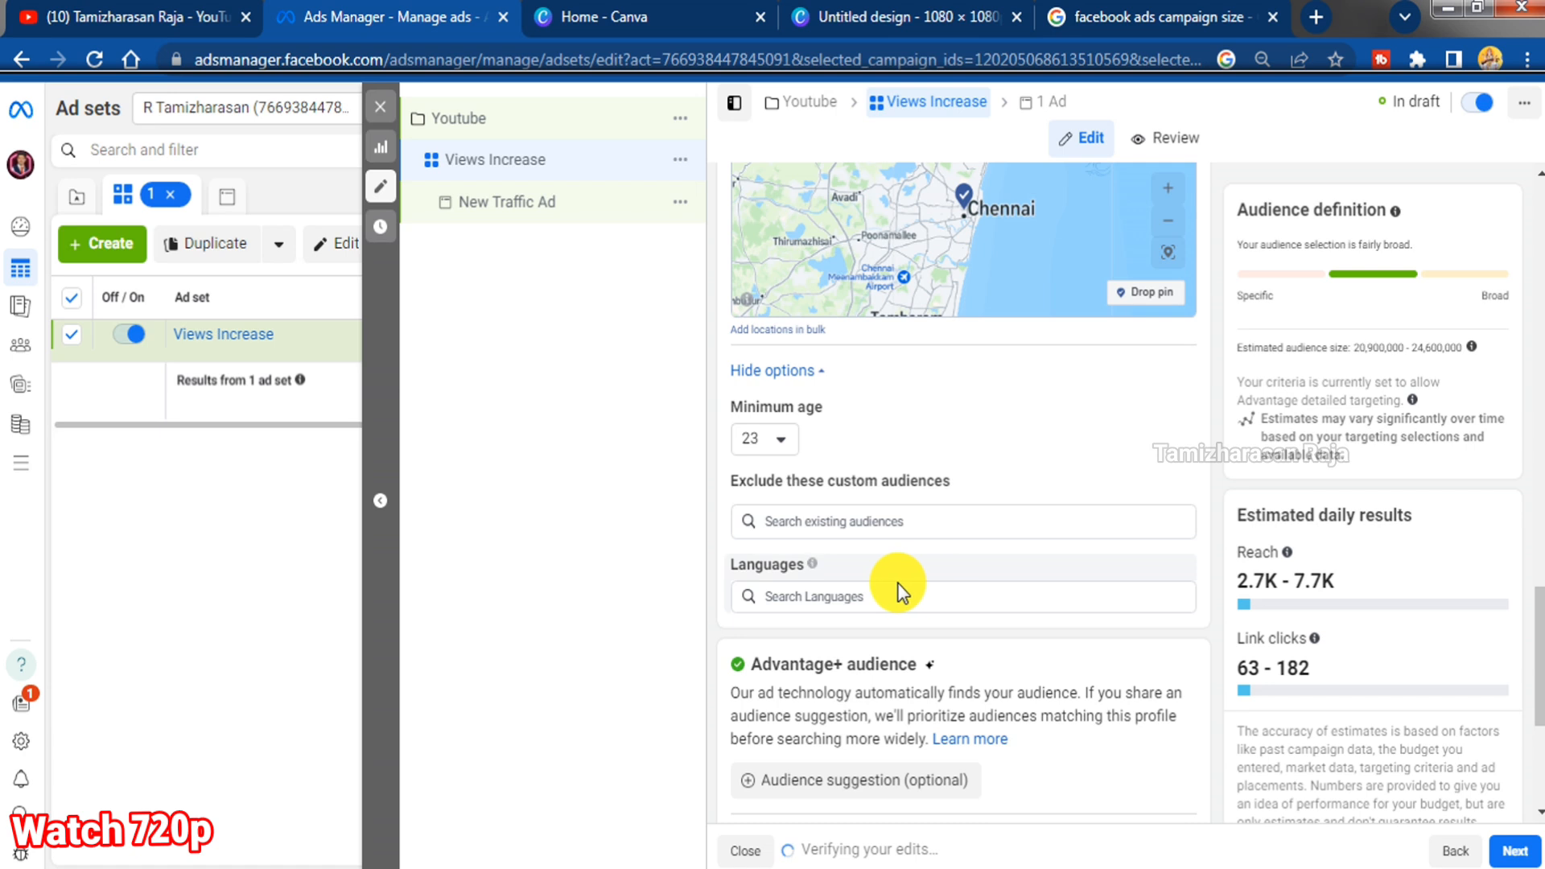
pyautogui.click(855, 596)
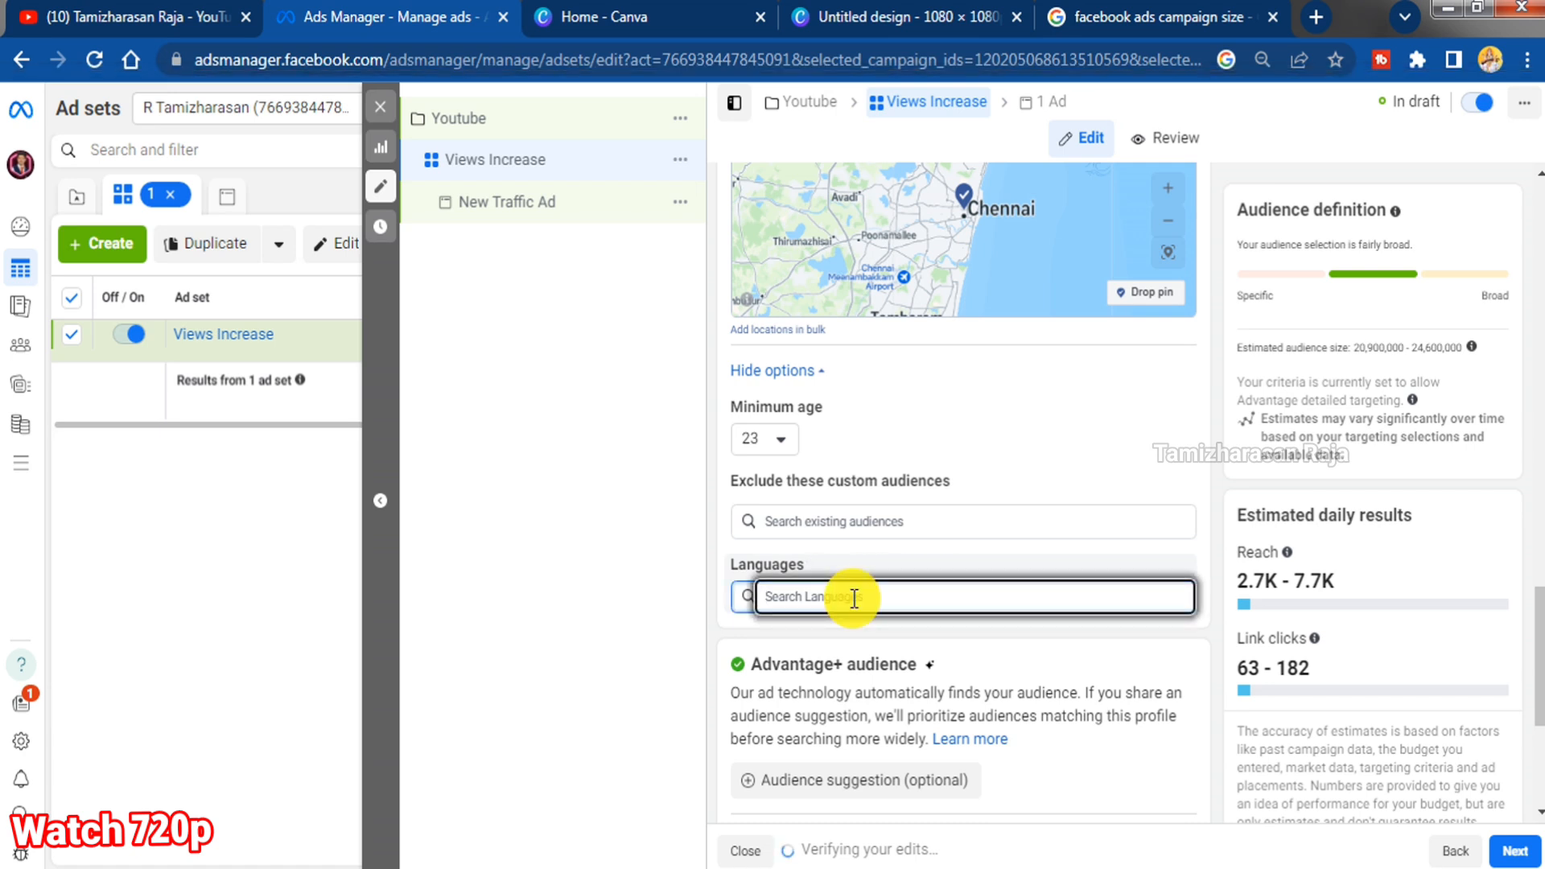
pyautogui.write('tamil')
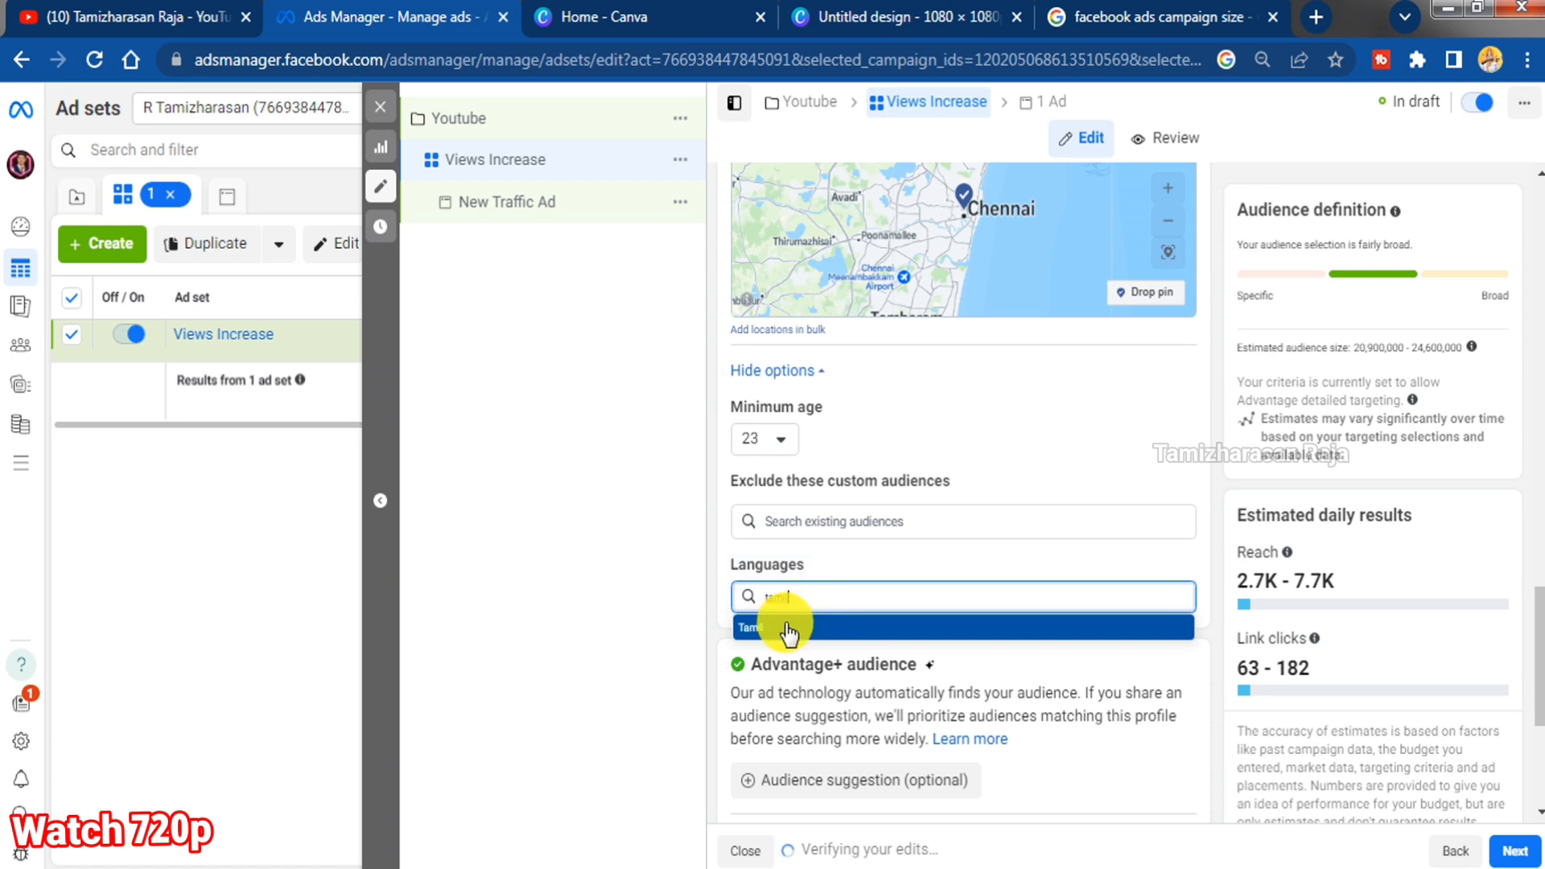
pyautogui.click(787, 629)
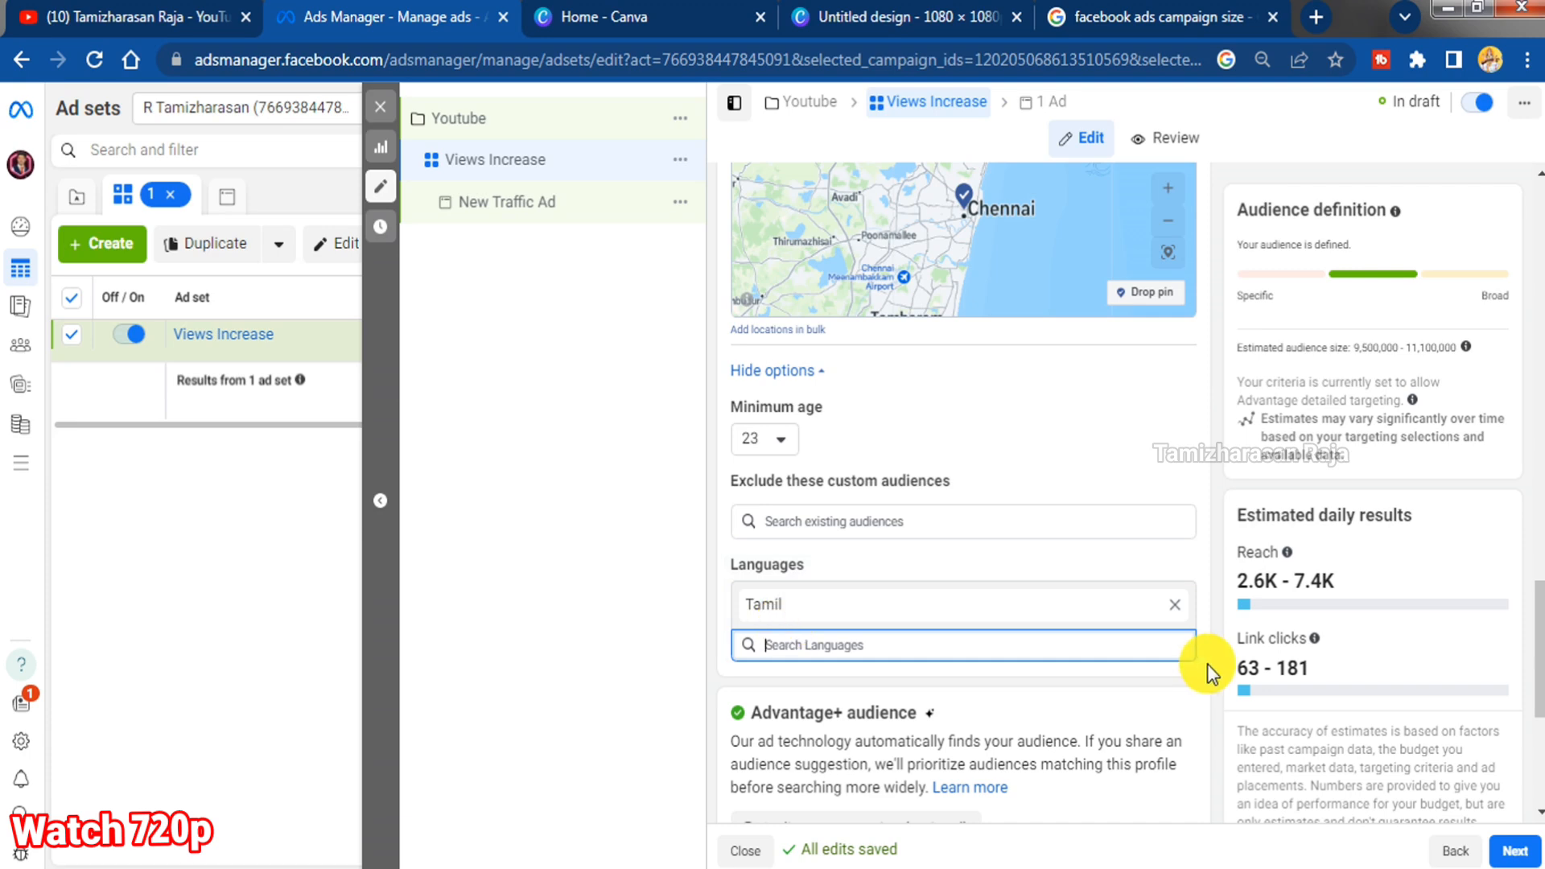
# Switch the ad set's placements from Advantage+ placements to Manual placements
pyautogui.scroll(-1, 1207, 664)
pyautogui.scroll(-3, 1206, 663)
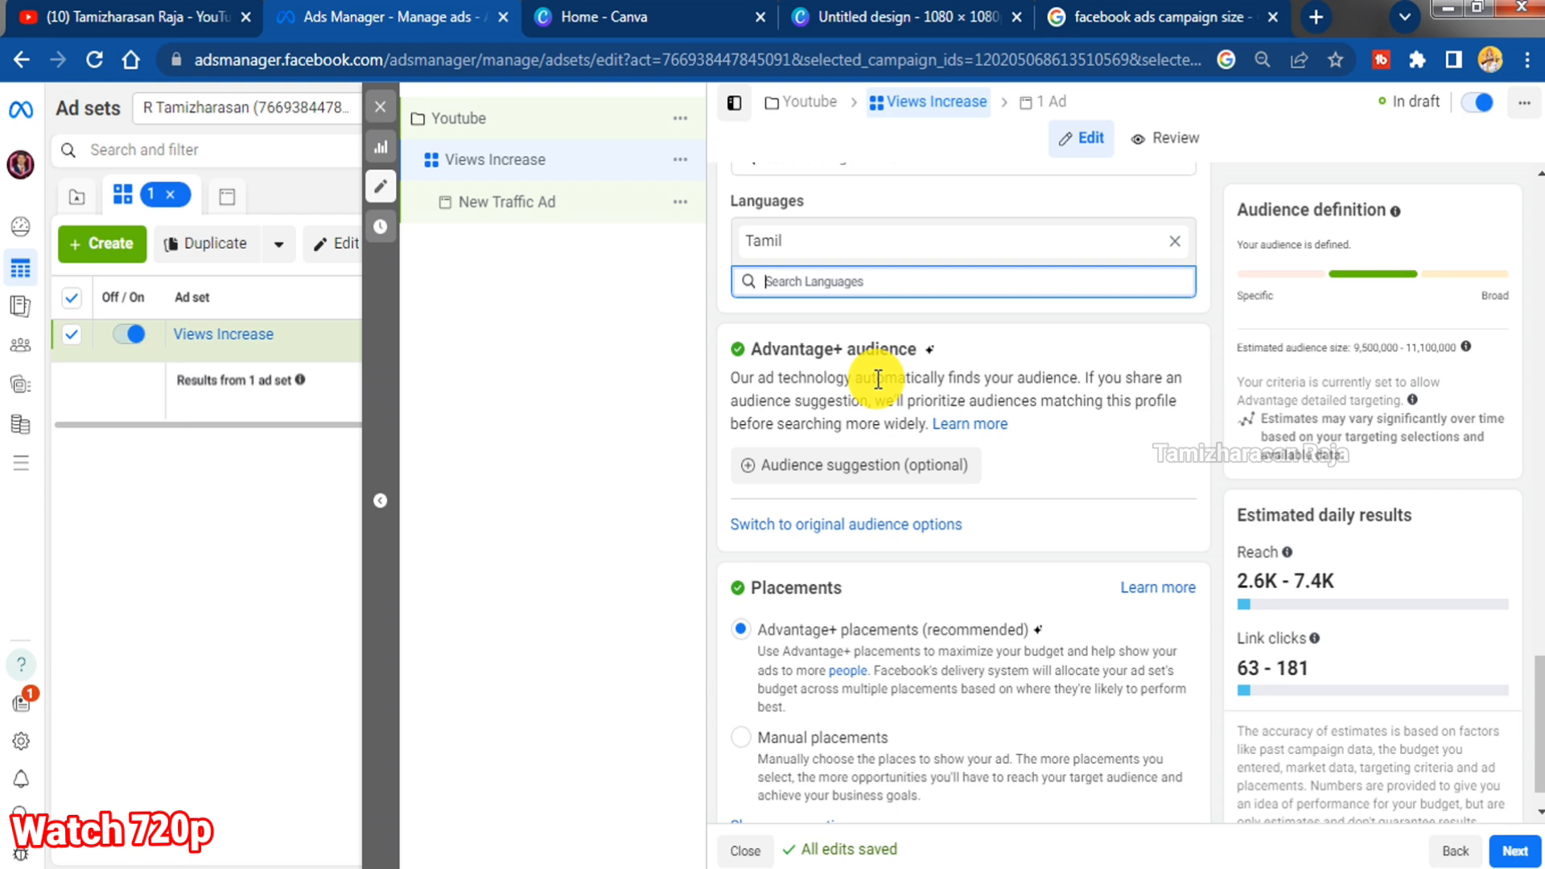
pyautogui.scroll(-1, 829, 459)
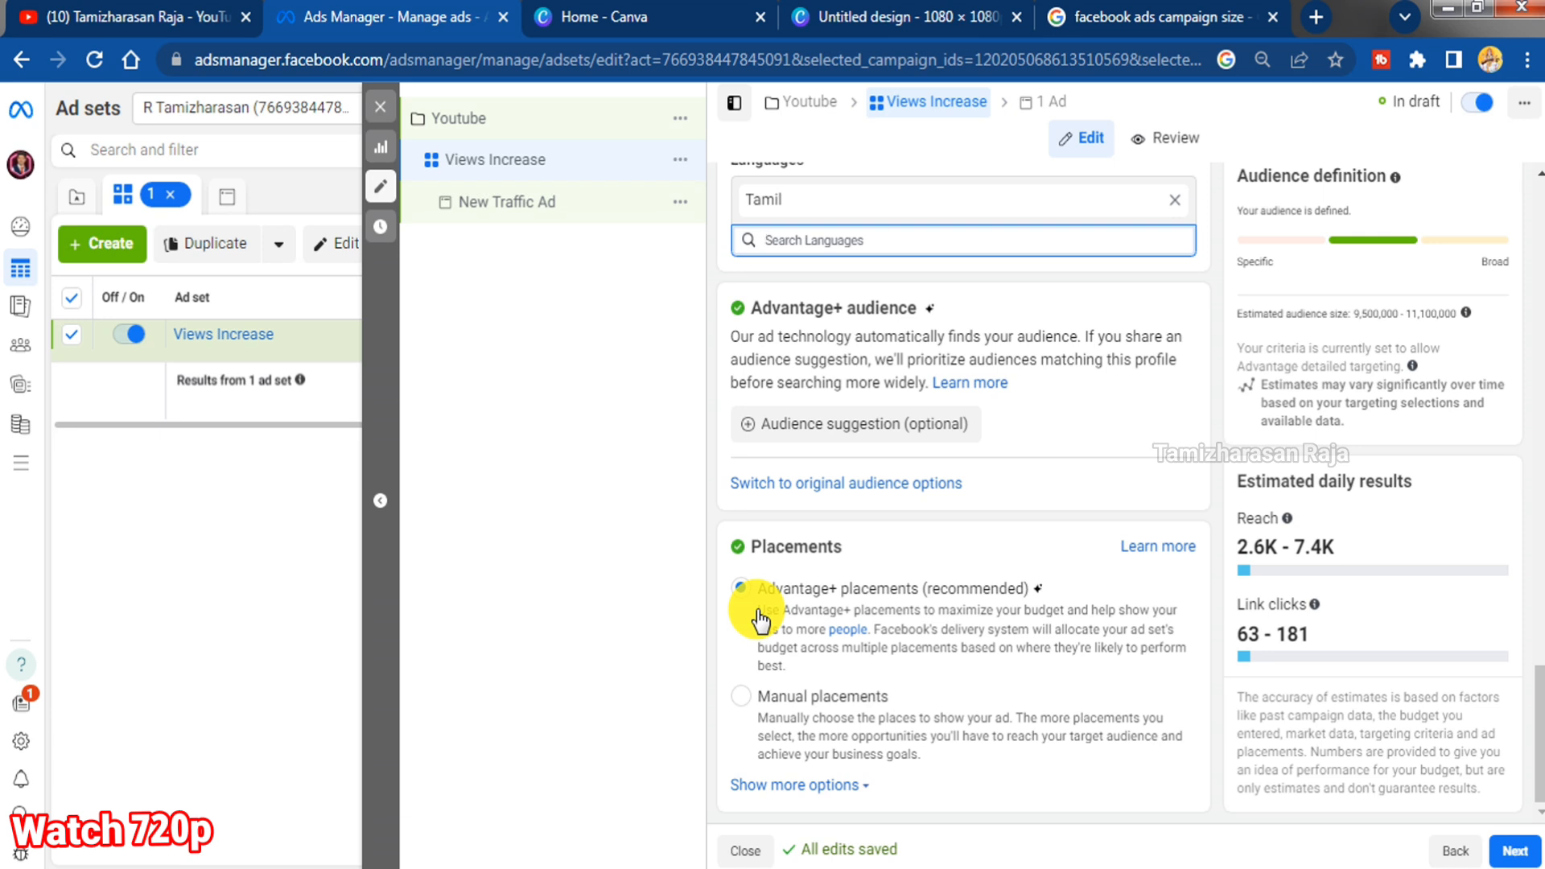
pyautogui.click(744, 701)
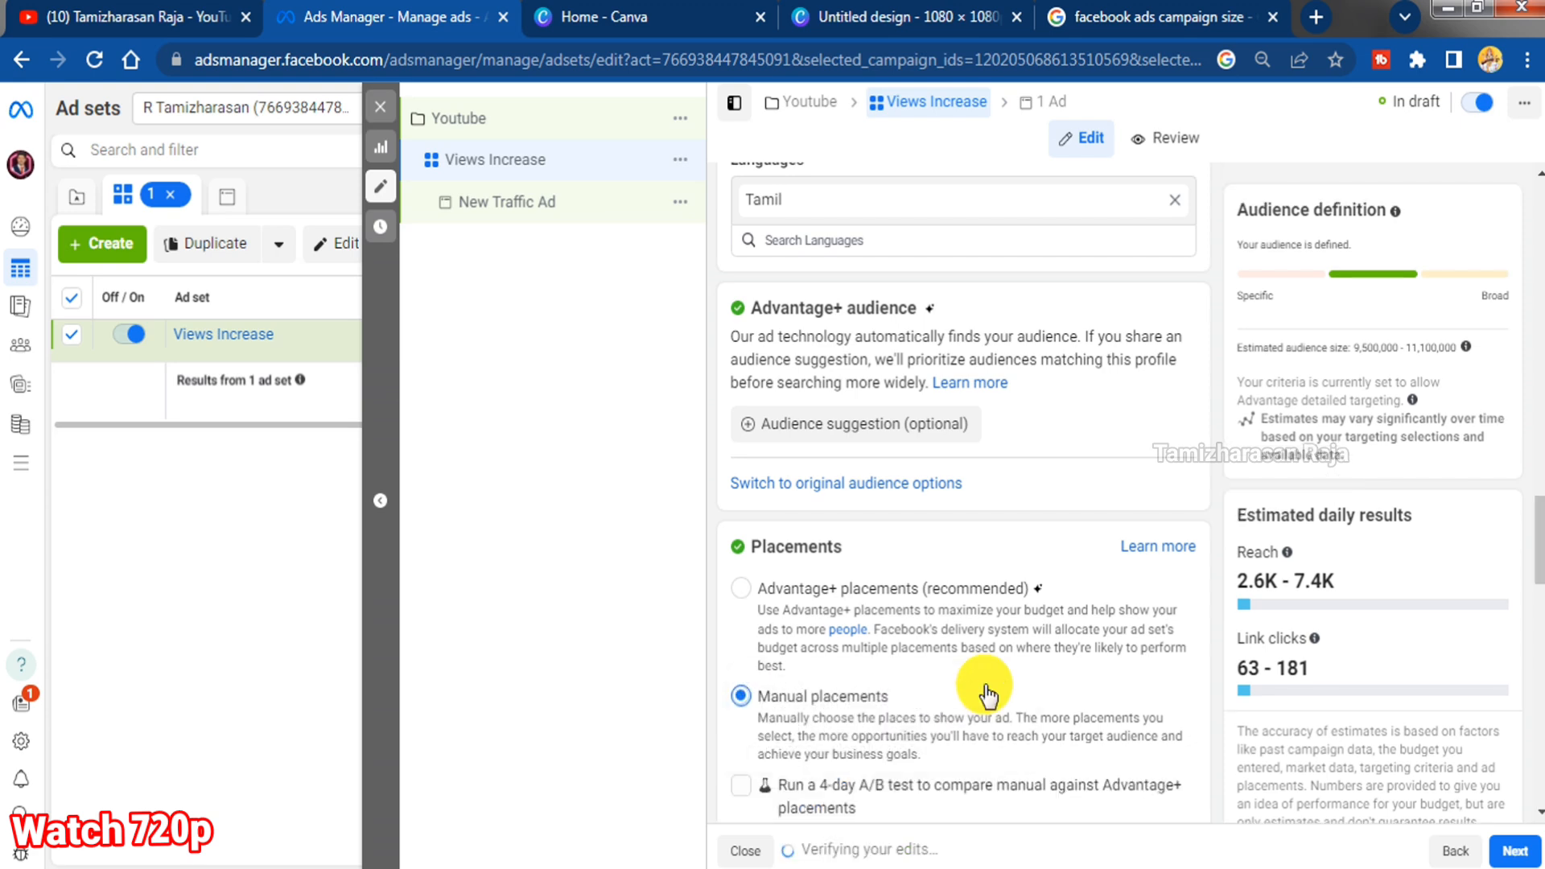
# Try mobile-only and desktop-only delivery in the placement devices setting and return it to all devices
pyautogui.scroll(-3, 984, 688)
pyautogui.scroll(-1, 983, 683)
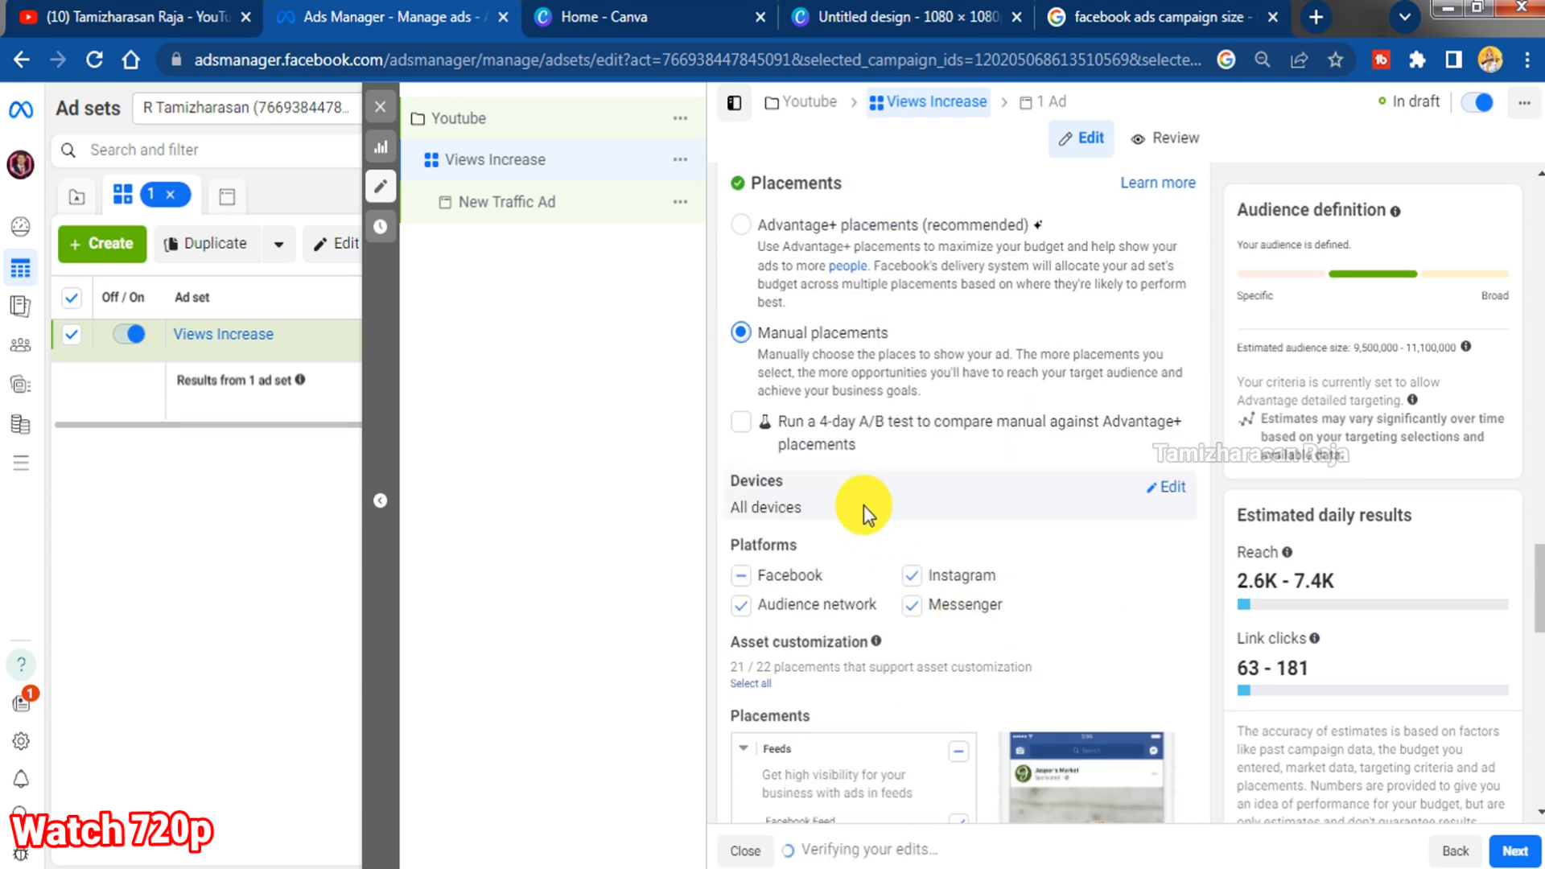
pyautogui.click(1173, 493)
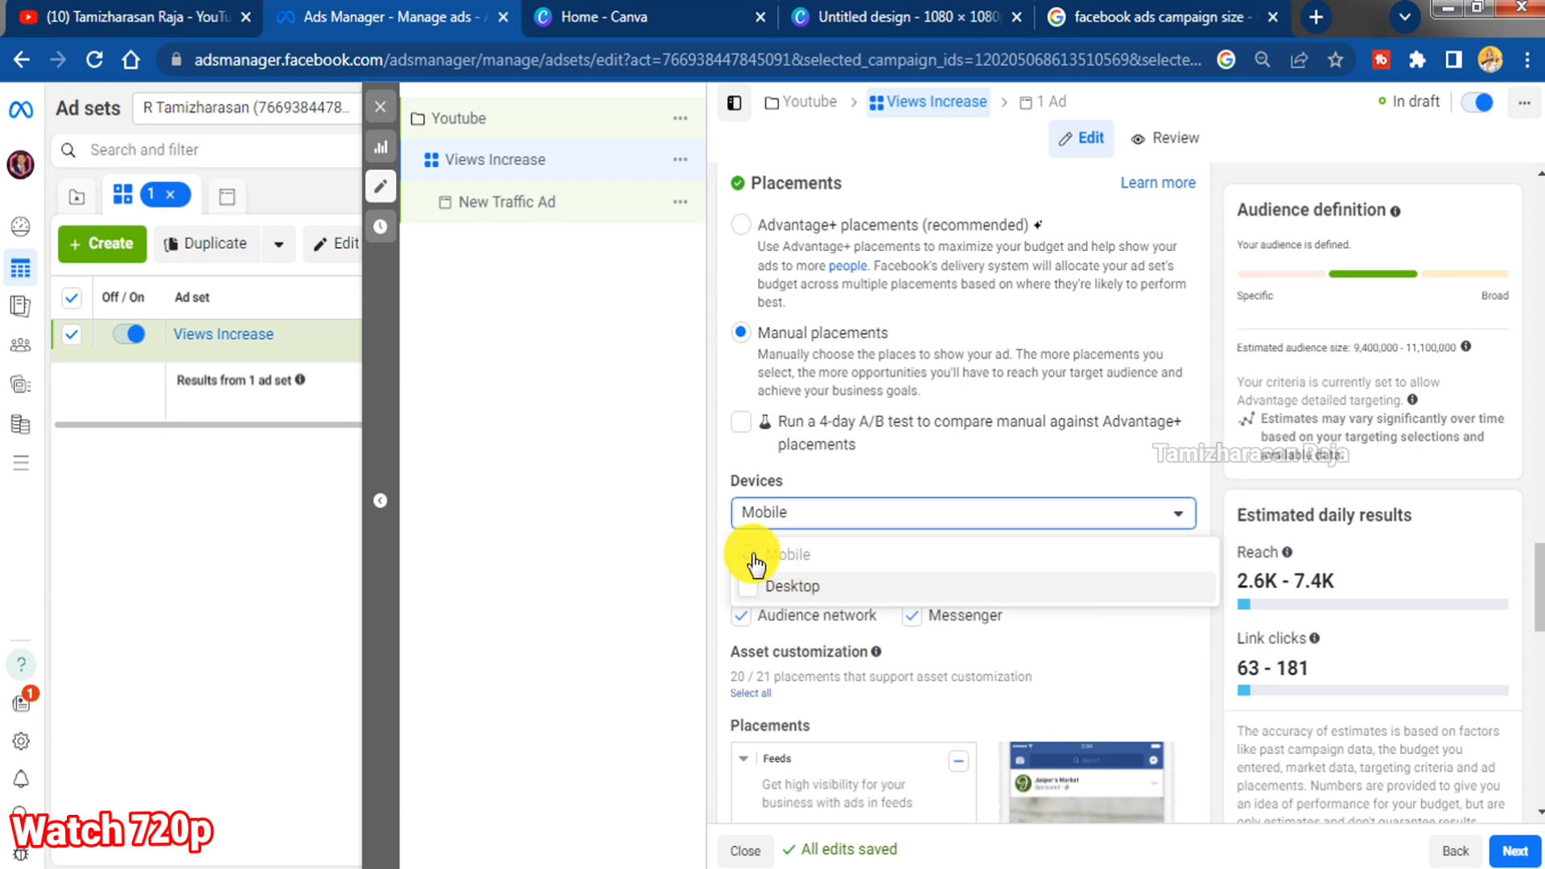
pyautogui.click(784, 586)
pyautogui.click(814, 555)
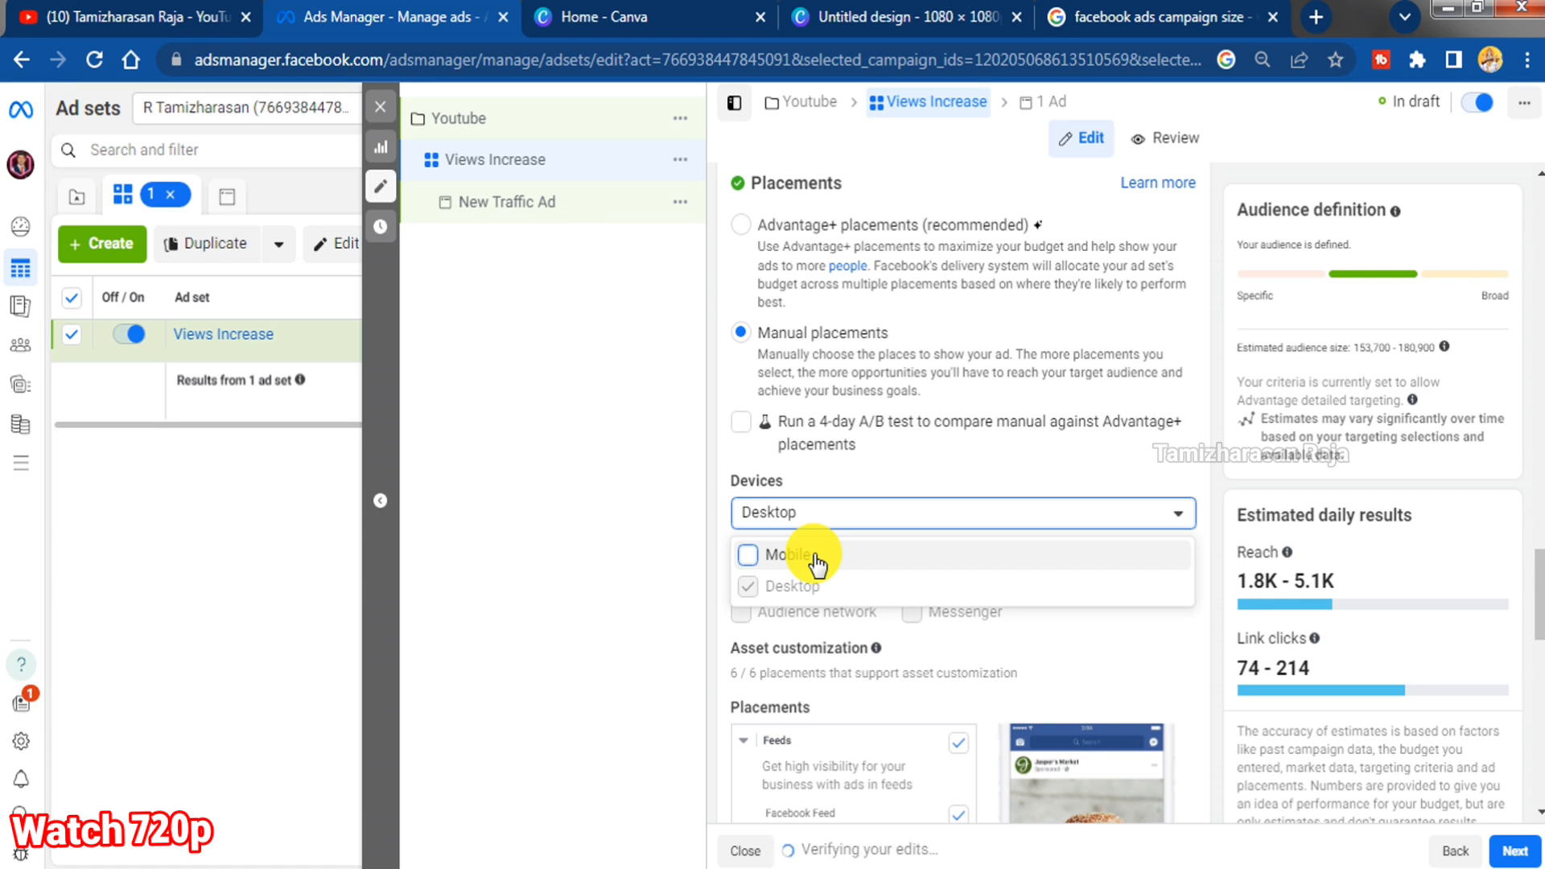
pyautogui.click(815, 557)
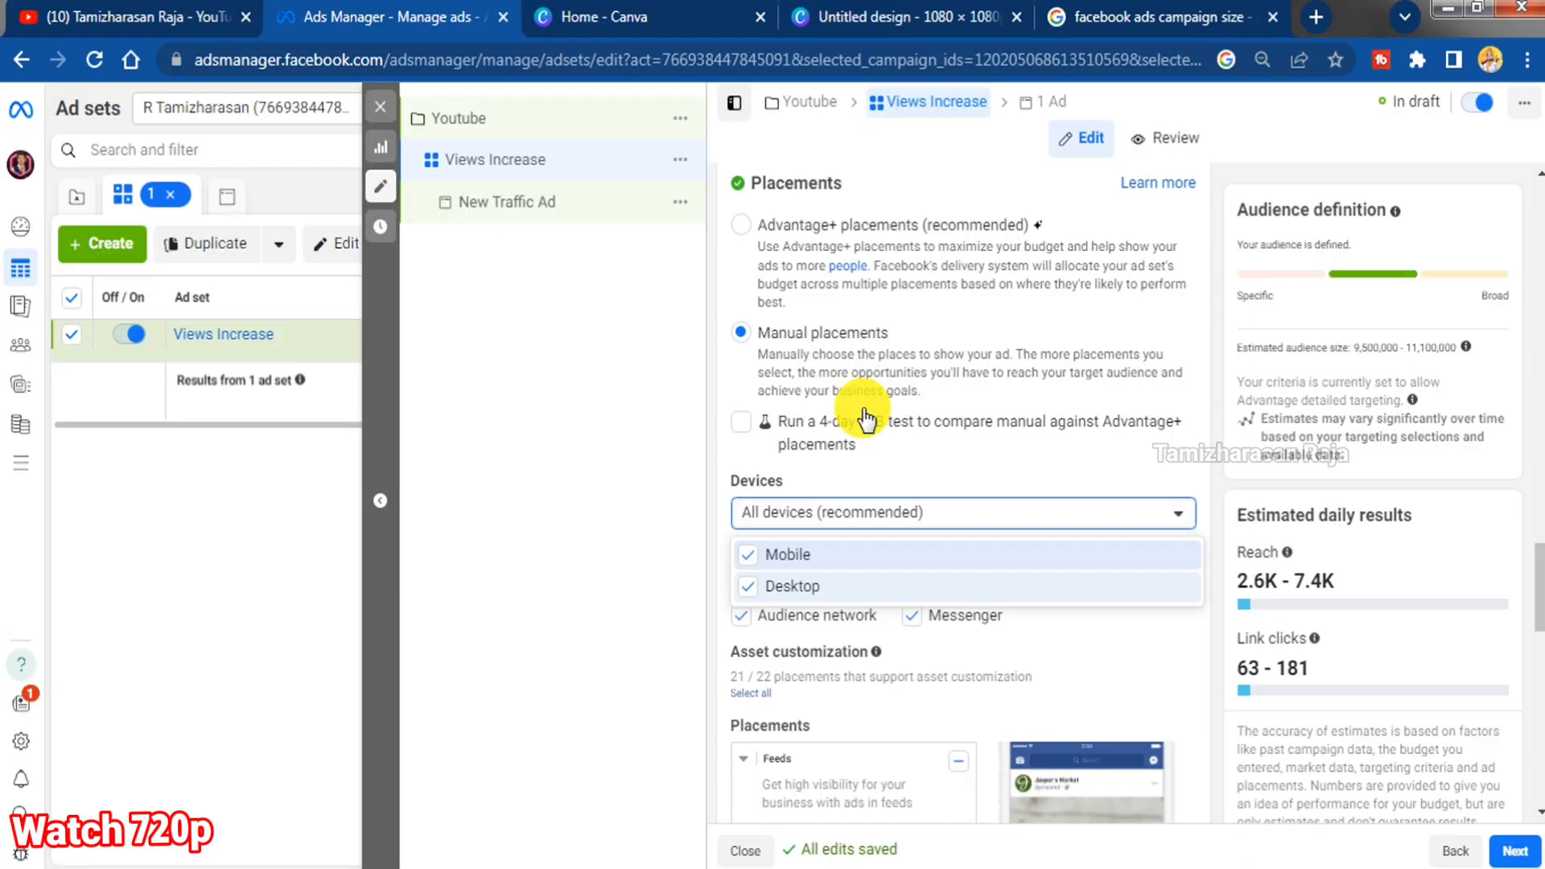
pyautogui.click(1207, 471)
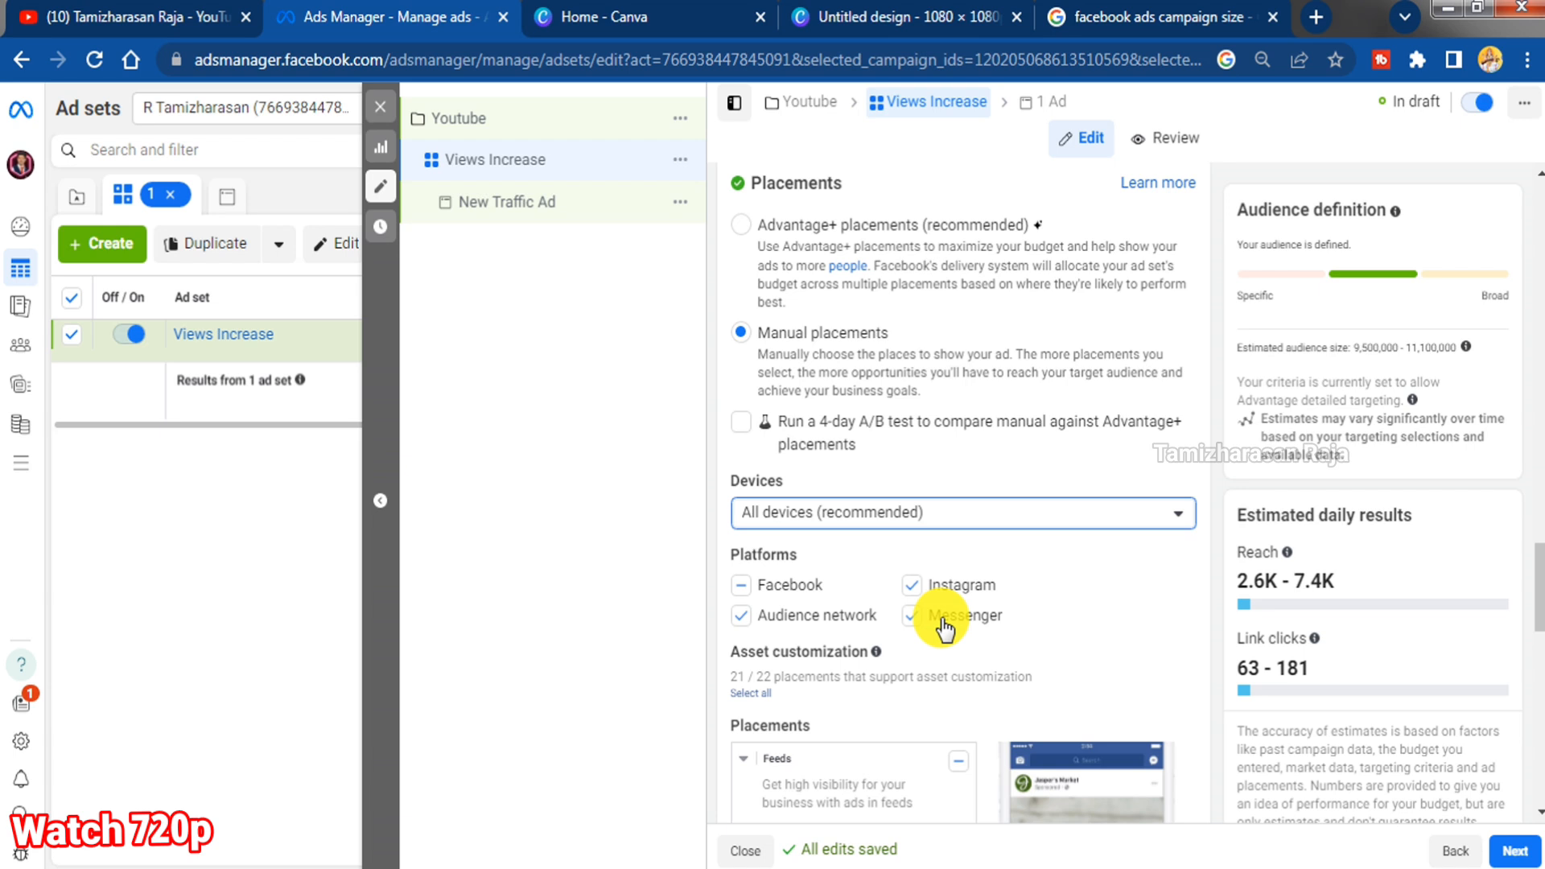
# Exclude Messenger and Audience network from the ad platforms and fully select Facebook, keeping Instagram selected
pyautogui.click(911, 615)
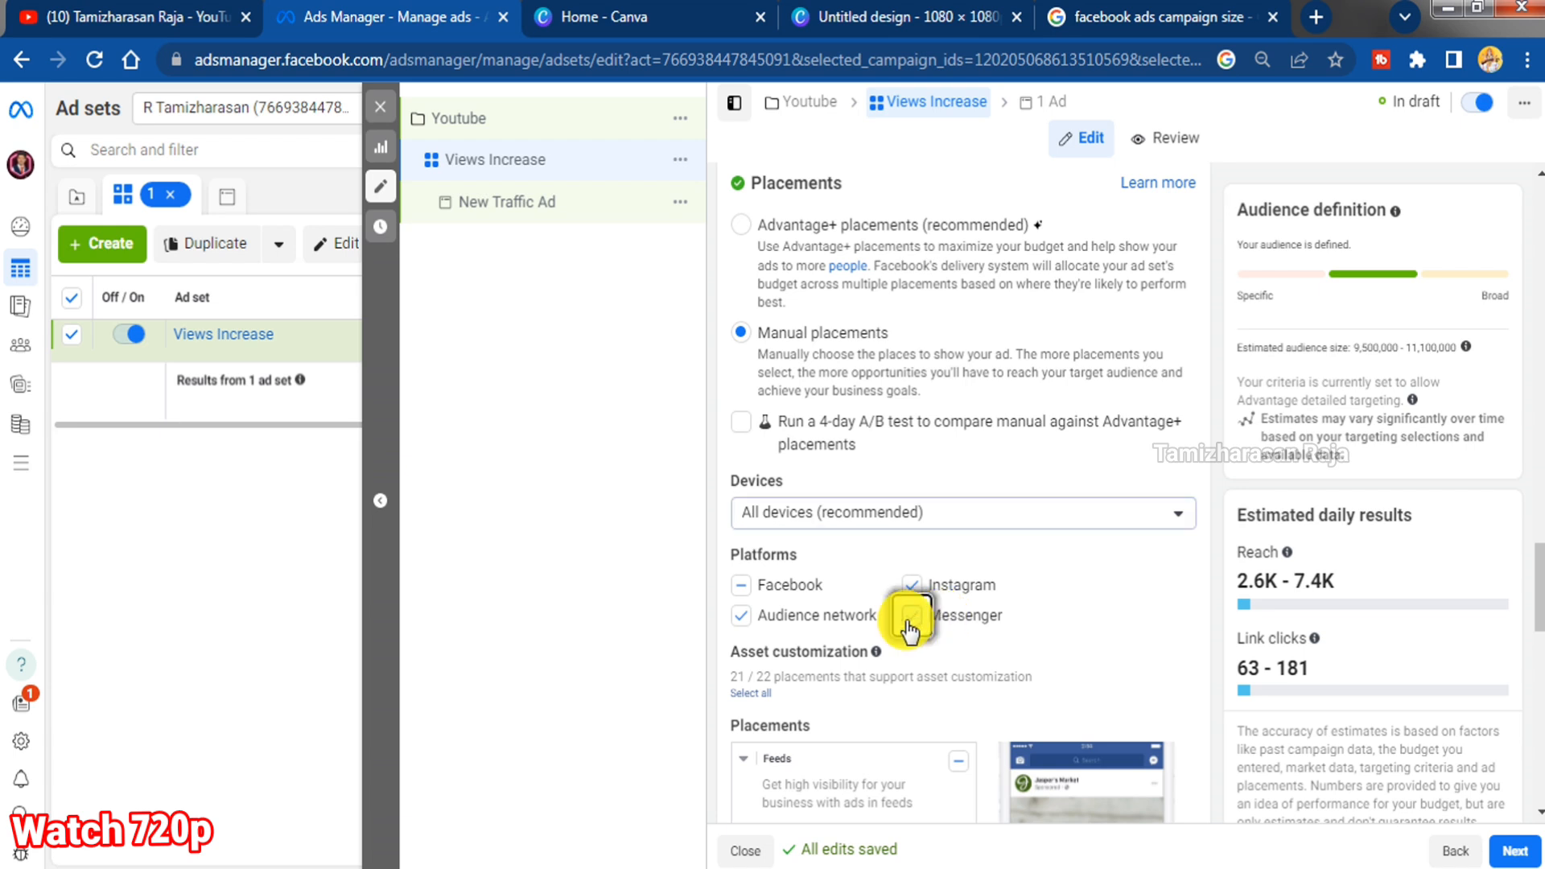
pyautogui.click(742, 619)
pyautogui.click(740, 583)
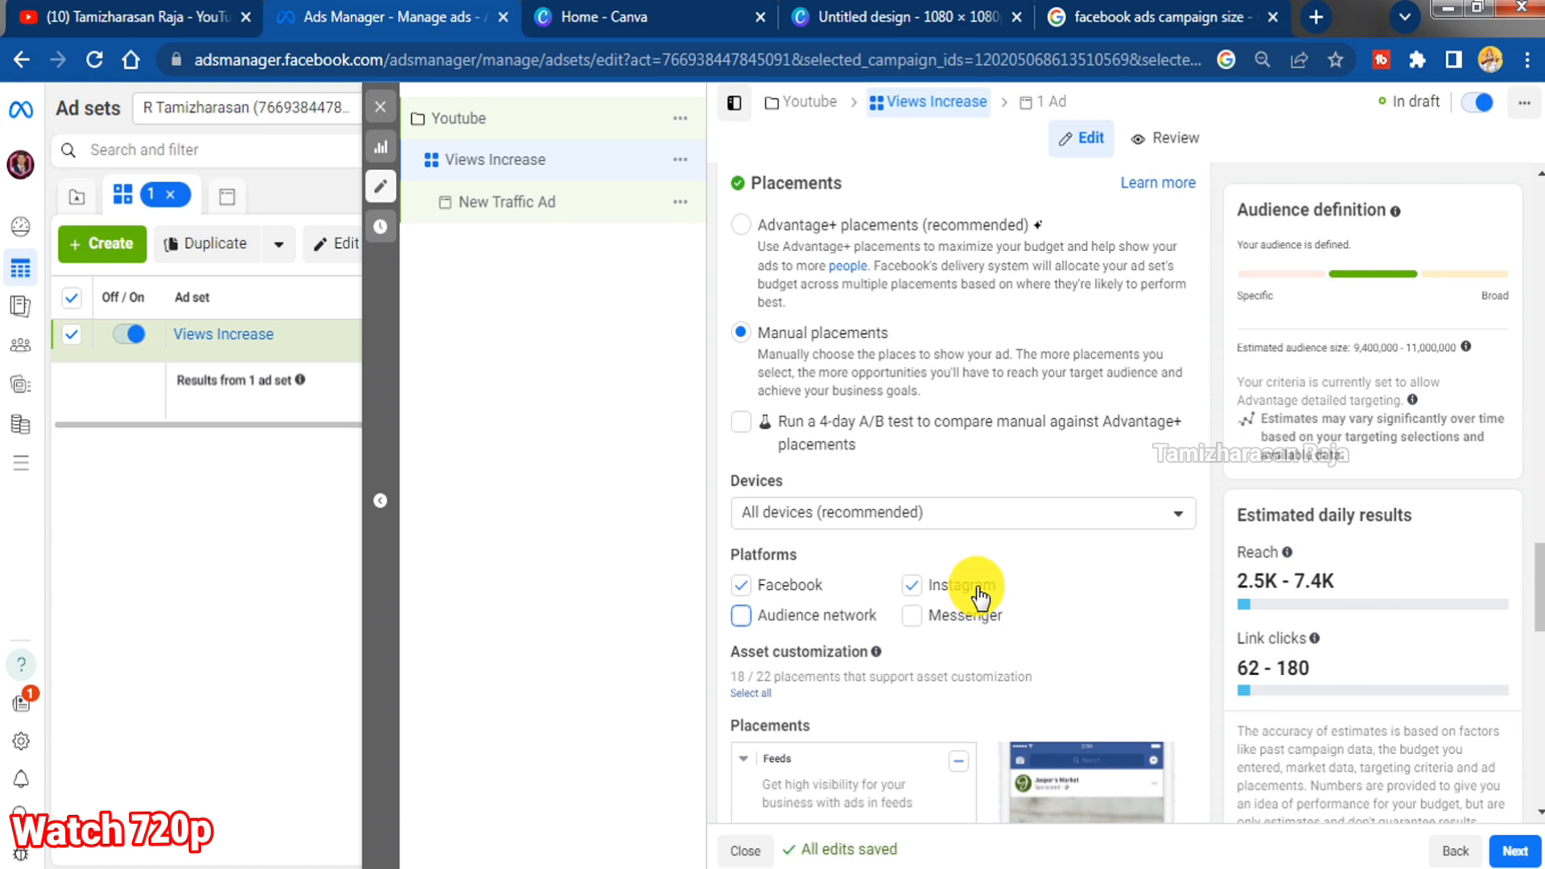
pyautogui.scroll(-6, 977, 591)
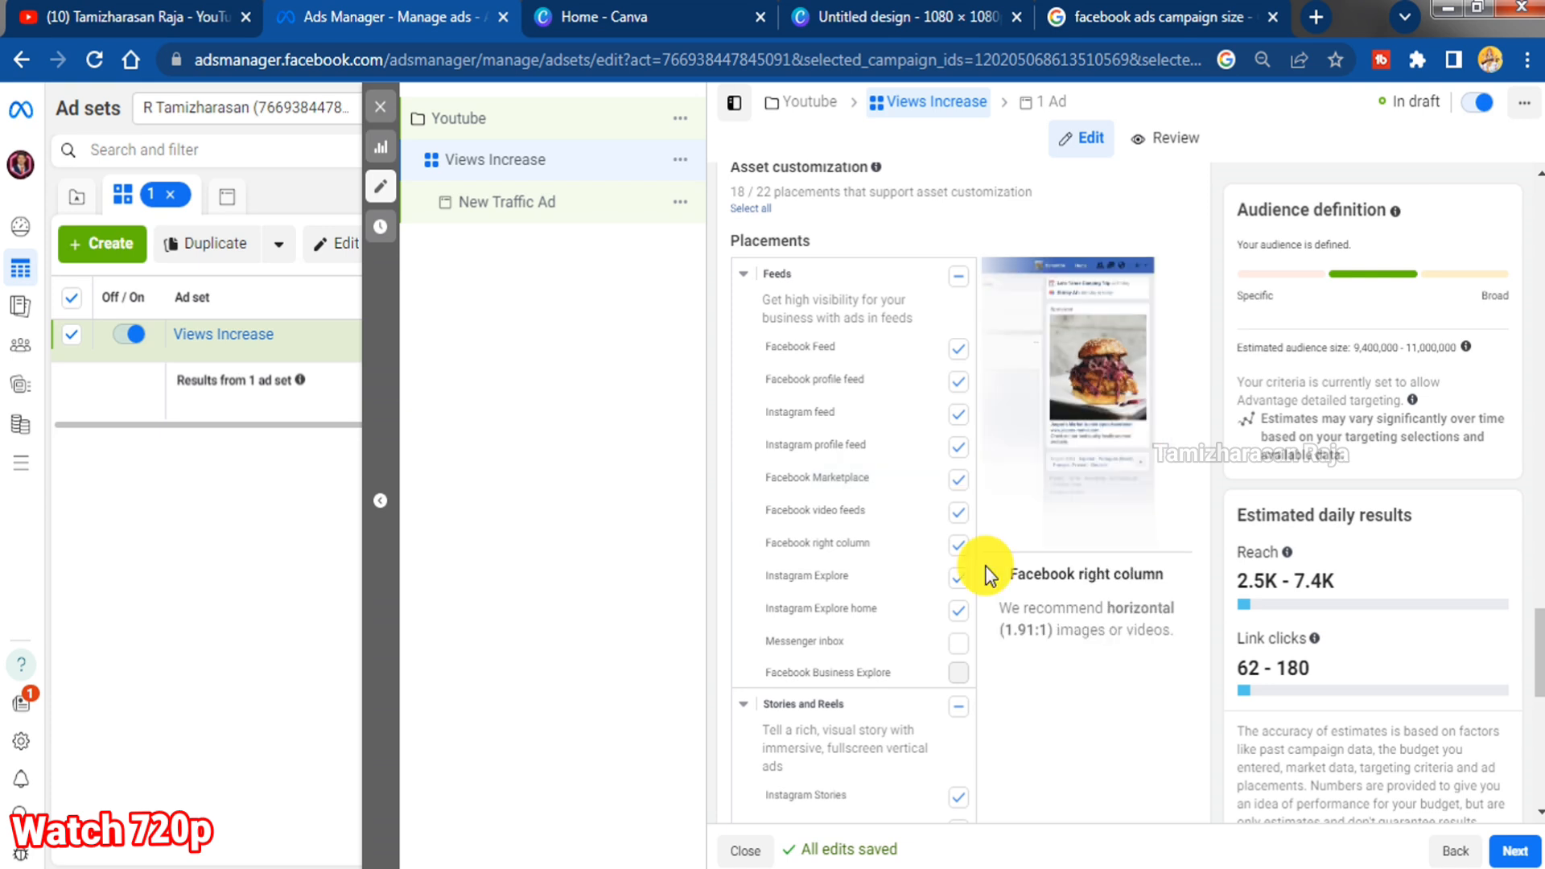
# Review the remaining manual placements and continue from the ad set to the ad's settings
pyautogui.scroll(6, 988, 574)
pyautogui.scroll(-5, 988, 573)
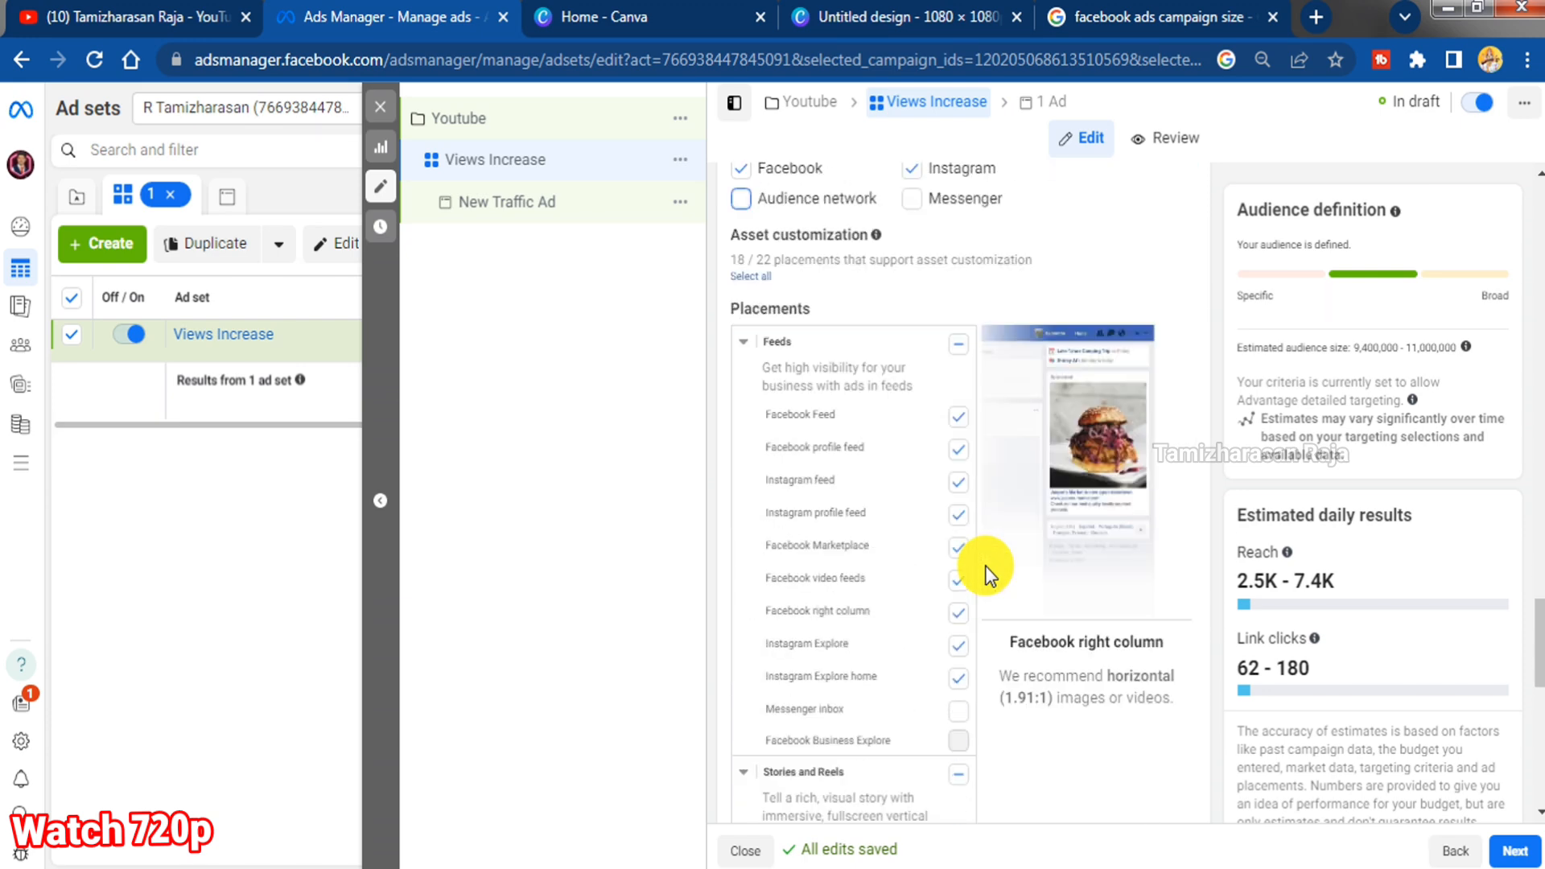
pyautogui.scroll(-10, 985, 569)
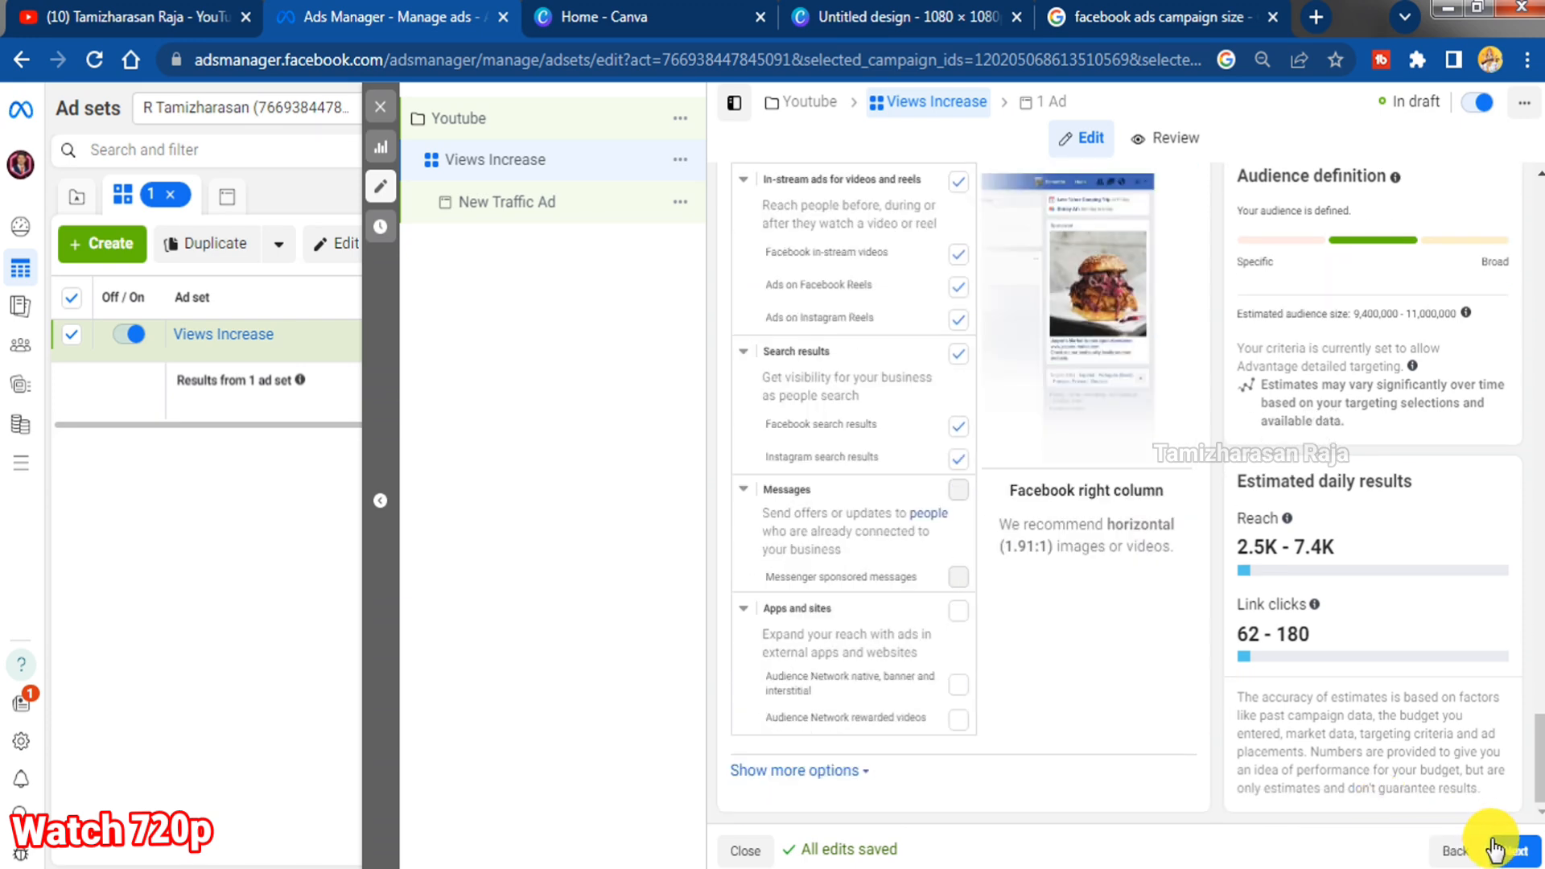
pyautogui.click(1513, 851)
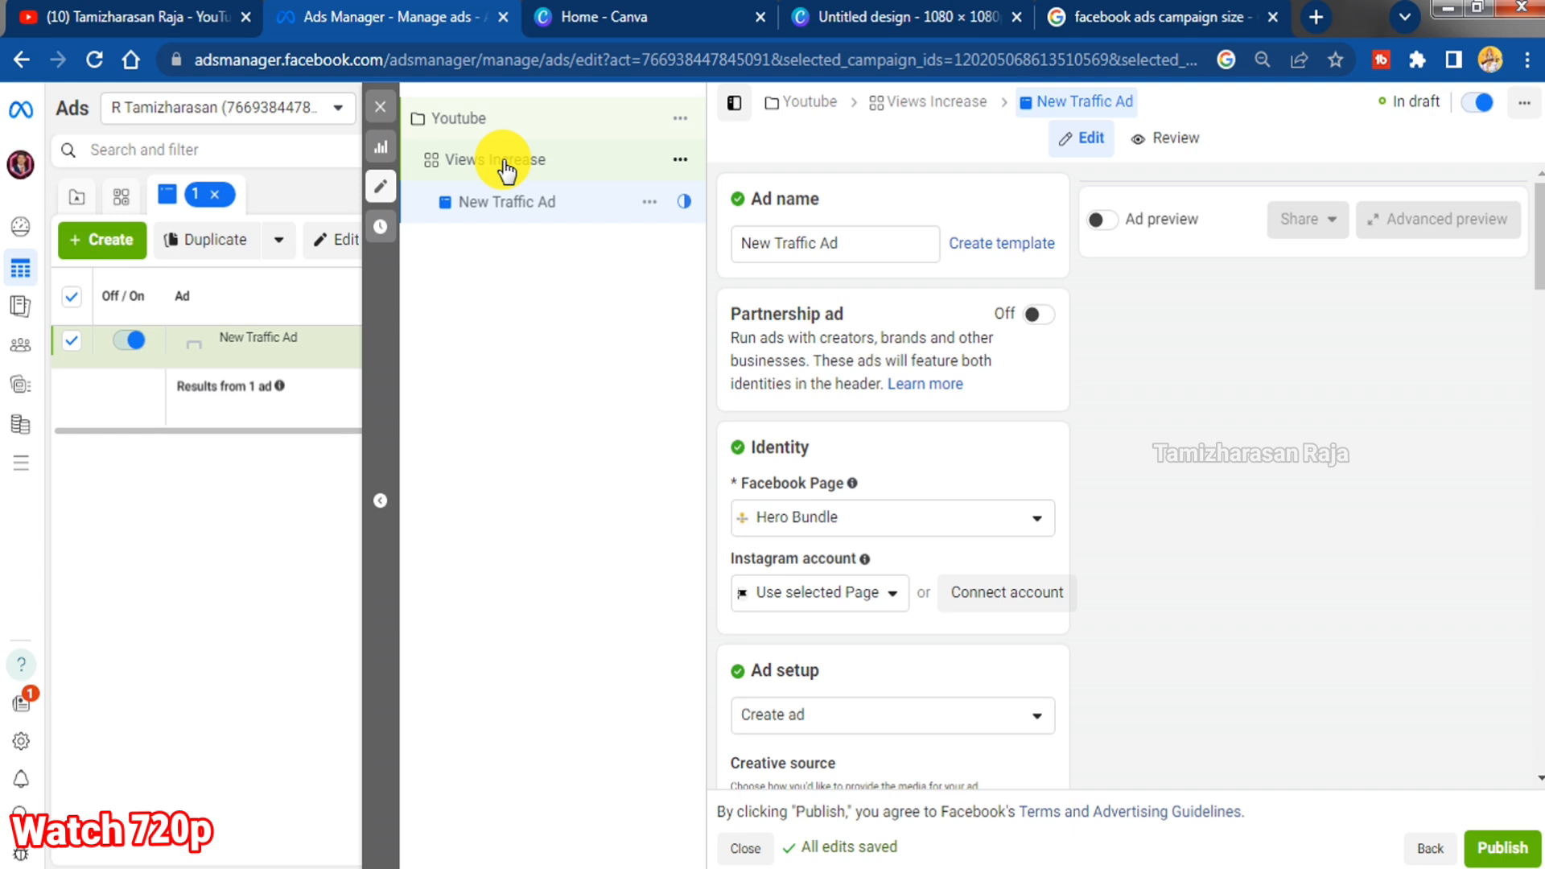
# Rename the new traffic ad to 1
pyautogui.click(857, 244)
pyautogui.tripleClick(857, 244)
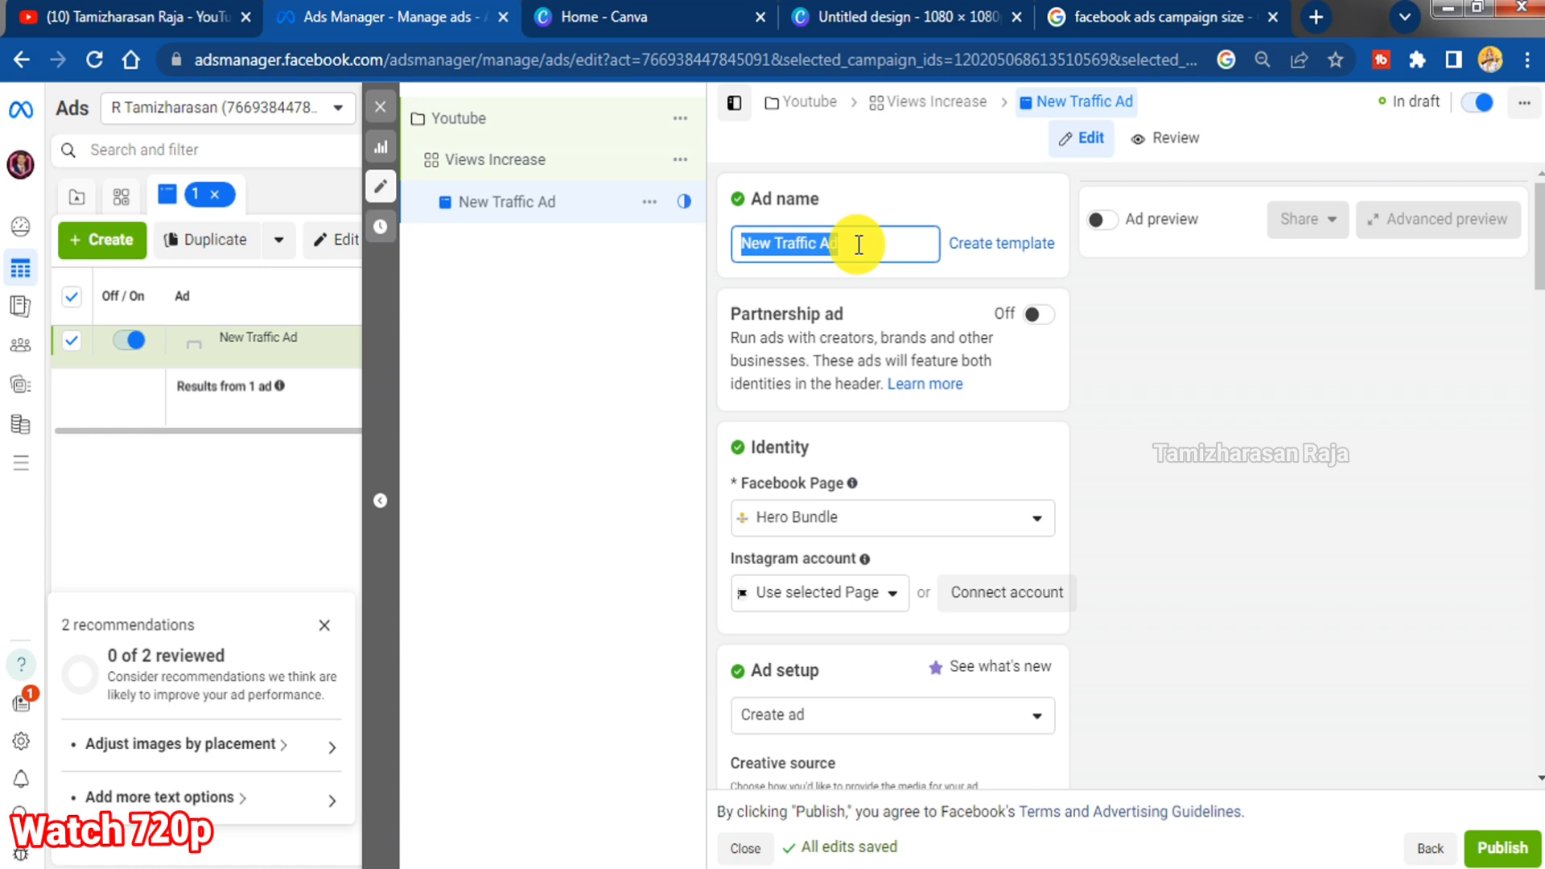
pyautogui.write('1')
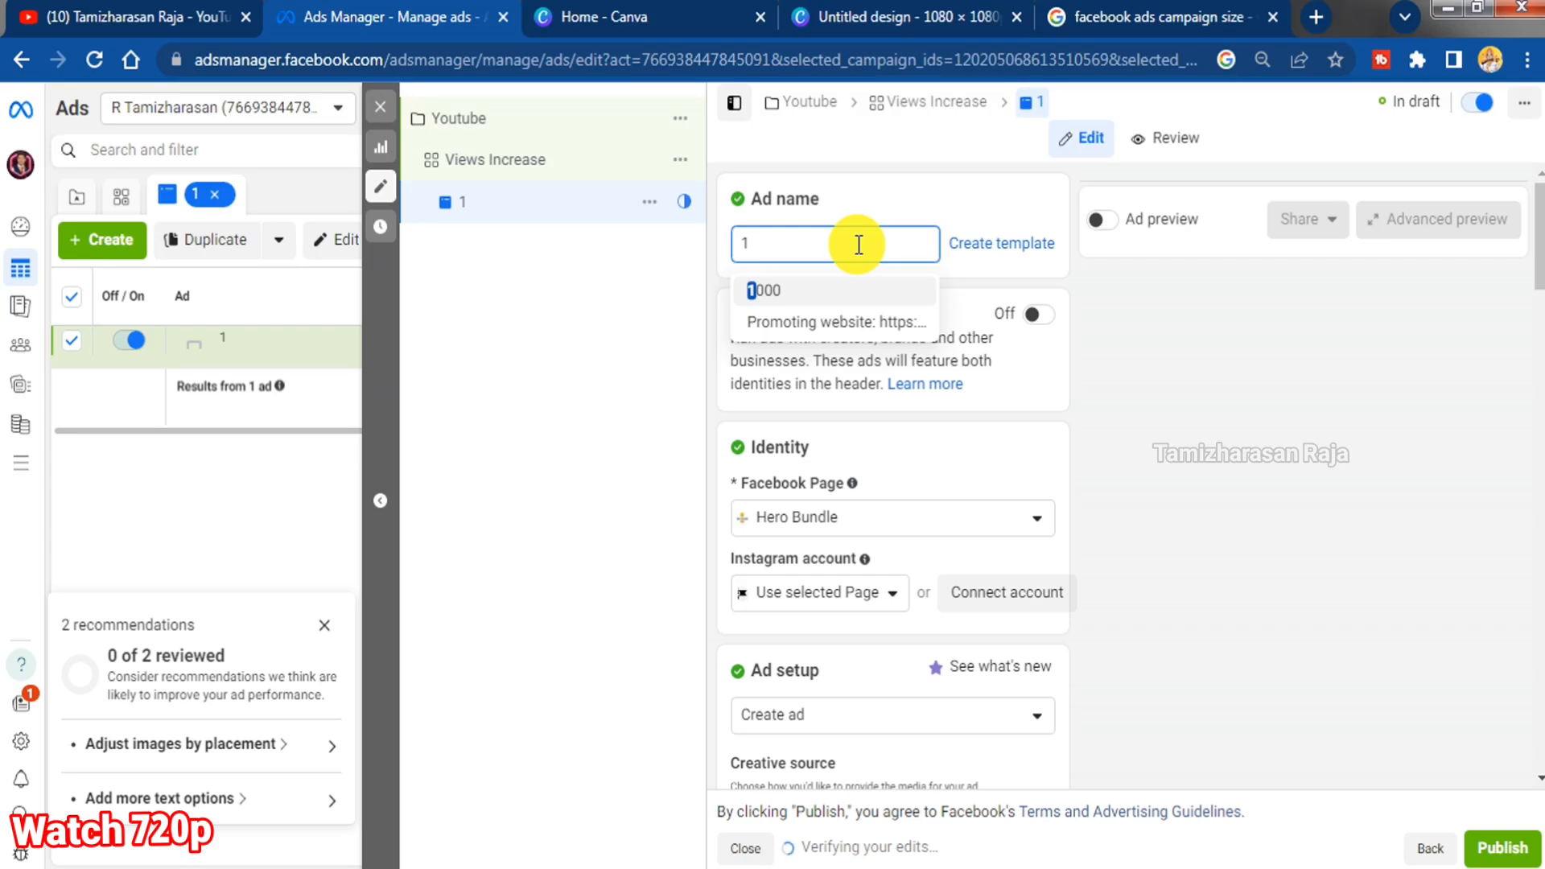
# Set the ad's identity to the creator's own Facebook Page and keep the linked Instagram account selected
pyautogui.click(740, 448)
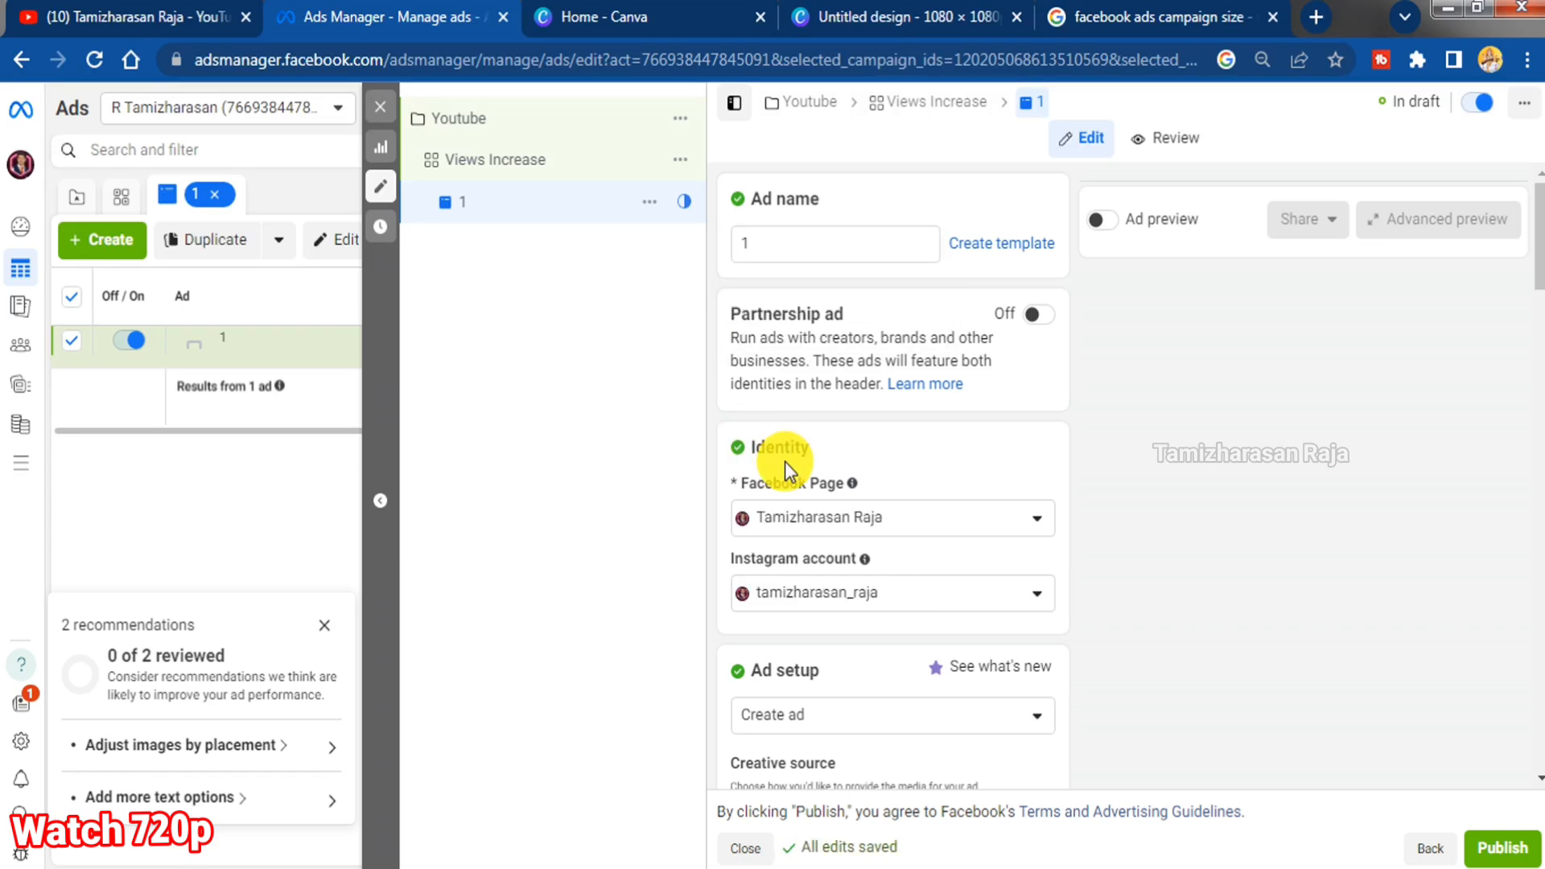
pyautogui.scroll(-1, 799, 445)
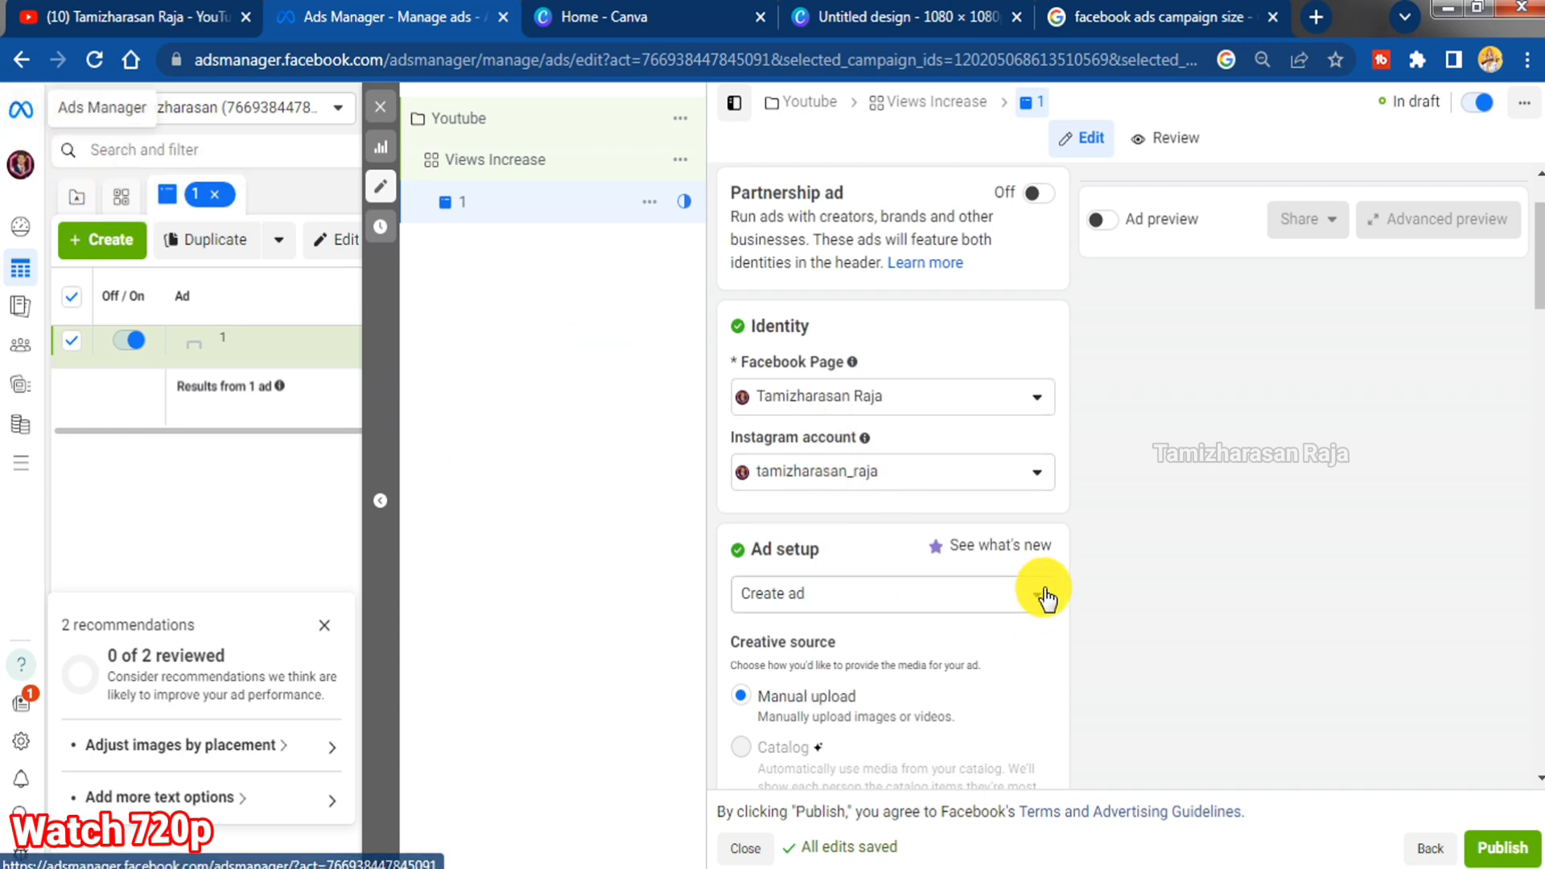
pyautogui.click(929, 473)
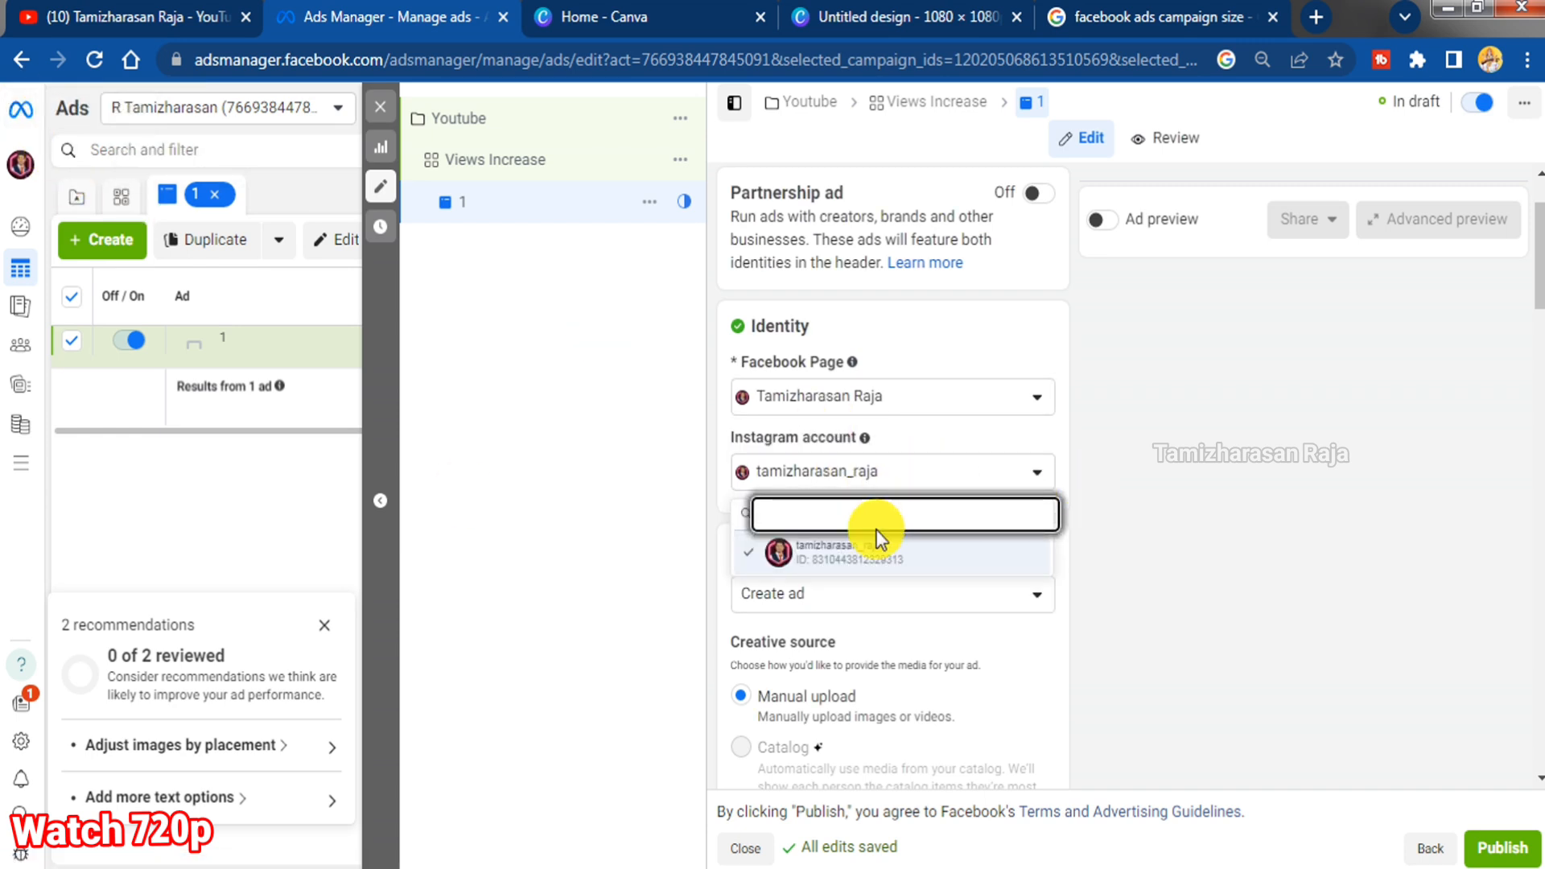
pyautogui.click(808, 595)
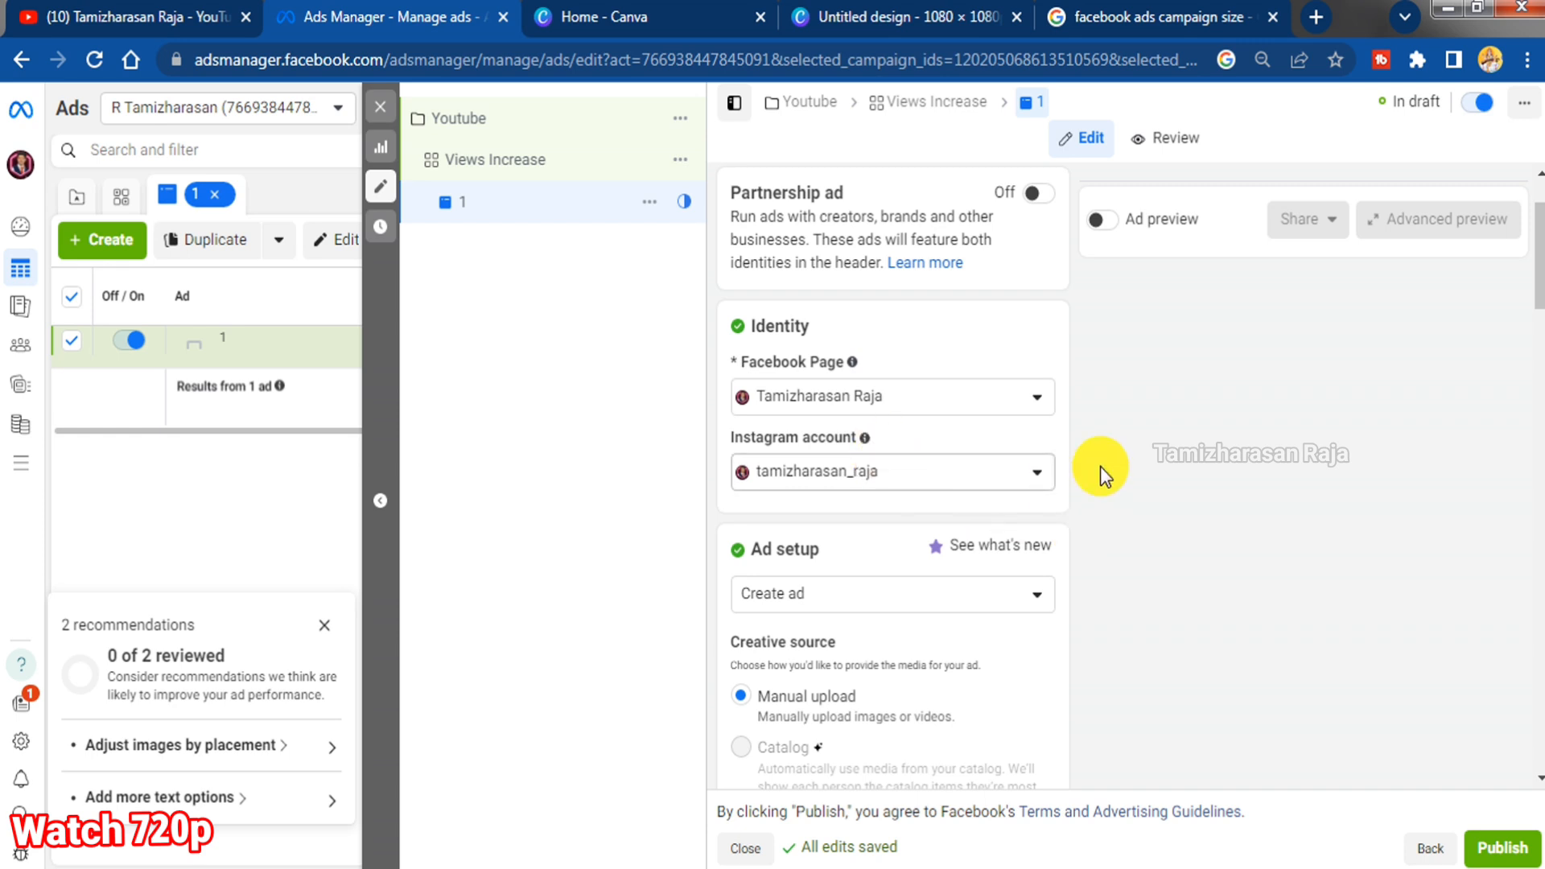
# Examine the ad's creative source and format options, and look at the 1080 × 1080 px custom design size in Canva
pyautogui.scroll(-3, 1099, 465)
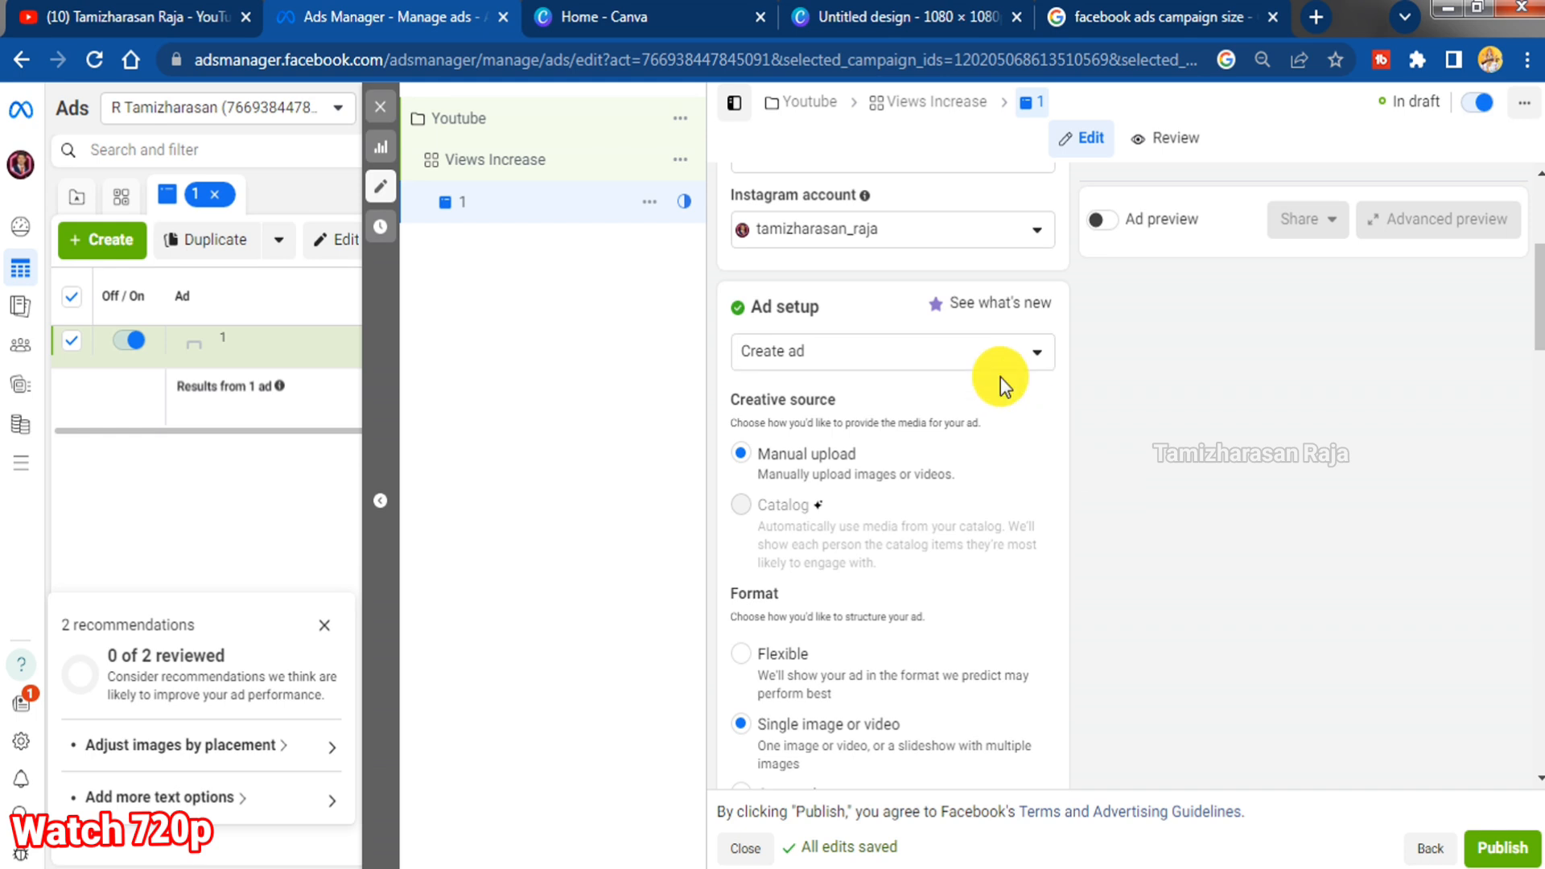
pyautogui.scroll(-2, 1001, 376)
pyautogui.scroll(2, 925, 510)
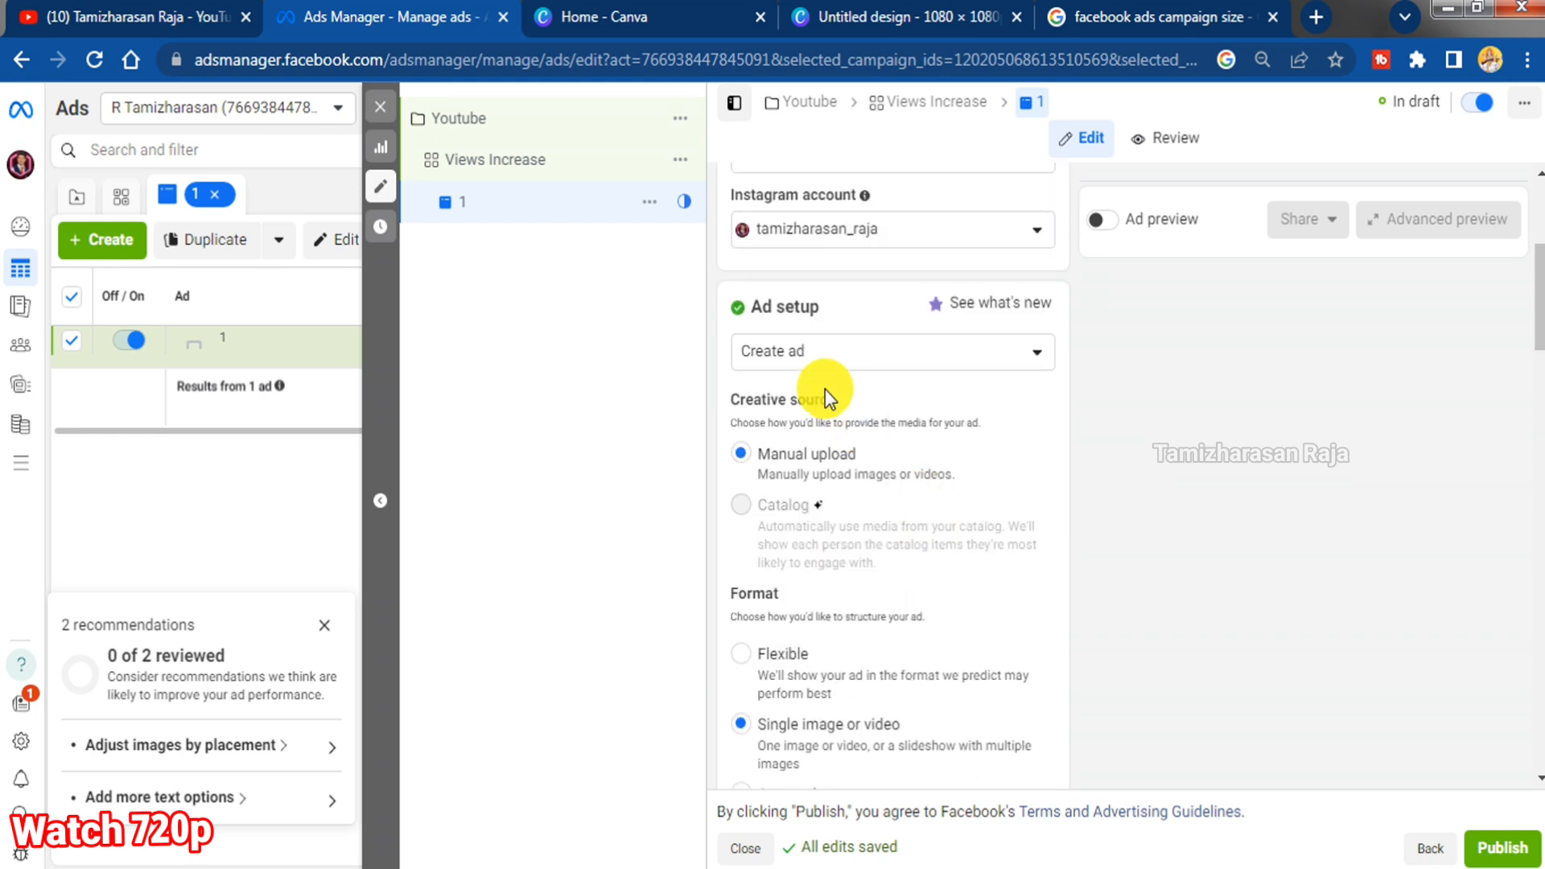
pyautogui.scroll(-3, 939, 674)
pyautogui.scroll(-1, 941, 676)
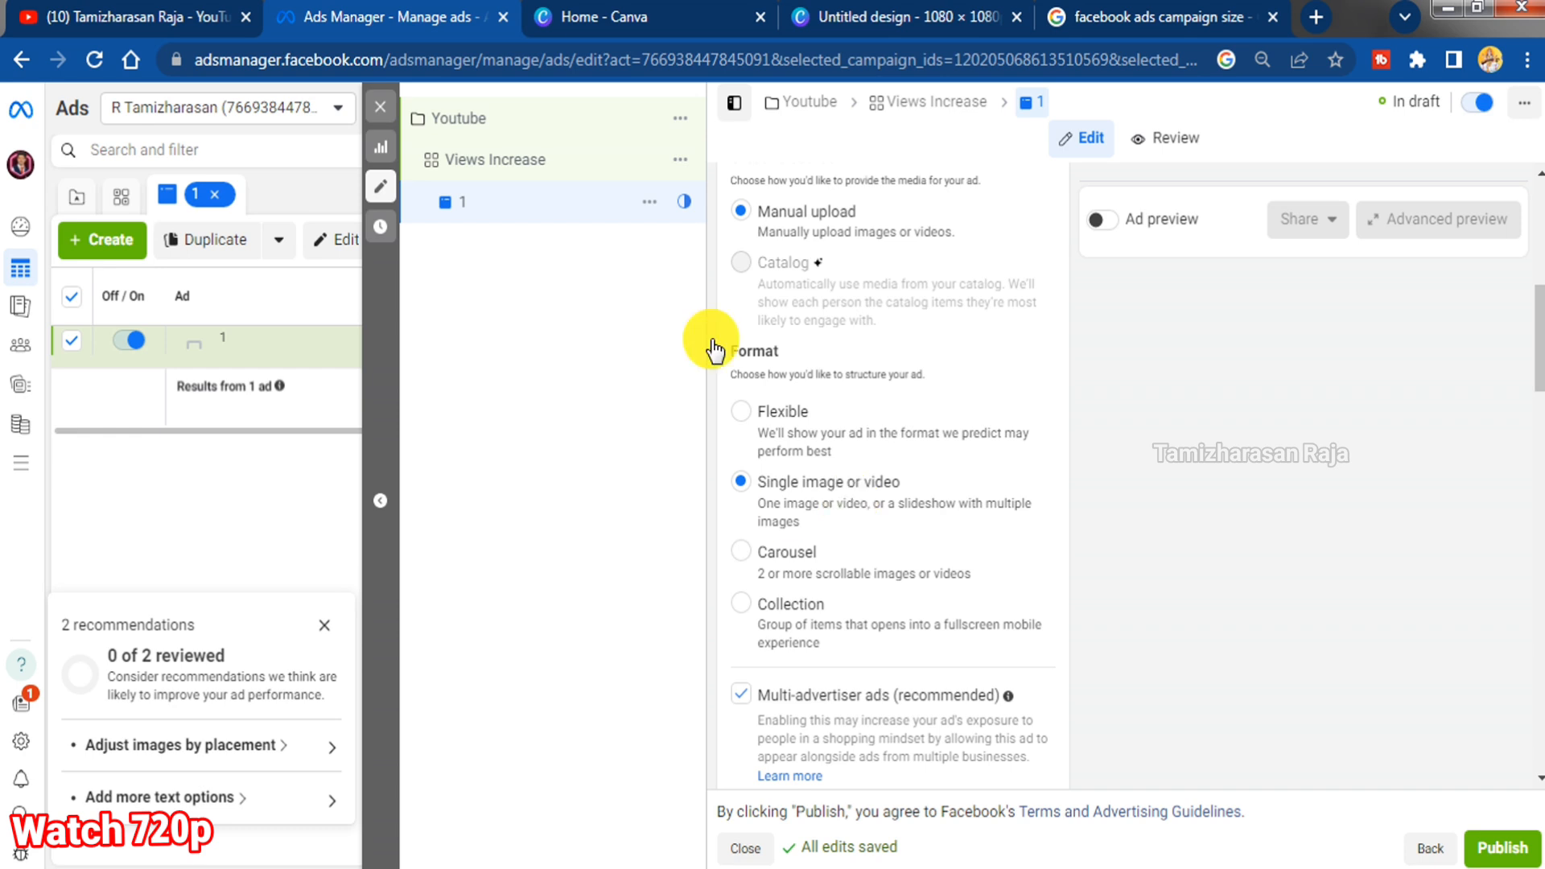
pyautogui.click(633, 18)
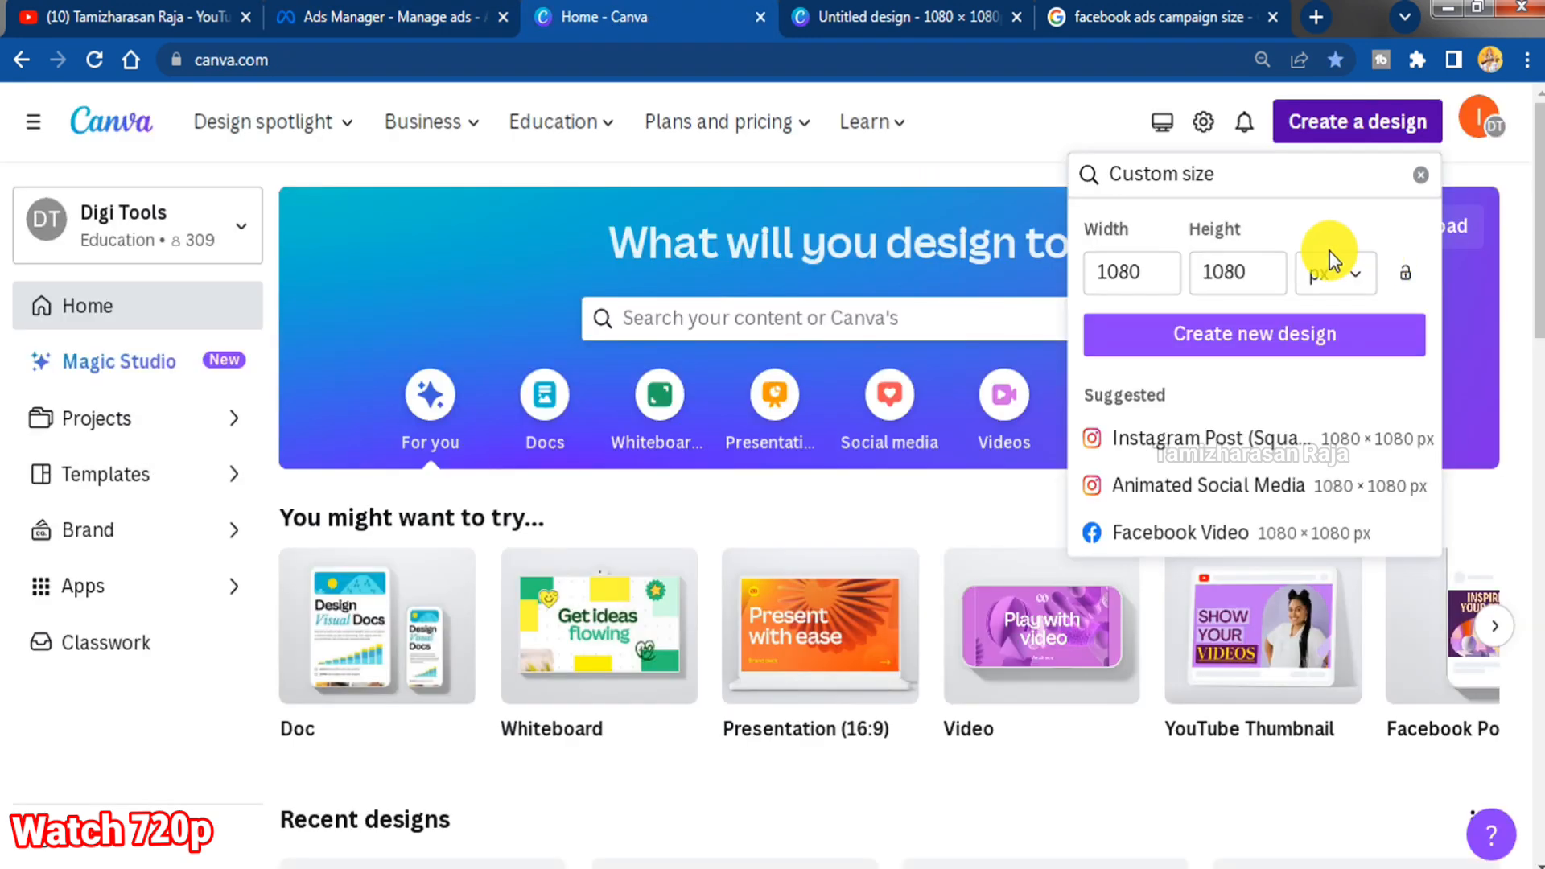
pyautogui.click(895, 17)
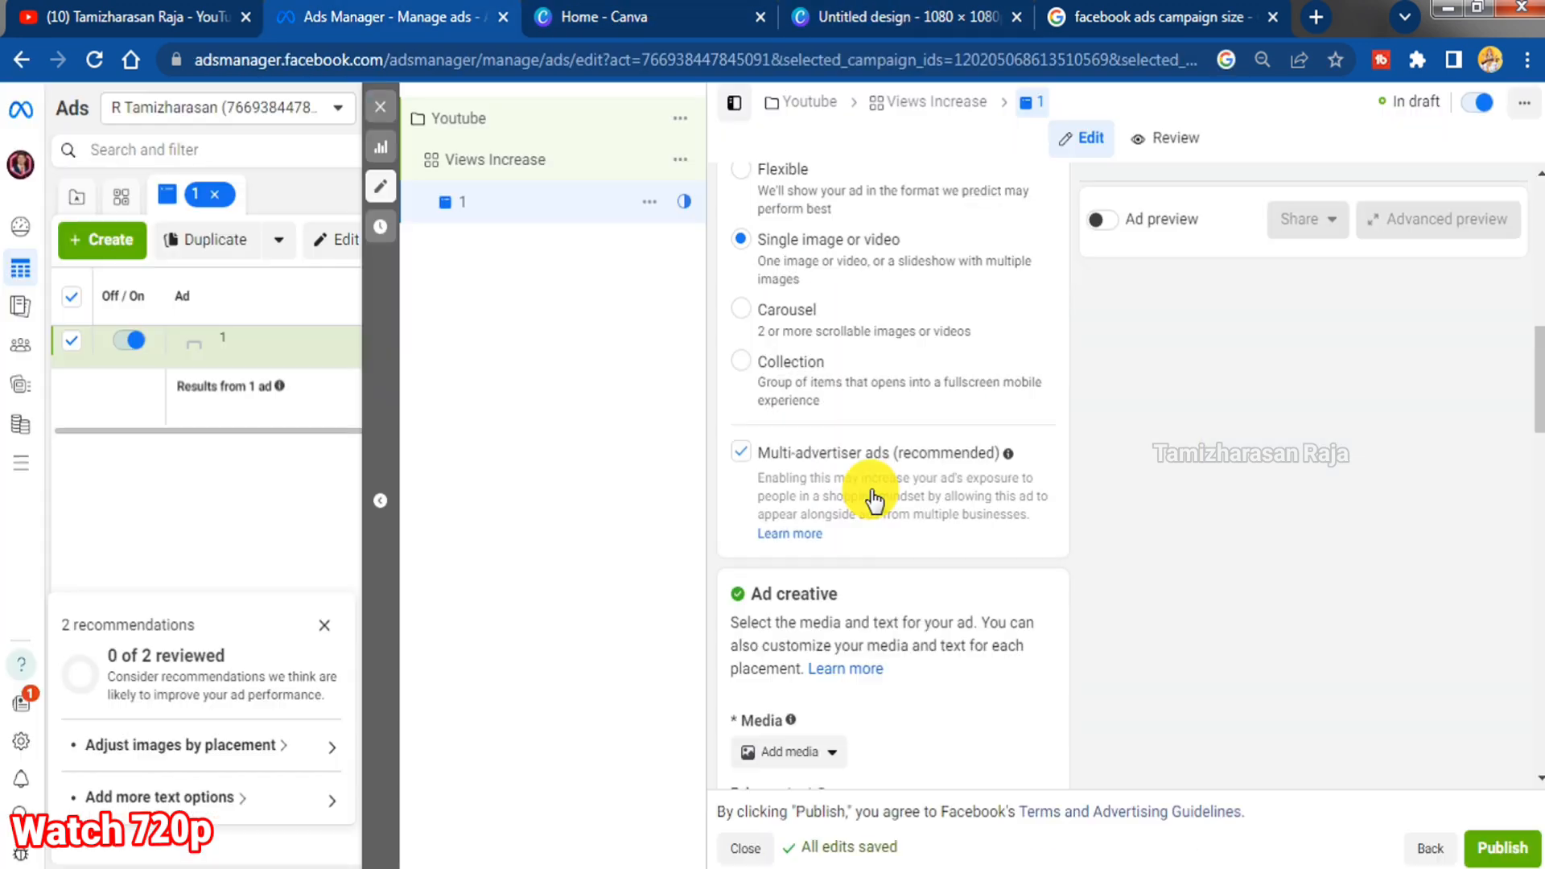
pyautogui.scroll(3, 872, 493)
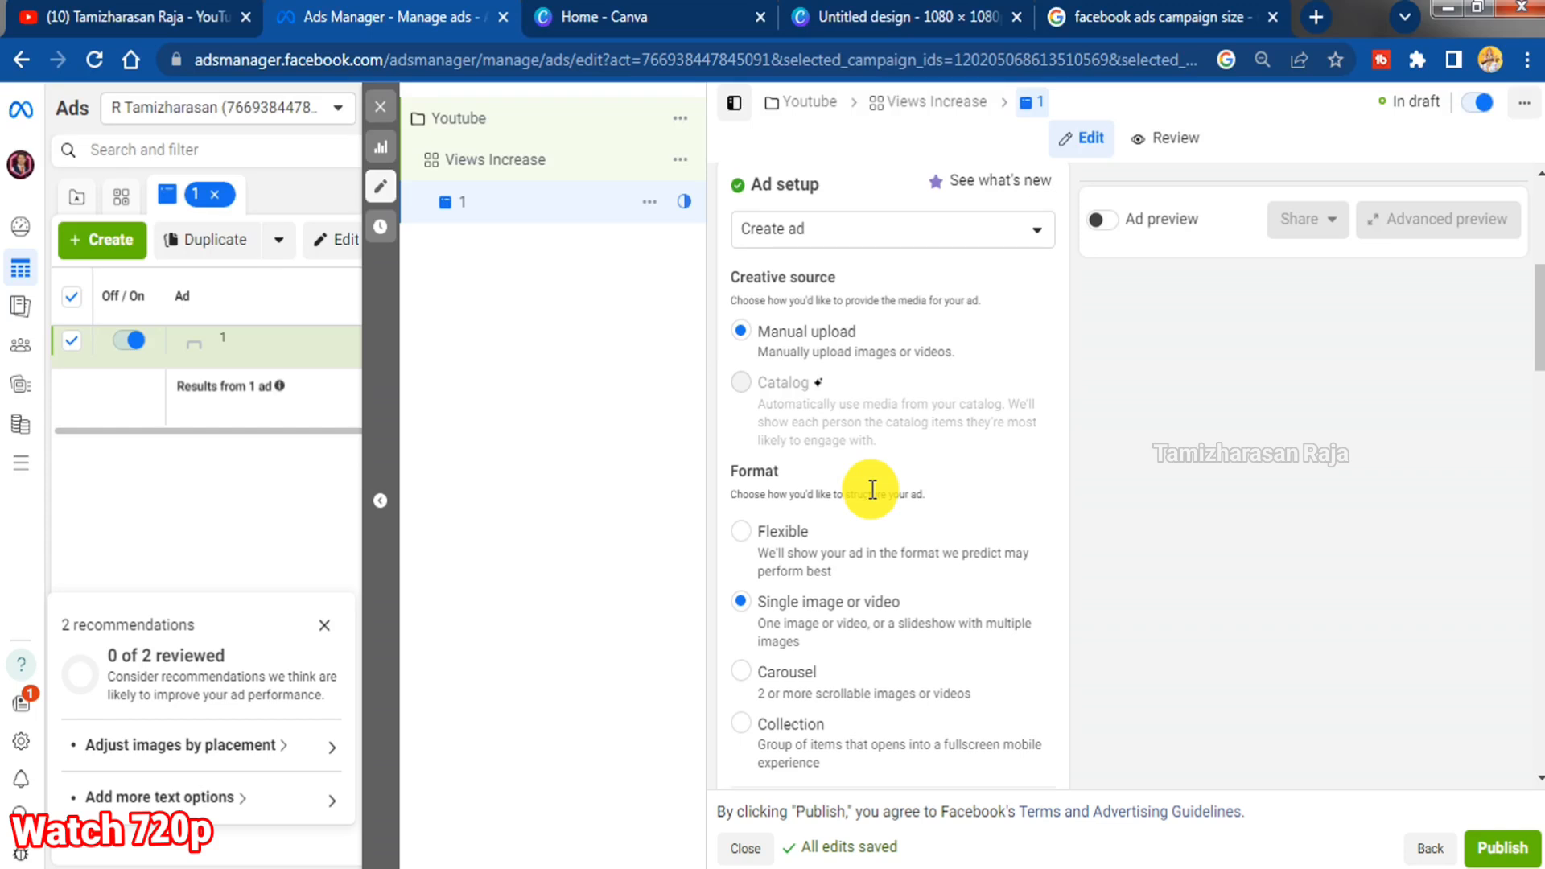
# Add the first 1080 × 1080 green screen material image from the Facebook Page's photos as the ad's media
pyautogui.scroll(-3, 872, 489)
pyautogui.scroll(-6, 848, 368)
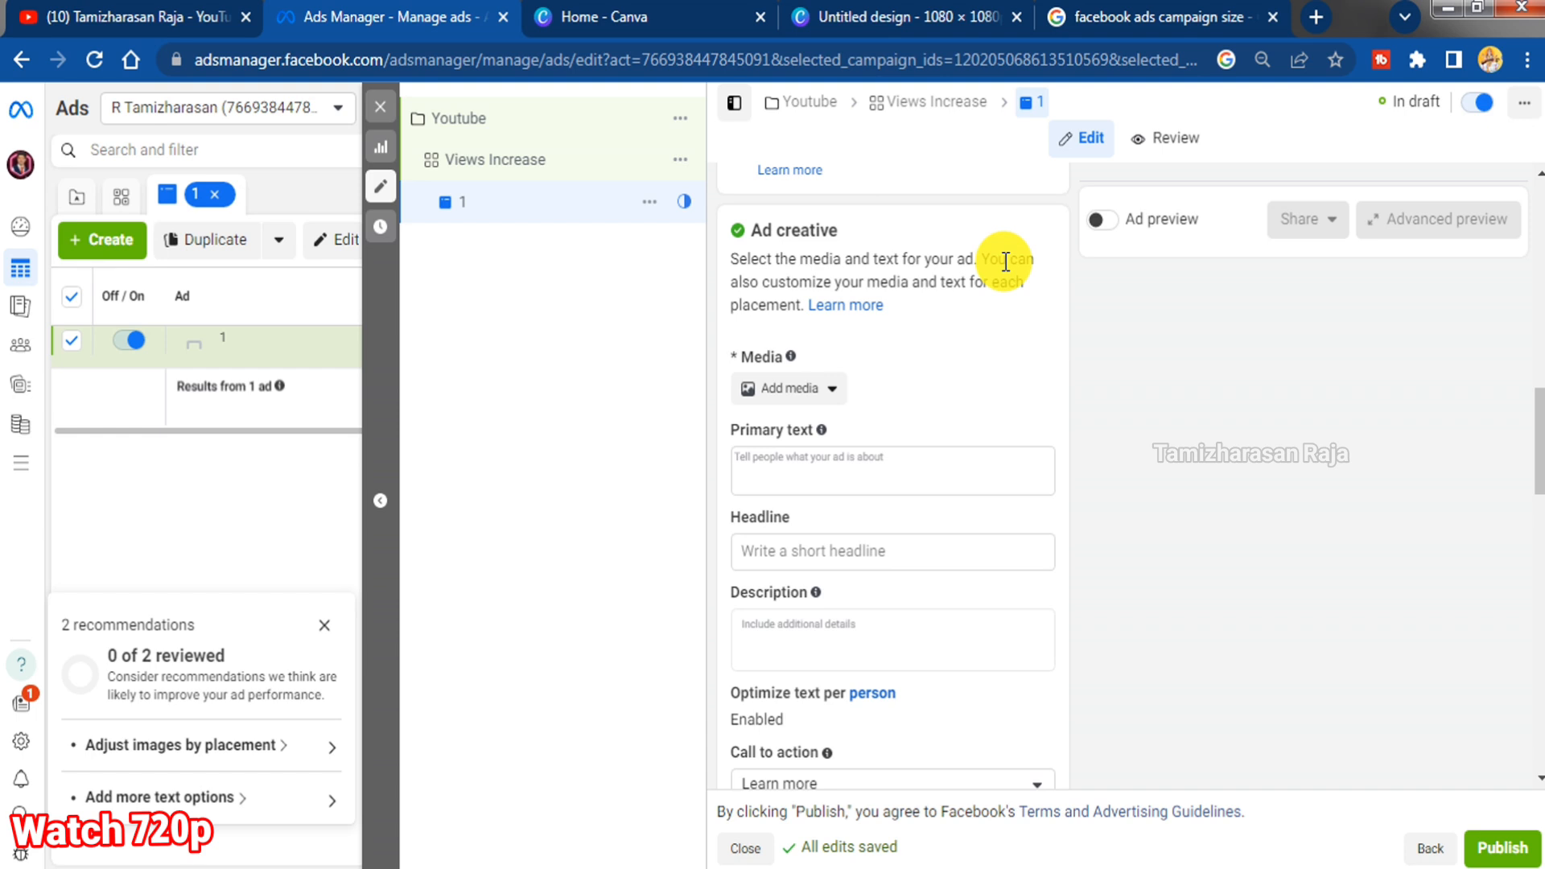
pyautogui.click(796, 391)
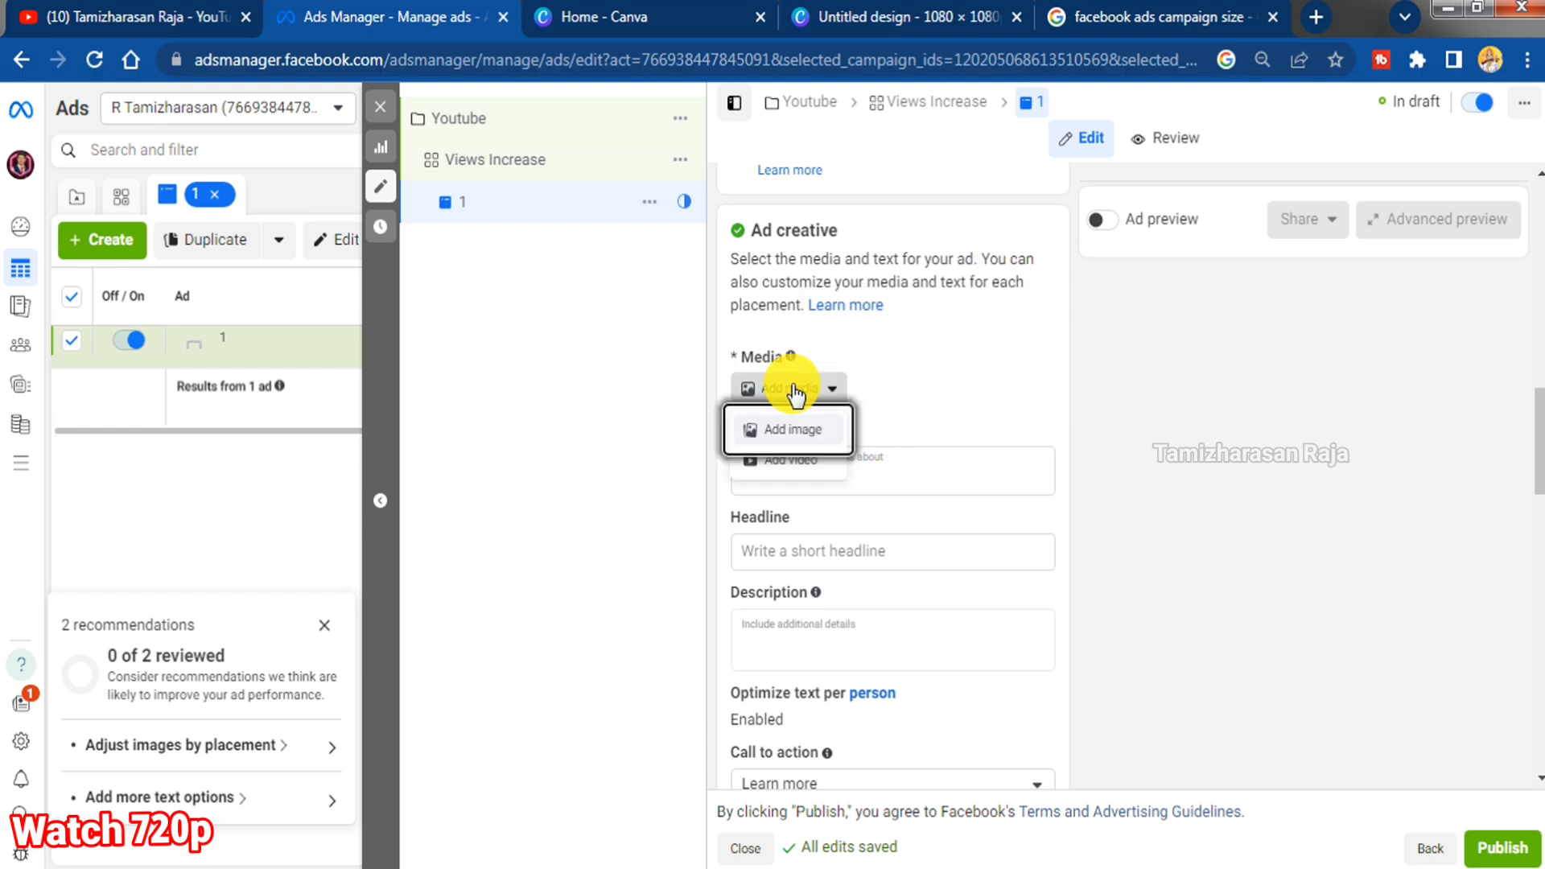
pyautogui.click(807, 435)
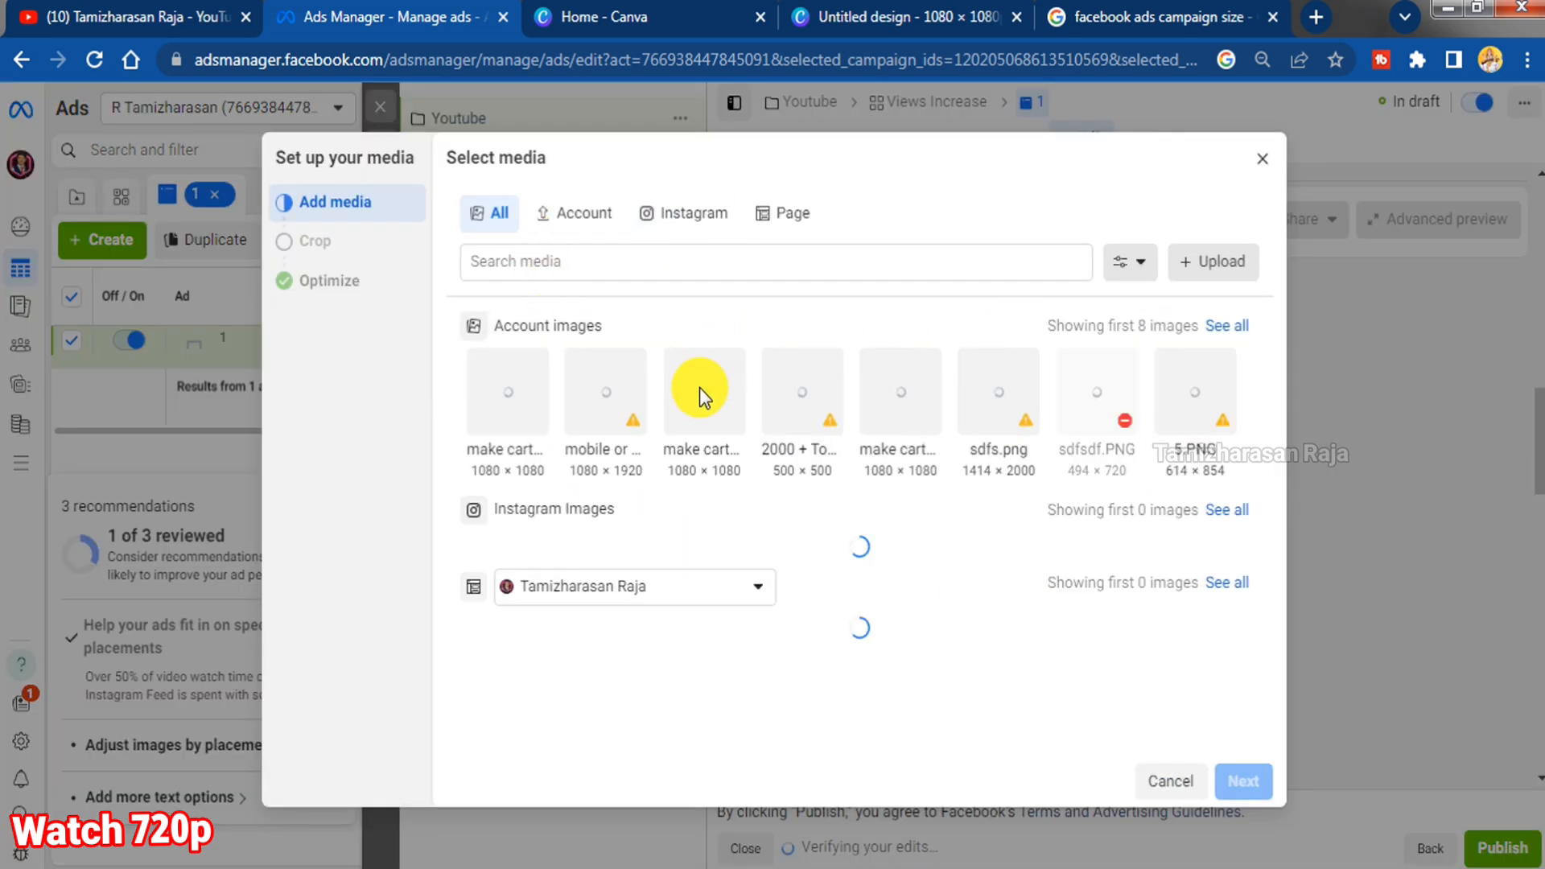
pyautogui.click(684, 215)
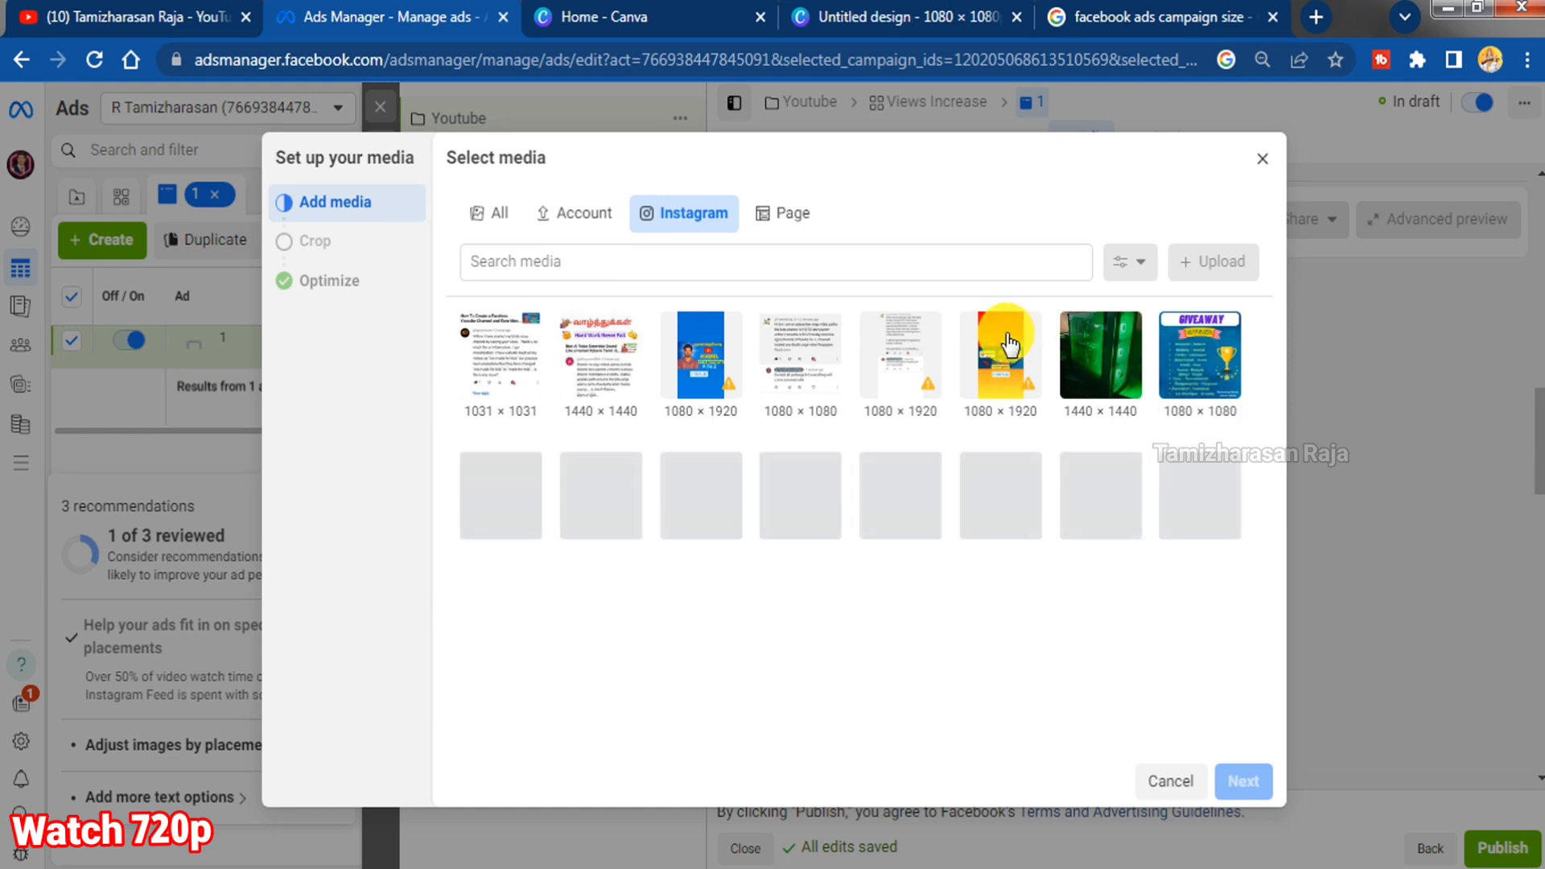
pyautogui.click(778, 214)
pyautogui.click(787, 214)
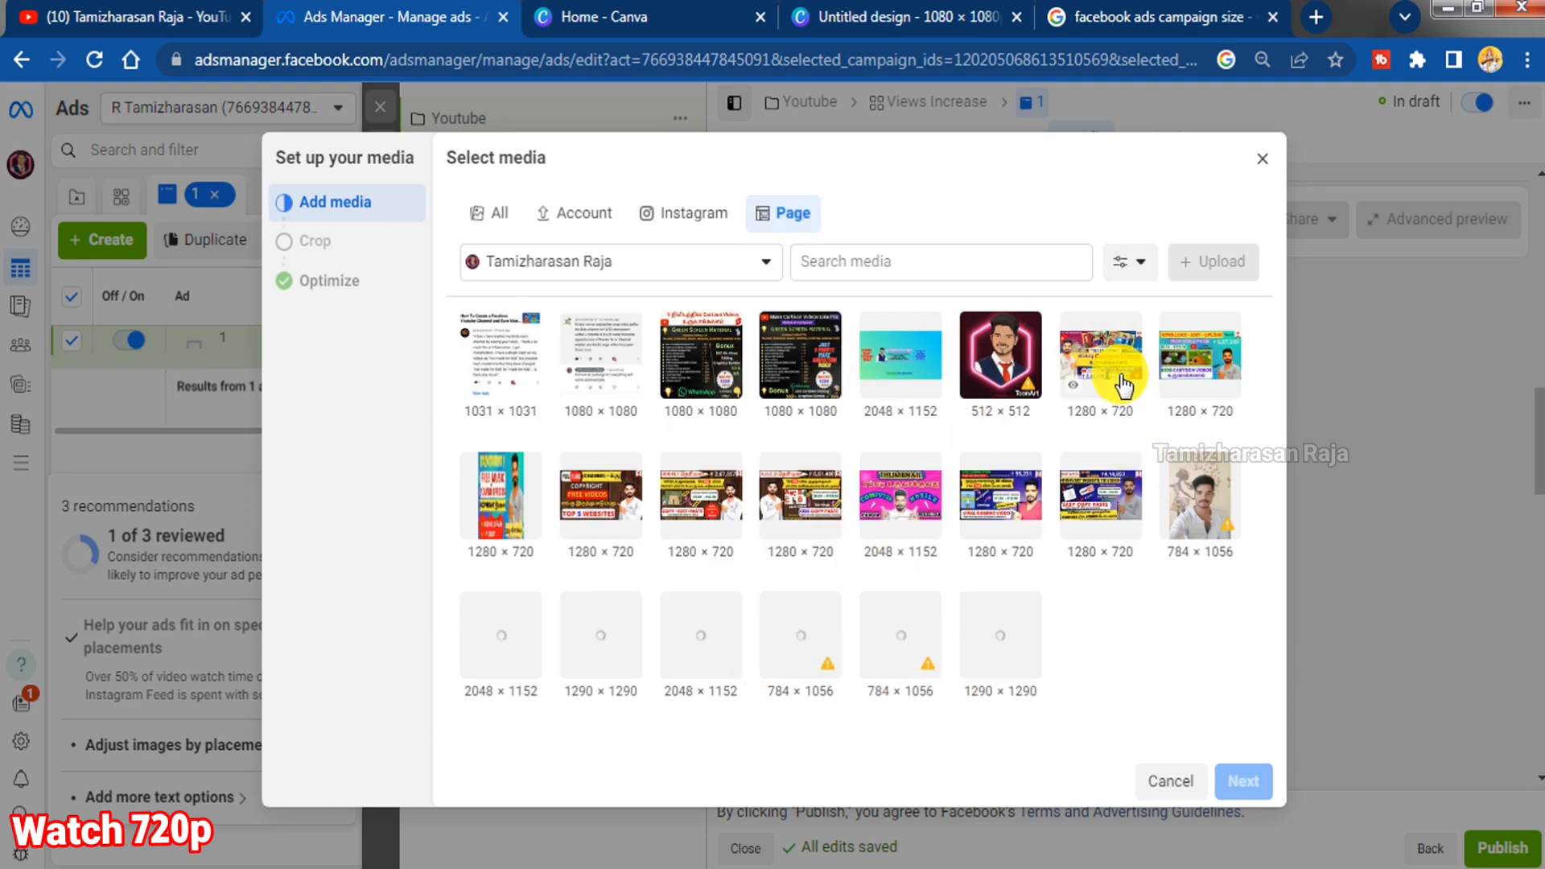
pyautogui.click(684, 362)
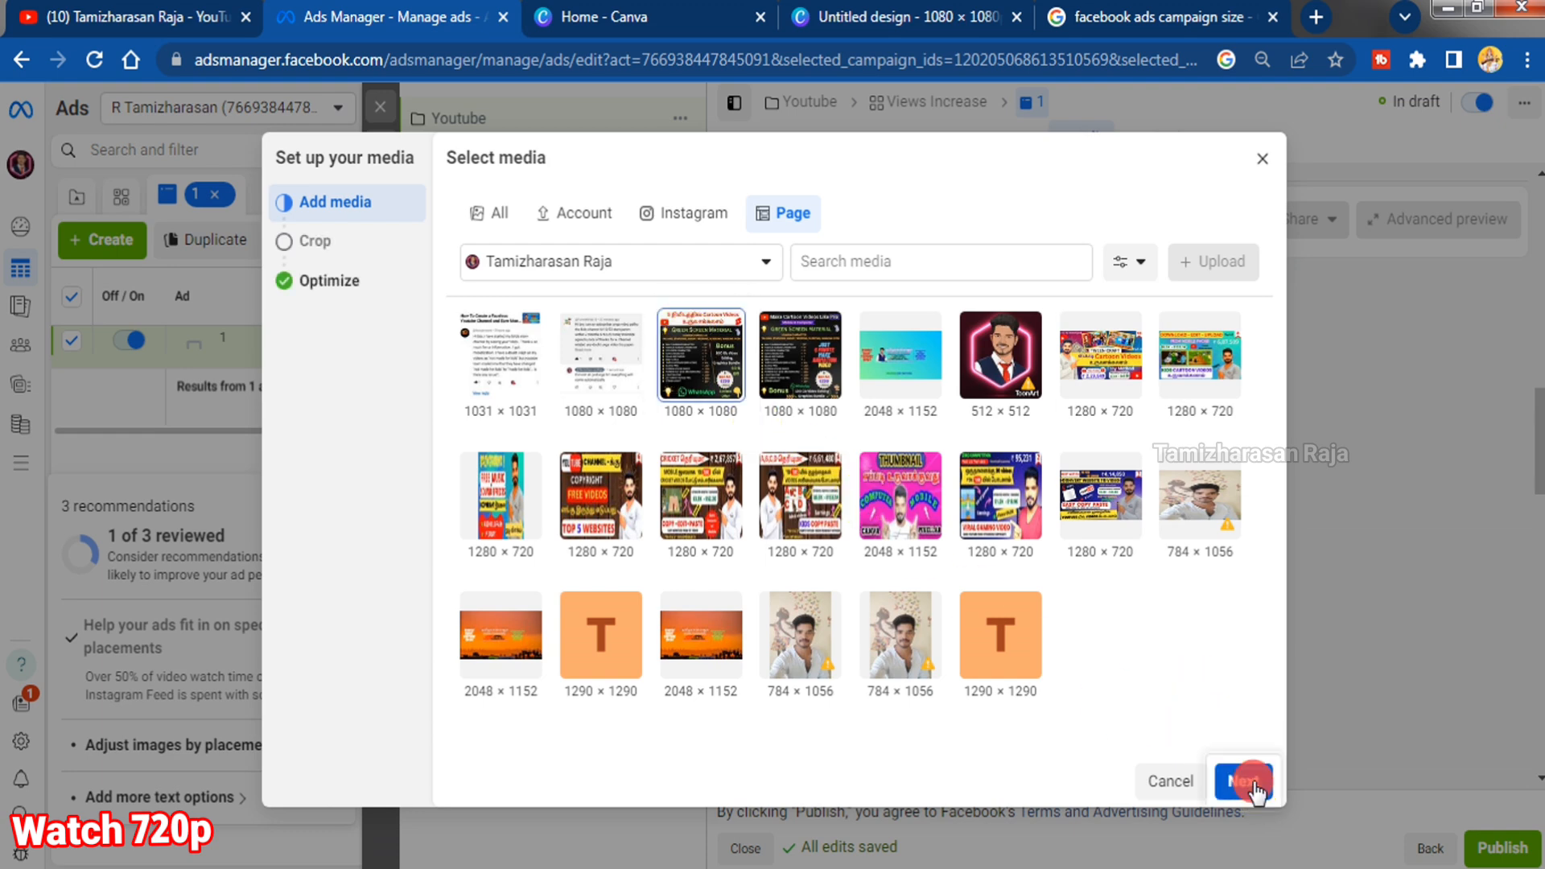
pyautogui.click(1243, 780)
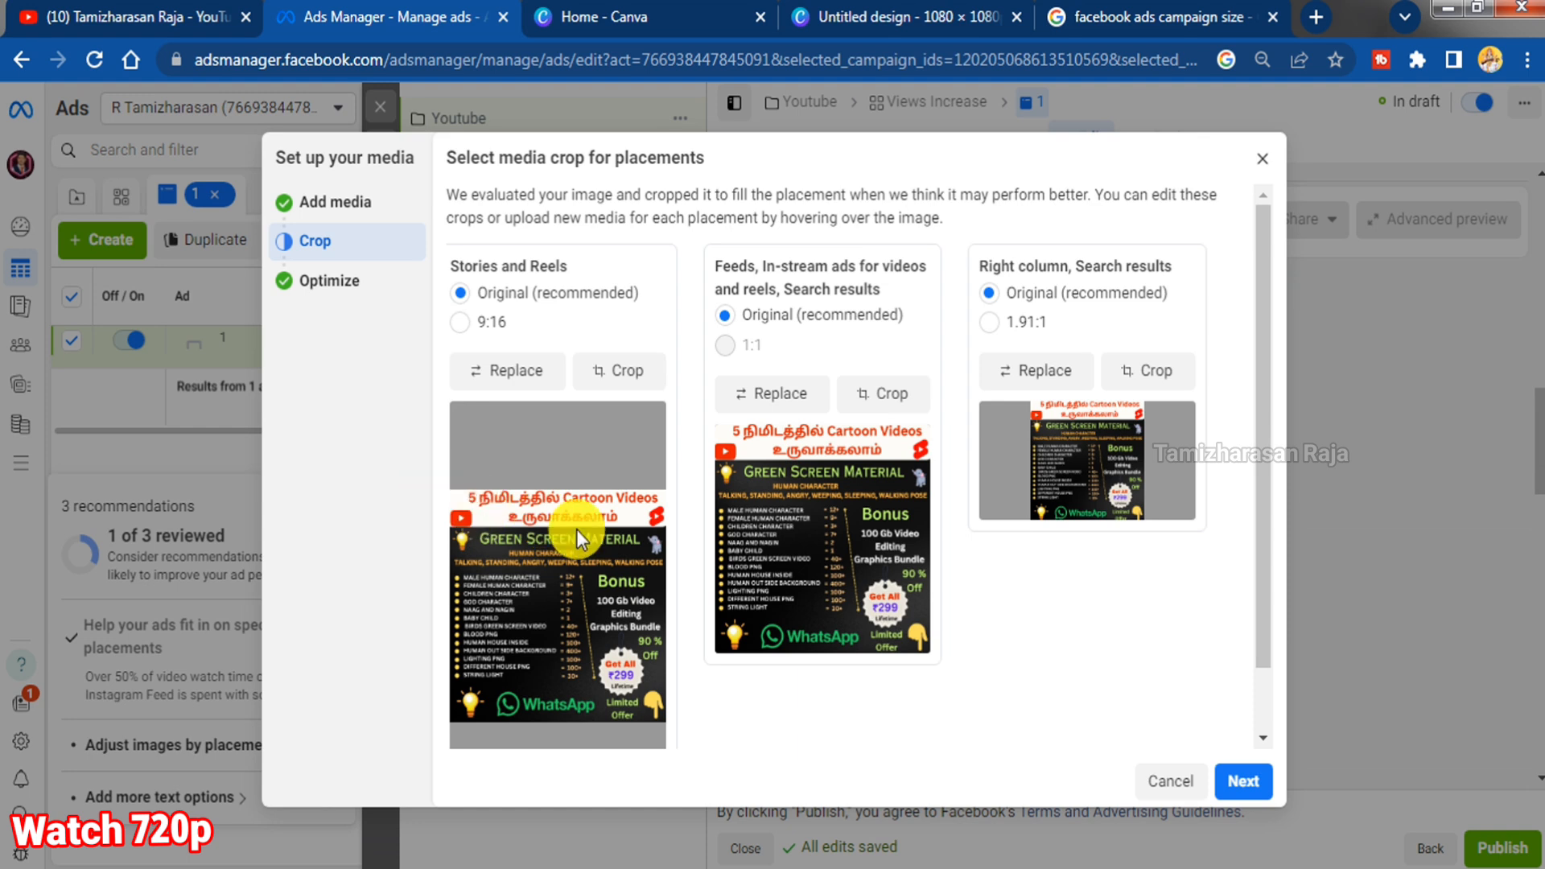
# Crop the image to 1:1 for feeds, in-stream ads and search results, and accept the media crops
pyautogui.click(893, 397)
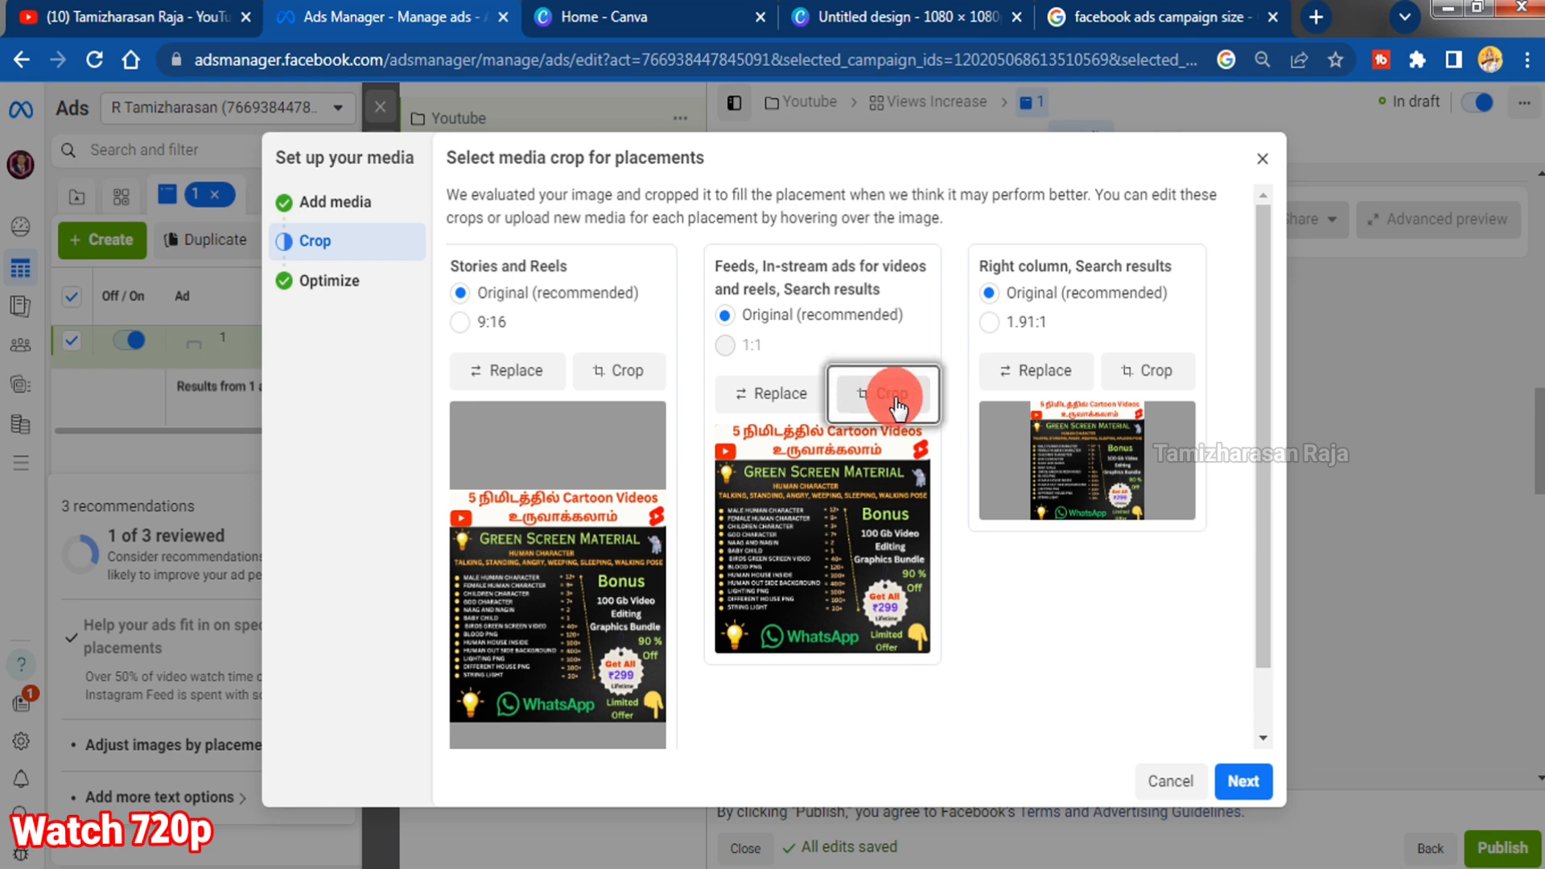
pyautogui.click(1011, 707)
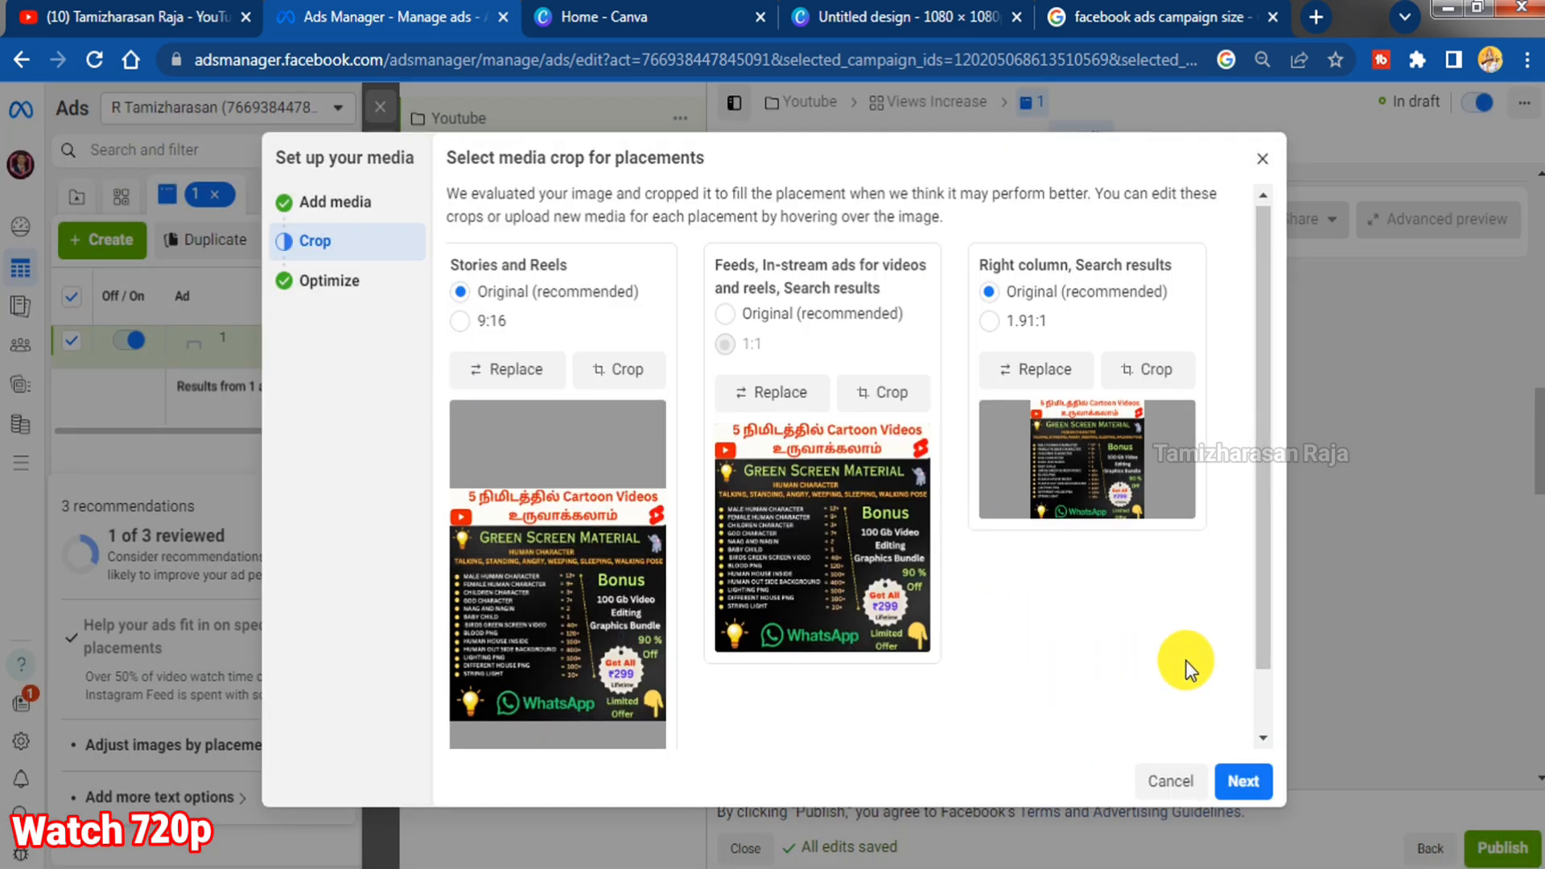
pyautogui.click(1239, 778)
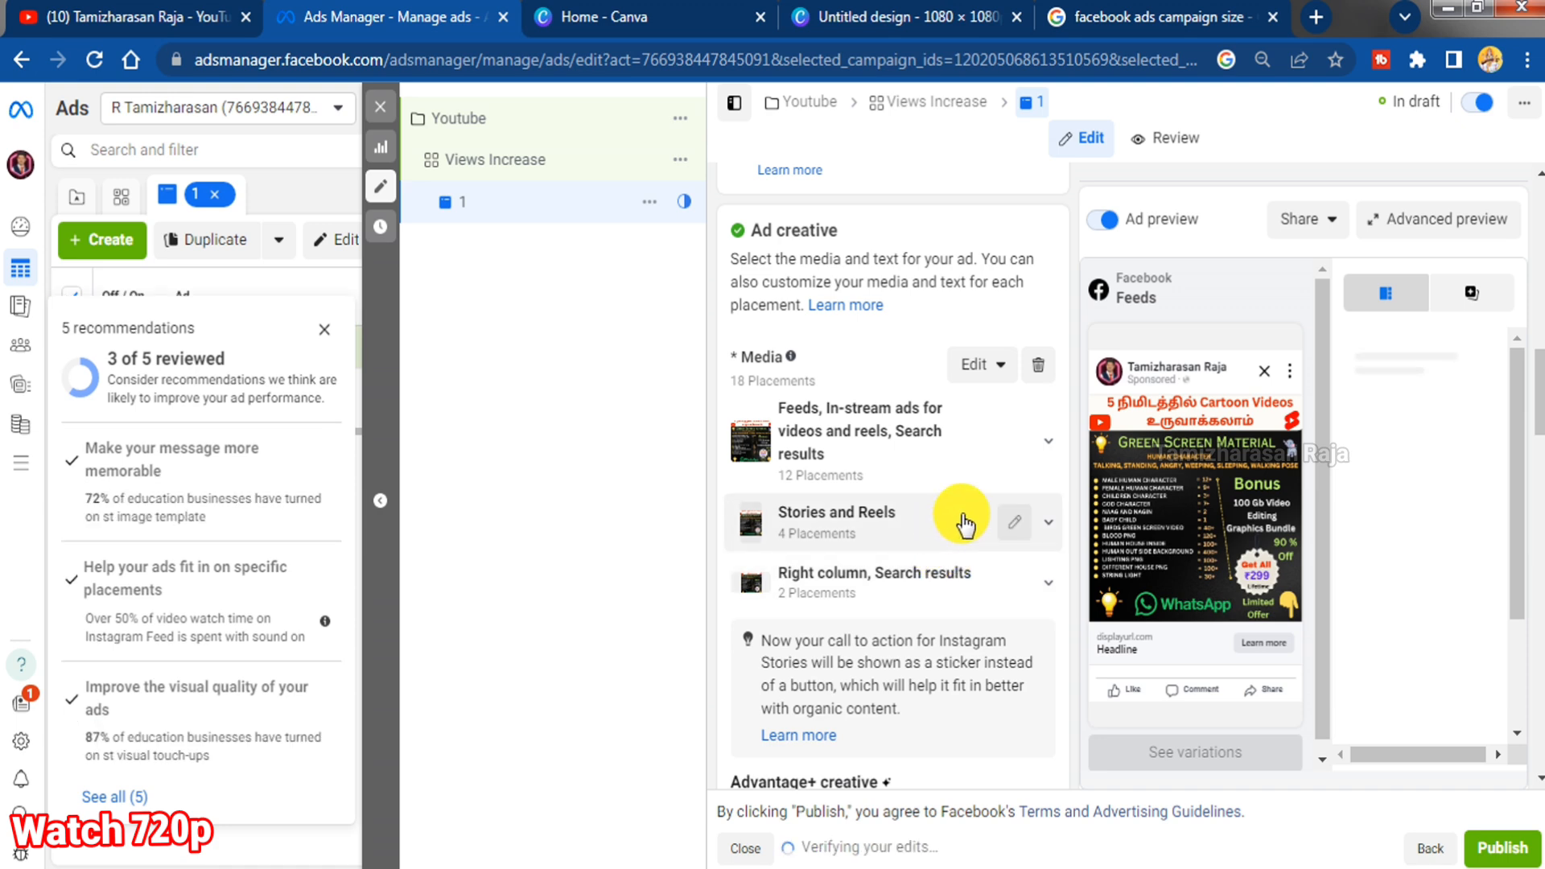
# Set the ad's primary text to "Increase Your Channel Performance" and its headline to "Subscribe My Channel"
pyautogui.scroll(-5, 964, 523)
pyautogui.scroll(-1, 962, 514)
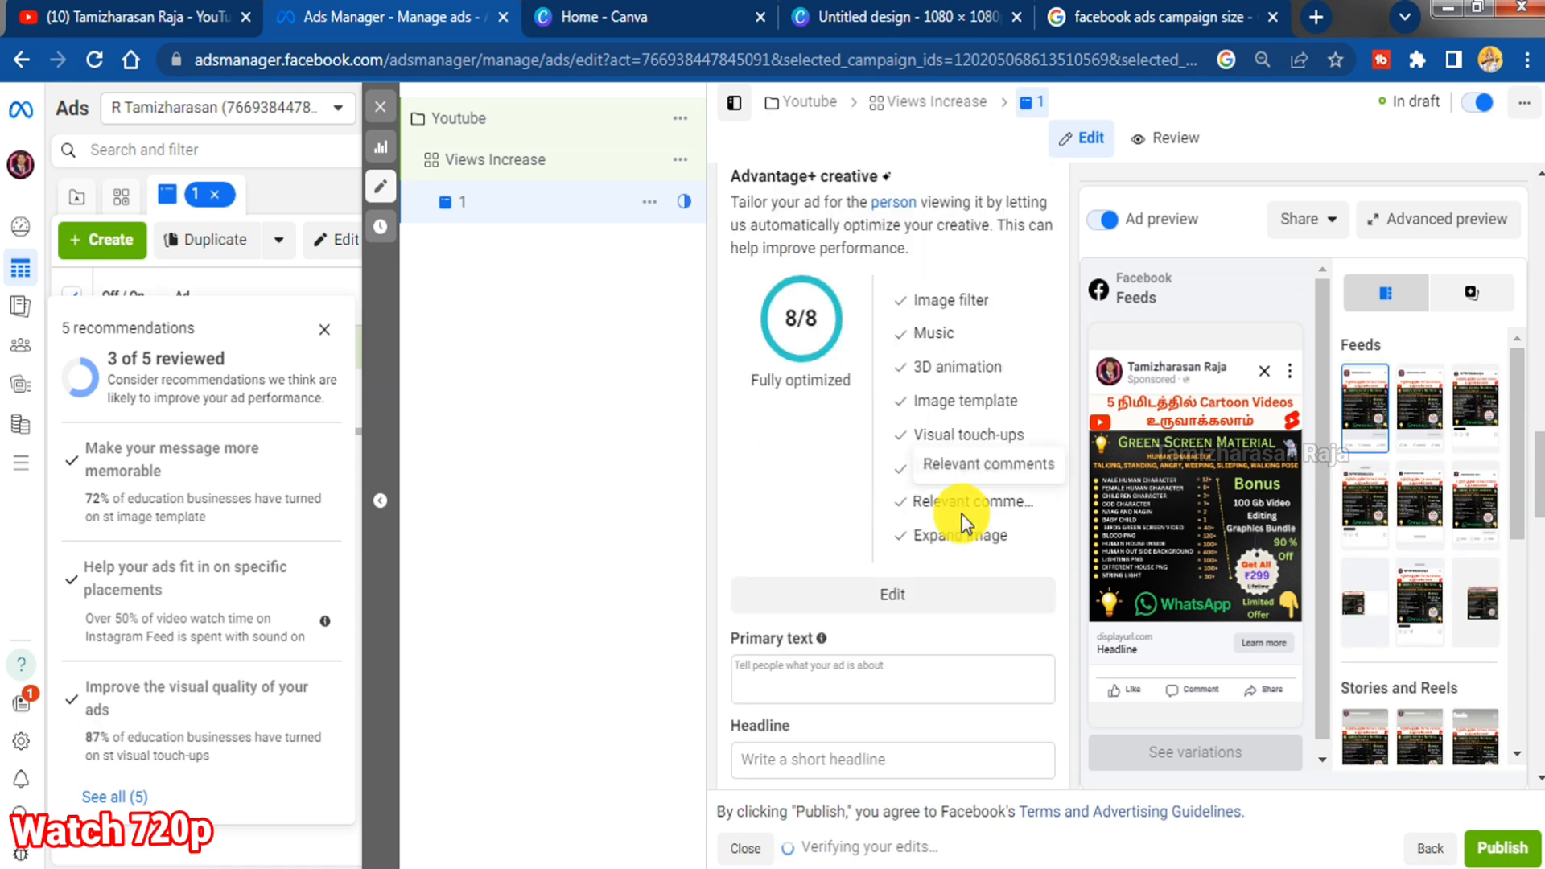
pyautogui.scroll(-1, 962, 514)
pyautogui.click(818, 541)
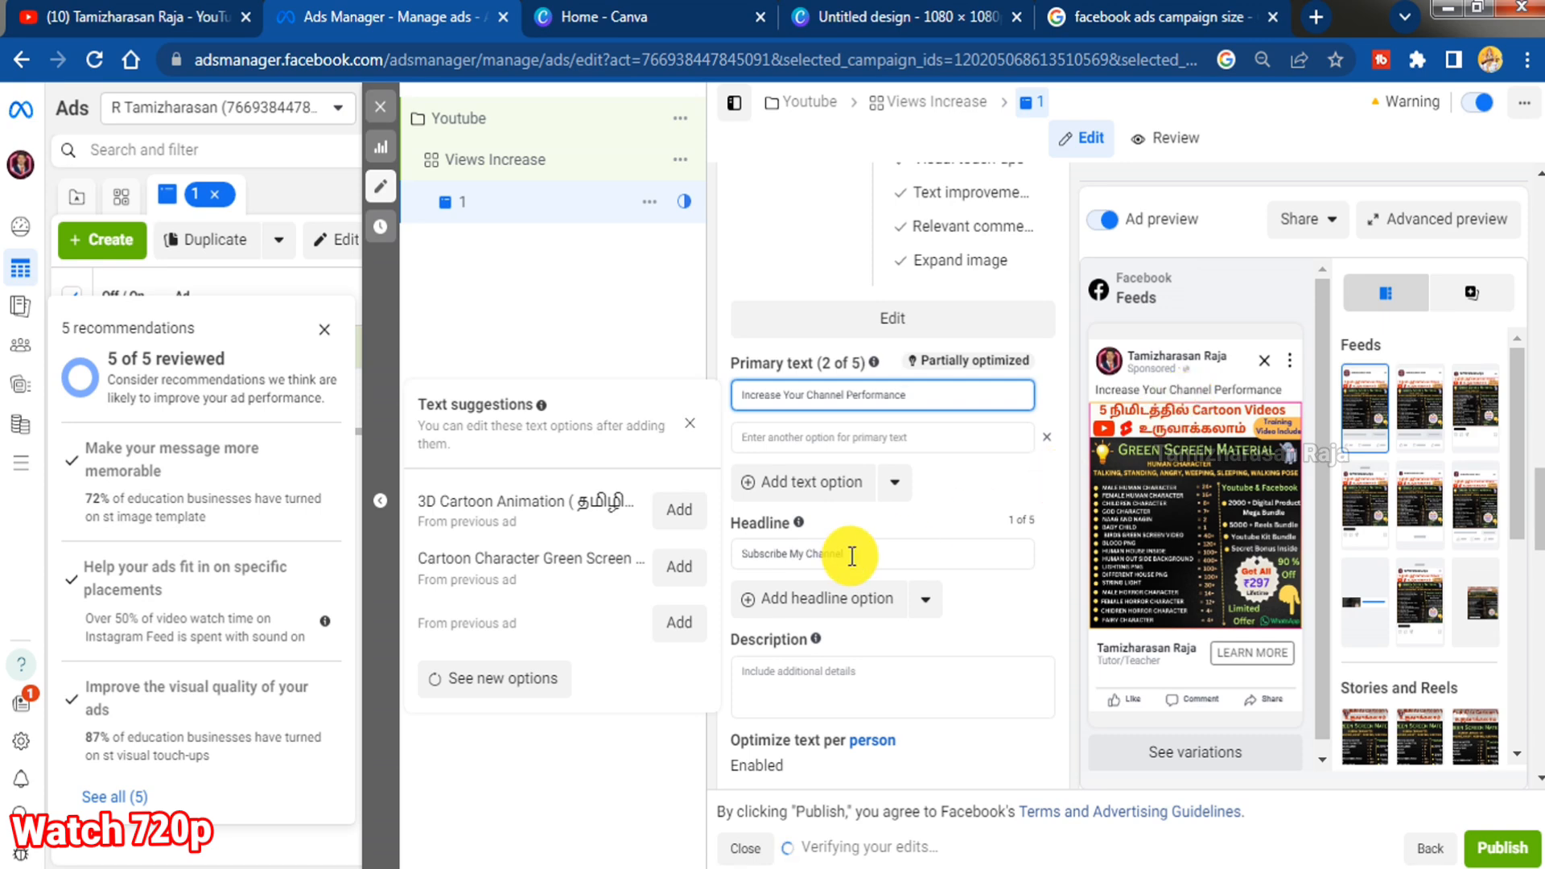
pyautogui.scroll(-3, 846, 554)
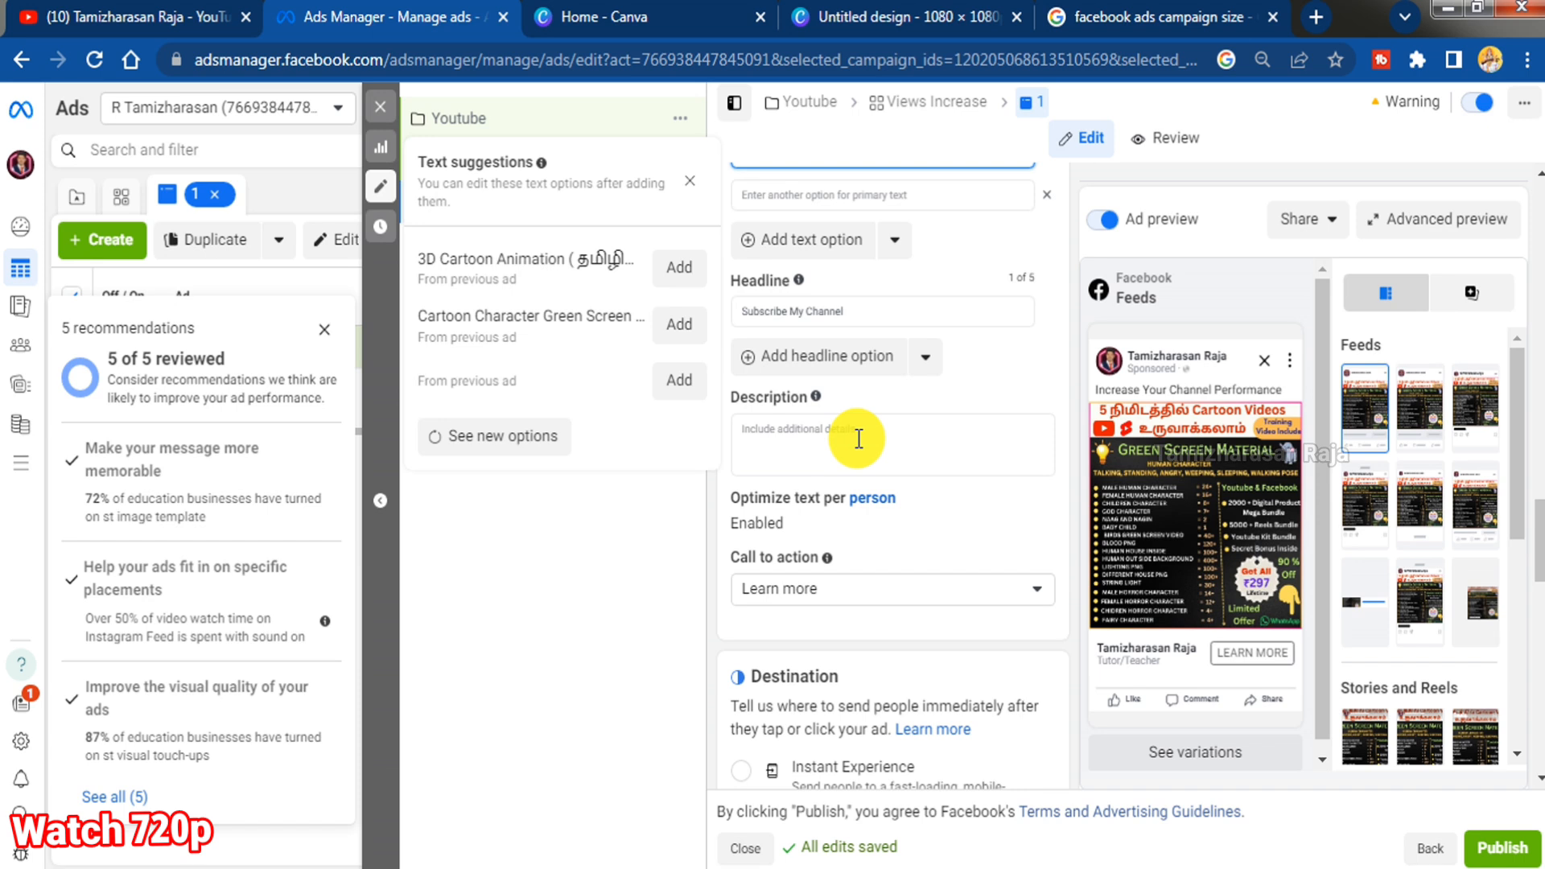
pyautogui.scroll(3, 873, 592)
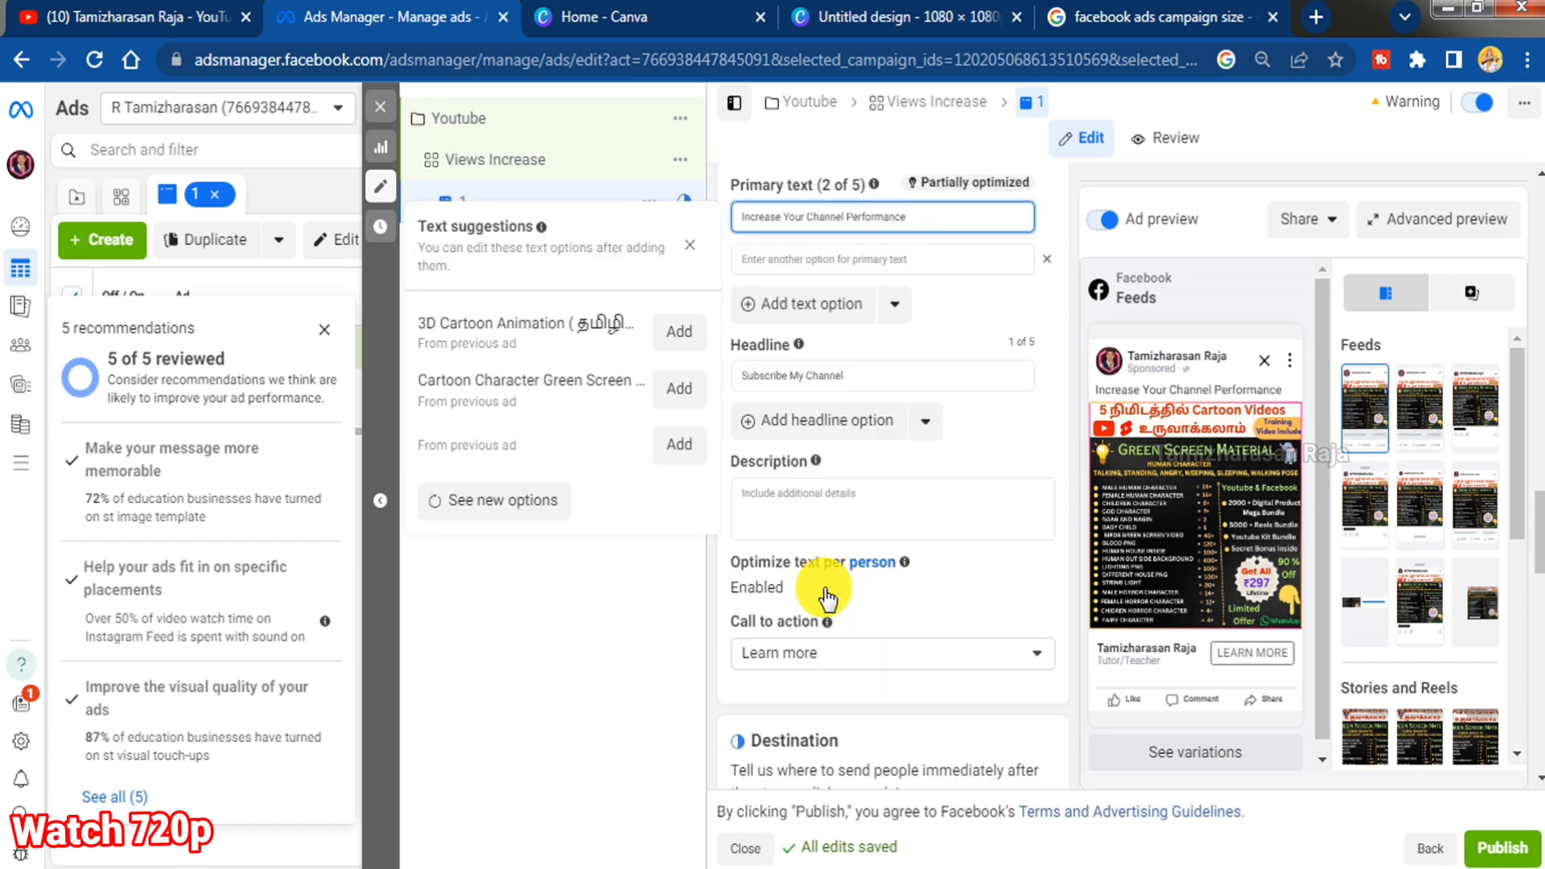
# Change the ad's call to action to Subscribe
pyautogui.scroll(-5, 1012, 515)
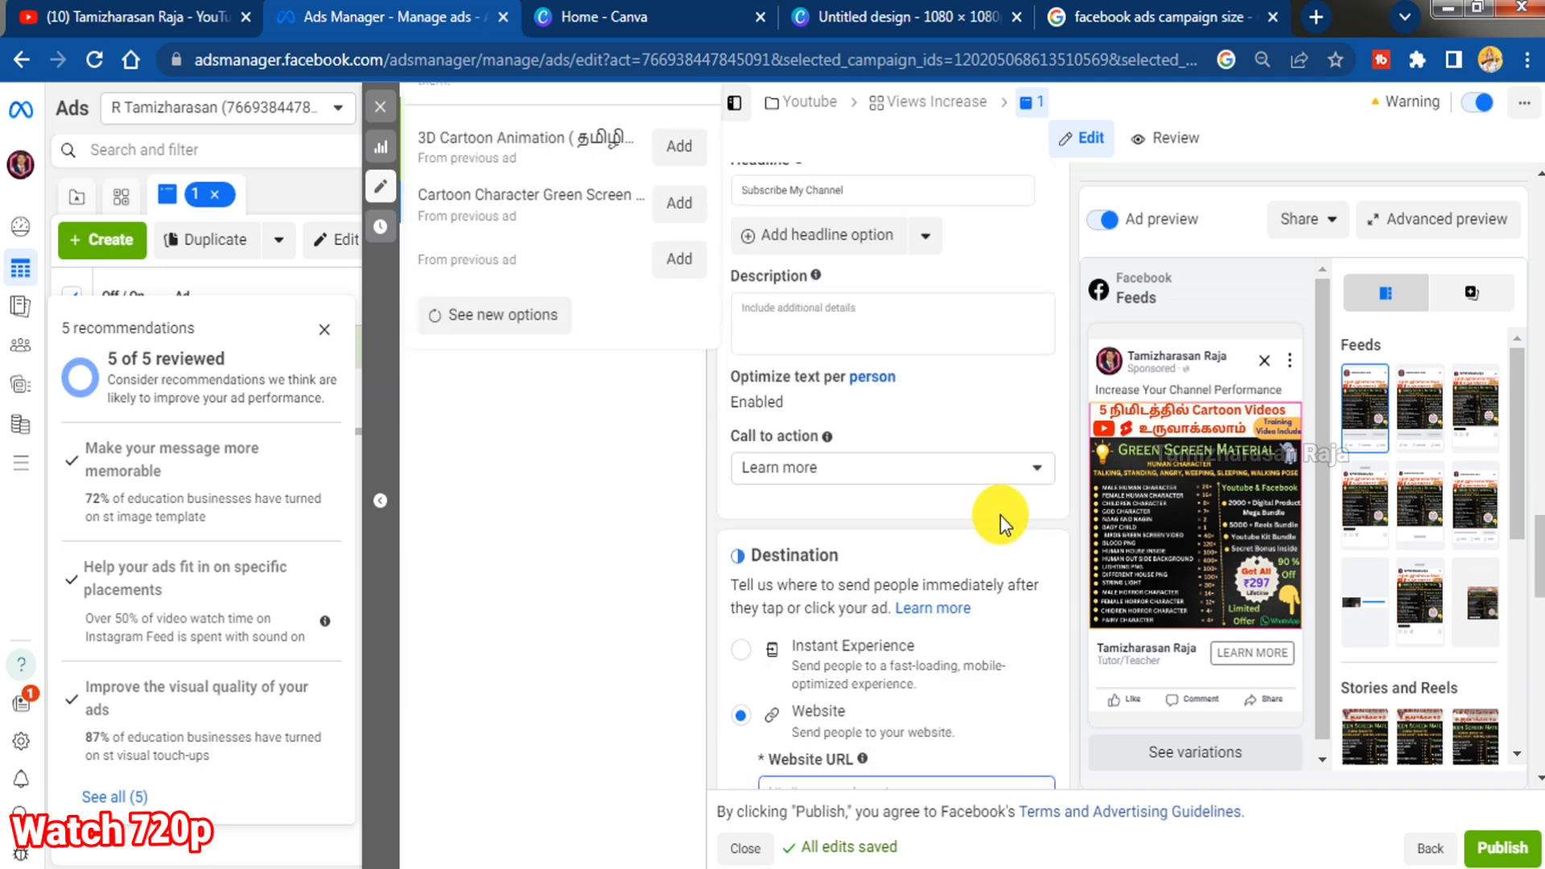
pyautogui.click(849, 466)
pyautogui.scroll(-2, 846, 644)
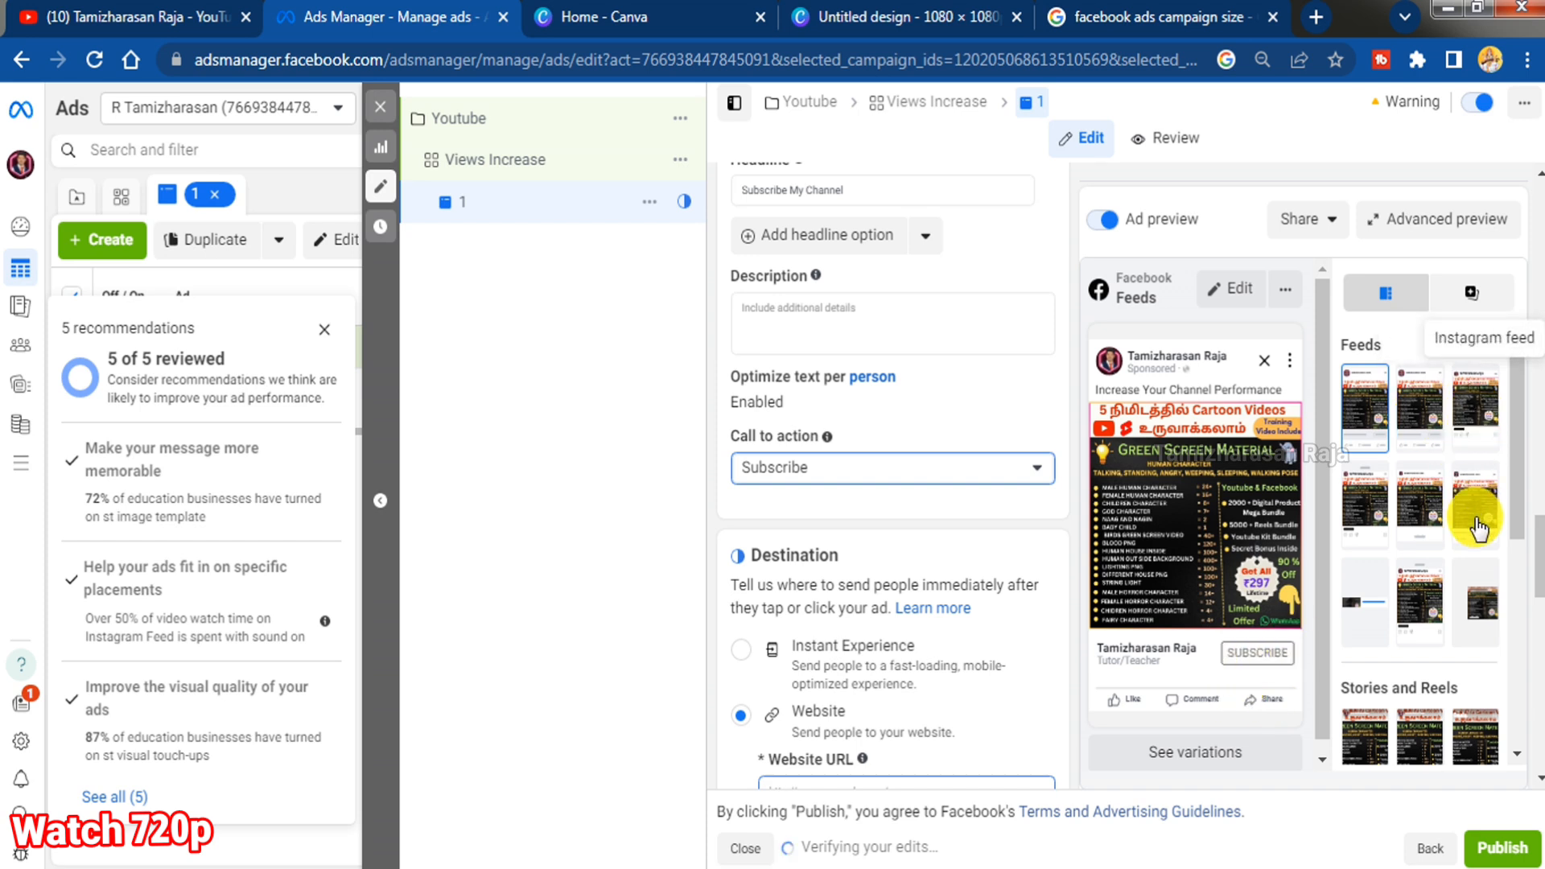
pyautogui.scroll(3, 1074, 521)
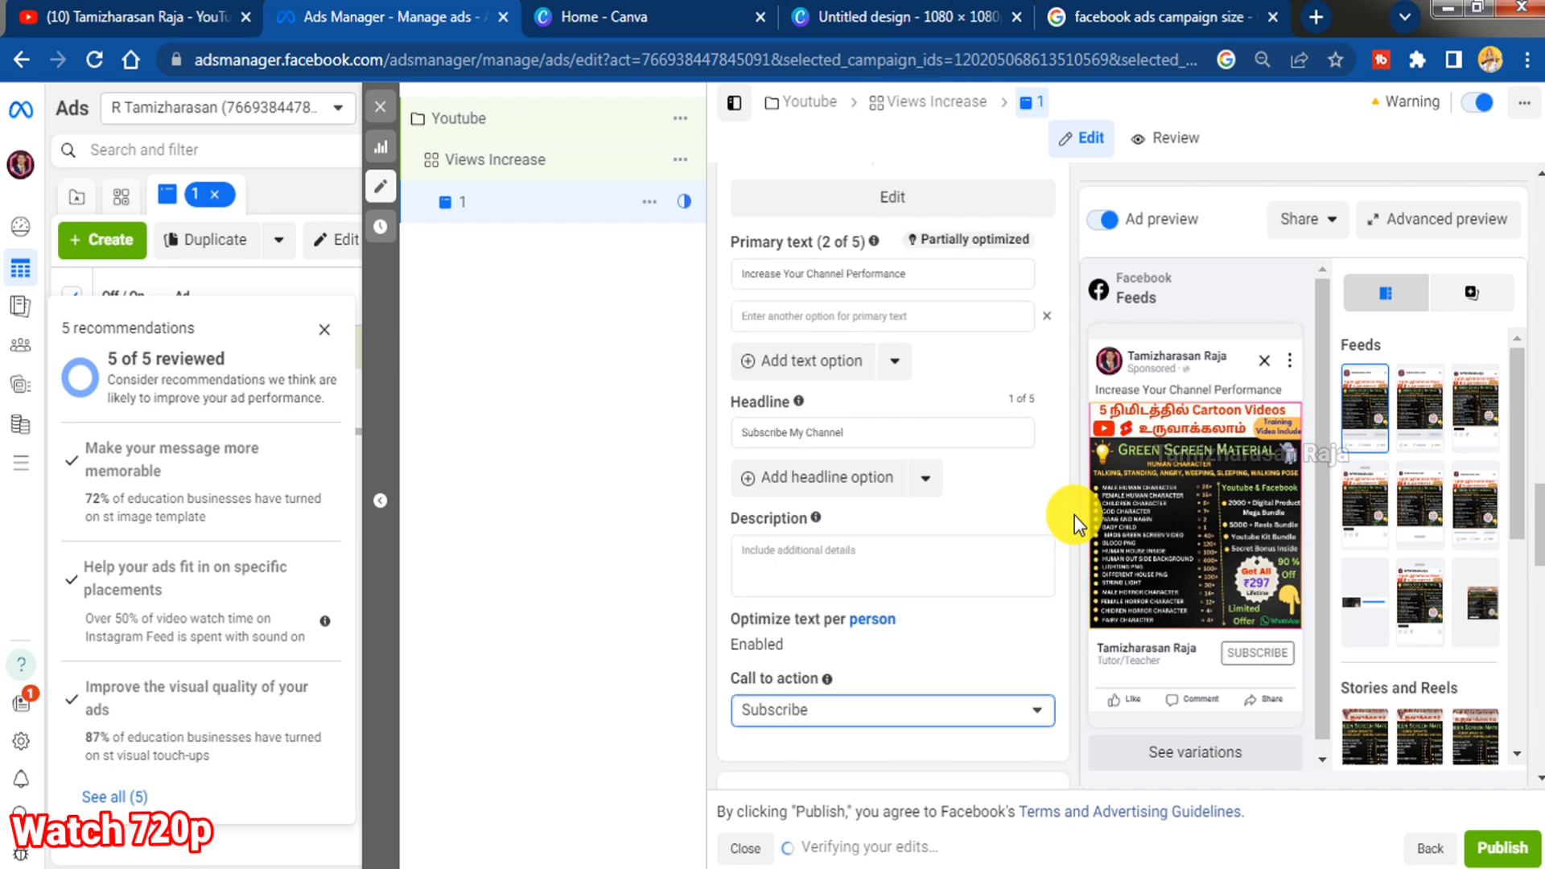
# Set the ad's website URL to the plain YouTube channel address copied from the sdfsdf note in Notepad, without the sub_confirmation parameter
pyautogui.scroll(-5, 1074, 515)
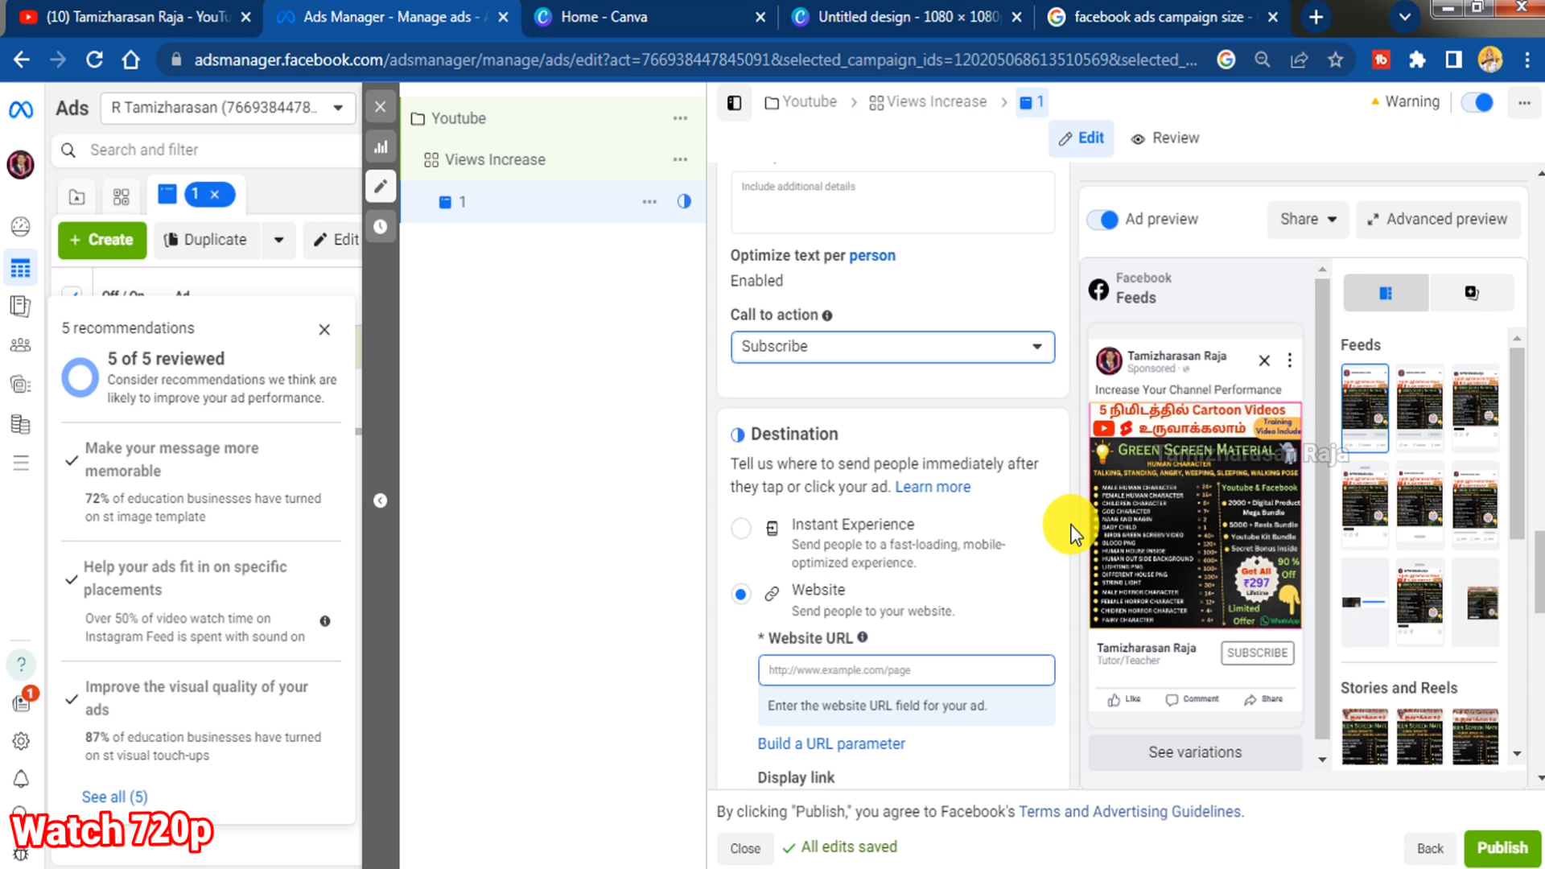
pyautogui.scroll(-2, 1070, 531)
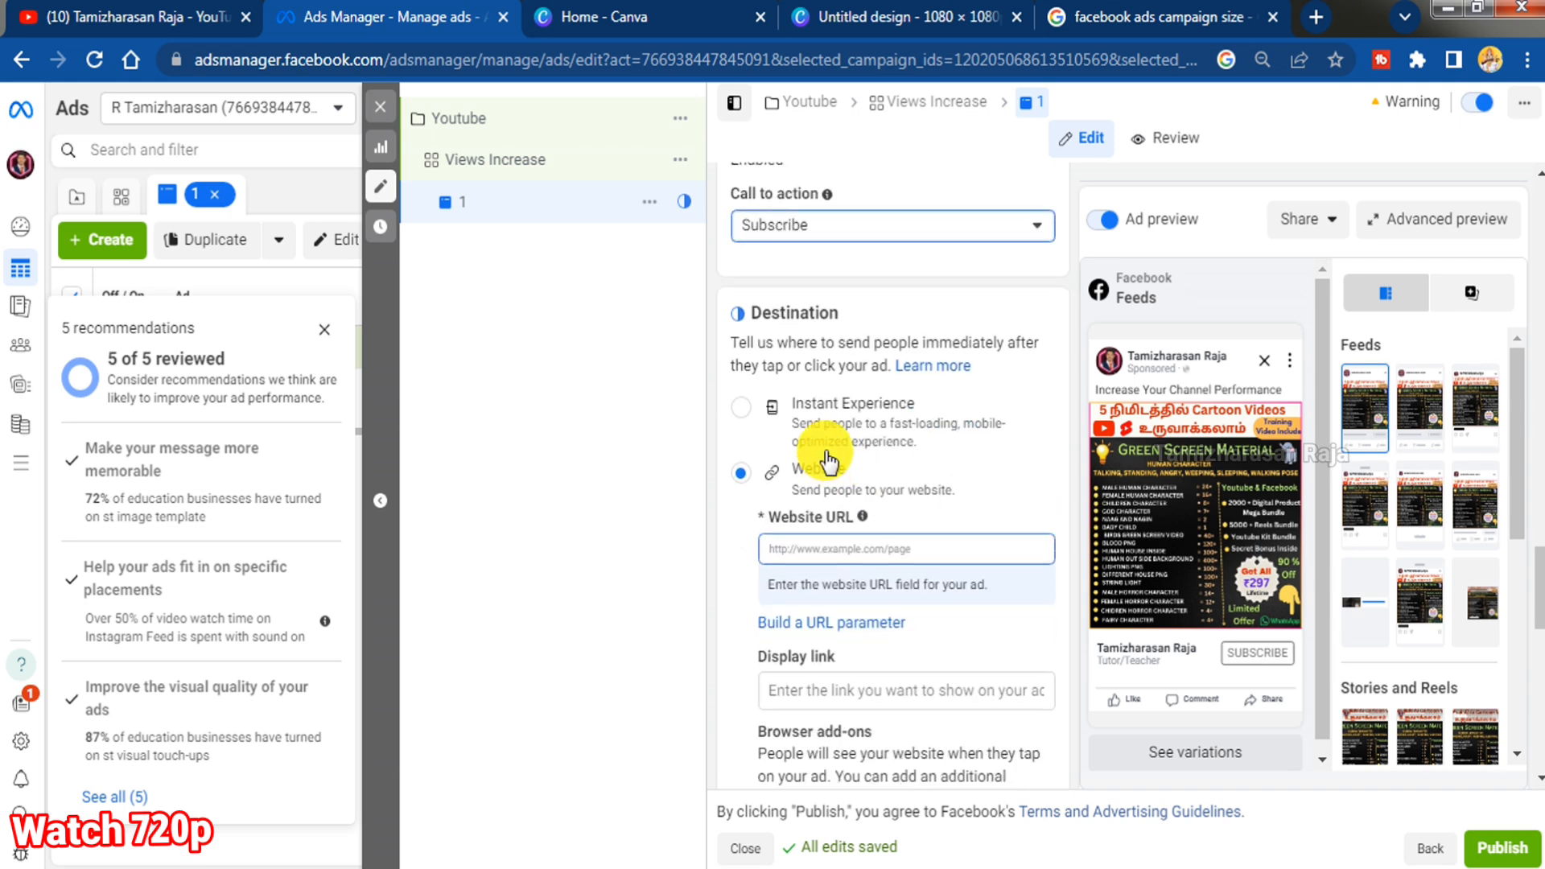
pyautogui.click(829, 544)
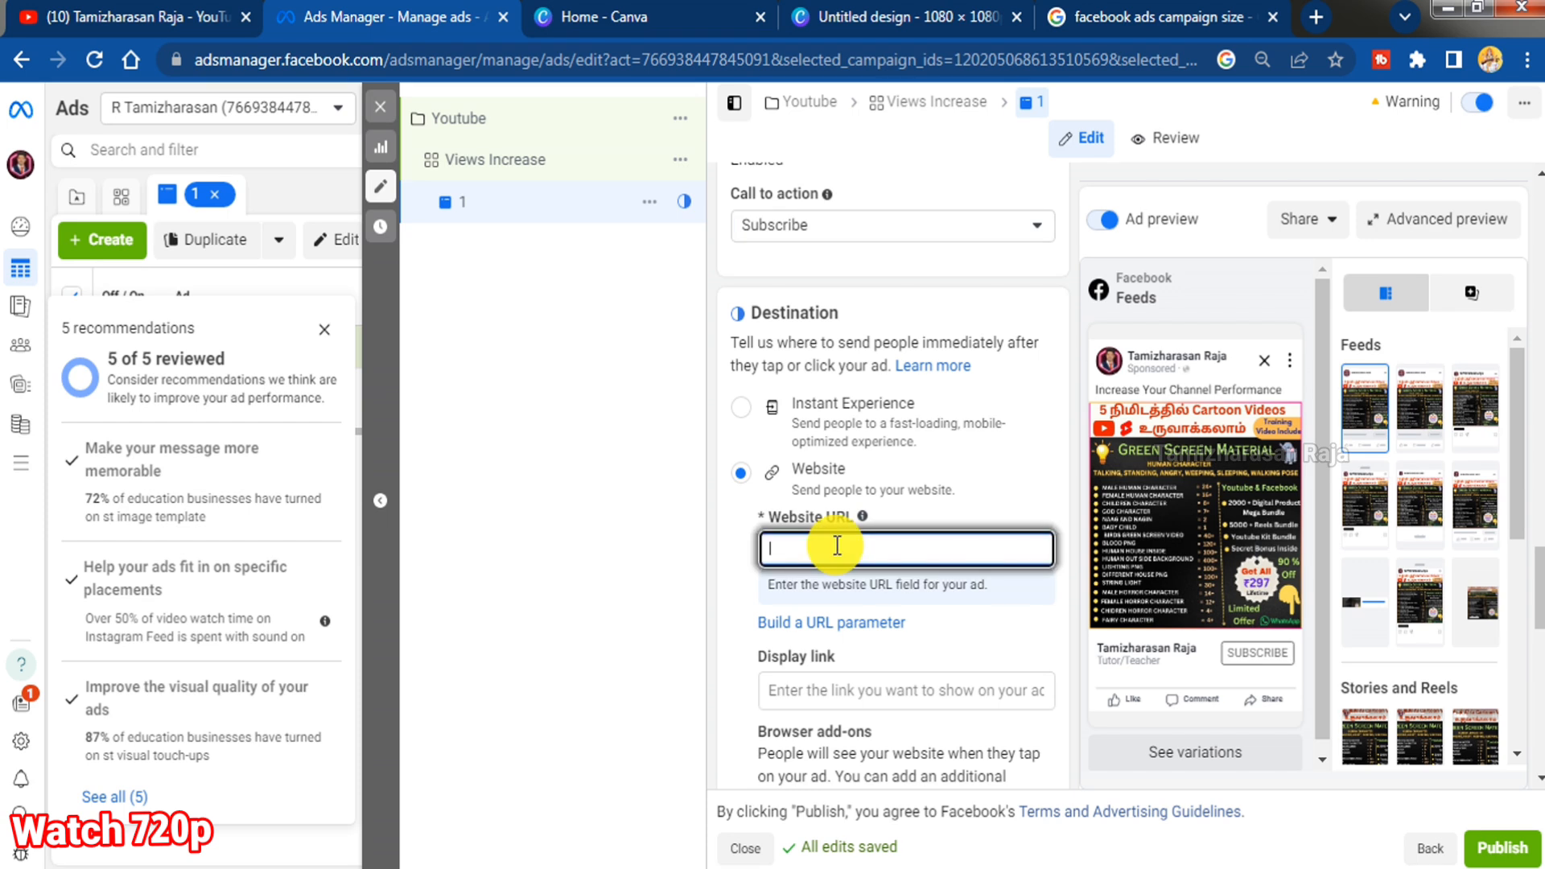
pyautogui.hotkey('alt', 'Tab')
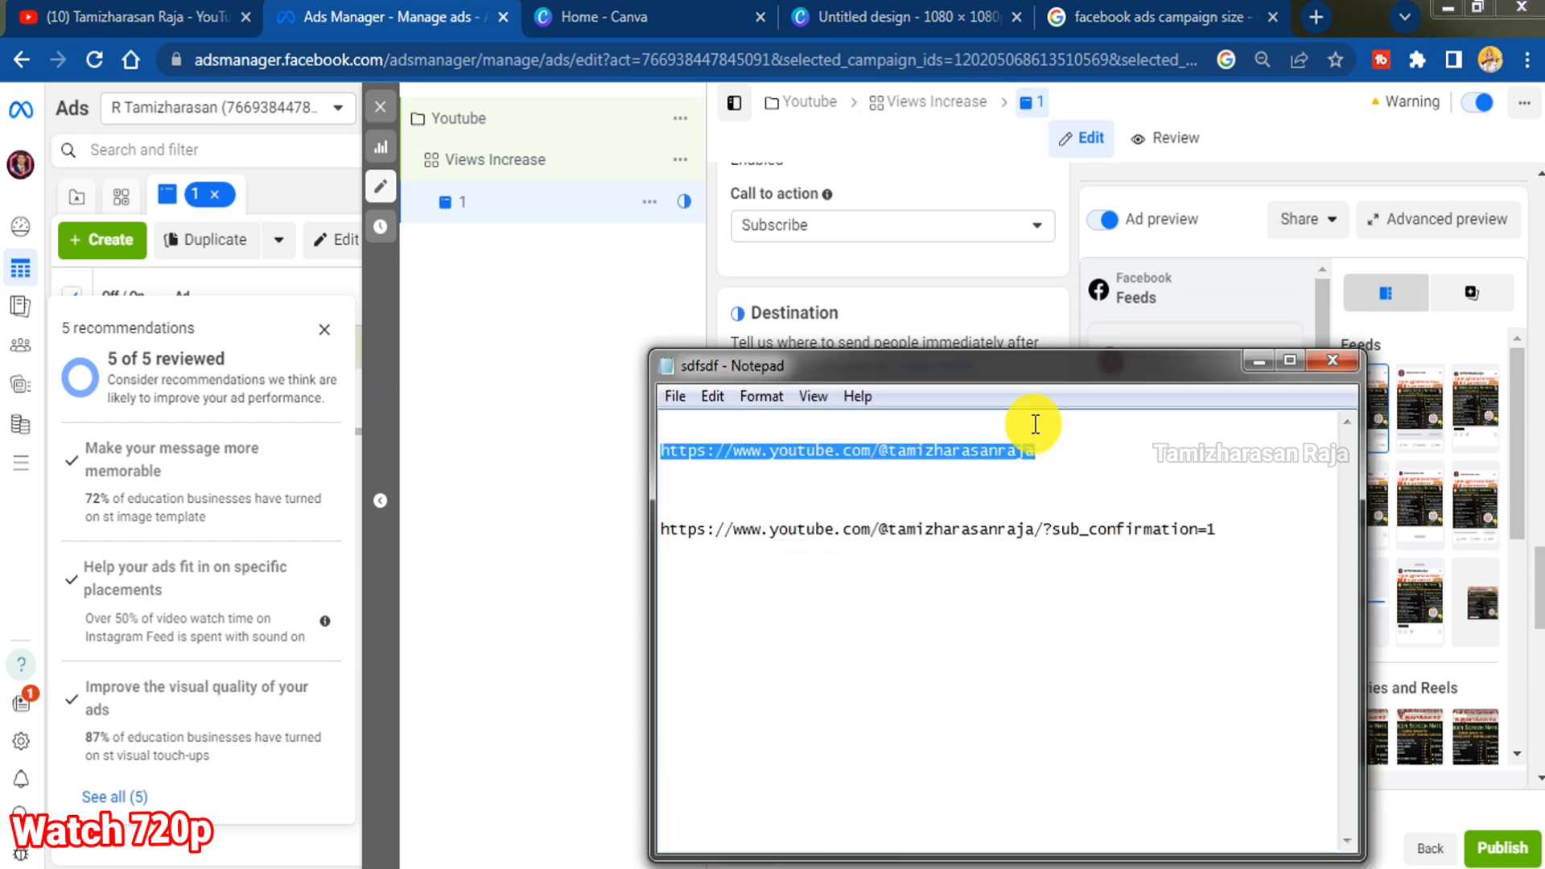
pyautogui.rightClick(968, 450)
pyautogui.click(1013, 506)
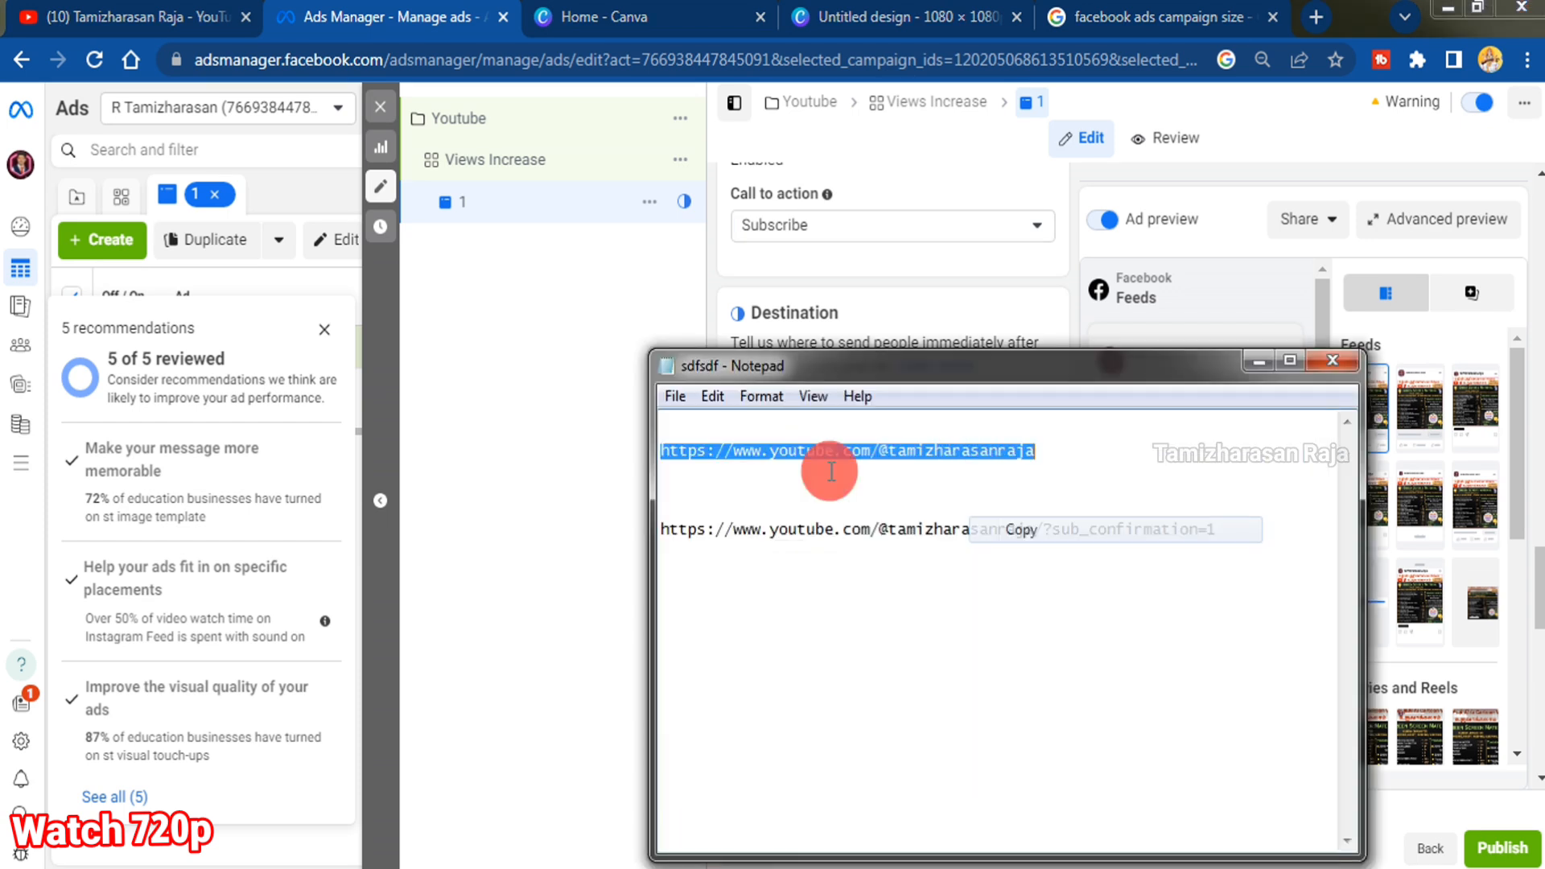
pyautogui.click(624, 417)
pyautogui.click(862, 547)
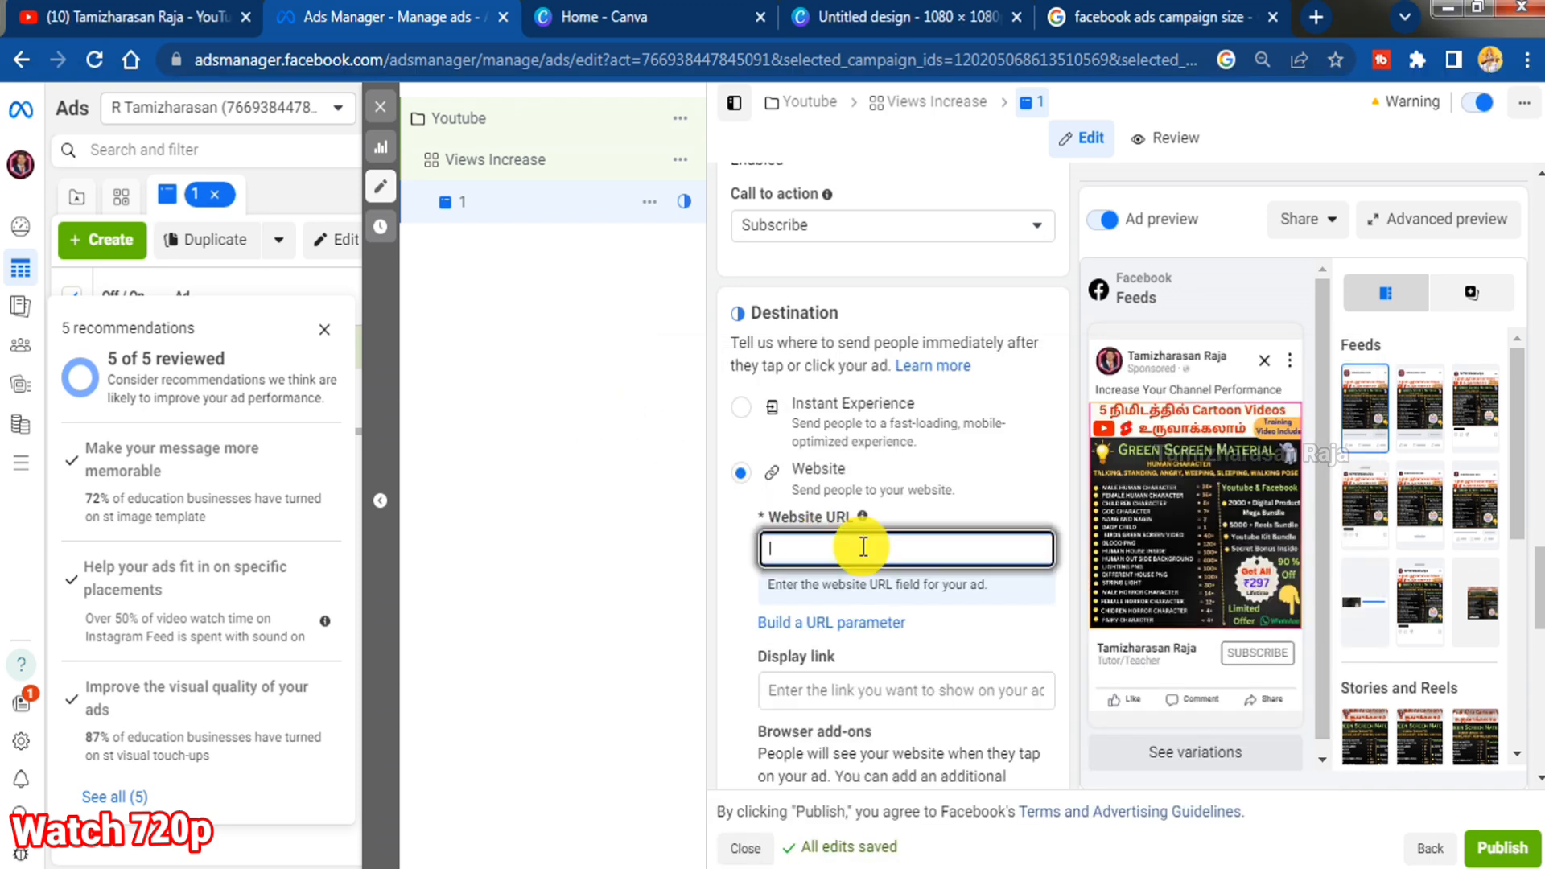
pyautogui.hotkey('ctrl', 'v')
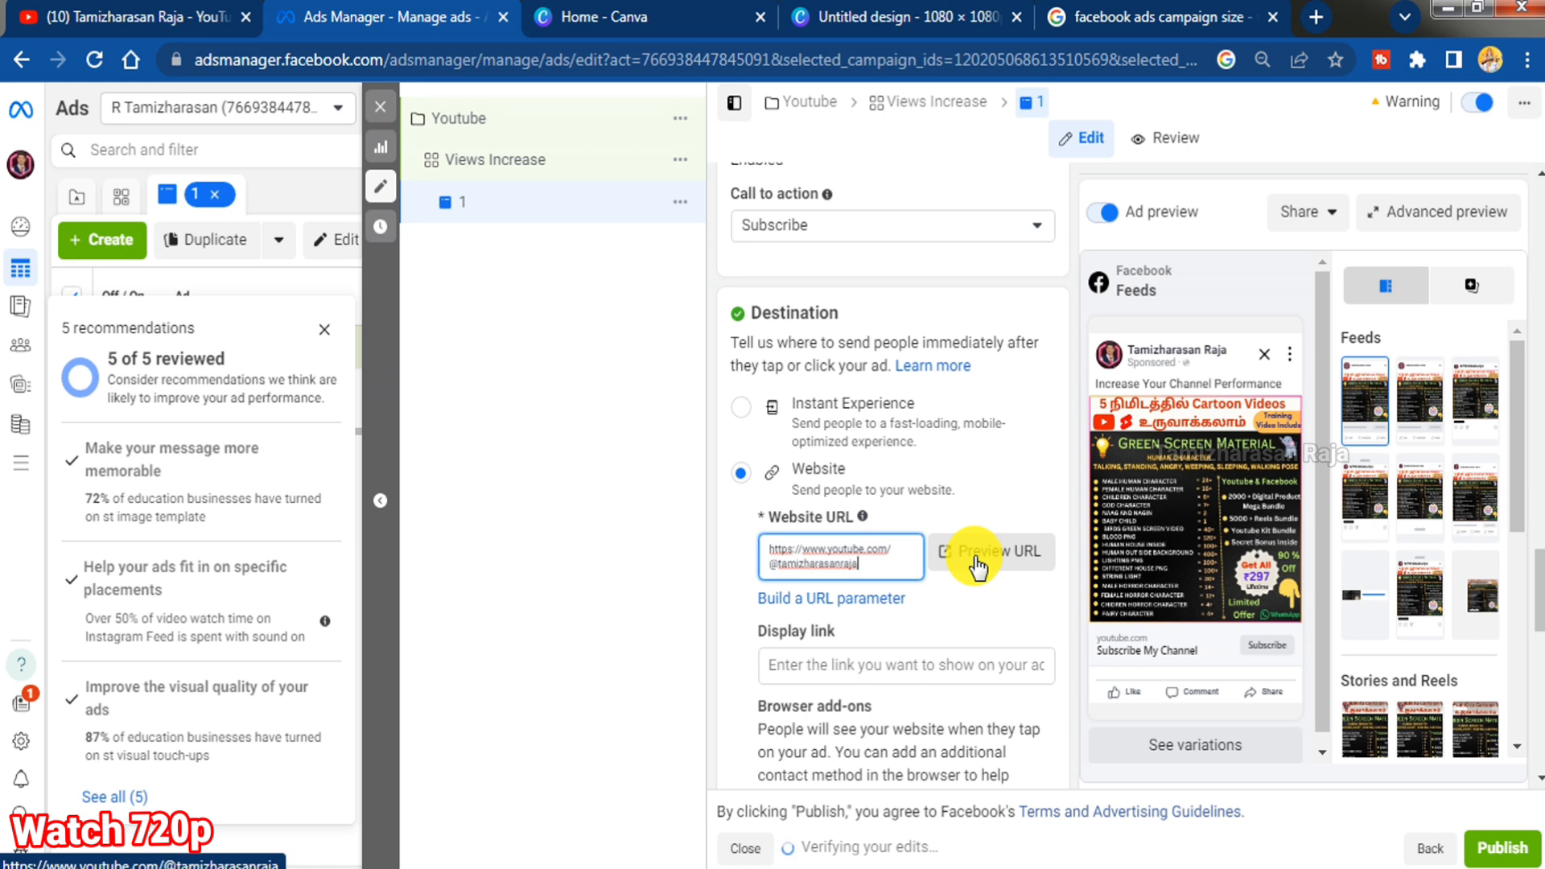
# Preview the ad's destination URL in an incognito window to check the channel page, and close that window
pyautogui.rightClick(976, 564)
pyautogui.click(975, 627)
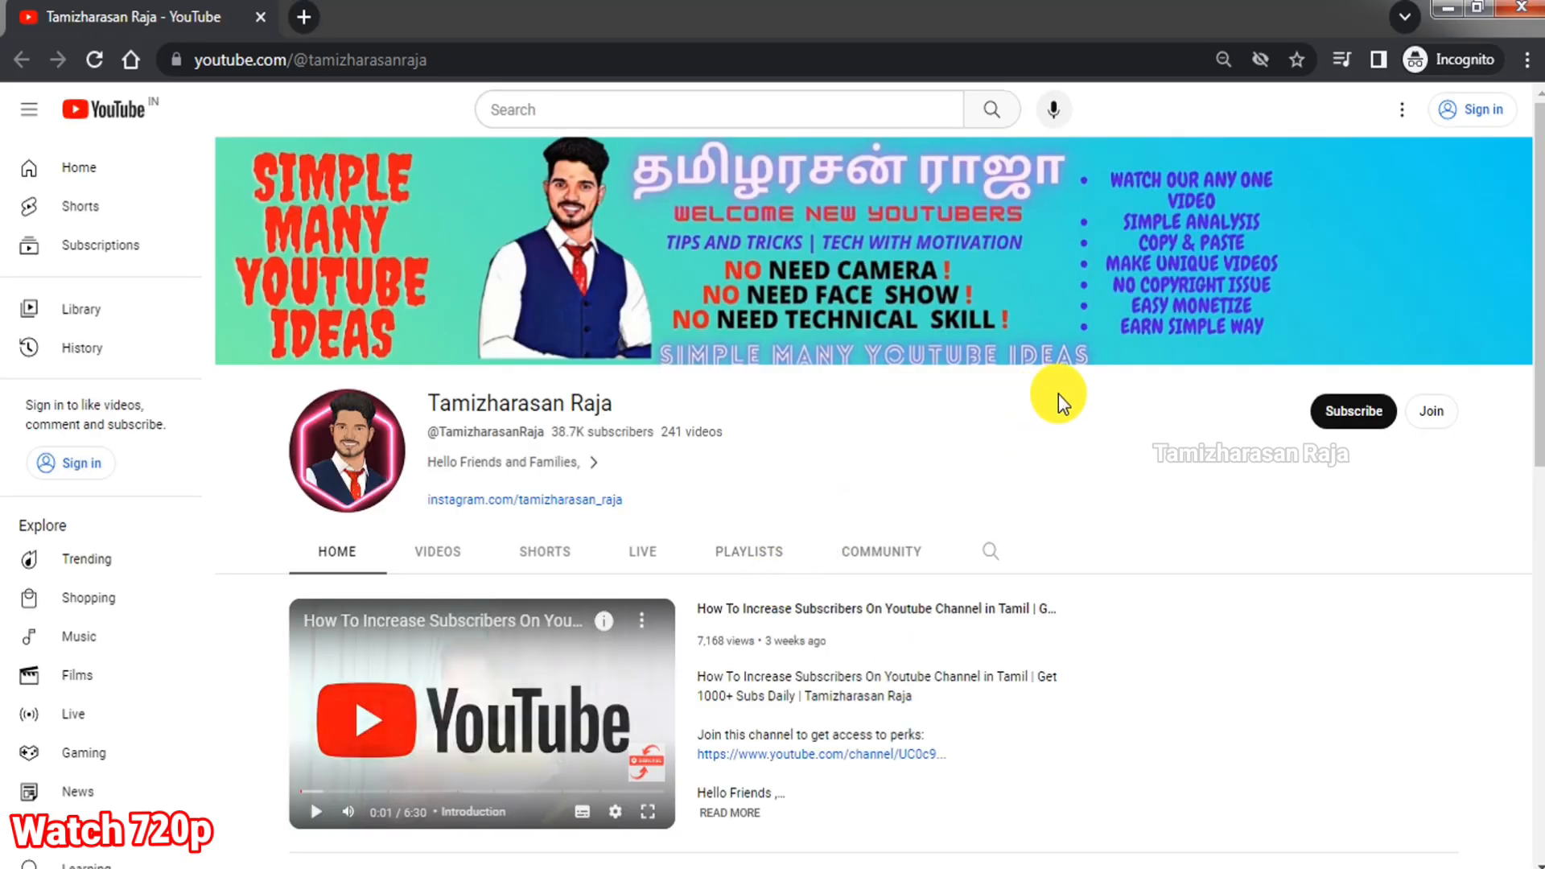
pyautogui.click(1520, 7)
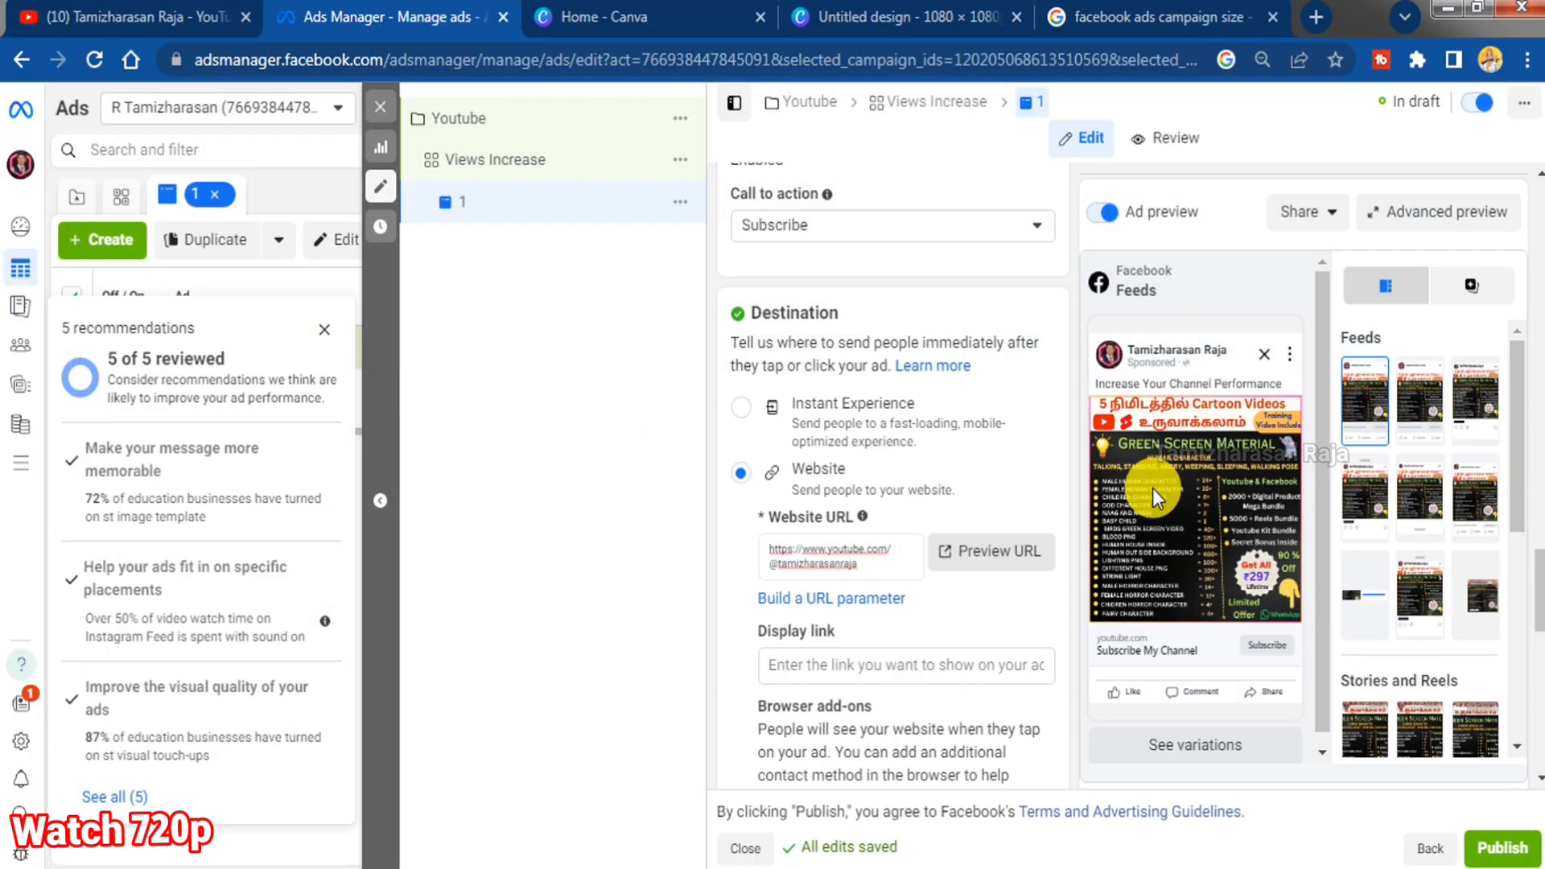
# Publish the Youtube campaign with its ad set and ad, and check the publishing details before dismissing them
pyautogui.scroll(-1, 976, 576)
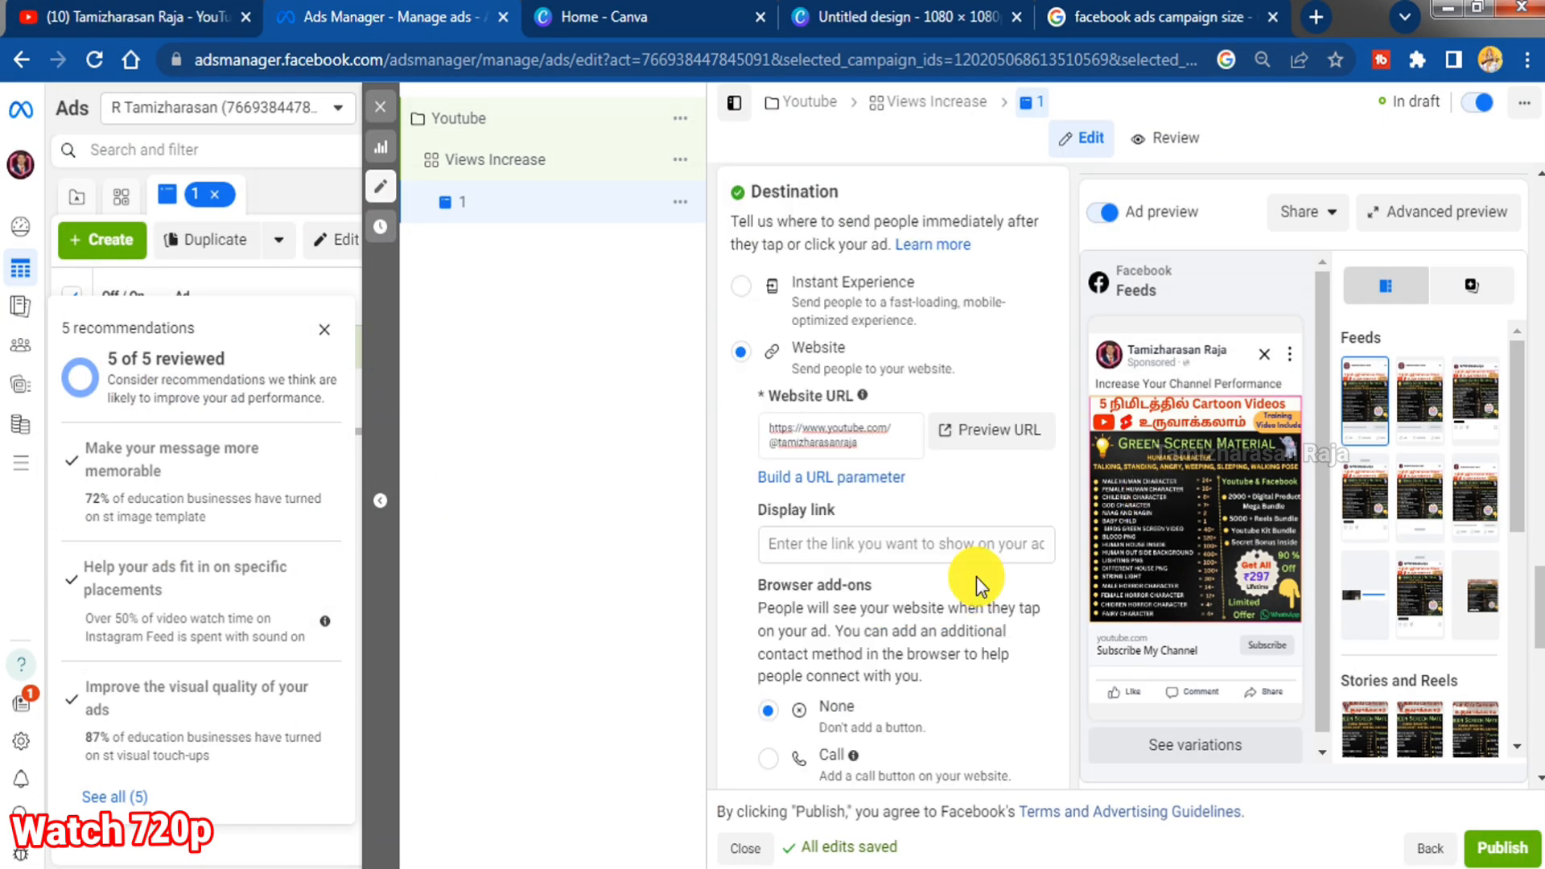
pyautogui.scroll(-3, 976, 576)
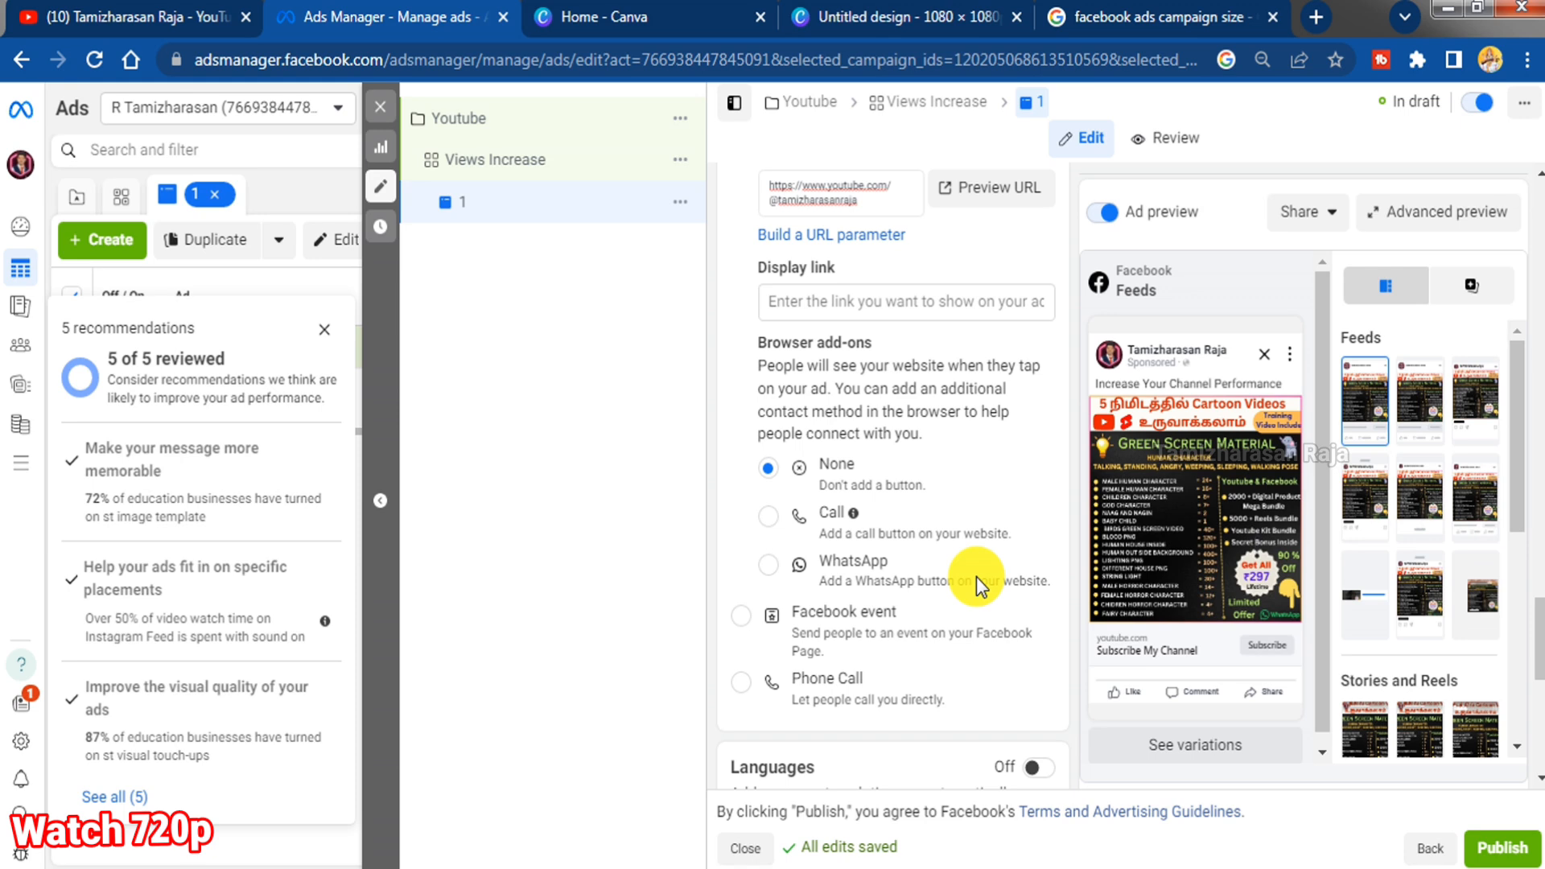
pyautogui.scroll(-1, 998, 555)
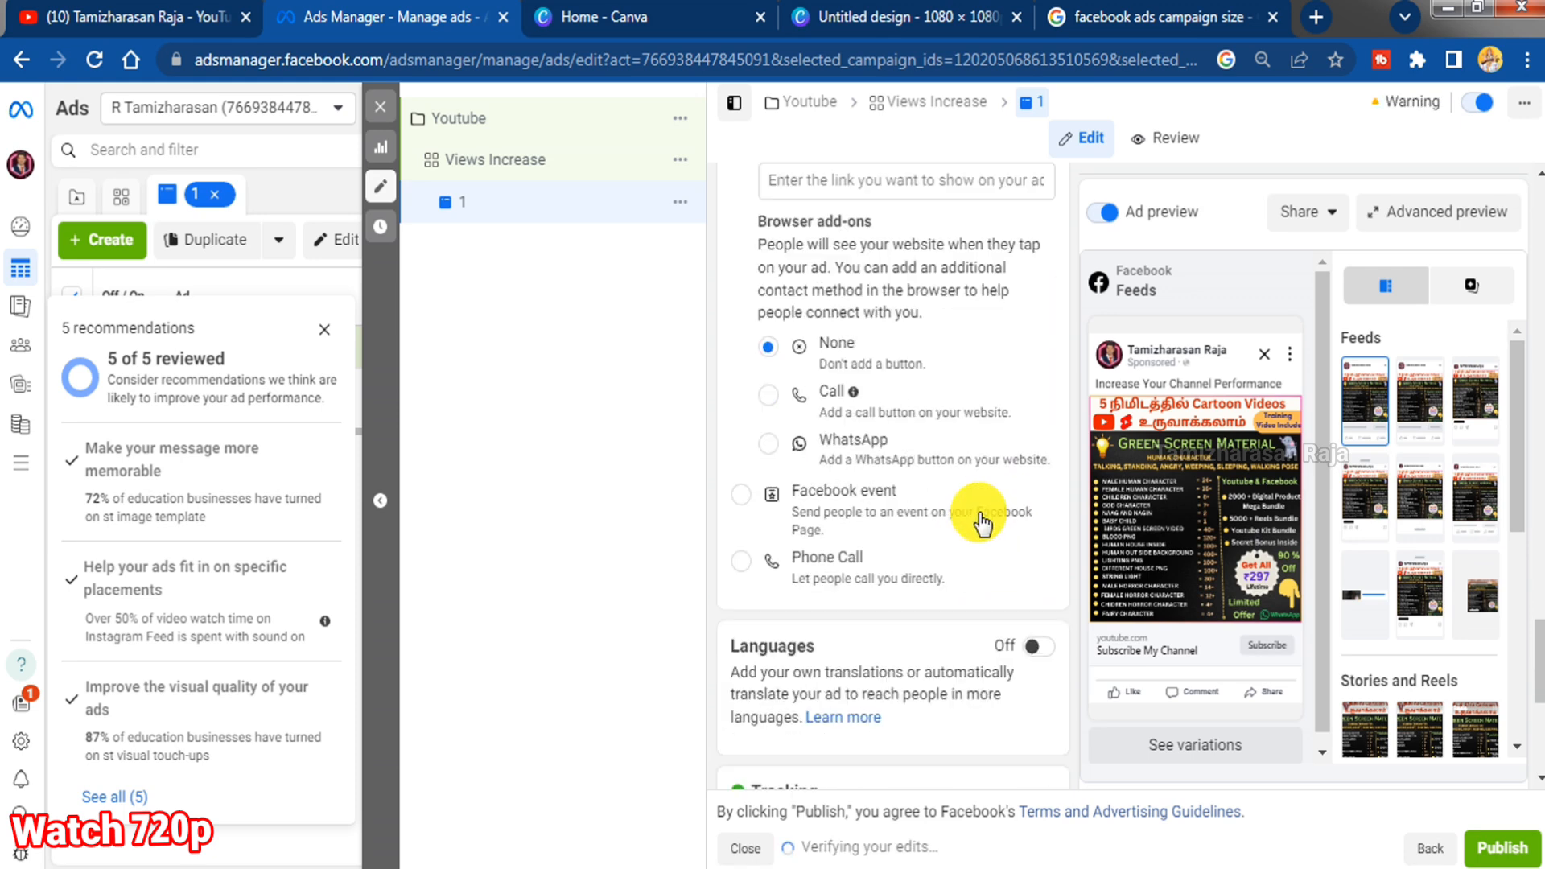
pyautogui.scroll(-3, 978, 515)
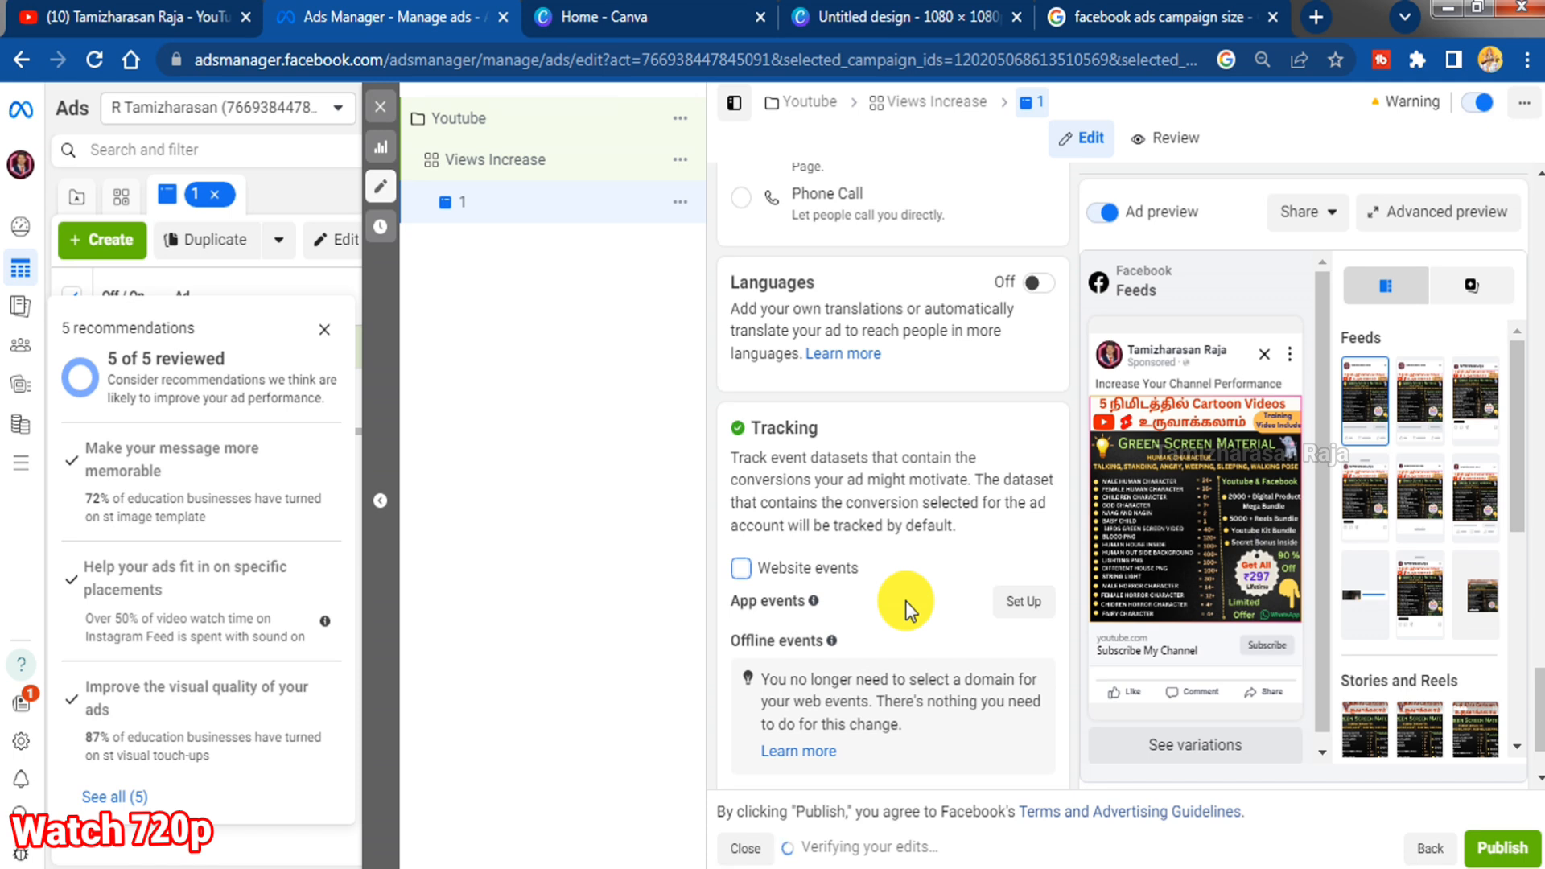
pyautogui.scroll(-1, 905, 600)
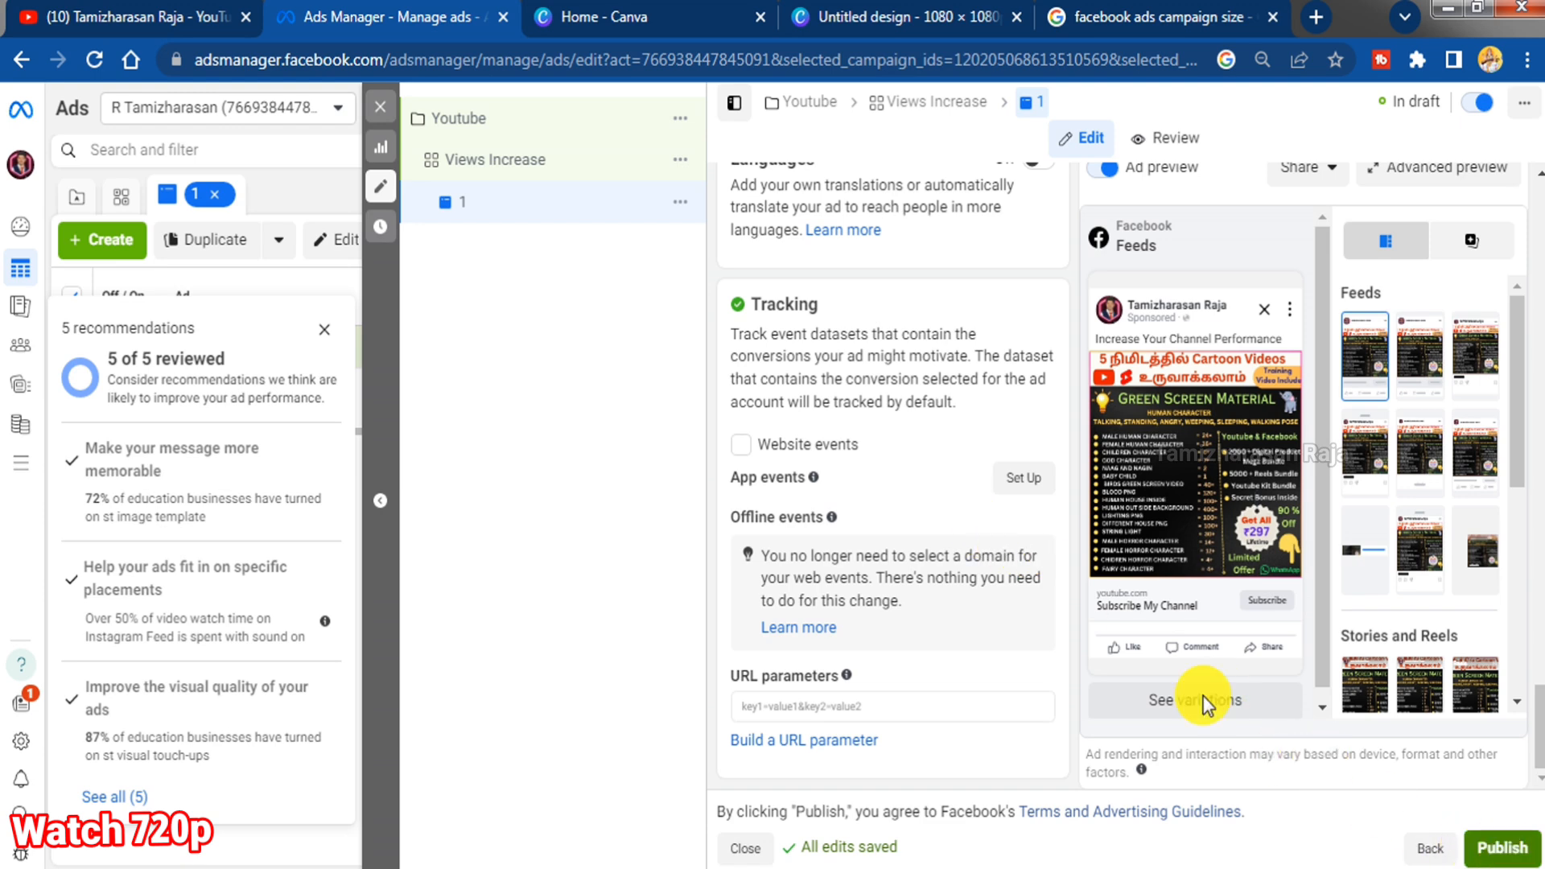
pyautogui.click(1502, 847)
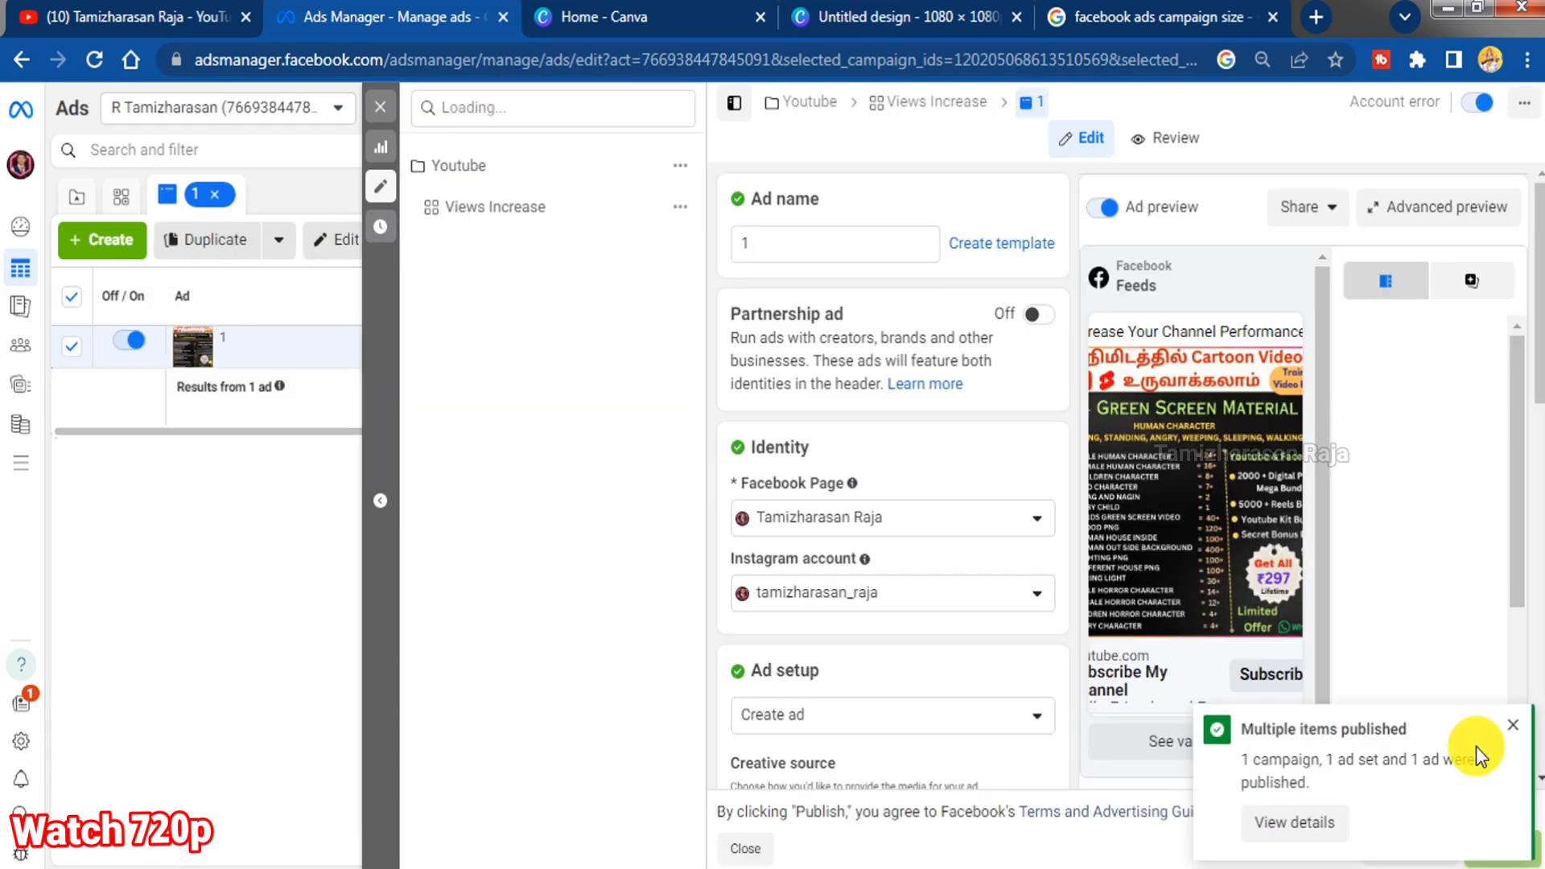
pyautogui.click(1312, 826)
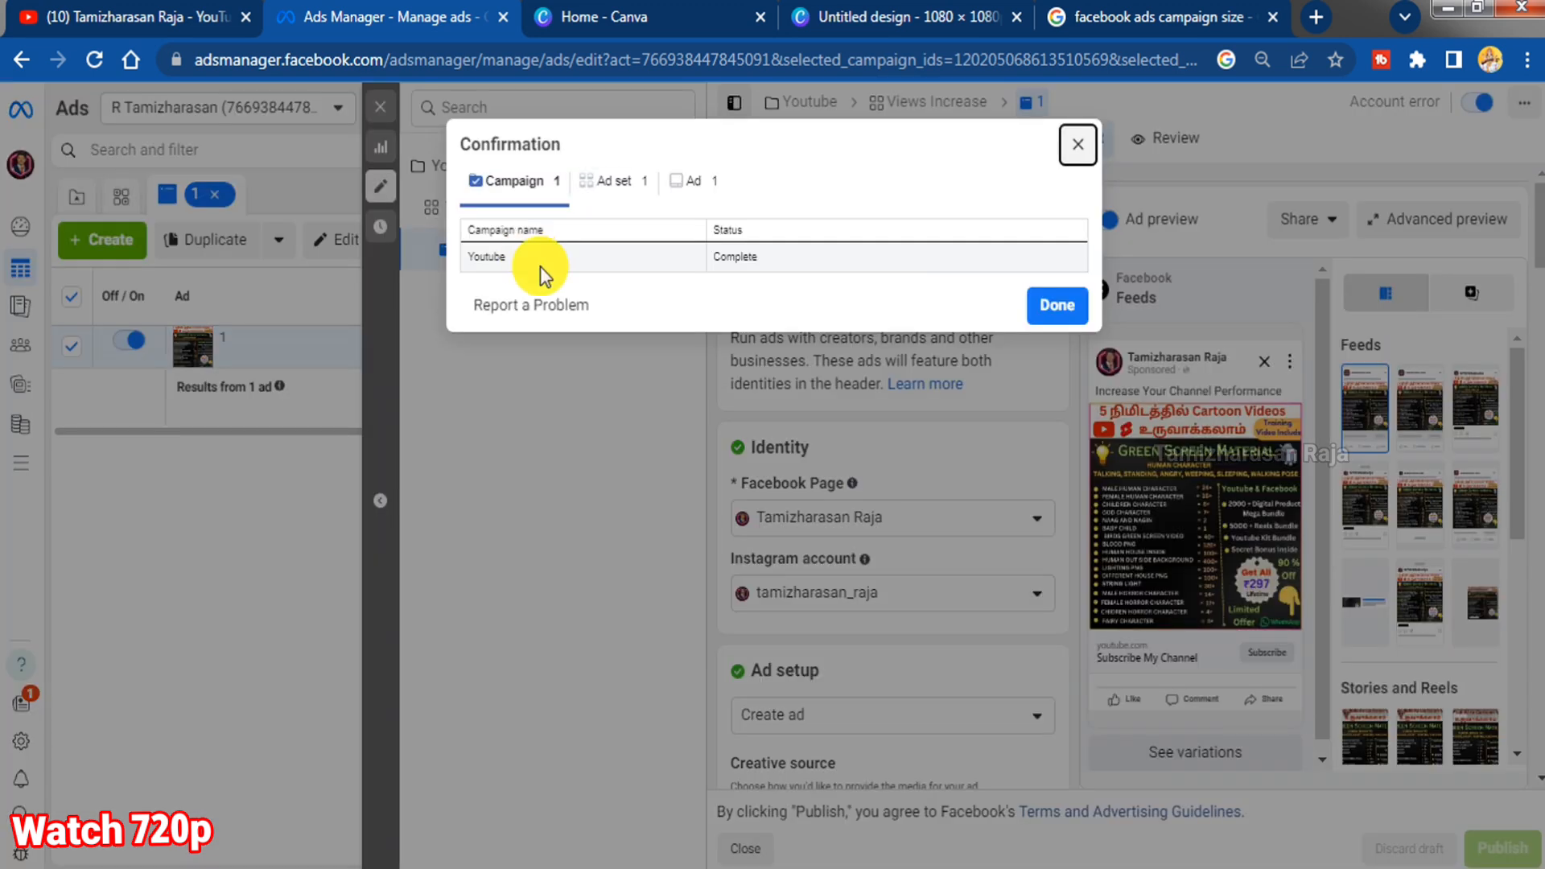
pyautogui.click(1064, 312)
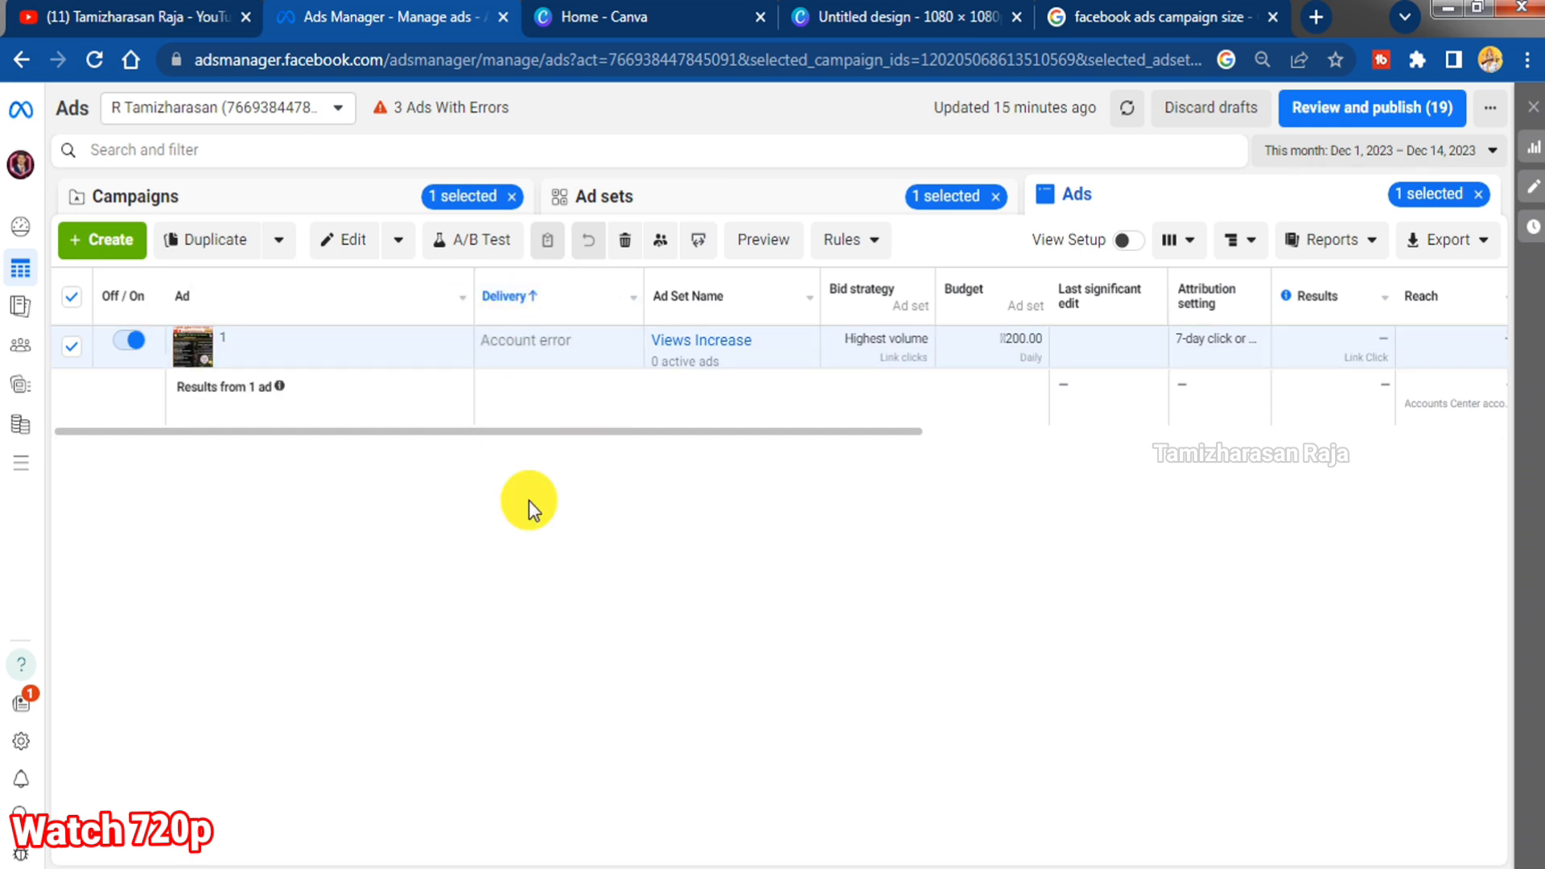
# Open the ad account's billing and payments page and review the dates, amounts and statuses in its payment activity
pyautogui.moveTo(13, 467)
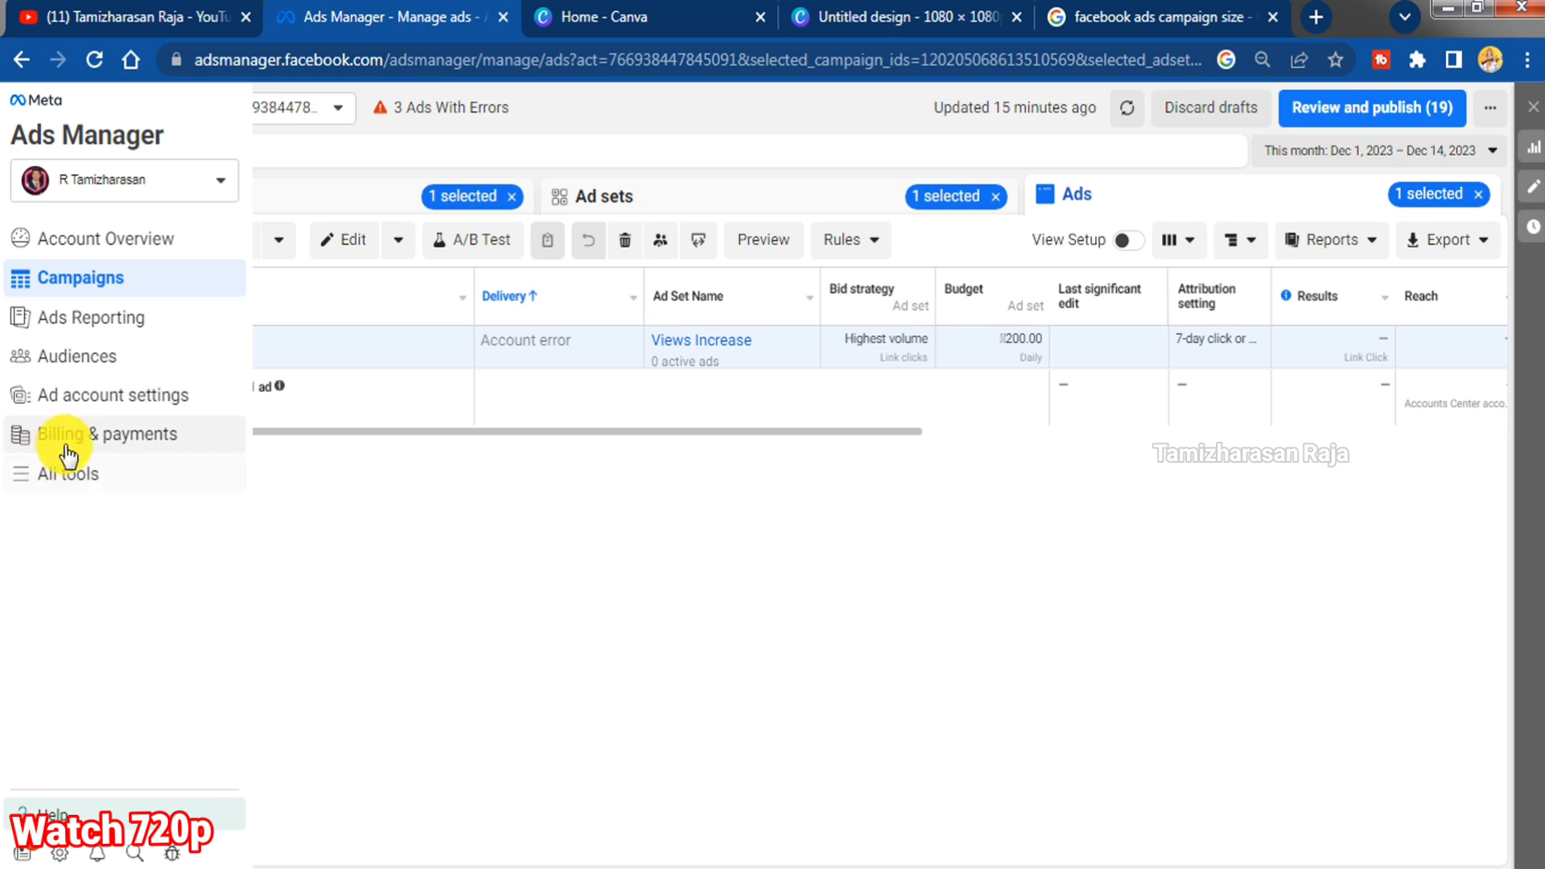
pyautogui.click(94, 444)
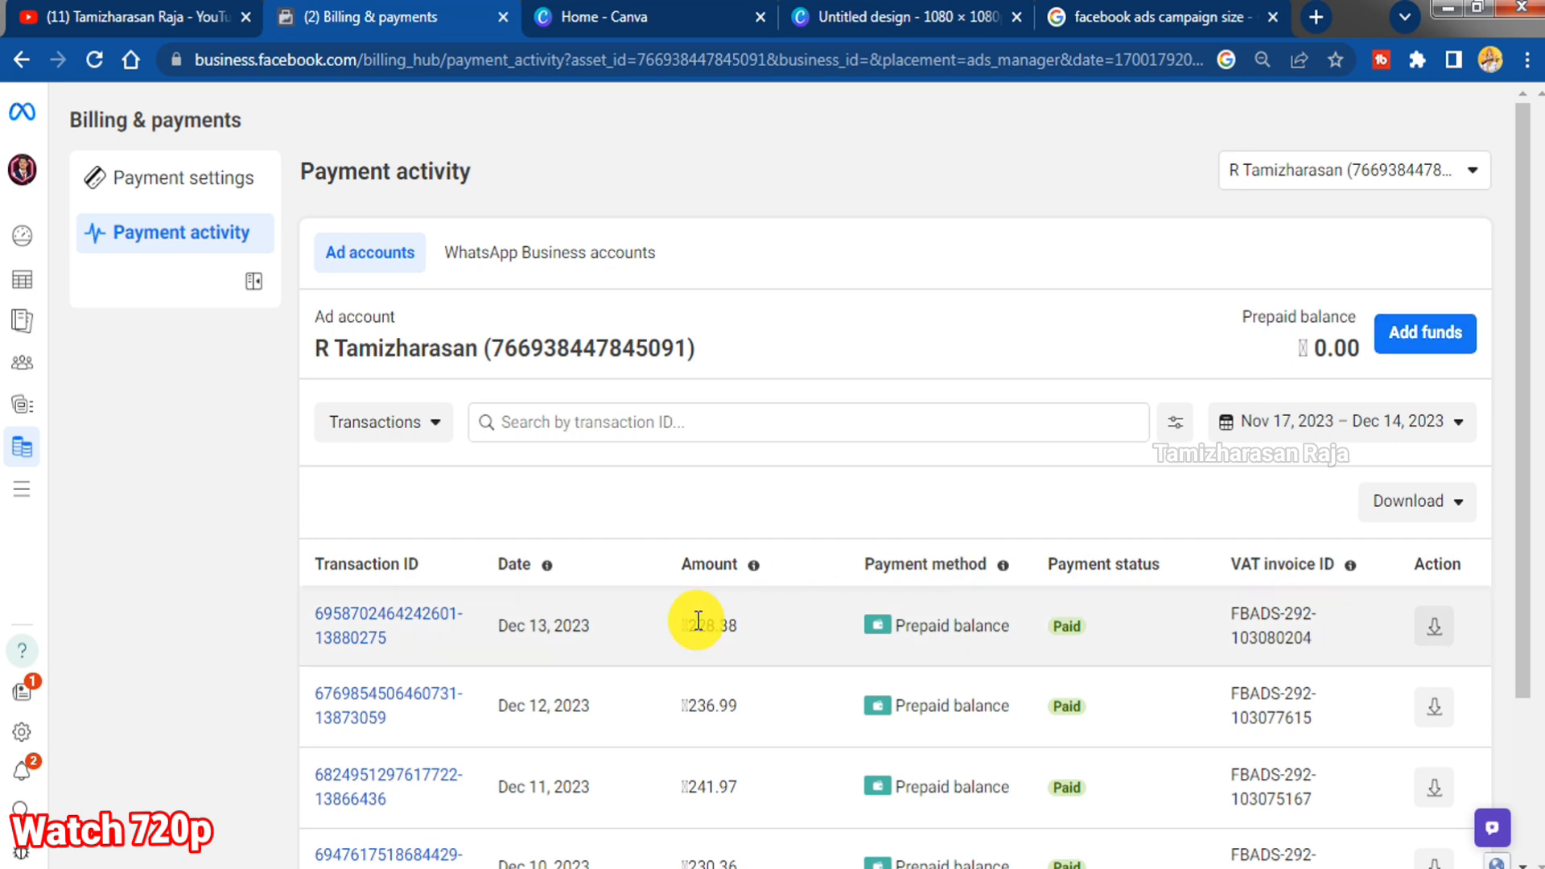
pyautogui.scroll(-3, 697, 620)
pyautogui.scroll(3, 700, 451)
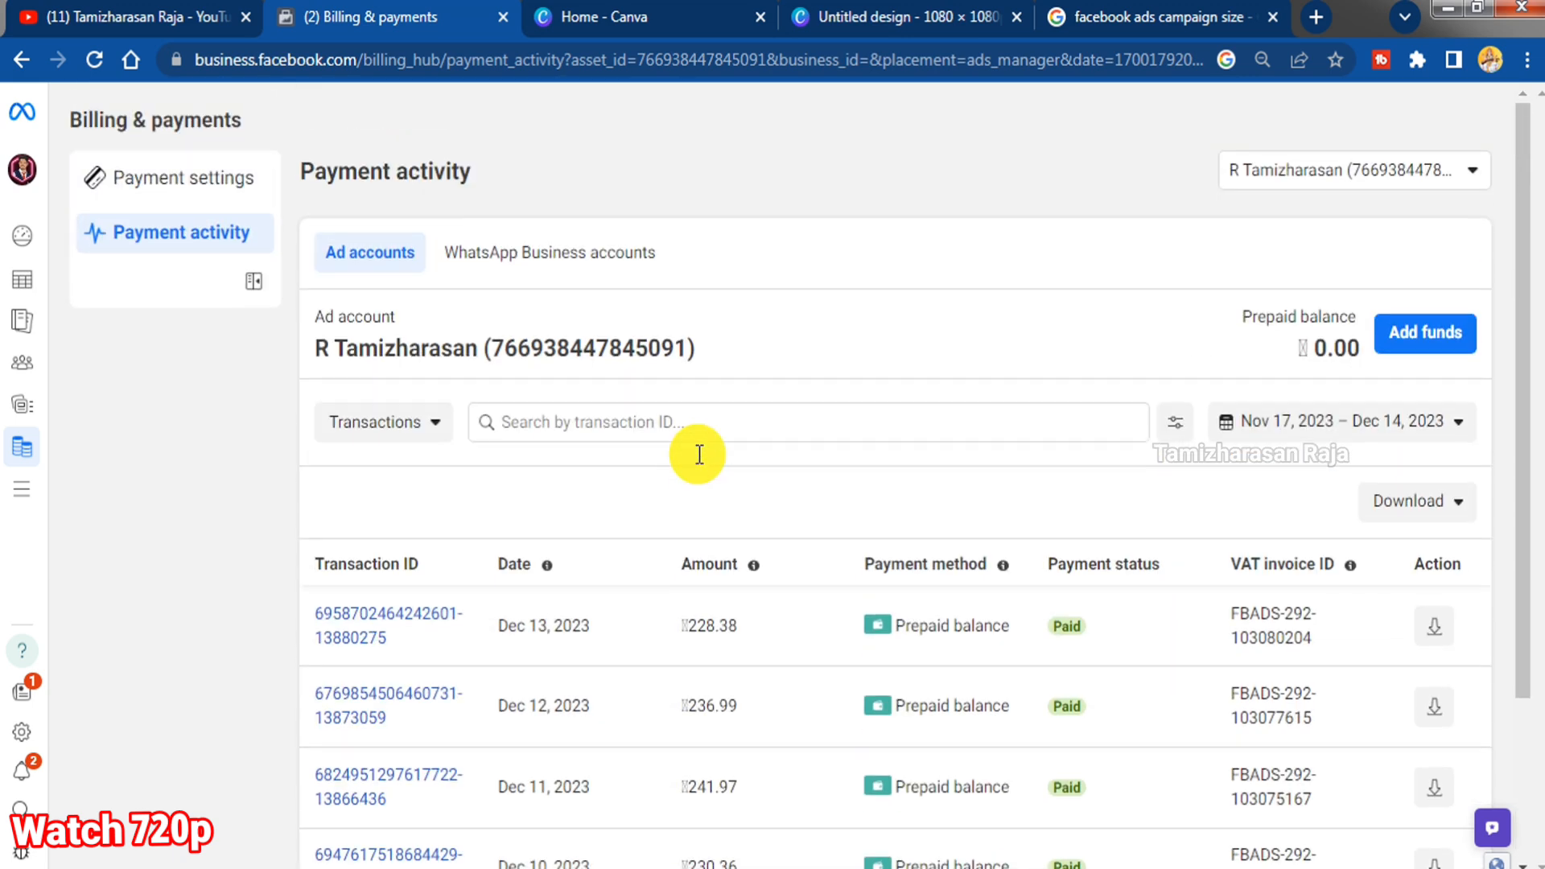
pyautogui.scroll(-2, 548, 480)
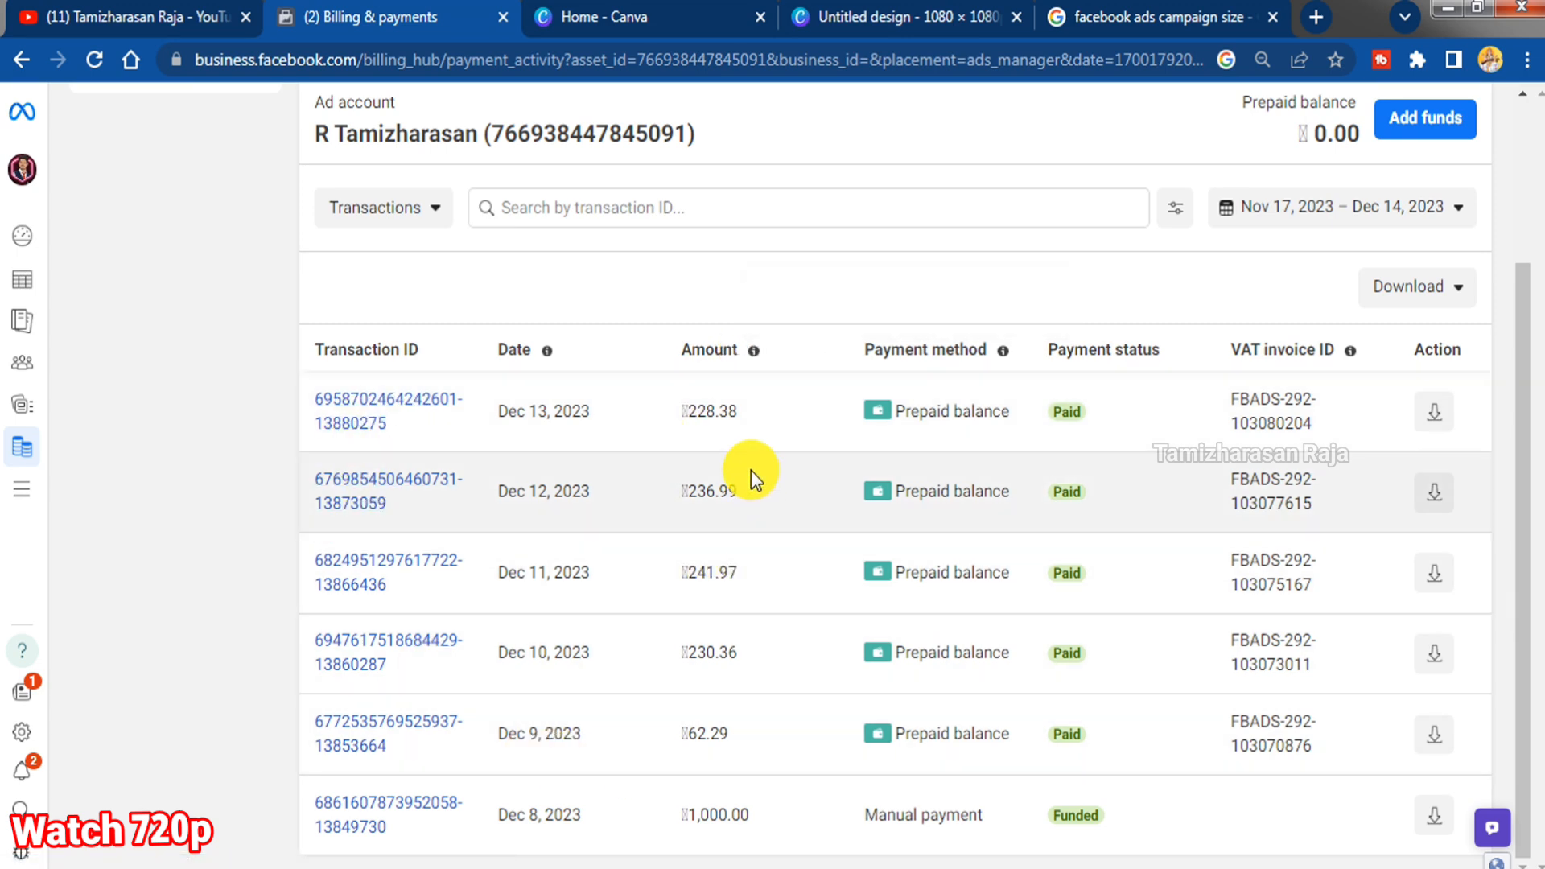
pyautogui.scroll(2, 751, 470)
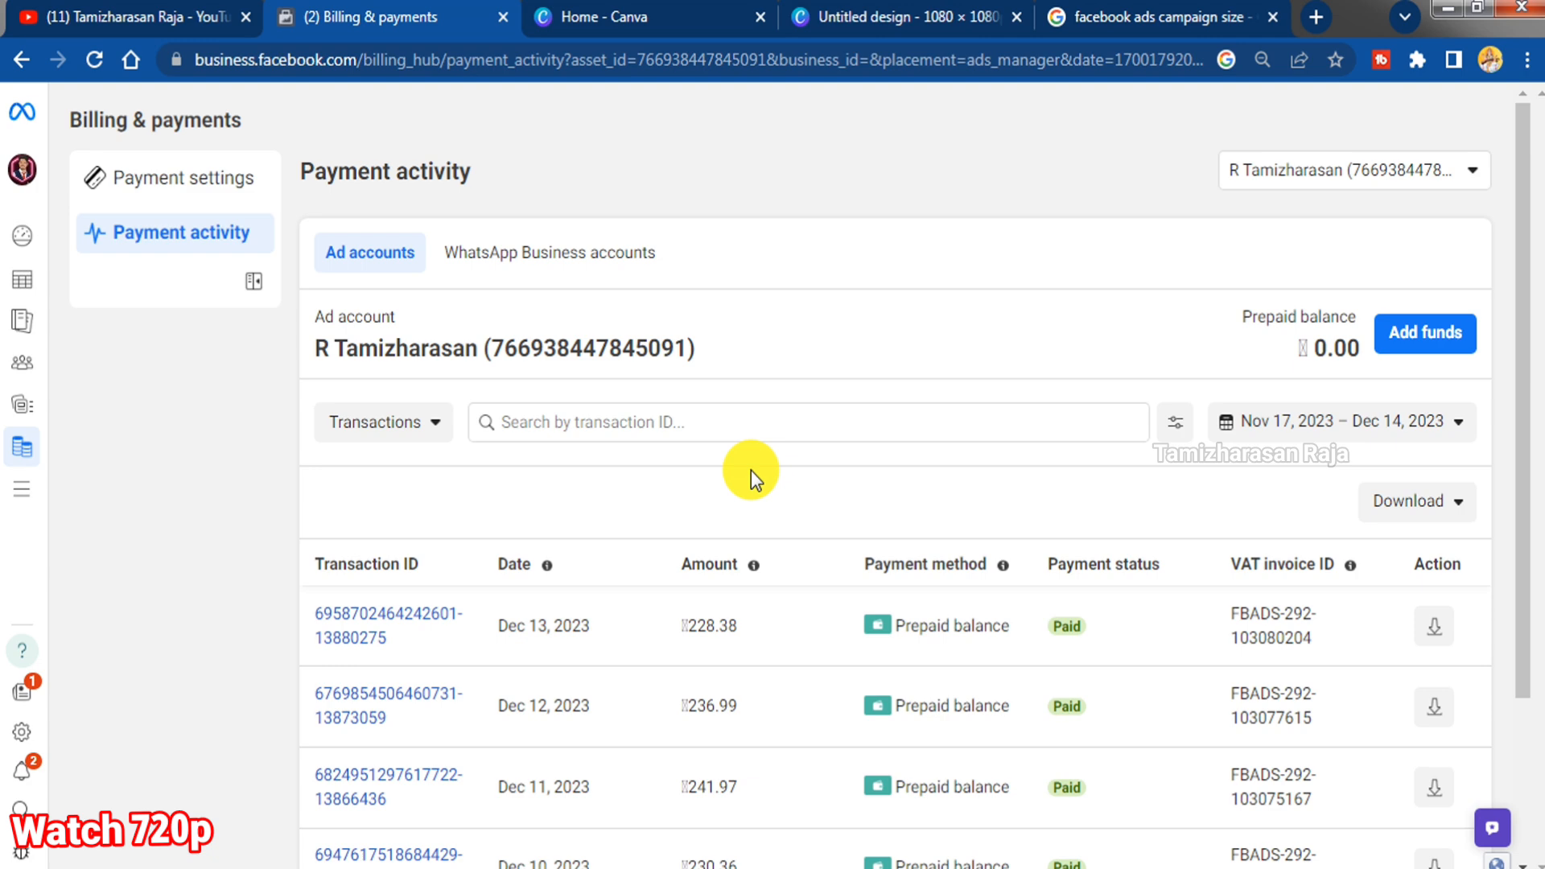